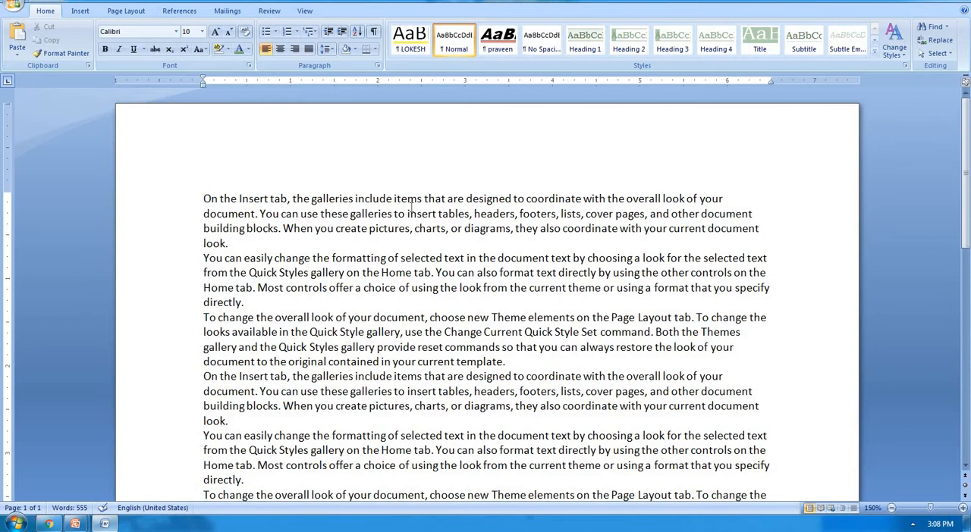
Step: Set up a replacement of "insert" with "putting" and replace the first occurrence in the opening line
key(ctrl+h)
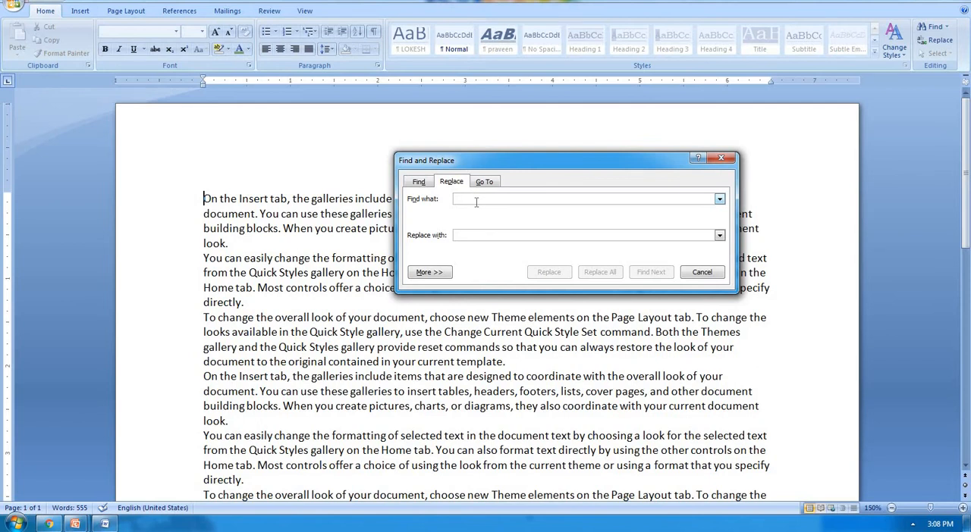
text(inser)
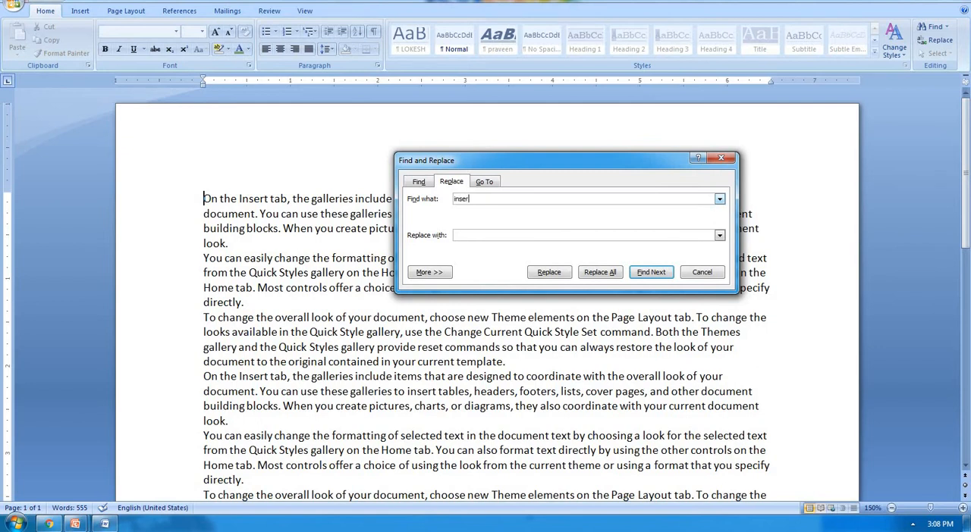
text(t)
text(putt)
text(ing)
click(650, 273)
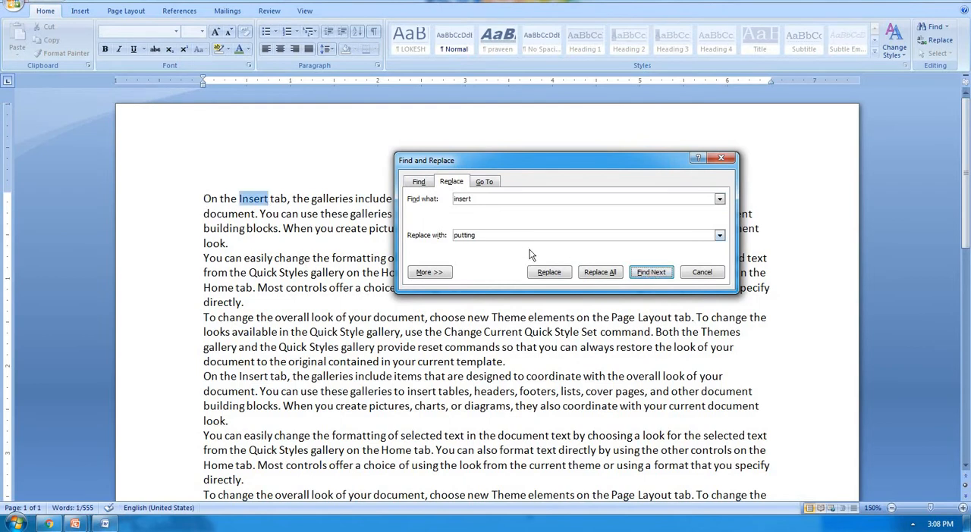
click(548, 273)
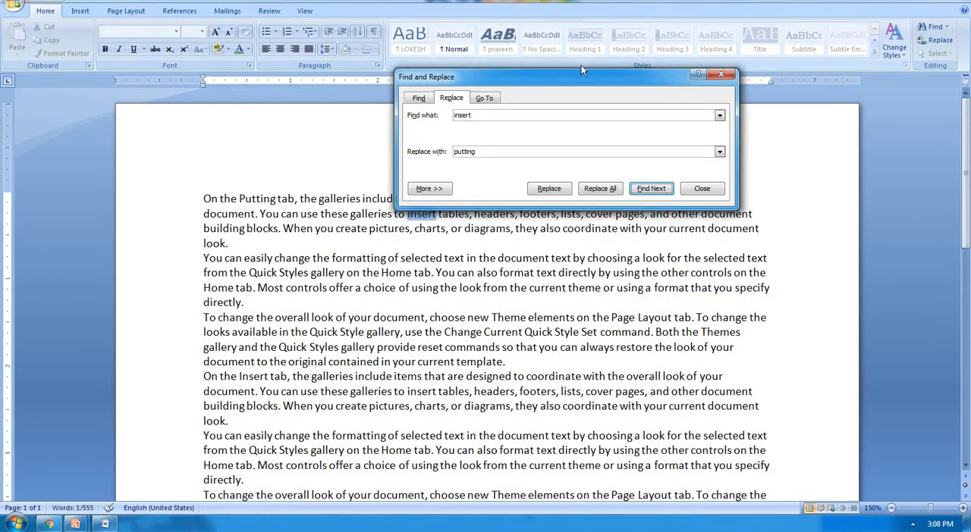
Step: Skip the "insert" in the first paragraph's second line and replace the one starting the fourth paragraph with "putting"
drag(581, 85, 579, 44)
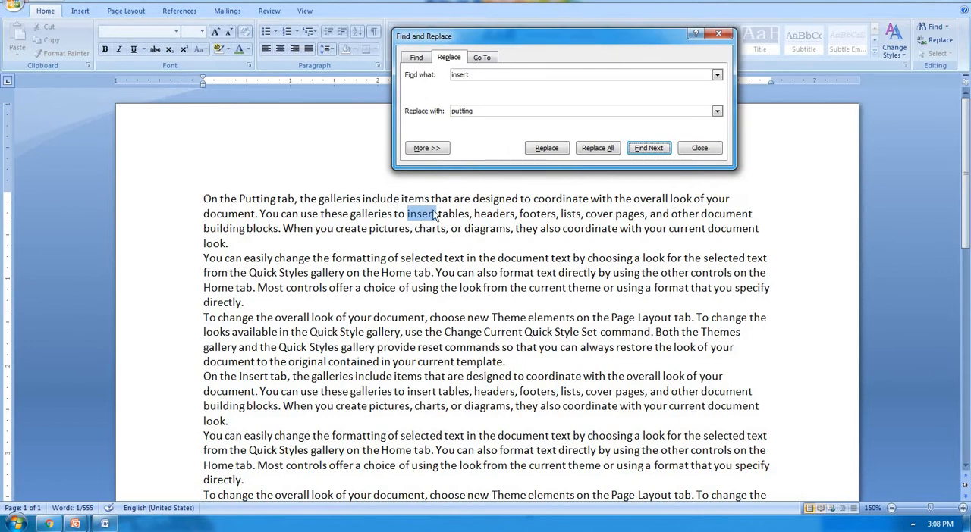
click(649, 151)
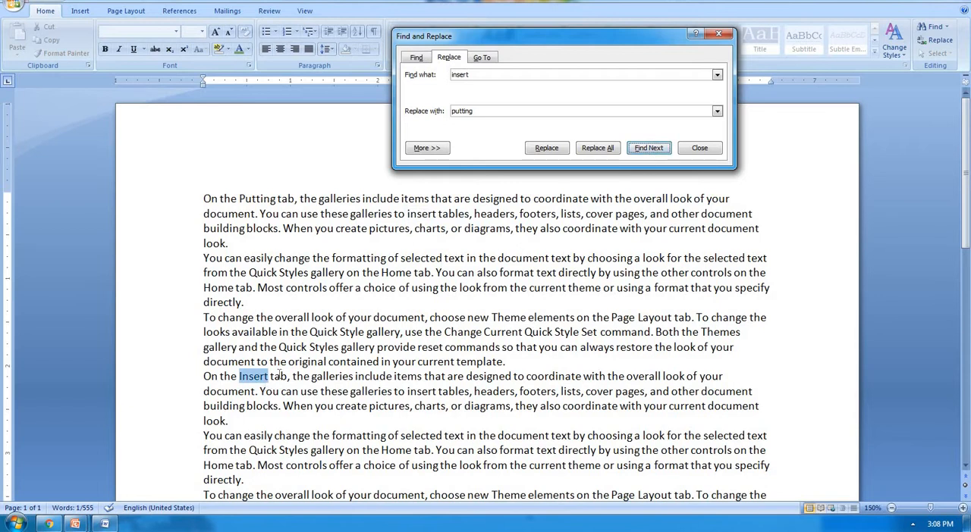
click(551, 150)
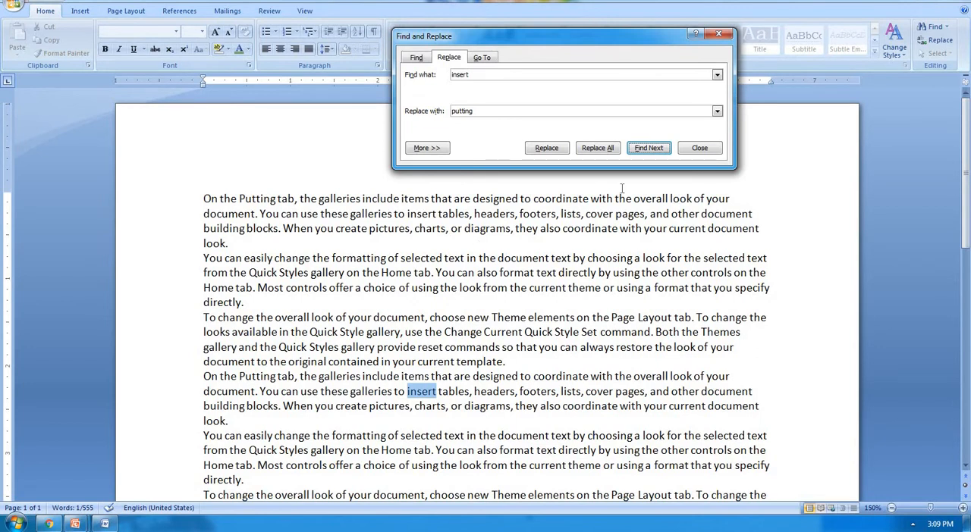
Step: Replace all remaining occurrences of "insert" with "putting", close Find and Replace, and check the replaced words in the document
click(605, 151)
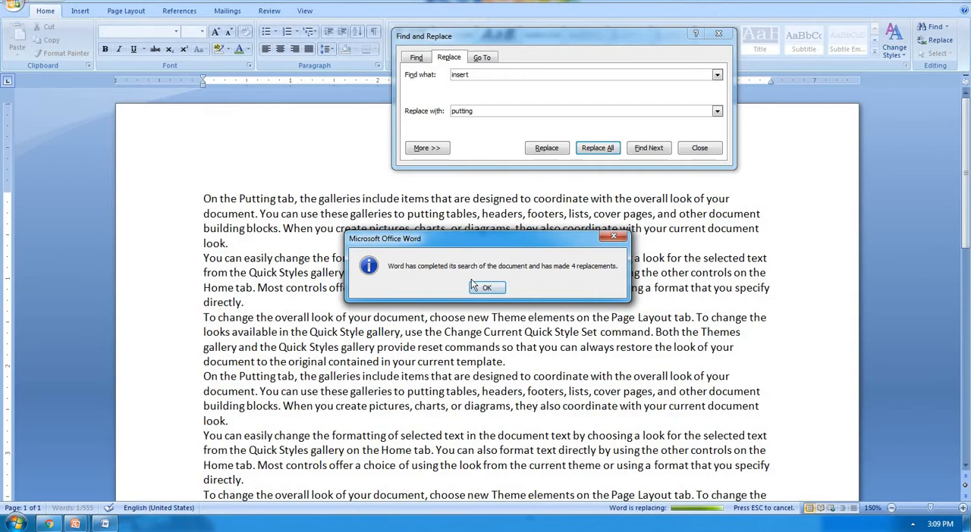
click(490, 285)
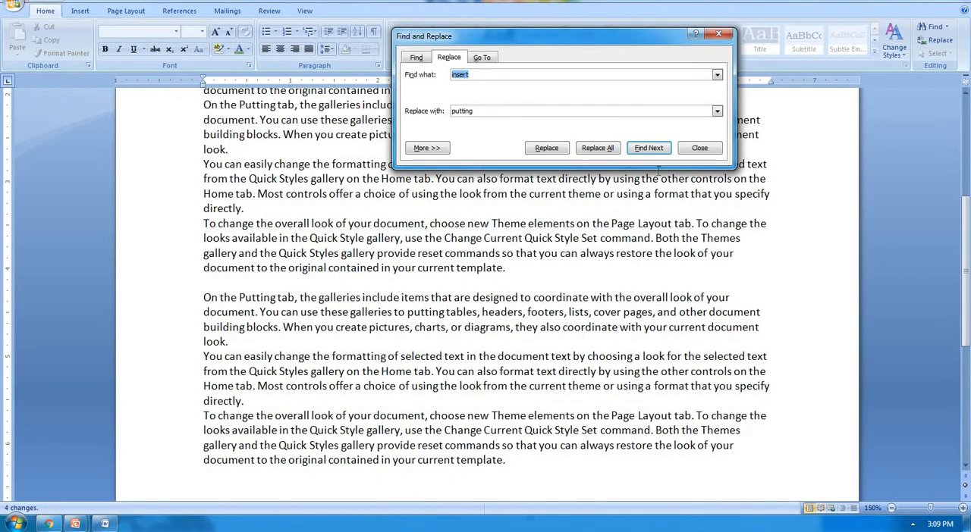
click(698, 148)
scroll(402, 264, up, 5)
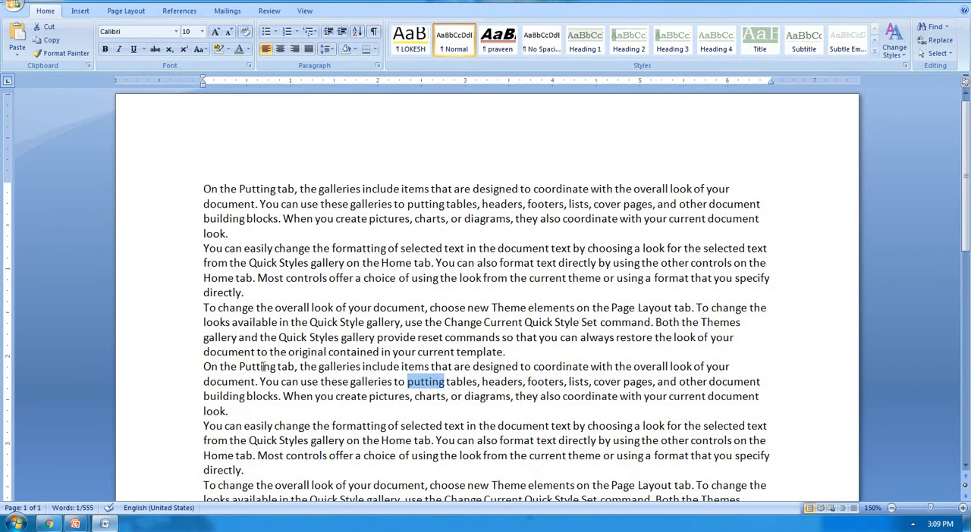
scroll(261, 366, down, 3)
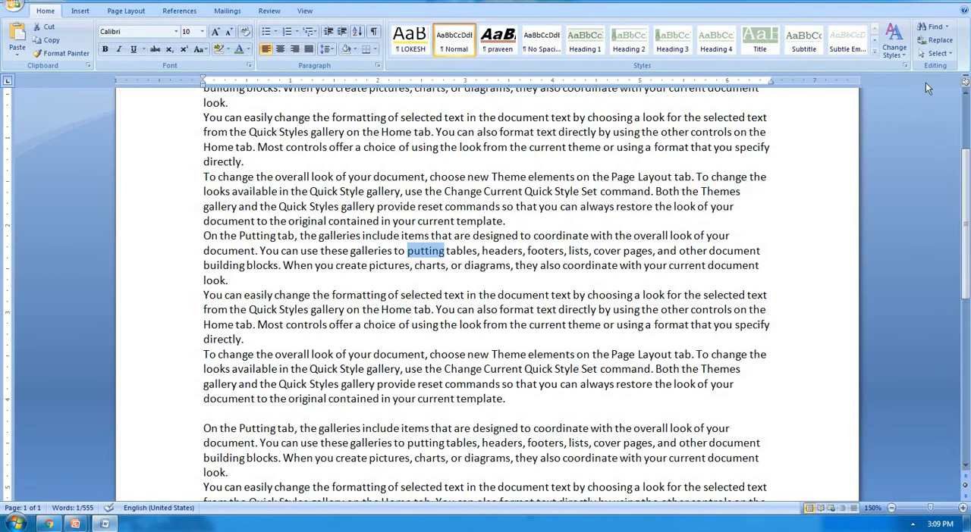
click(491, 325)
scroll(491, 325, up, 3)
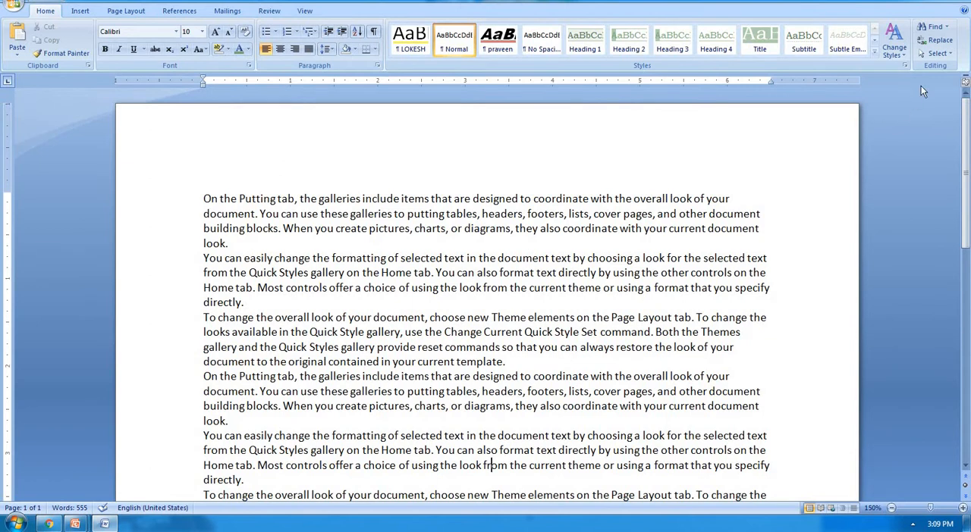
Step: Select the whole document's text down to the last paragraph, and clear the selection
click(937, 53)
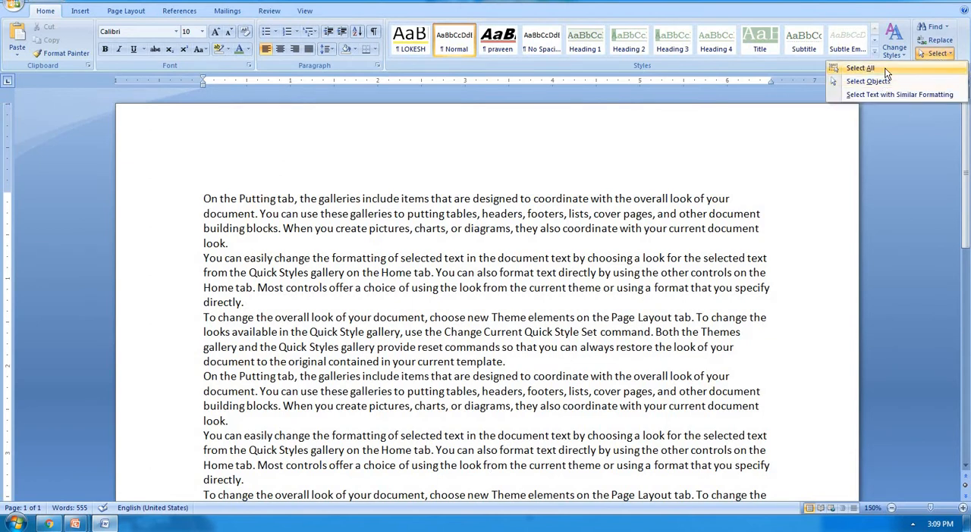
click(407, 245)
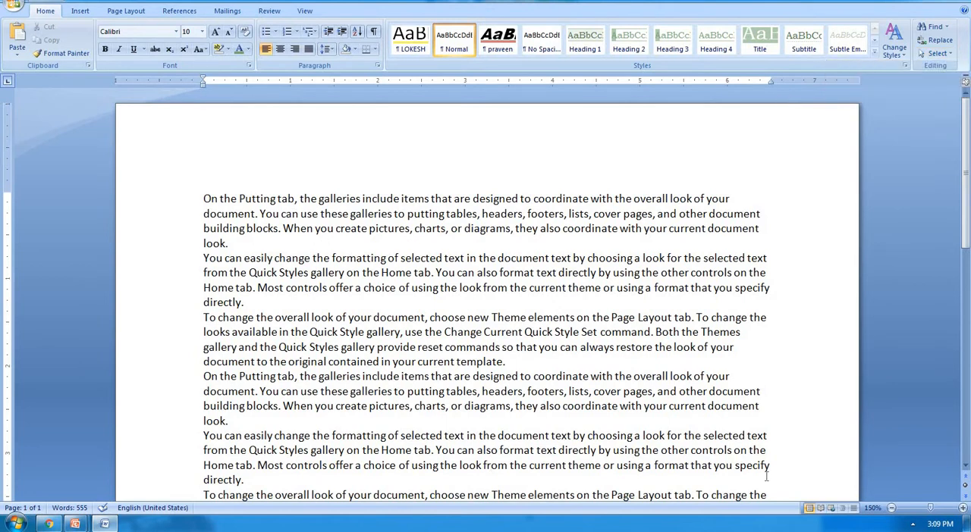
key(ctrl+a)
scroll(596, 338, down, 12)
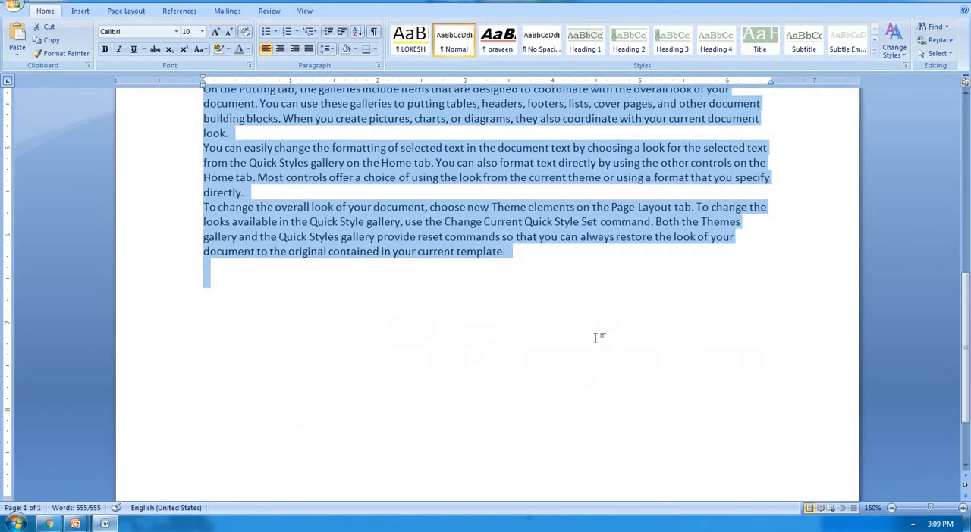
key(ctrl+c)
click(596, 337)
key(ctrl+v)
scroll(952, 92, up, 1)
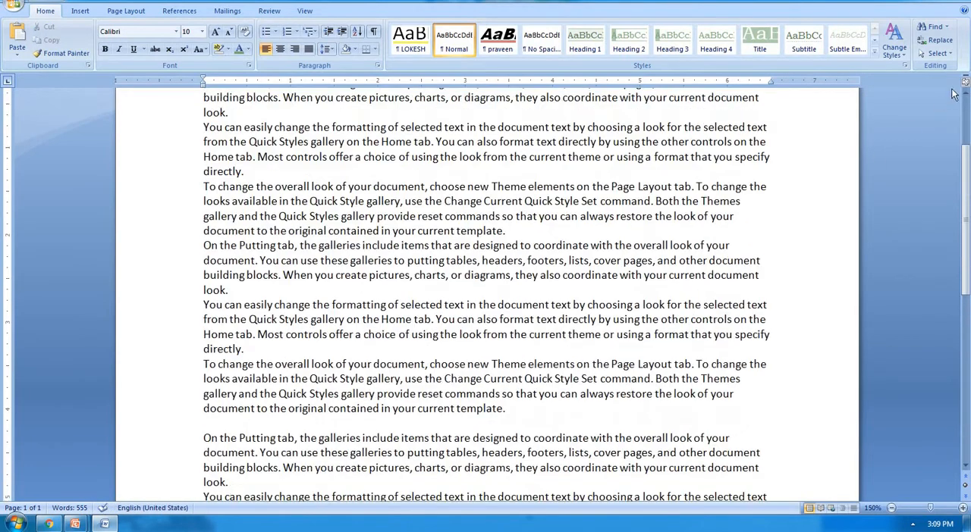
Step: Highlight the entire document once more using the Select All command, and deselect it
click(939, 53)
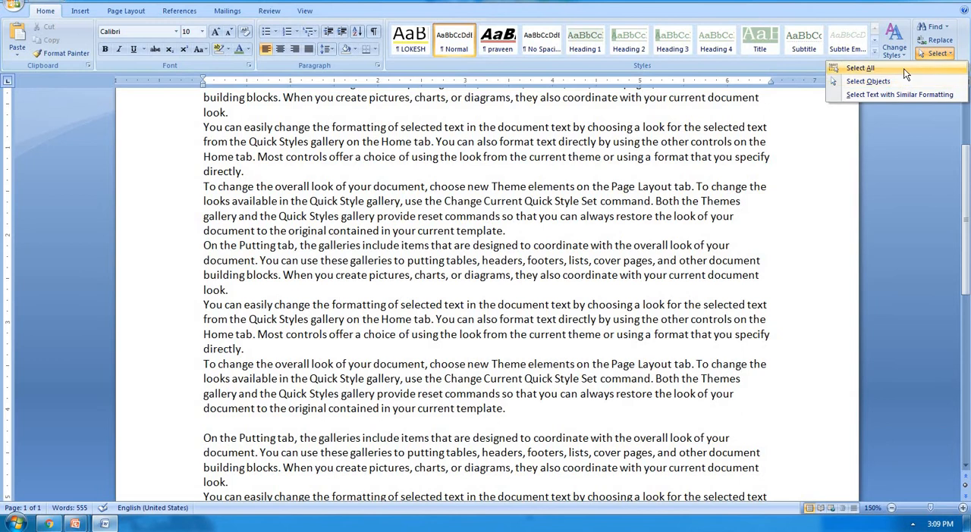
click(903, 68)
scroll(355, 394, up, 3)
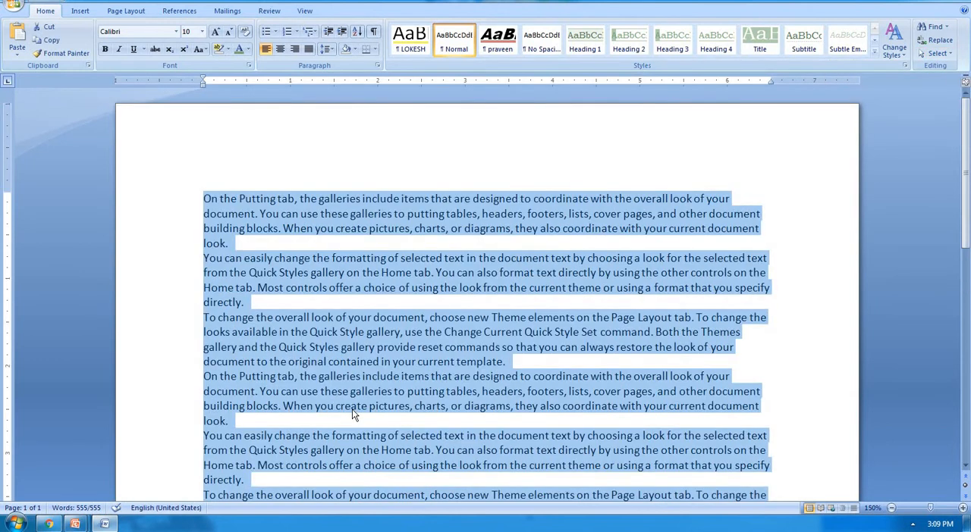
scroll(352, 409, down, 6)
click(474, 307)
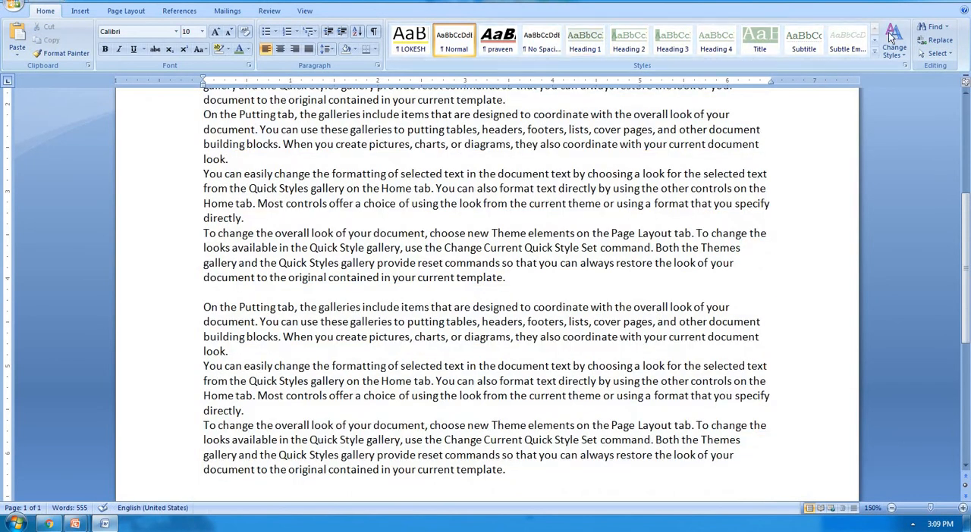
click(938, 53)
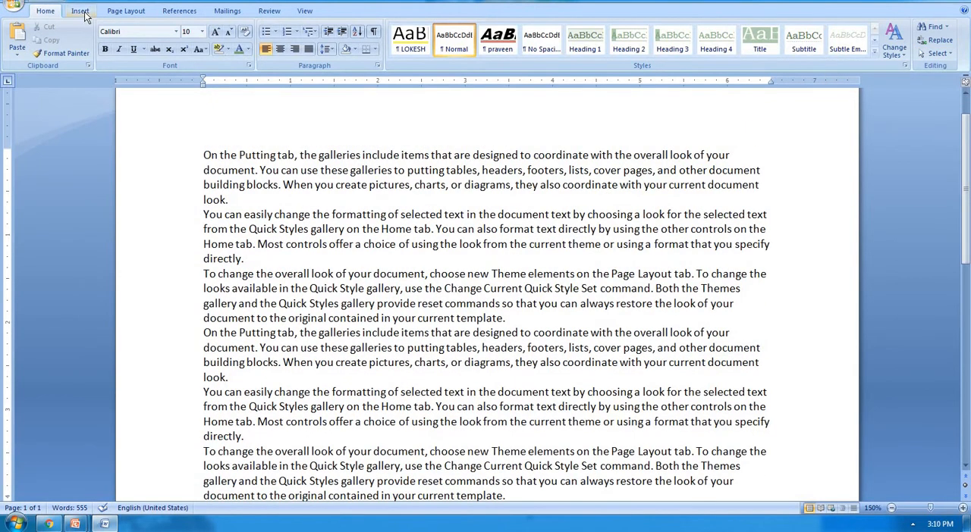
Step: Draw an ellipse about 2.4 inches wide over the middle of the first three paragraphs
click(80, 11)
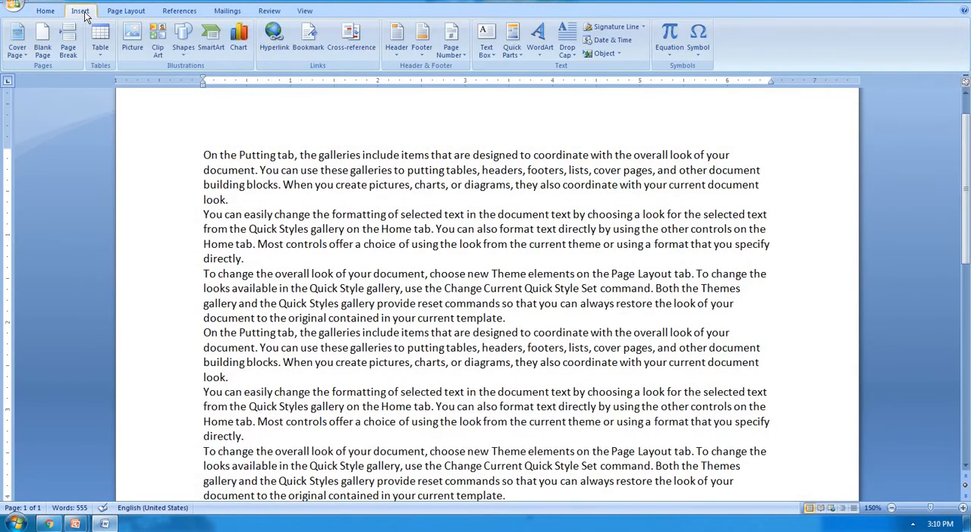
click(186, 48)
click(226, 82)
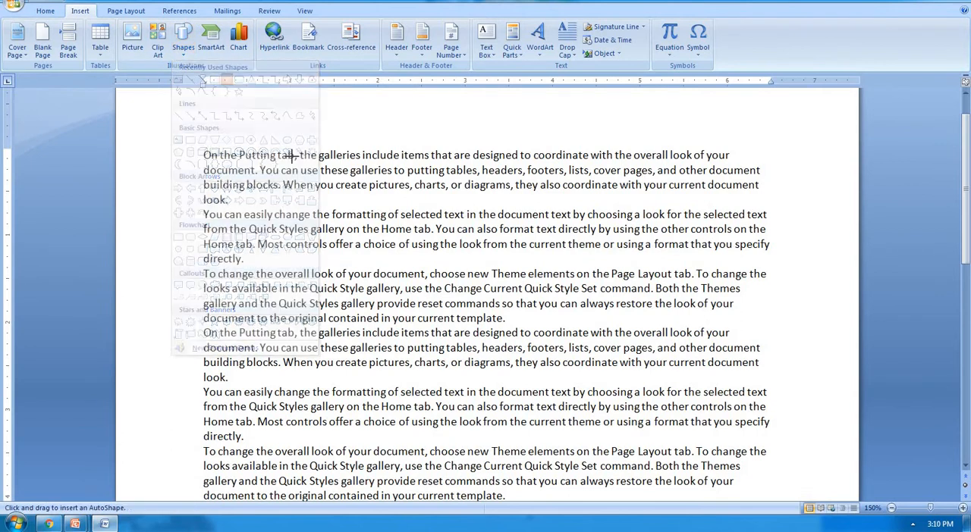
drag(297, 162, 509, 333)
click(272, 305)
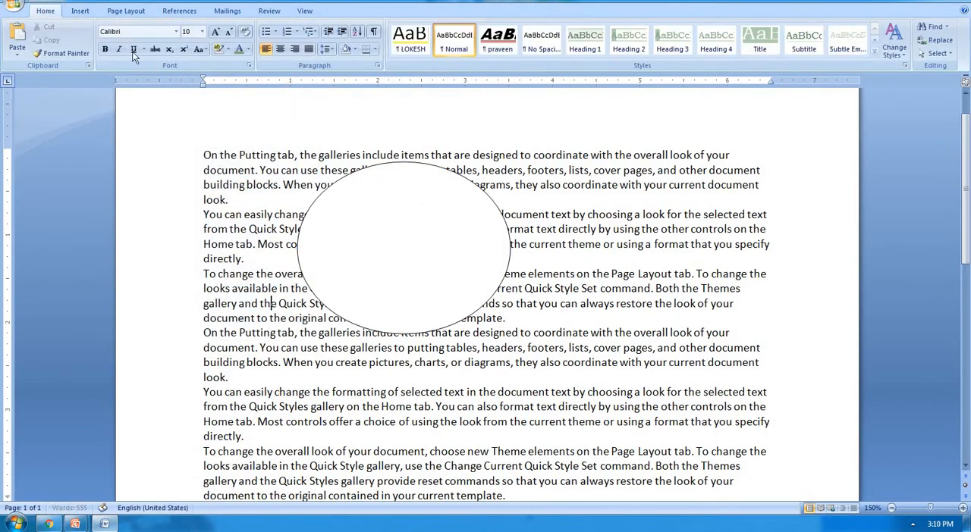
Step: Draw a five-pointed star about 1.8 inches wide over the text beside the ellipse
click(80, 11)
click(184, 48)
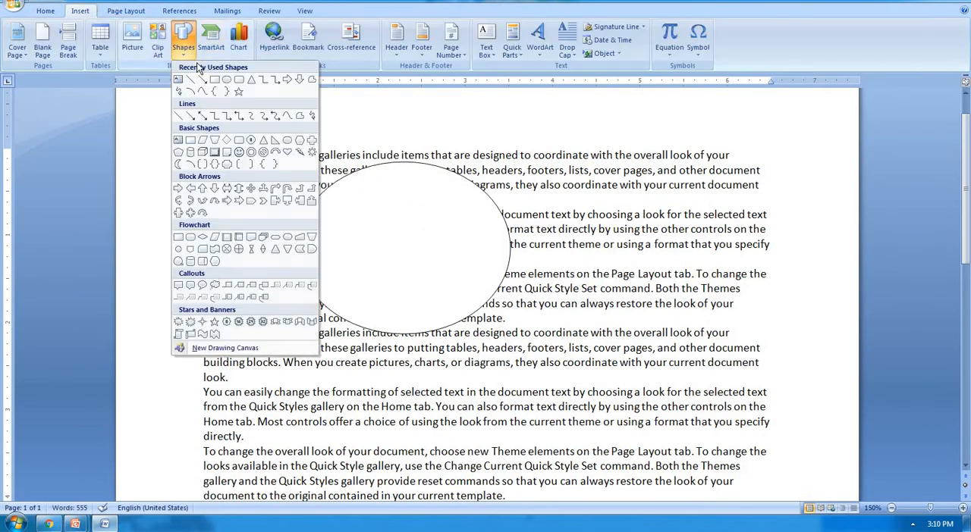
click(226, 82)
mouse_move(560, 185)
mouse_down()
mouse_move(634, 218)
mouse_move(716, 308)
mouse_up()
click(558, 270)
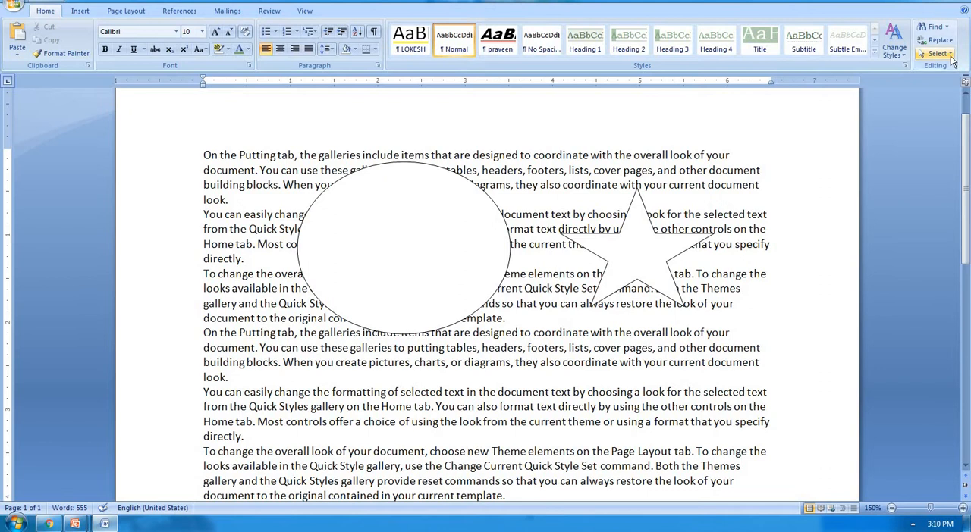
Step: Select the ellipse and the star together with Select Objects and delete both
click(945, 54)
click(896, 79)
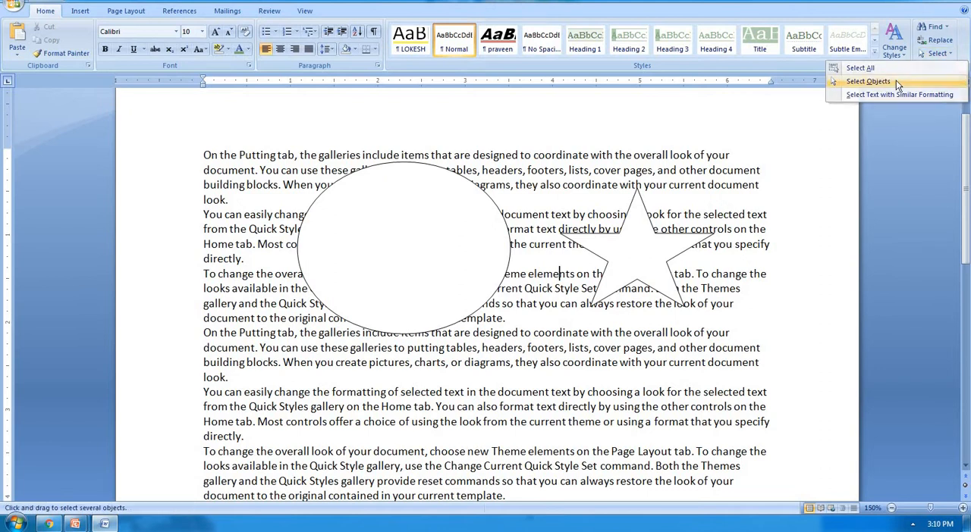
mouse_move(308, 212)
mouse_down()
mouse_move(600, 363)
mouse_move(742, 396)
mouse_move(724, 396)
mouse_up()
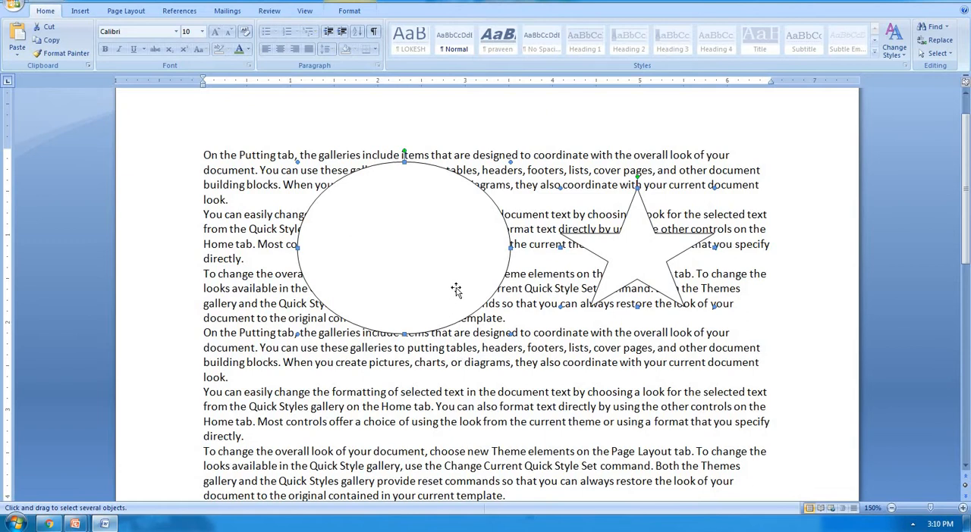
key(Delete)
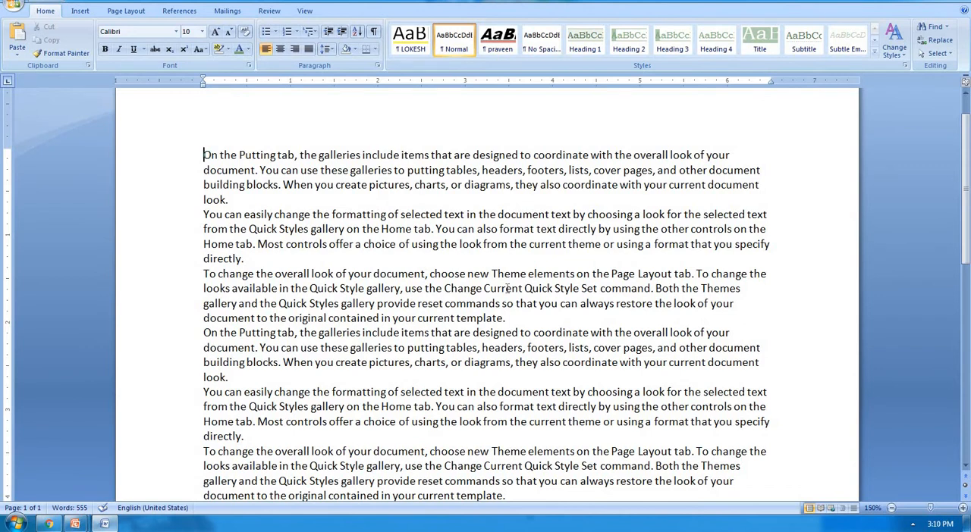
Step: Select the first, third and fifth paragraphs together and format them bold and underlined
click(937, 53)
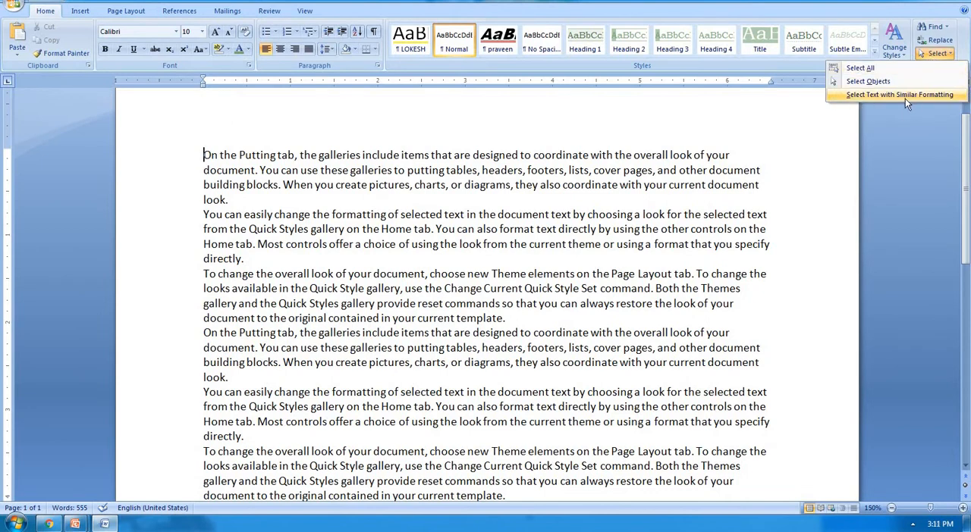
click(620, 192)
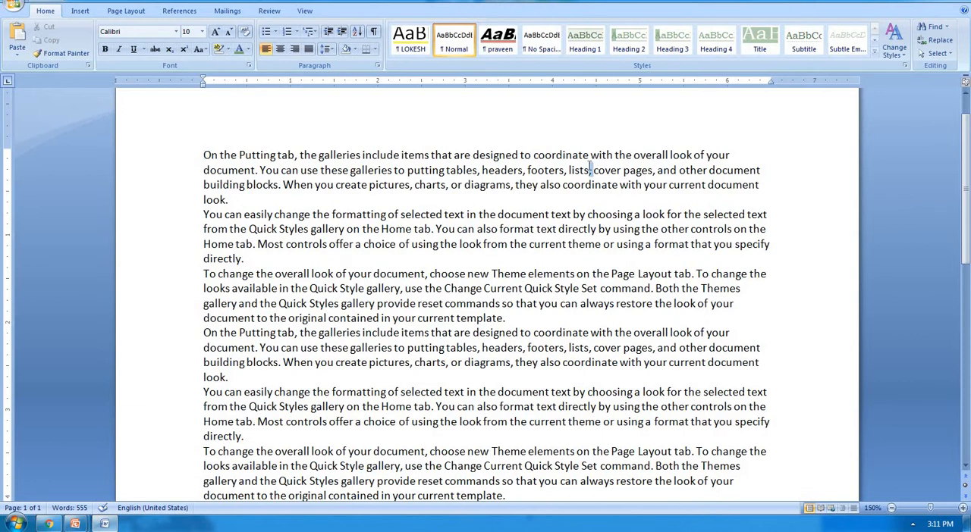
triple_click(590, 167)
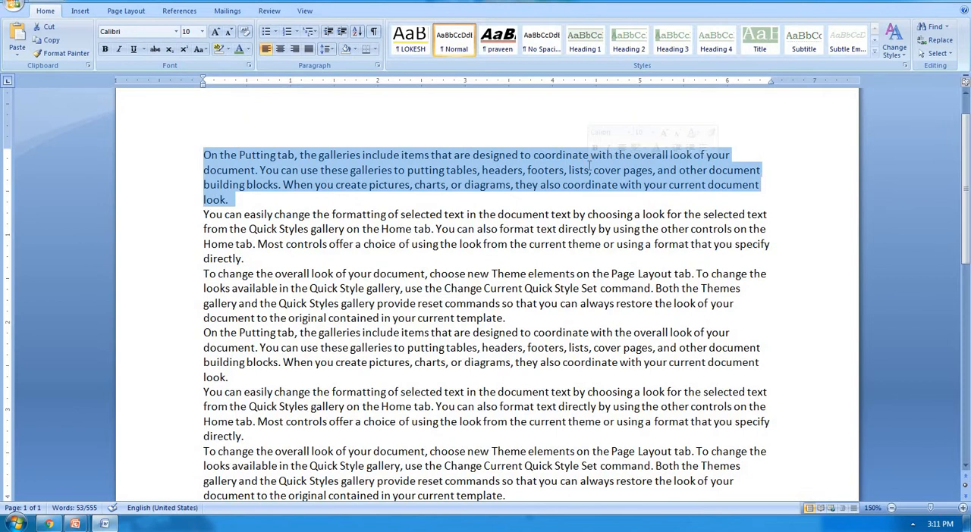
ctrl+triple_click(553, 281)
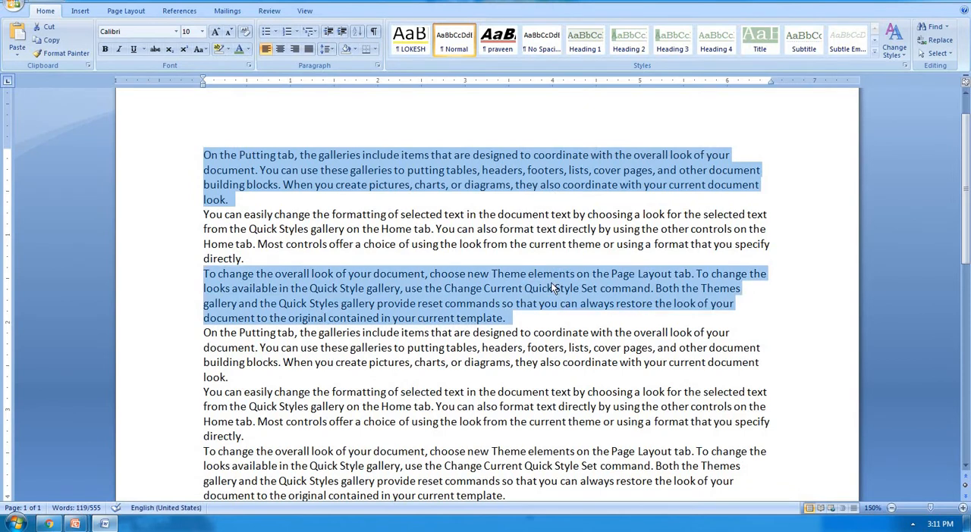
ctrl+triple_click(536, 395)
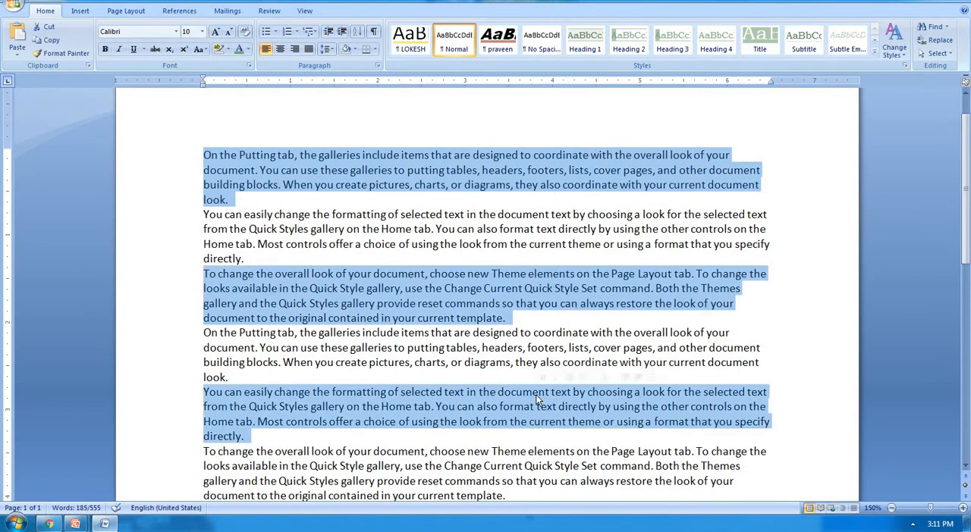
click(108, 51)
click(135, 48)
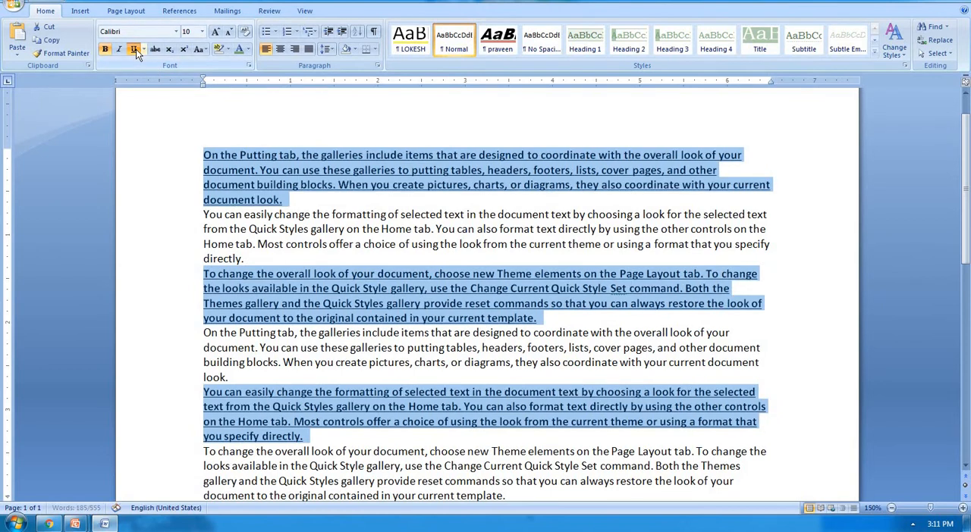
Step: Enlarge the selected first, third and fifth paragraphs to 14 pt and colour their text dark red from the theme colours
click(215, 34)
click(215, 33)
click(214, 34)
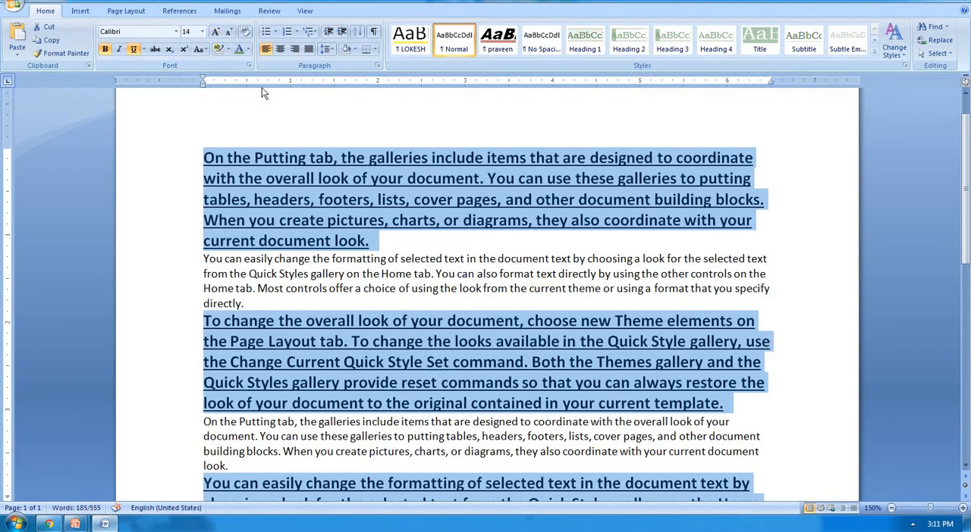
click(248, 49)
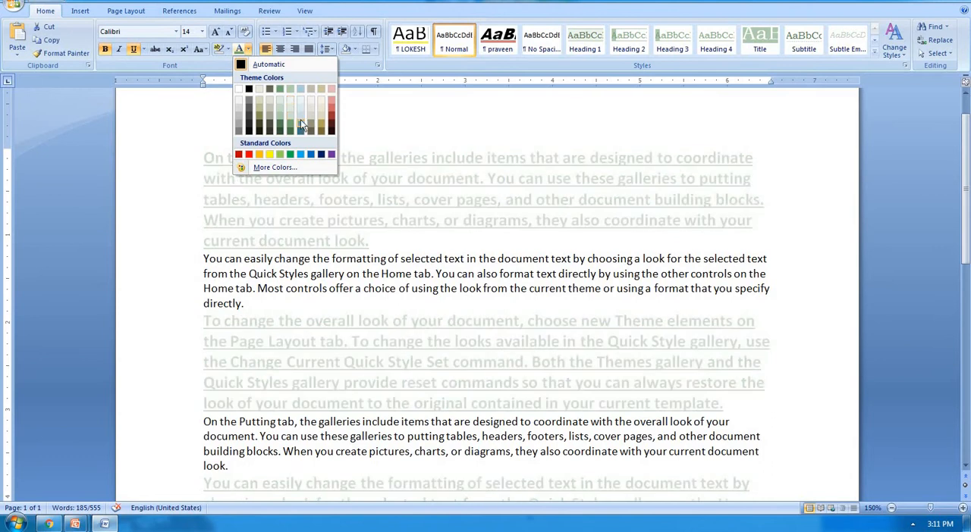
click(331, 117)
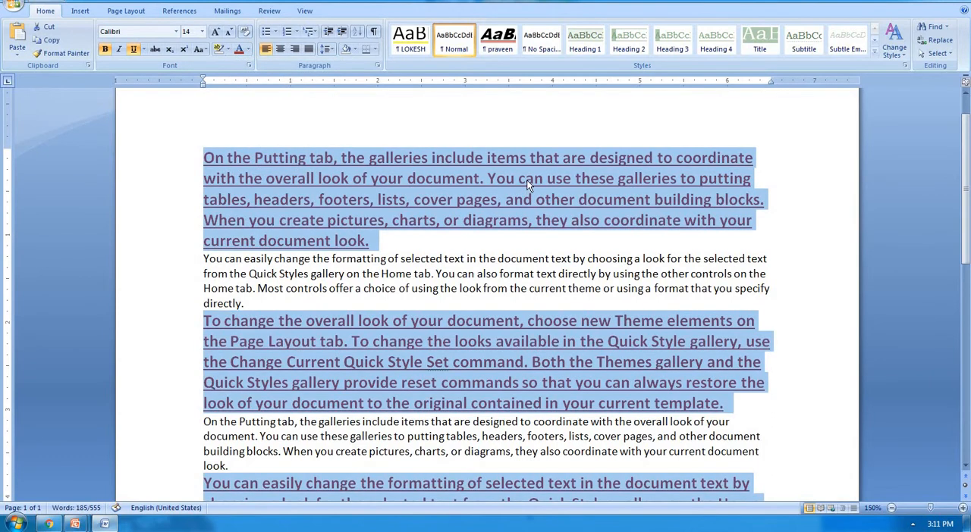
Step: Select all text with formatting similar to the red, bold, underlined first paragraph and review the selected paragraphs
click(526, 180)
scroll(529, 179, down, 1)
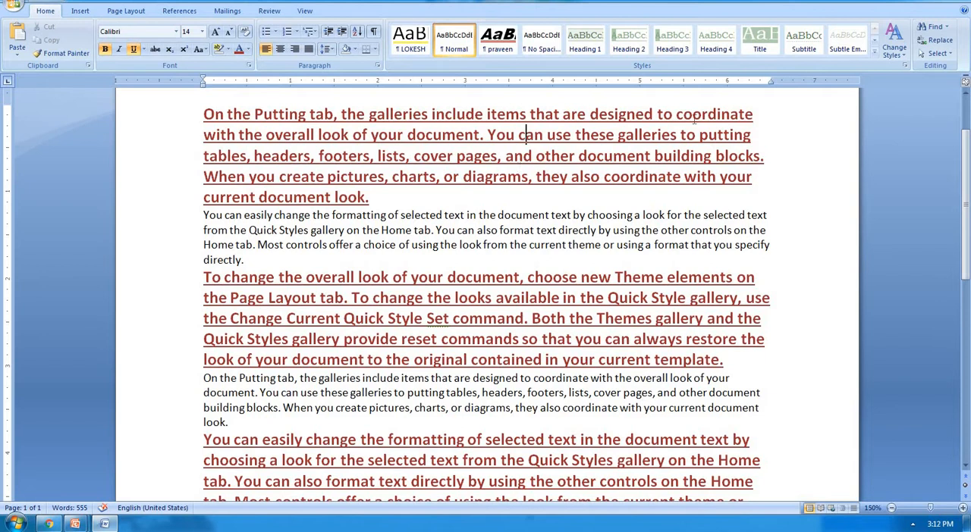
click(938, 53)
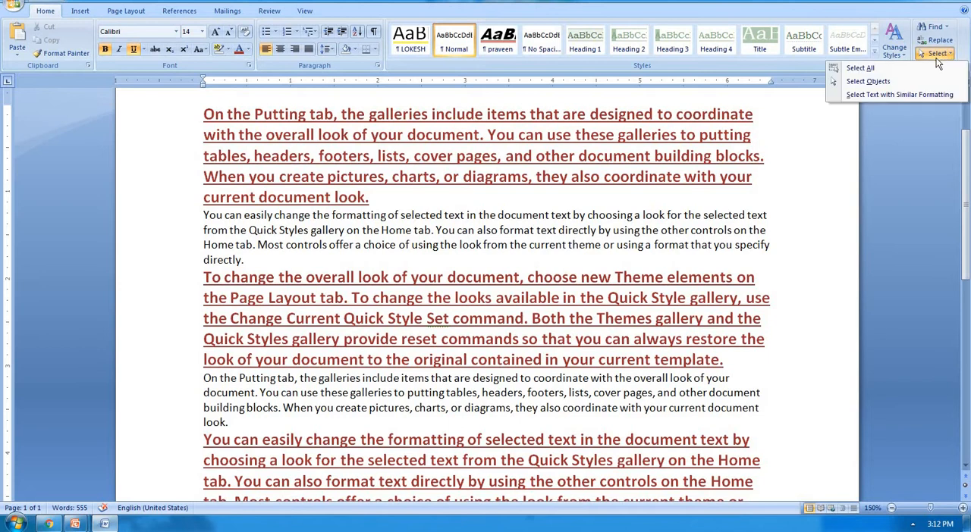
click(923, 95)
scroll(551, 243, down, 5)
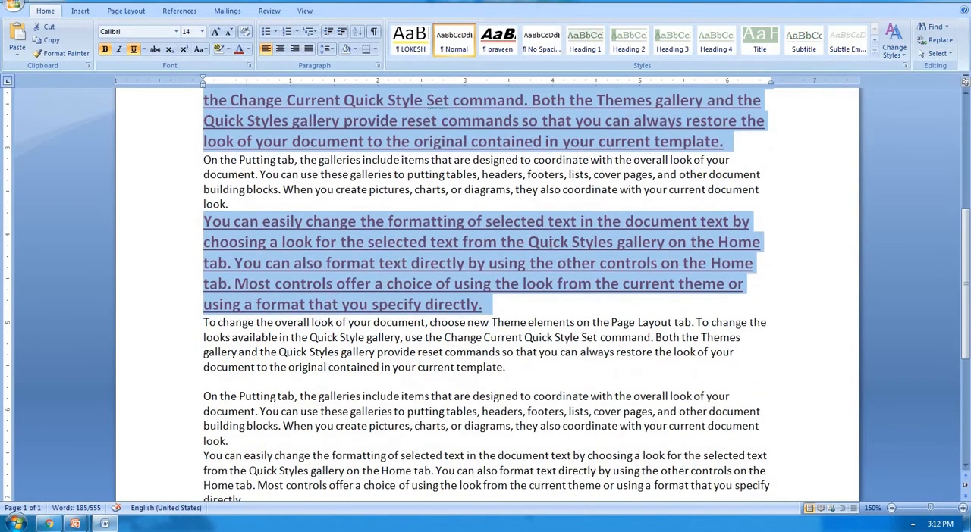
scroll(551, 243, down, 7)
scroll(546, 247, up, 9)
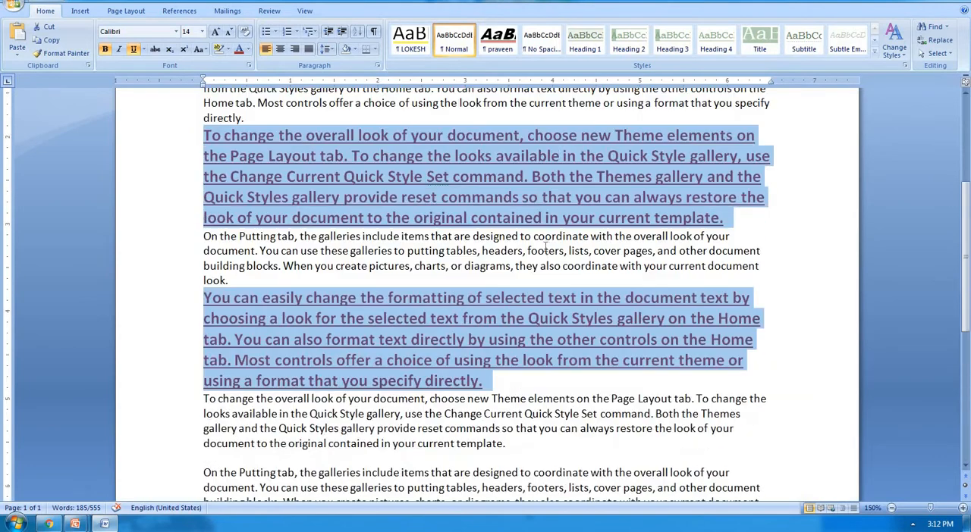
scroll(545, 247, up, 4)
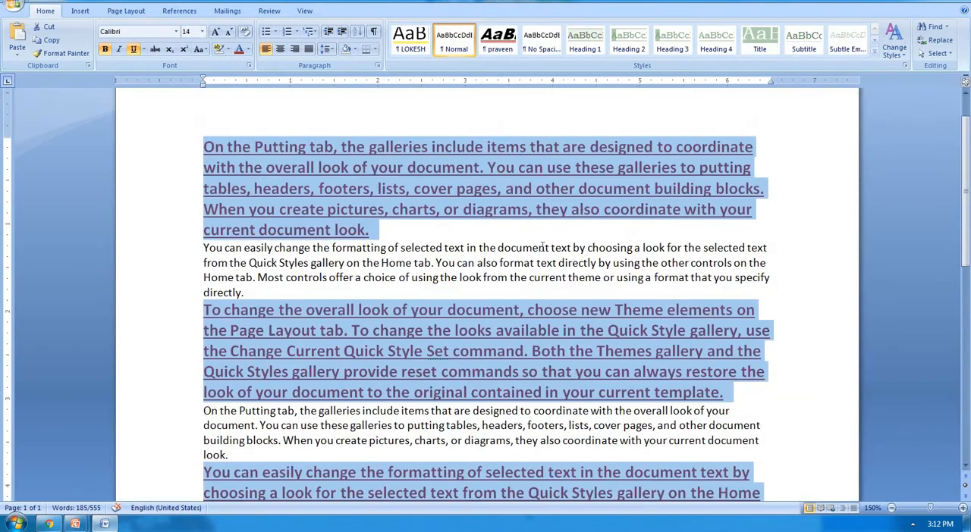
Step: Clear the character formatting from the first five paragraphs, returning them to the plain body text
click(466, 239)
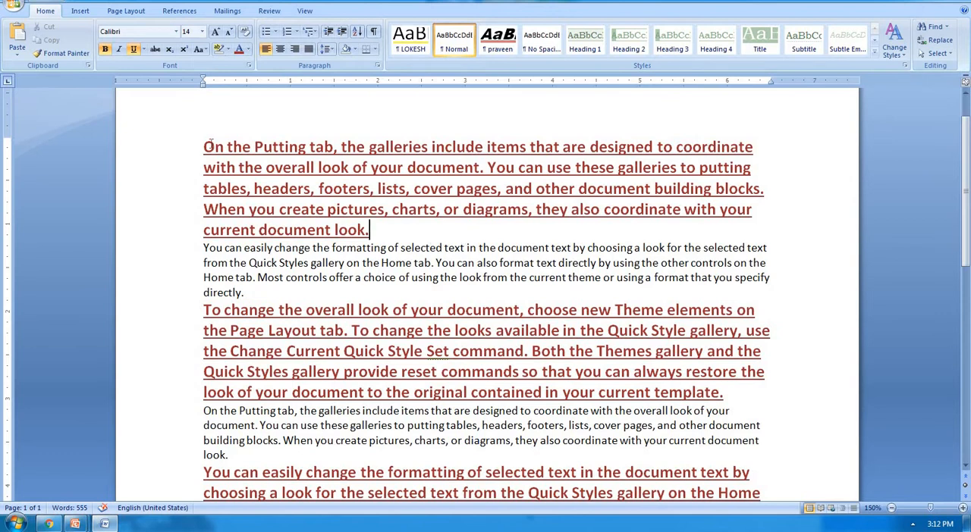
drag(203, 147, 748, 403)
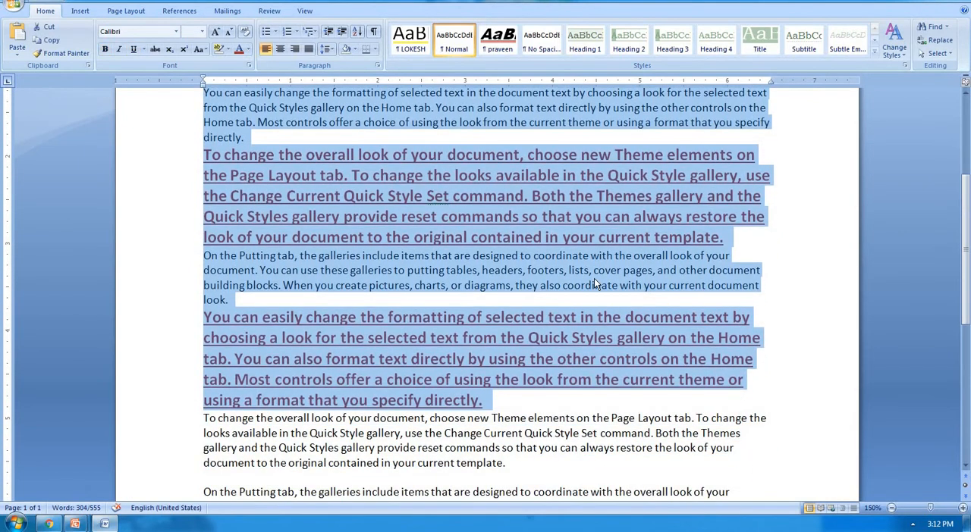
key(ctrl+space)
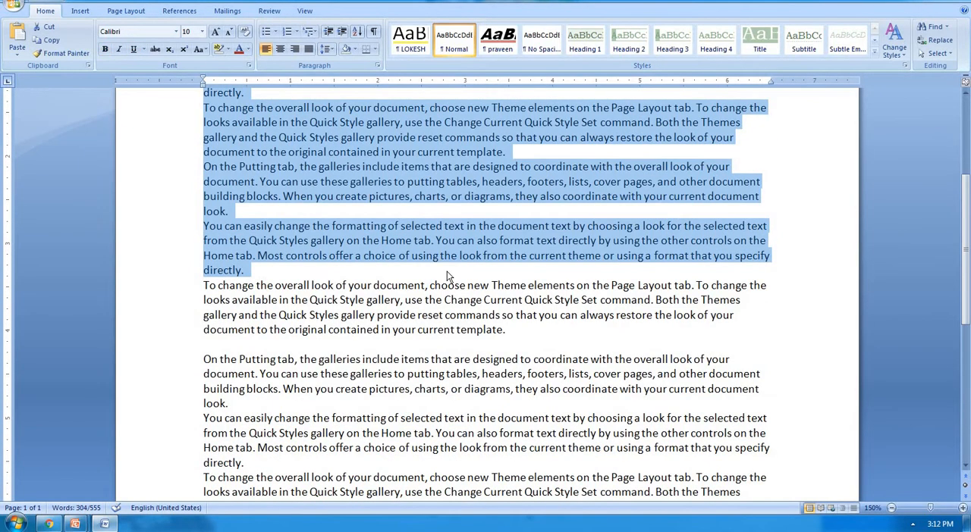
scroll(447, 276, up, 4)
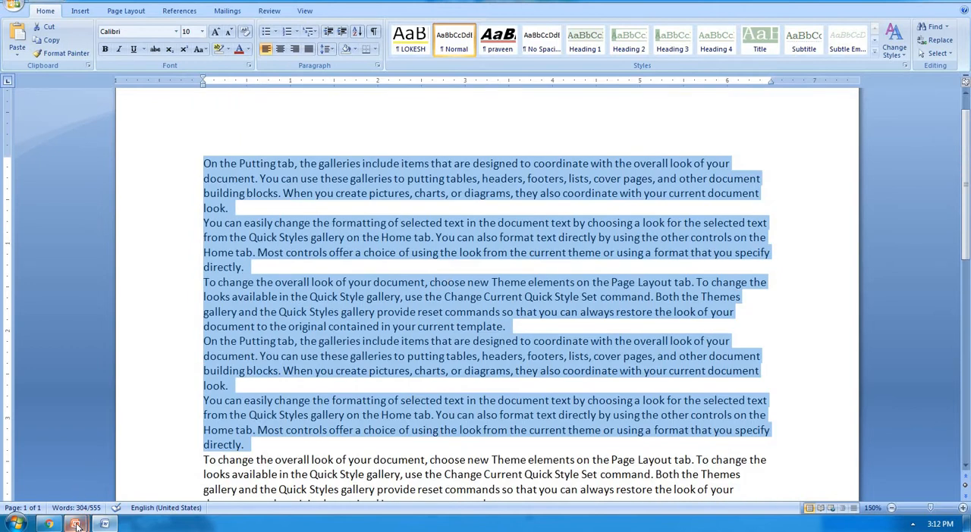
Step: Switch to the PowerPoint presentation and display its first slide, "Short-cut Keys of Home Tab"
mouse_move(75, 525)
click(88, 474)
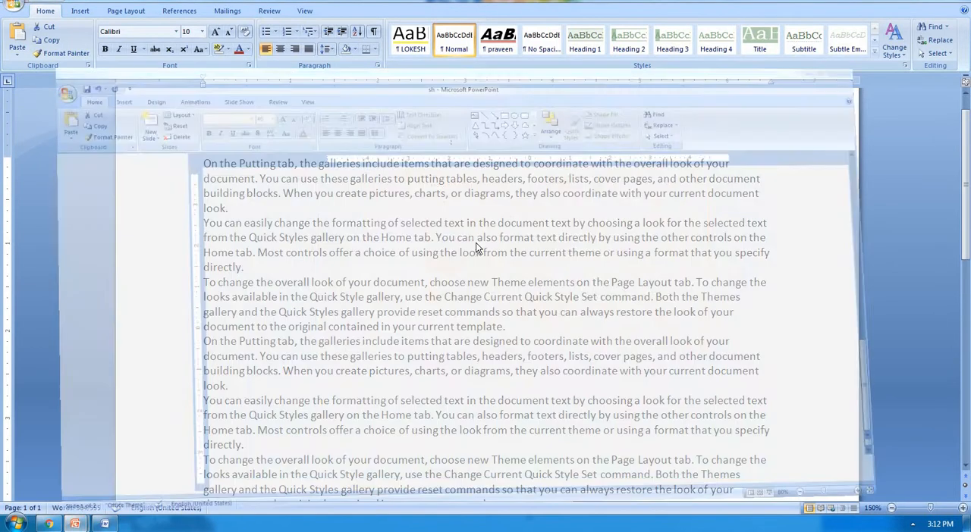
click(60, 161)
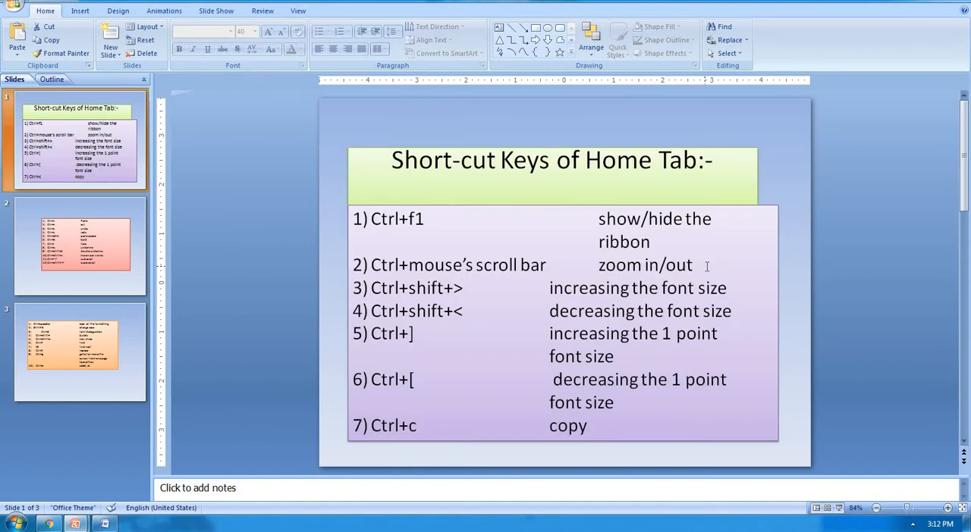
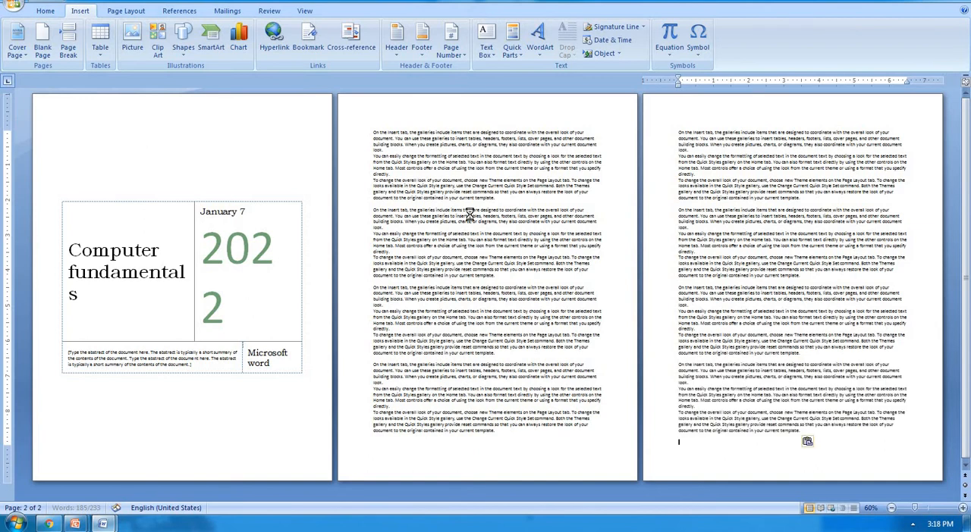
Step: Try inserting a blank page at the third page, first within its opening lines and again before its first line, removing each insertion
ctrl+scroll(470, 215, down, 3)
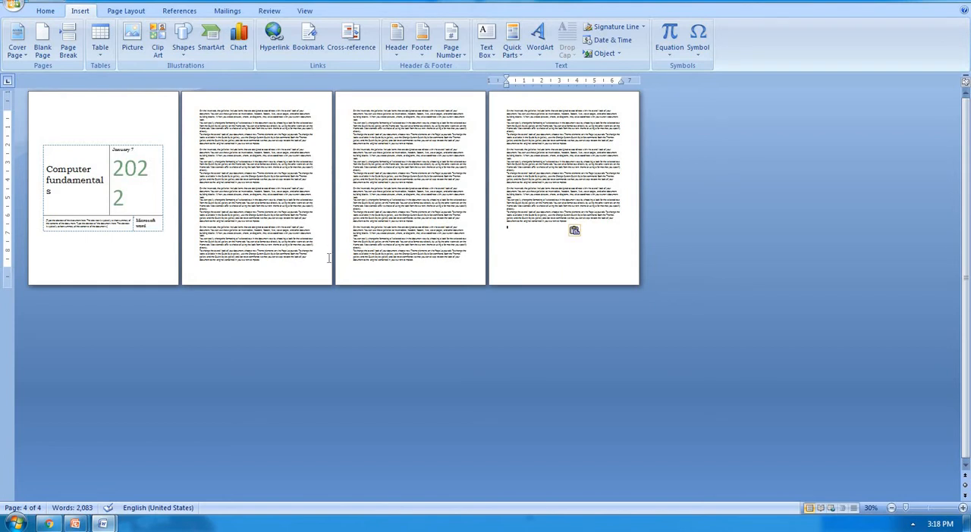
click(353, 115)
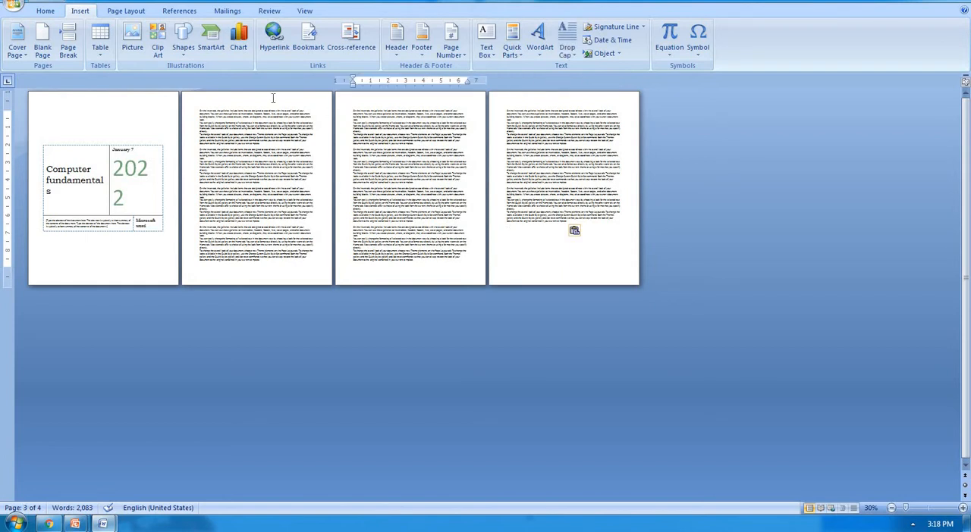
click(43, 50)
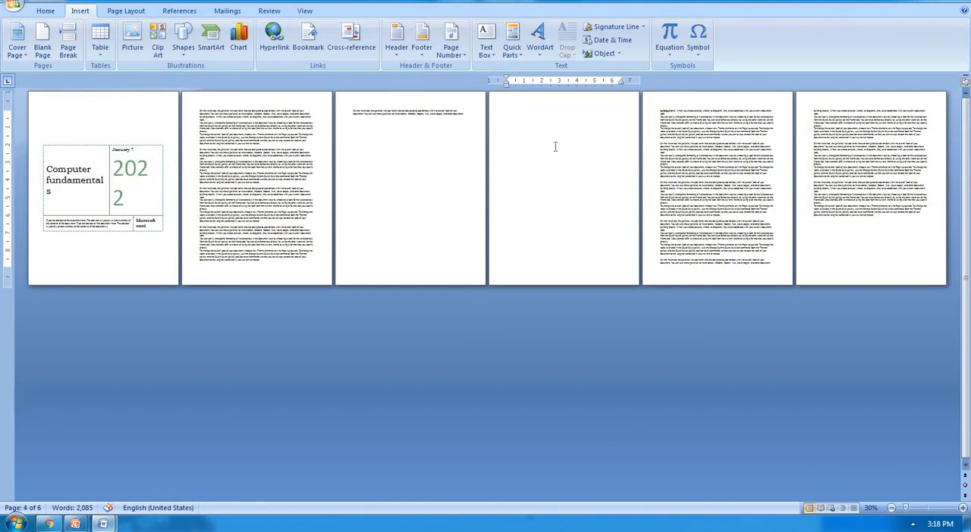
key(ctrl+z)
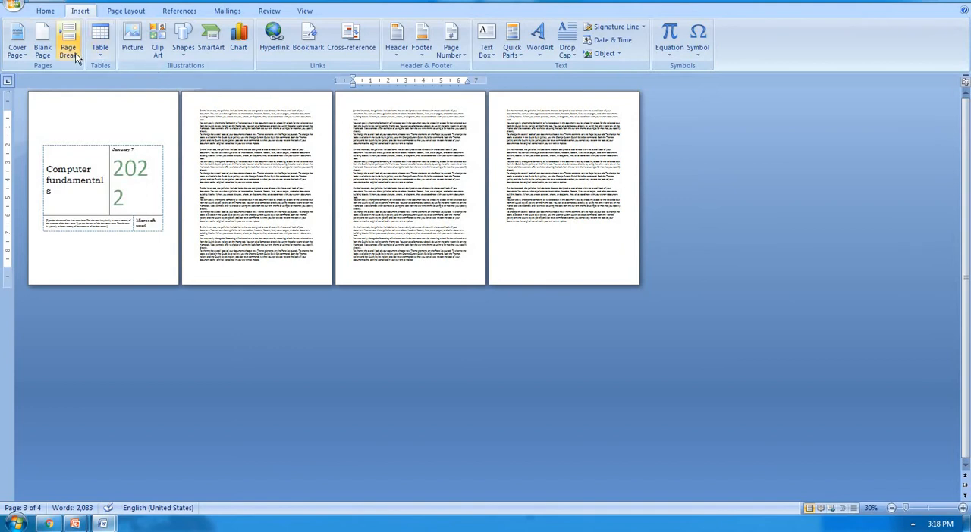
click(52, 50)
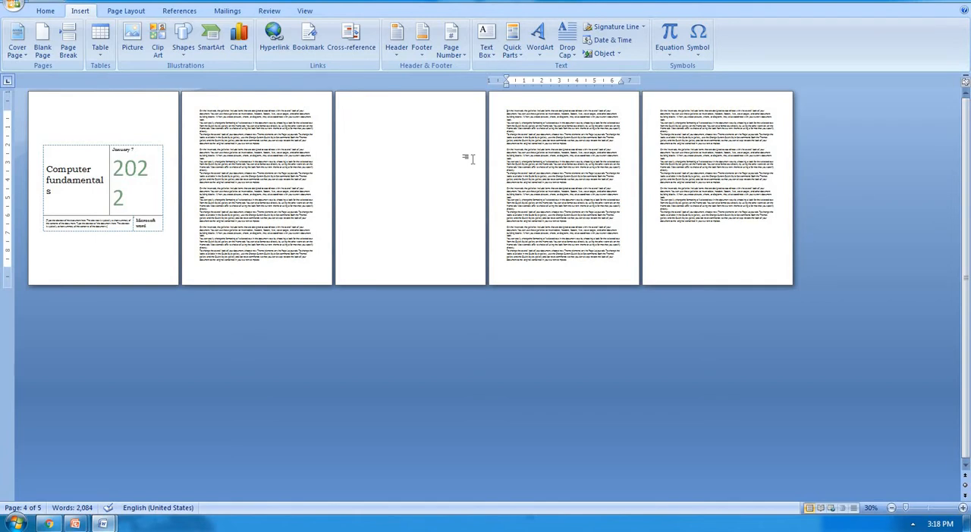
key(BackSpace)
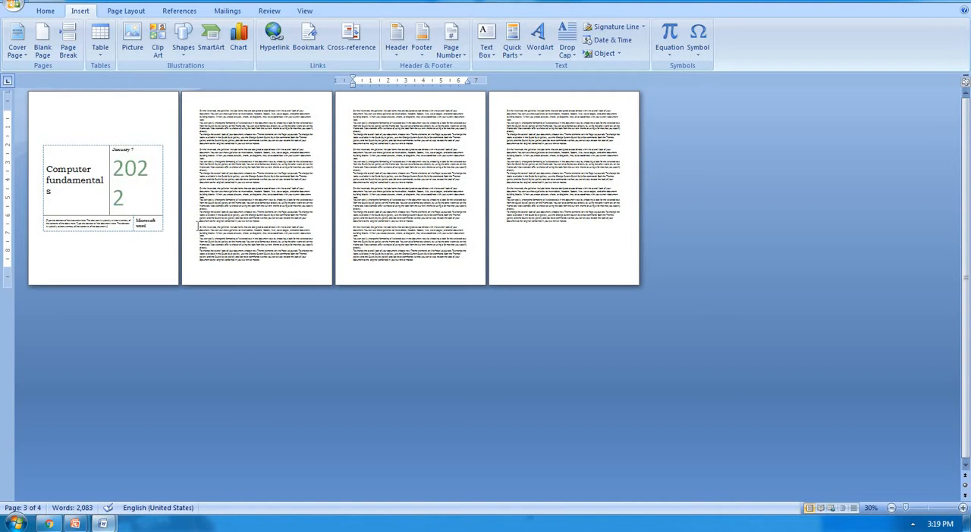
Step: Insert a page break before the last block of text on the second page, and remove the break
drag(198, 226, 257, 258)
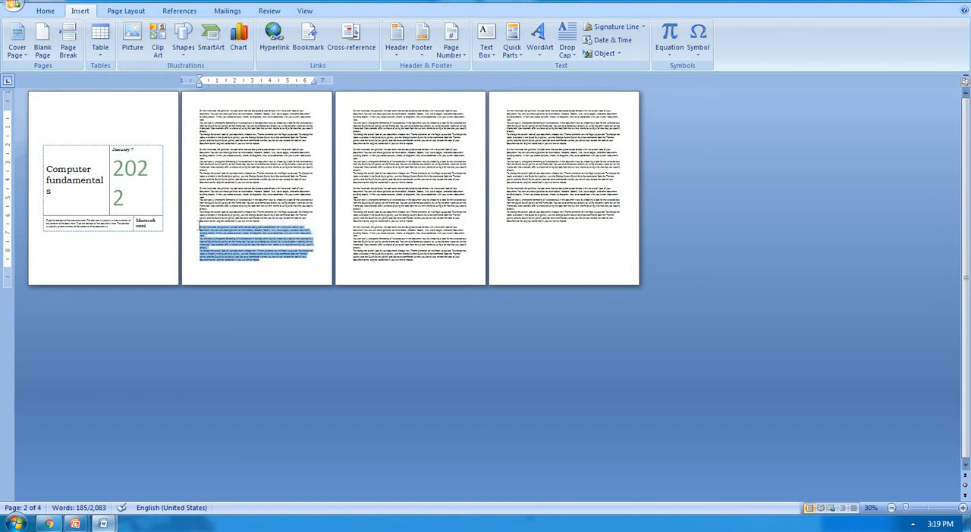
click(201, 226)
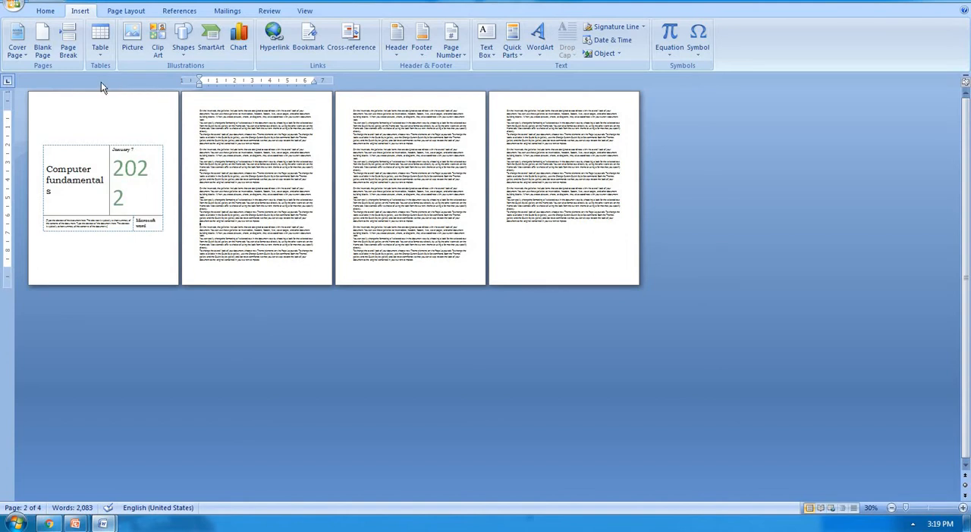
click(74, 51)
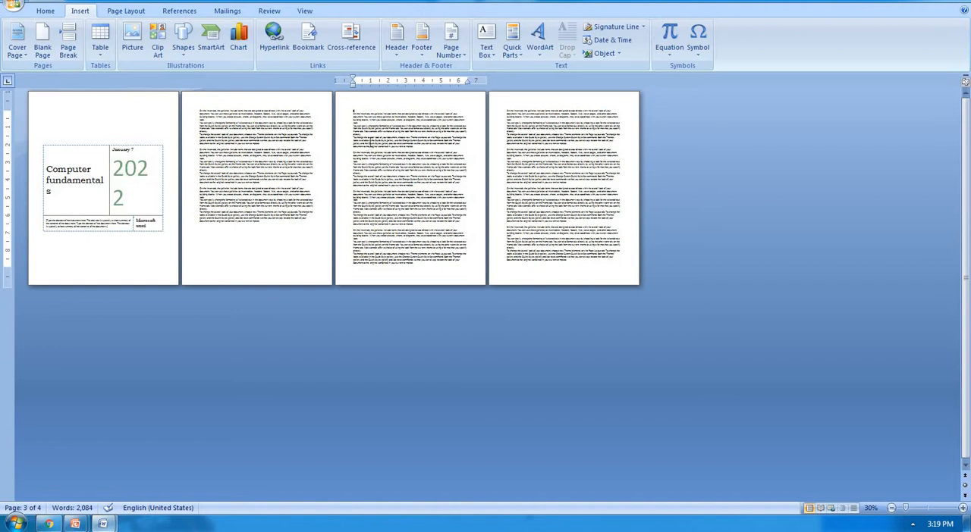
key(BackSpace)
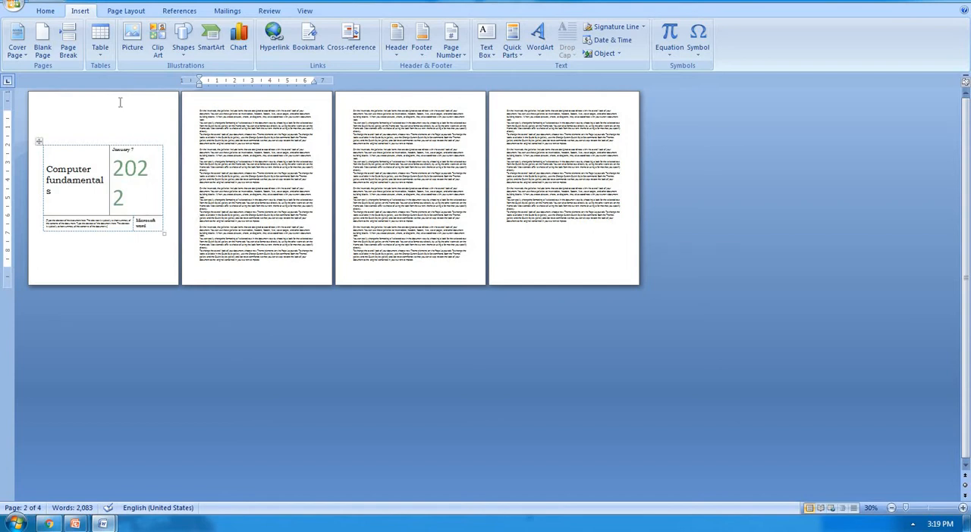
Step: Insert a page break at the same point on the second page two more times, removing it after each insertion
click(67, 45)
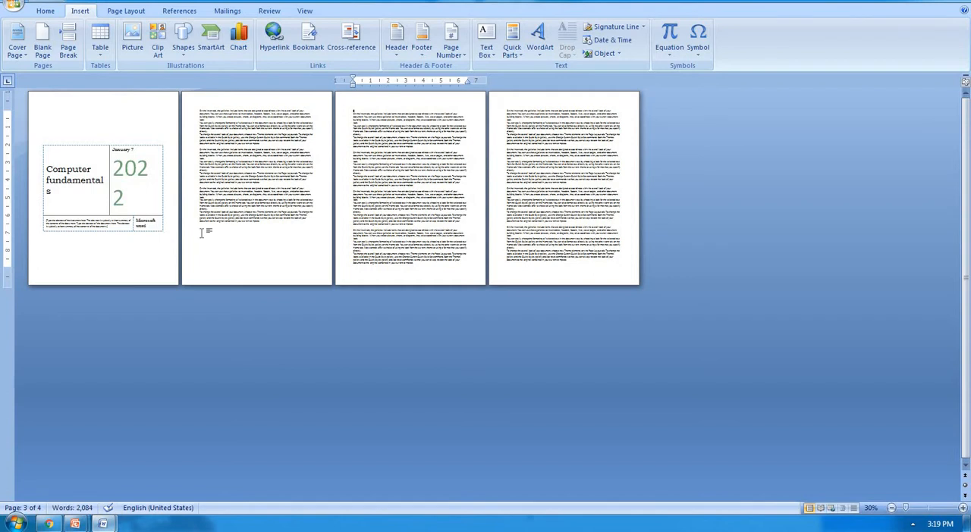
key(BackSpace)
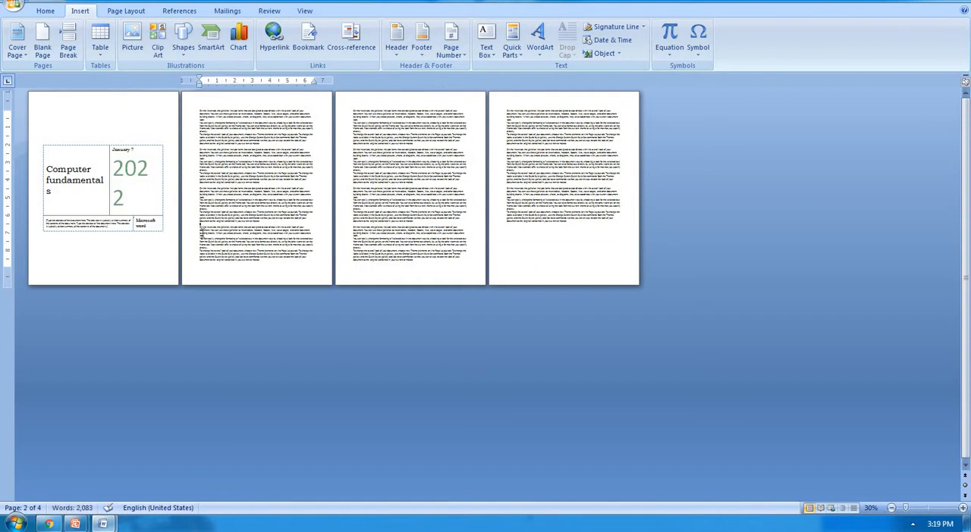
key(ctrl+Return)
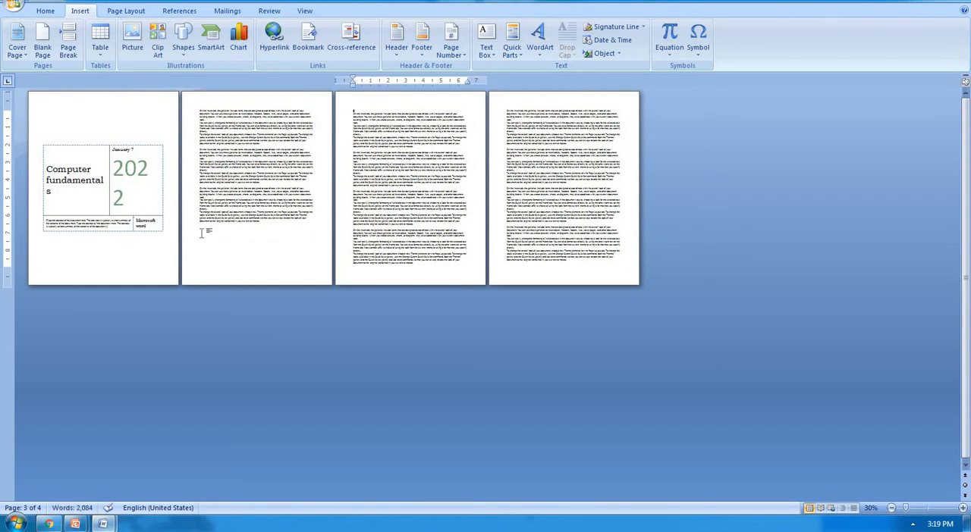
key(BackSpace)
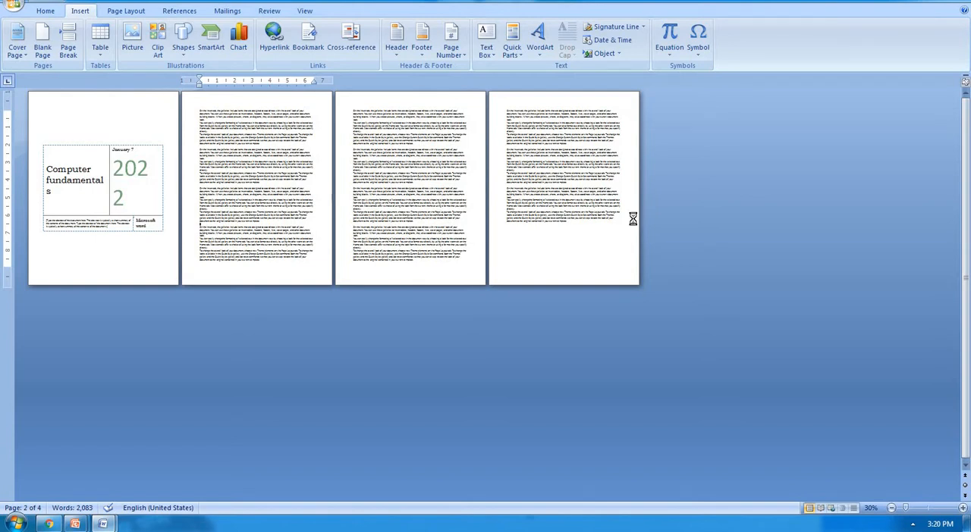
Step: Create a new blank document and maximize its window
key(ctrl+n)
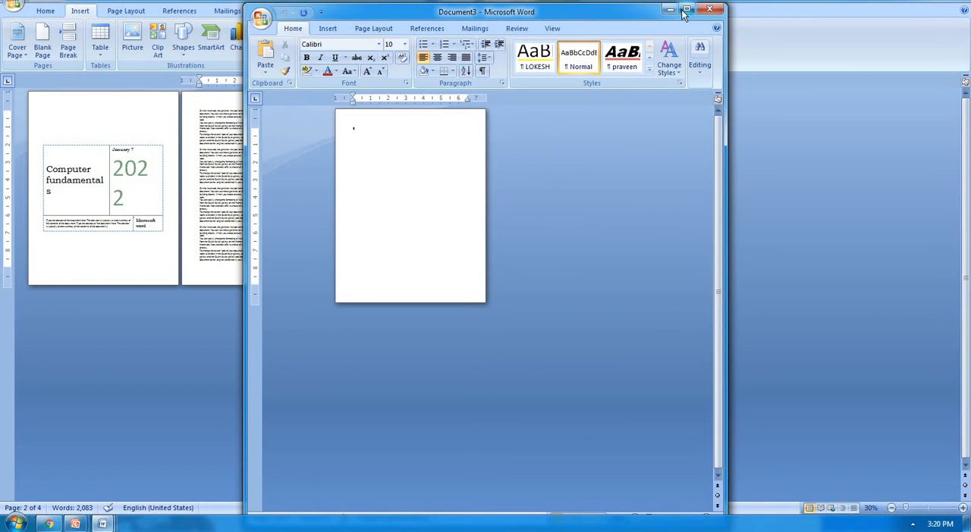
click(687, 8)
scroll(424, 222, up, 10)
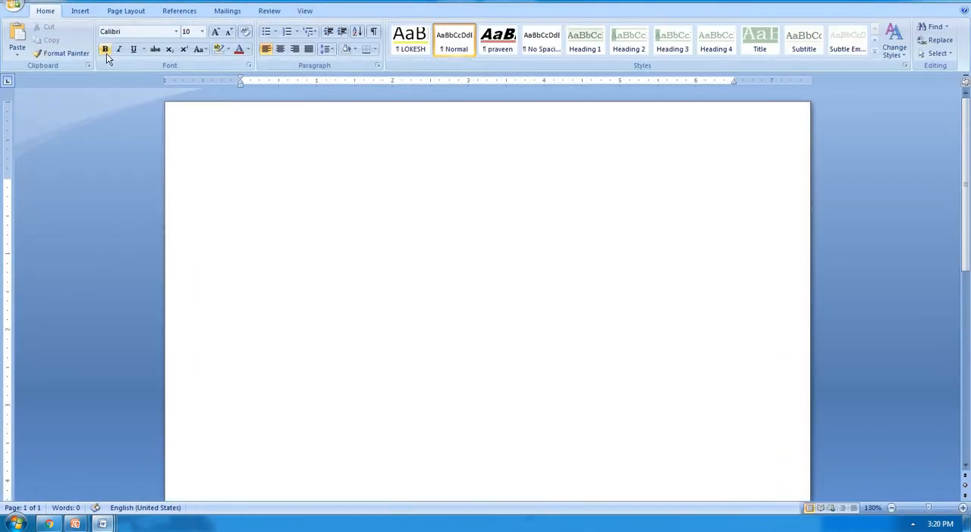
Step: Insert a 1x1 table and nest a 10x8 table inside its cell
click(81, 11)
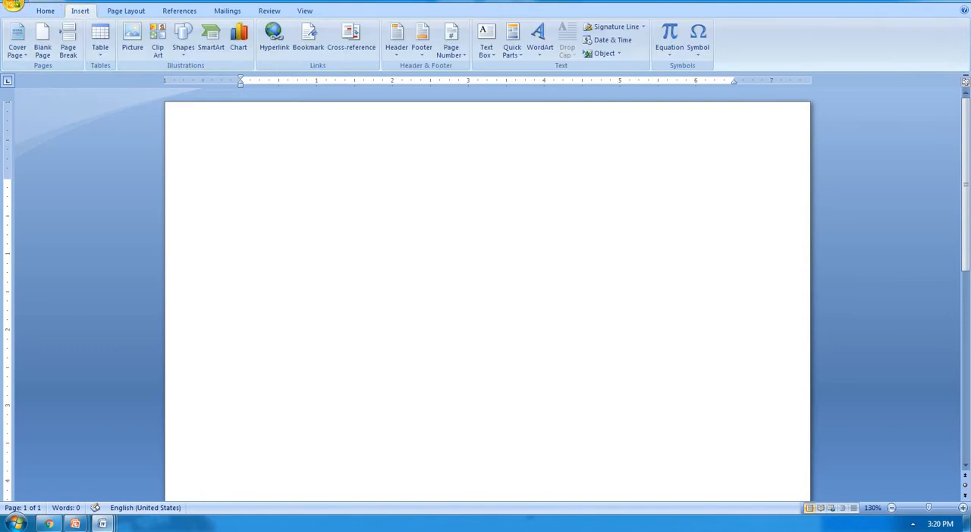
click(97, 58)
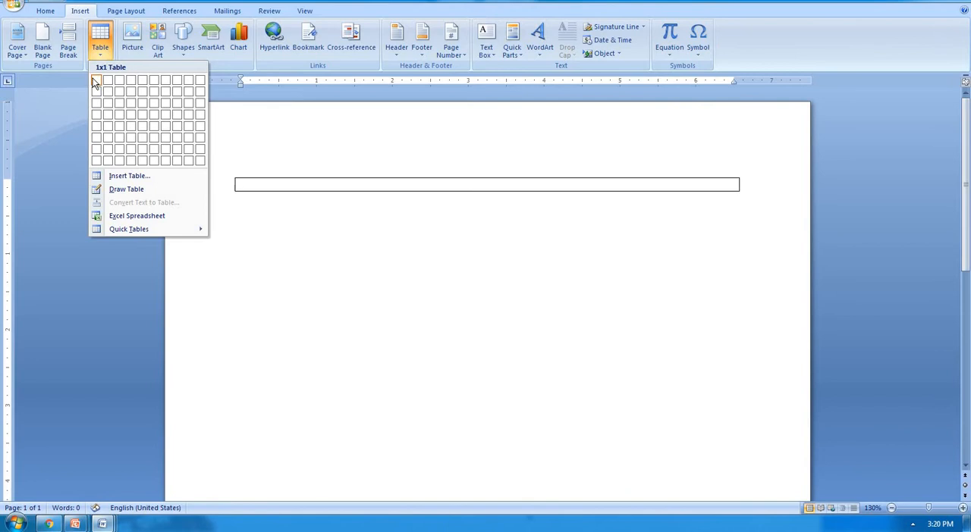
click(95, 83)
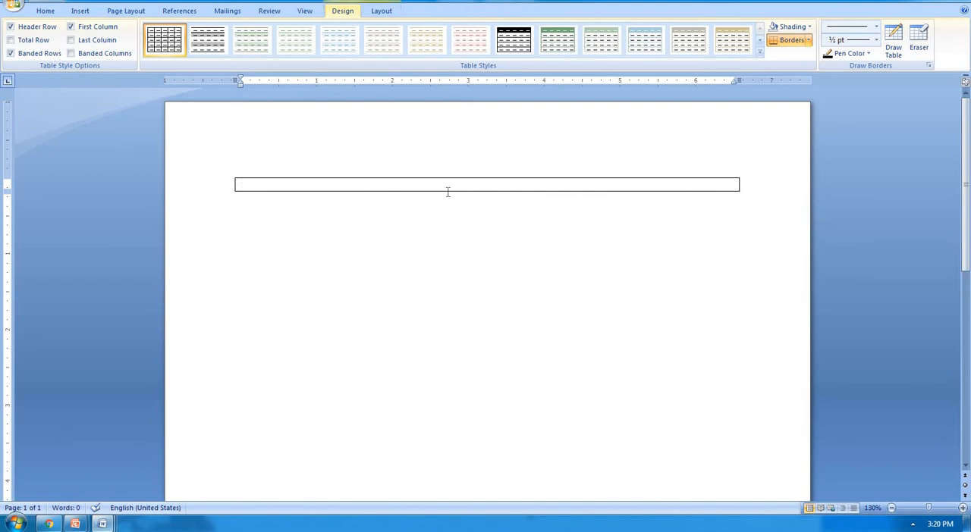
click(84, 13)
click(100, 50)
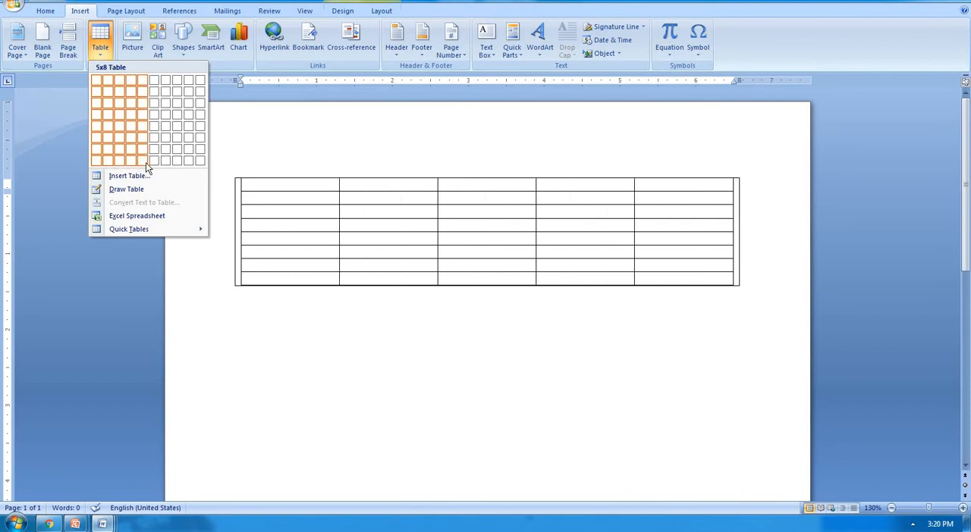
click(200, 163)
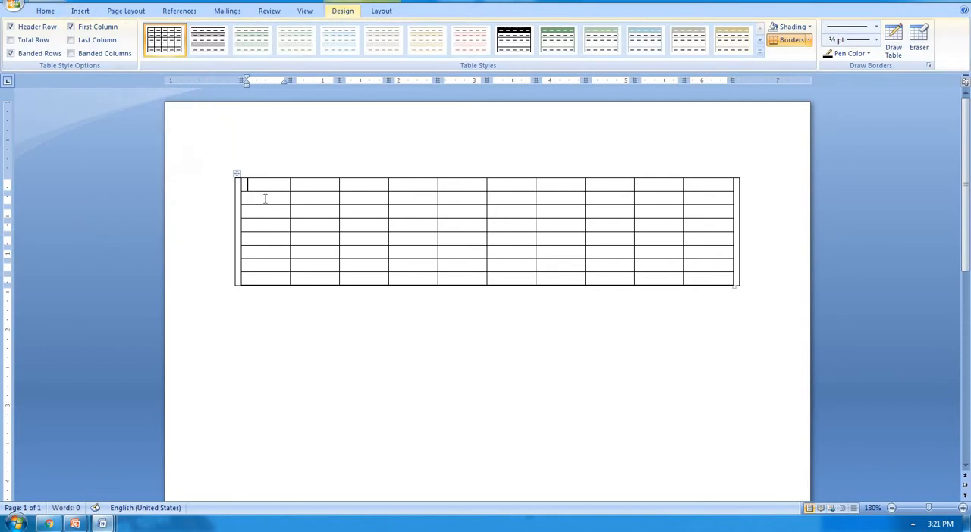
Step: Select the nested table's second row and several of its columns in turn, and delete the document's entire content
drag(265, 197, 726, 197)
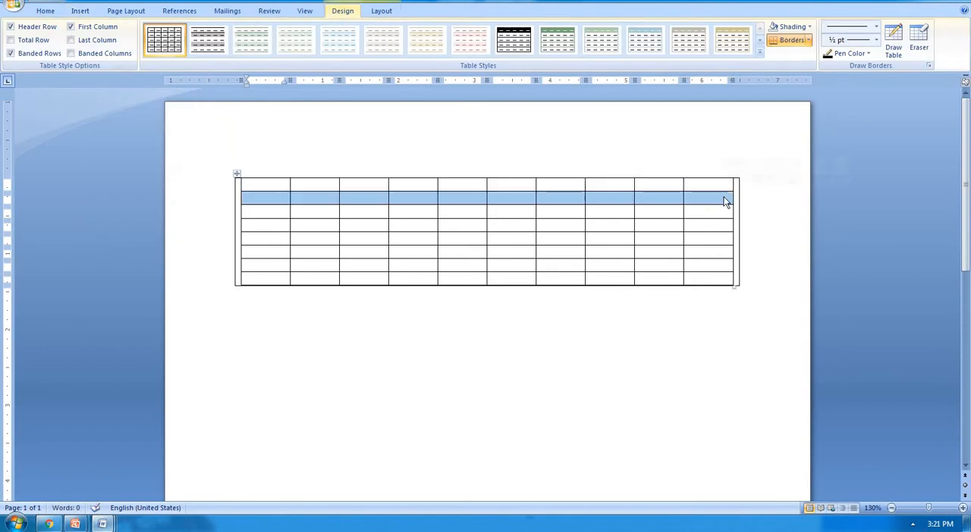
click(574, 163)
click(598, 169)
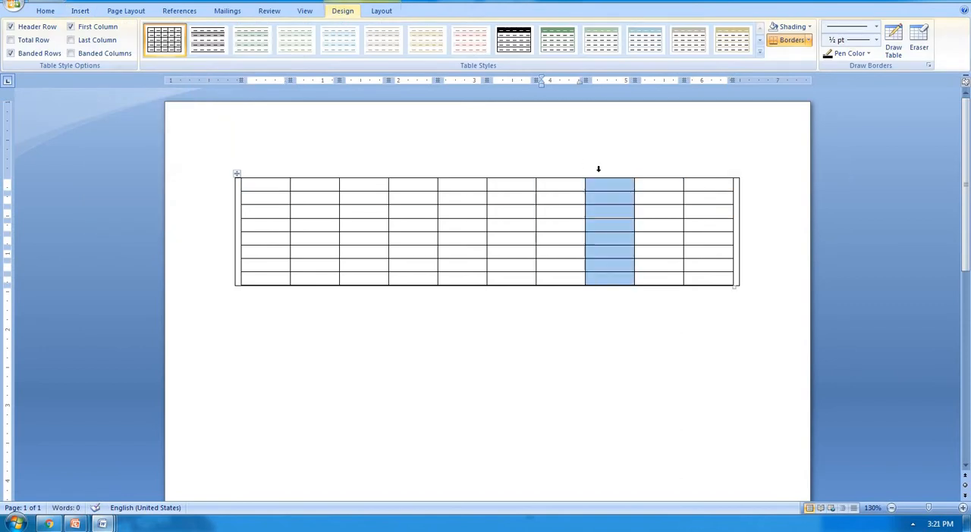
click(643, 174)
click(691, 174)
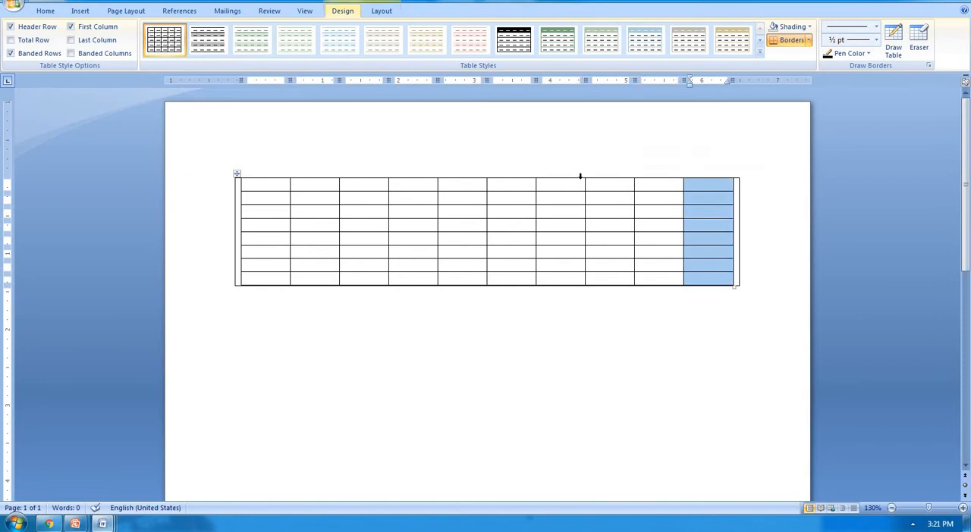
click(472, 173)
click(524, 173)
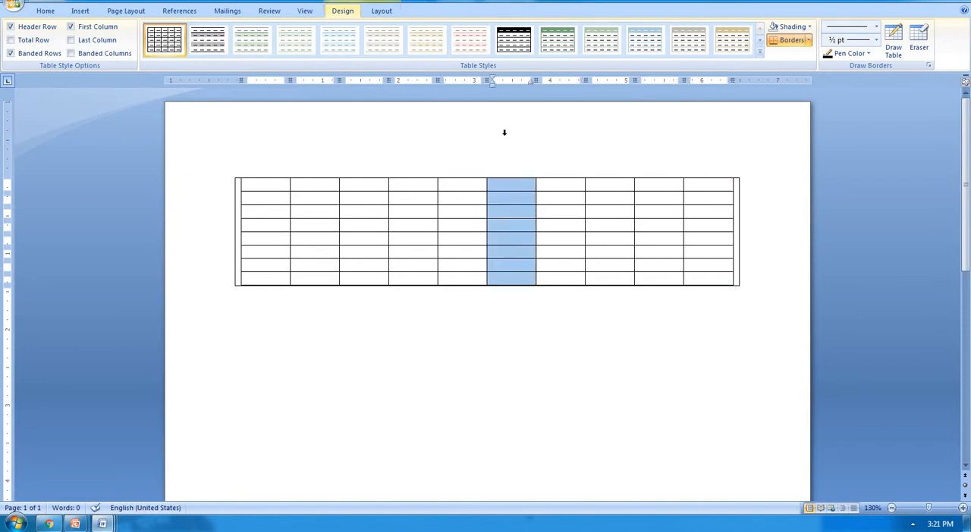
key(ctrl+a)
key(Delete)
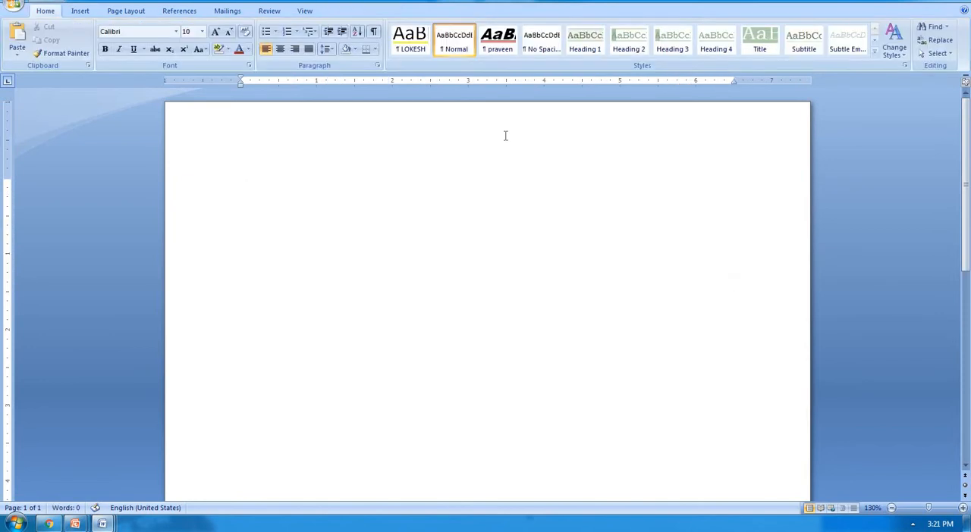
Step: Insert a table with 3 columns and 5 rows, keeping the fixed column width on Auto
click(78, 10)
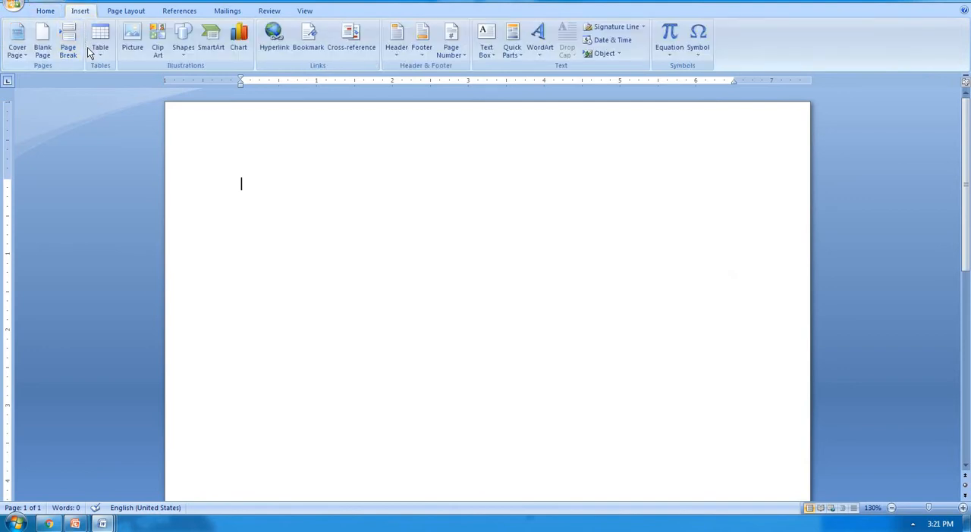
click(100, 39)
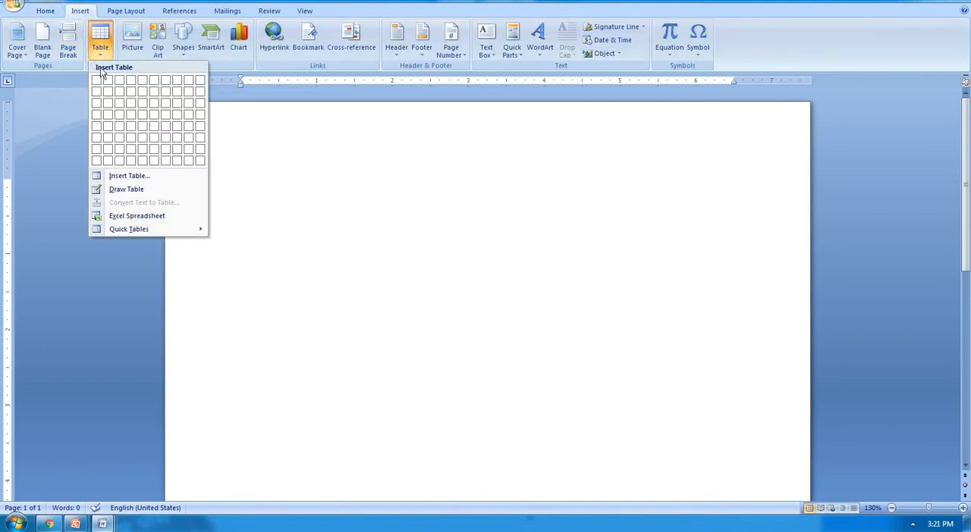
click(152, 177)
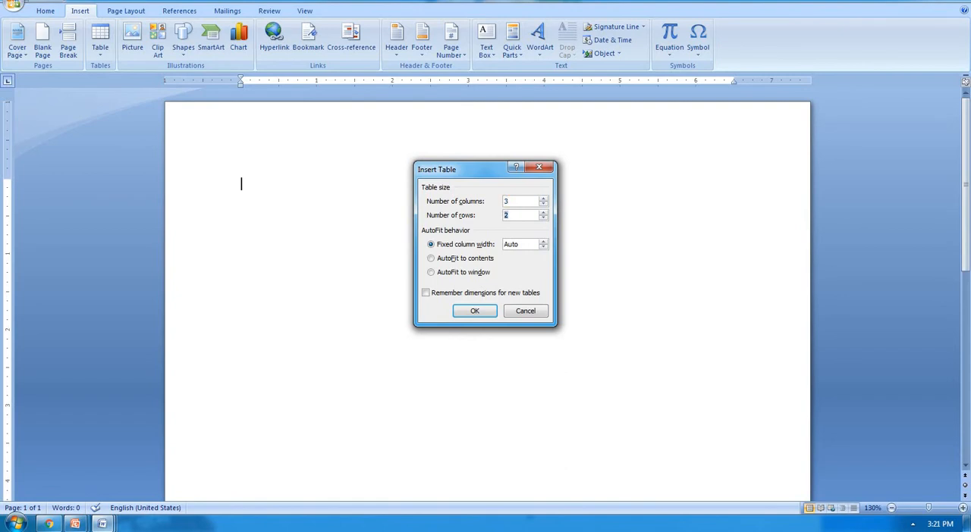
click(478, 310)
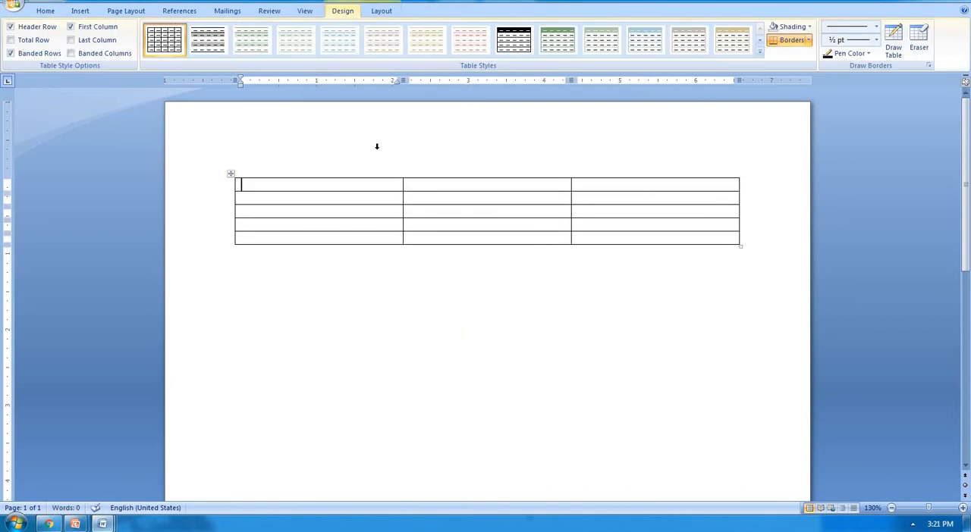
Step: Select the three-column table's columns and pairs of rows in turn, and delete the whole table from the document
click(353, 174)
click(466, 184)
click(496, 169)
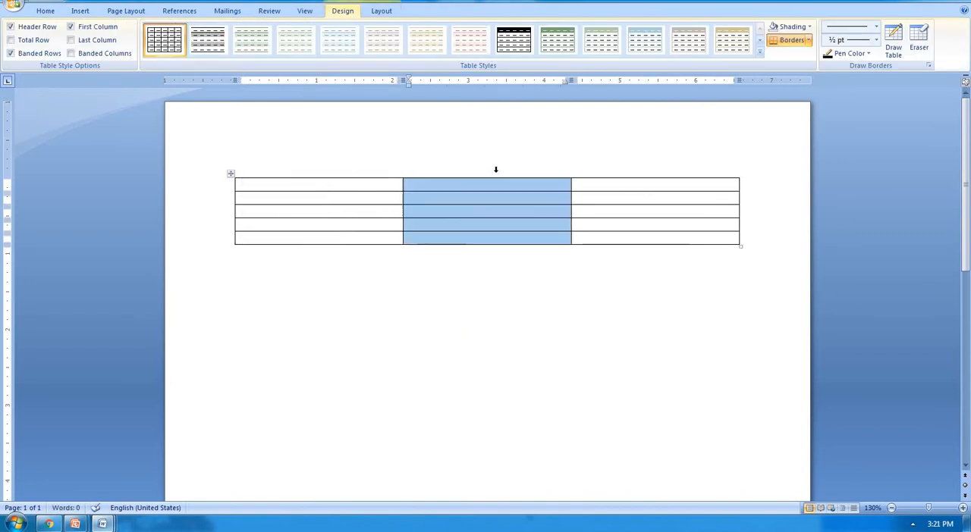
click(621, 170)
drag(367, 182, 614, 195)
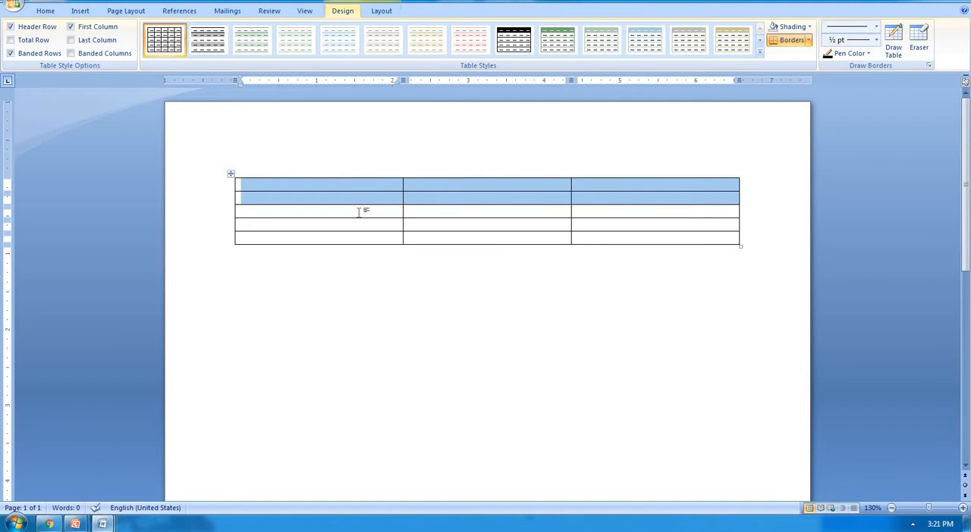
drag(360, 212, 613, 234)
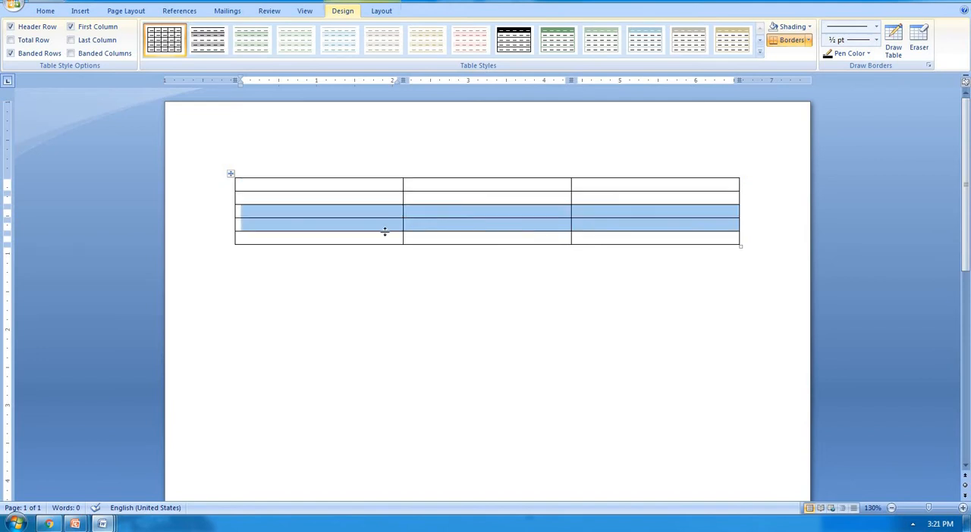
drag(386, 237, 438, 281)
click(436, 285)
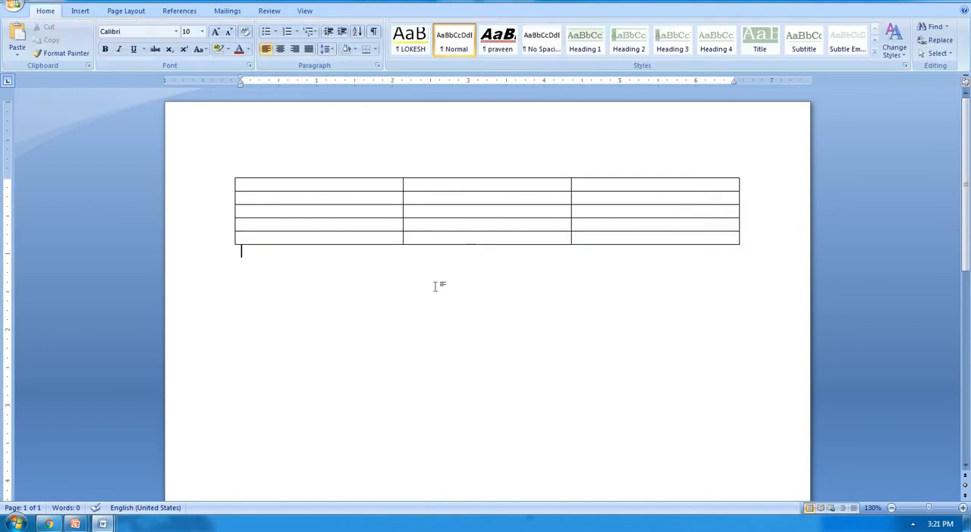
key(ctrl+a)
key(Delete)
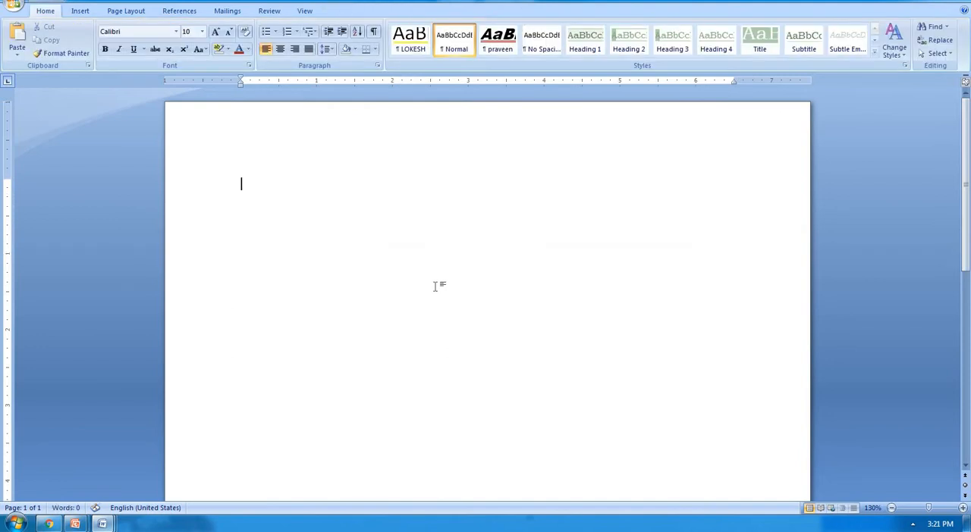
Step: Insert an embedded Excel spreadsheet as a table in the empty document
click(80, 11)
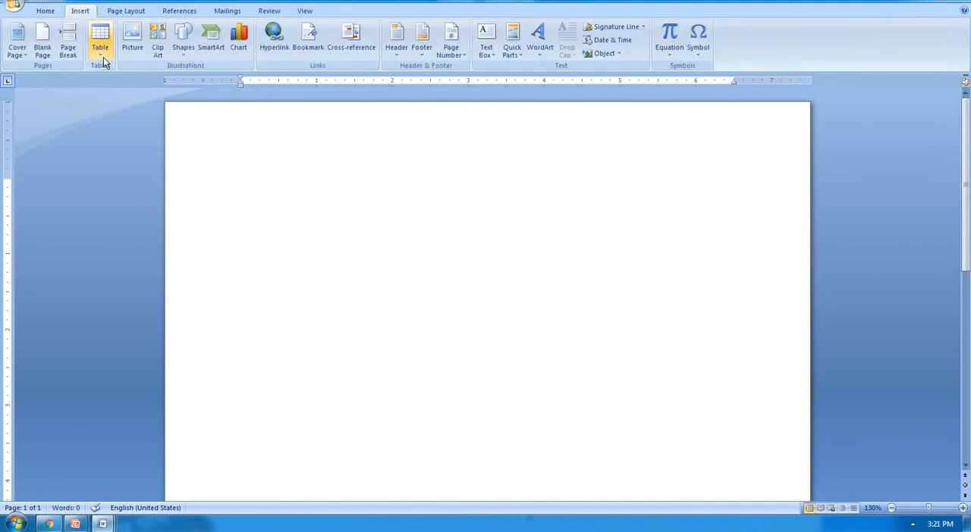
click(101, 54)
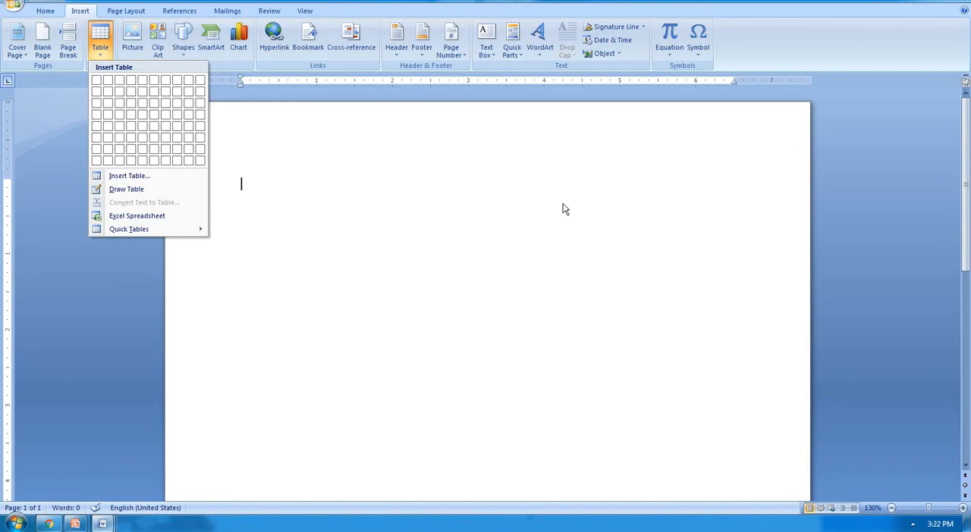
click(180, 218)
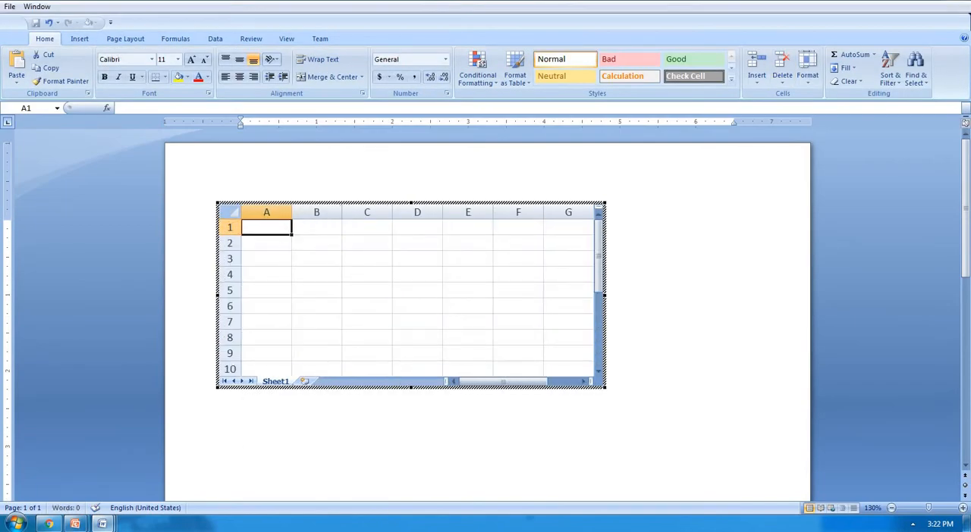
Step: Enter the headings sr.no, name, eng, hindi, math and sci in cells A1 to F1 of the spreadsheet
text(sr.no)
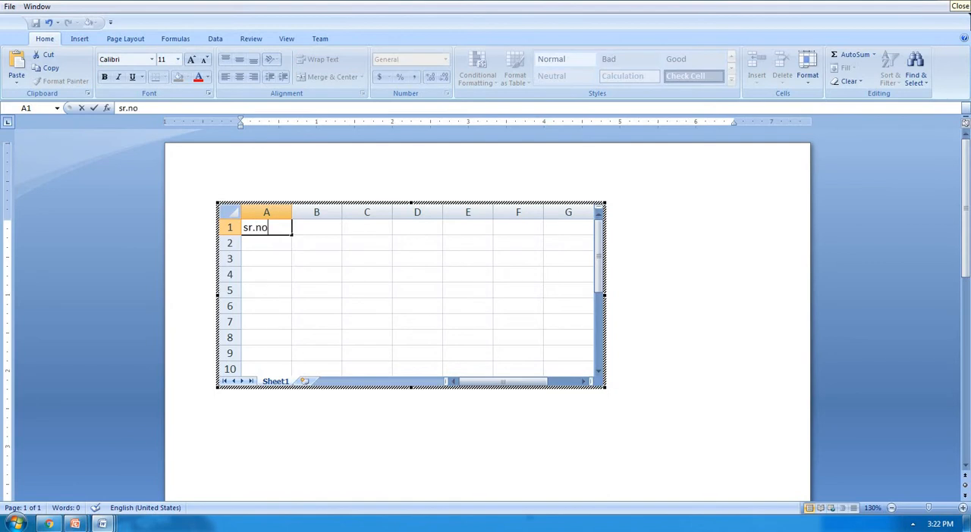
key(Tab)
text(name)
key(Tab)
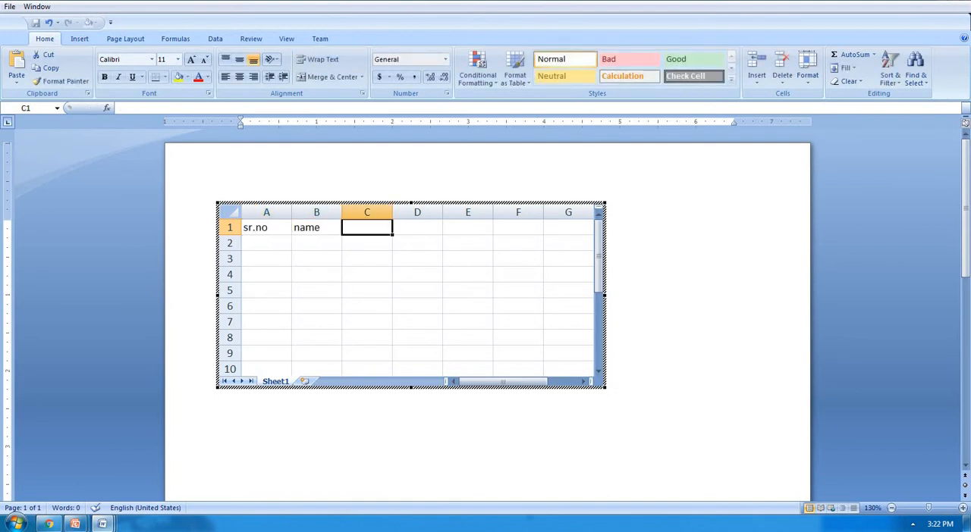
text(eng)
key(Tab)
text(hind)
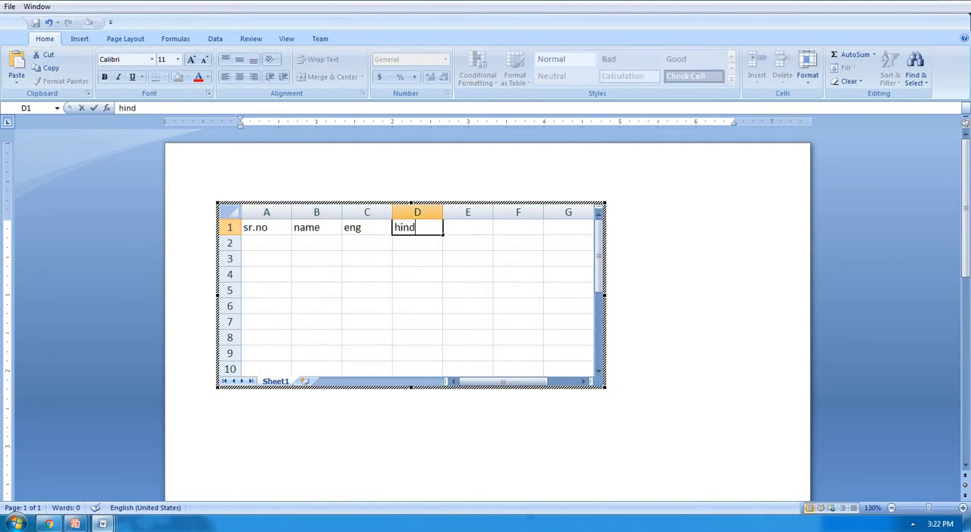
text(i)
key(Tab)
text(math)
key(Tab)
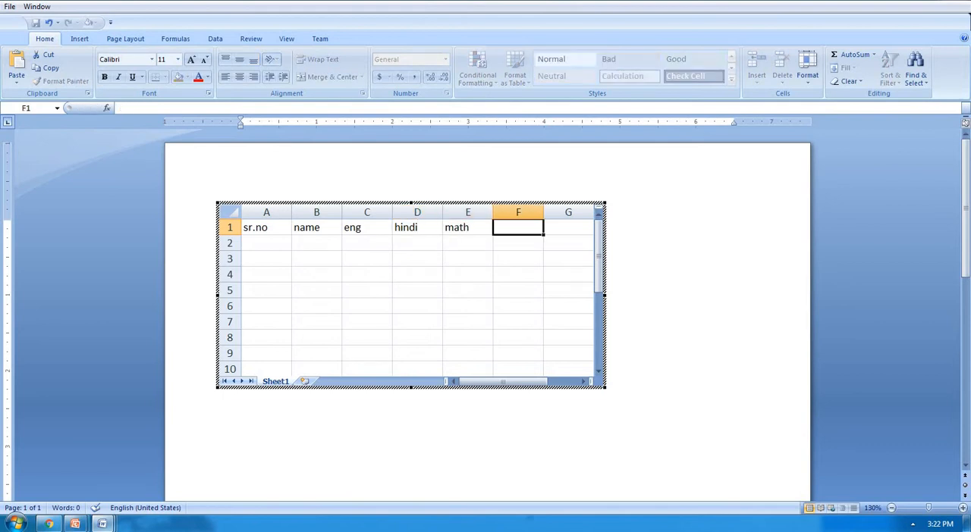
text(sci)
key(Return)
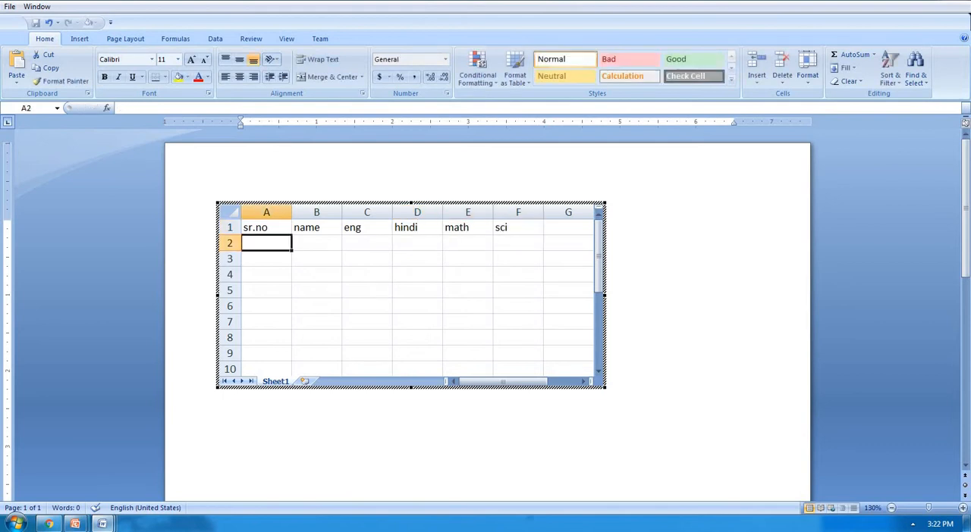
Step: Number the sr.no column from 1 to 6 in cells A2 to A7
text(1)
key(Return)
text(2)
key(Return)
text(34)
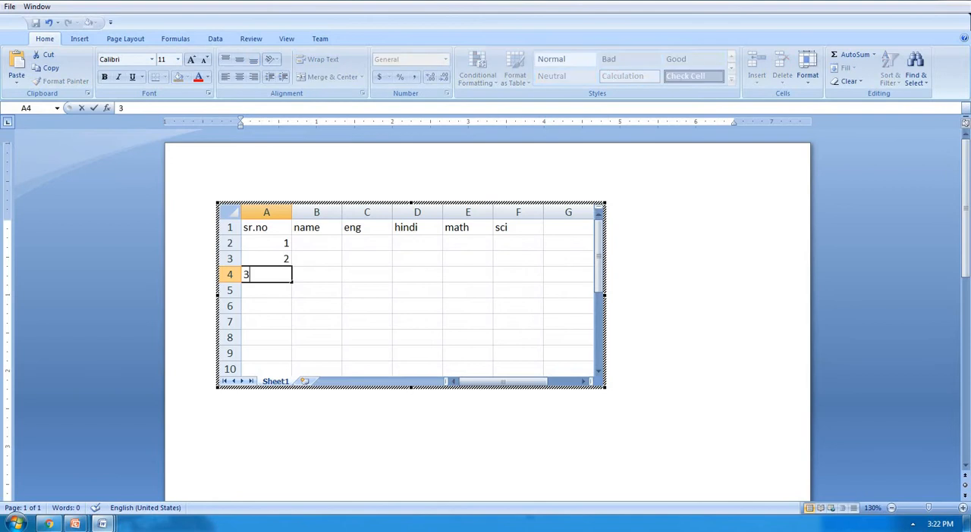
key(Return)
key(Up)
text(3)
key(Return)
text(4)
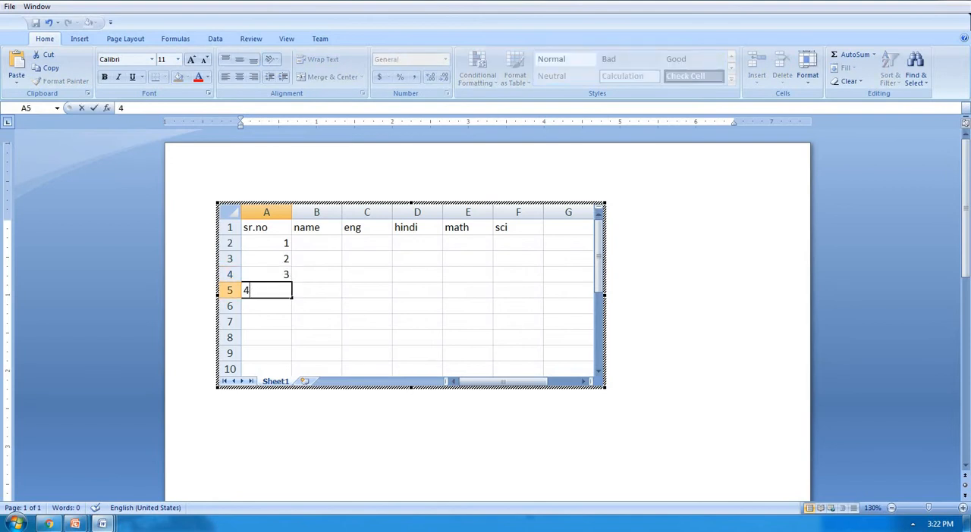
key(Return)
text(5)
key(Return)
text(6)
key(Return)
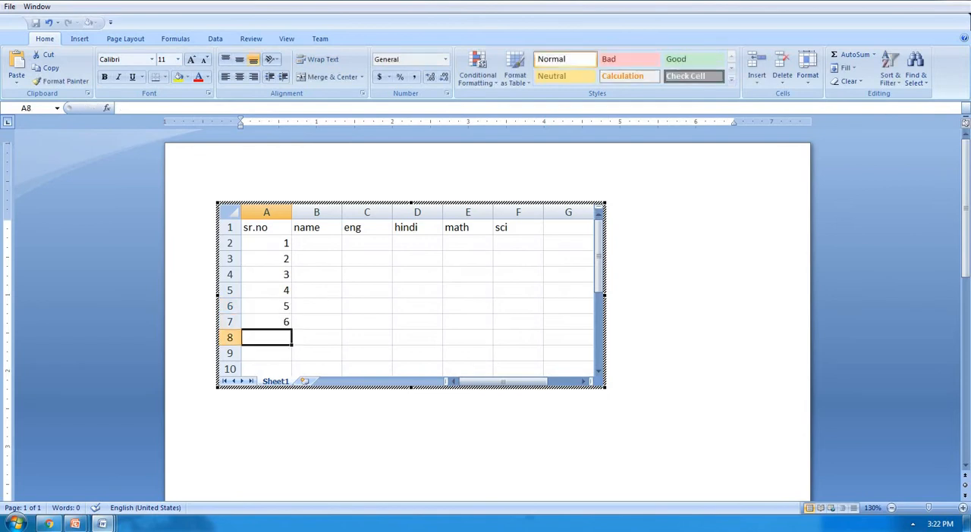
Step: Fill the name column with six students' first names in cells B2 to B7
key(Right)
key(Up)
key(Up)
key(Up)
key(Up)
key(Up)
key(Up)
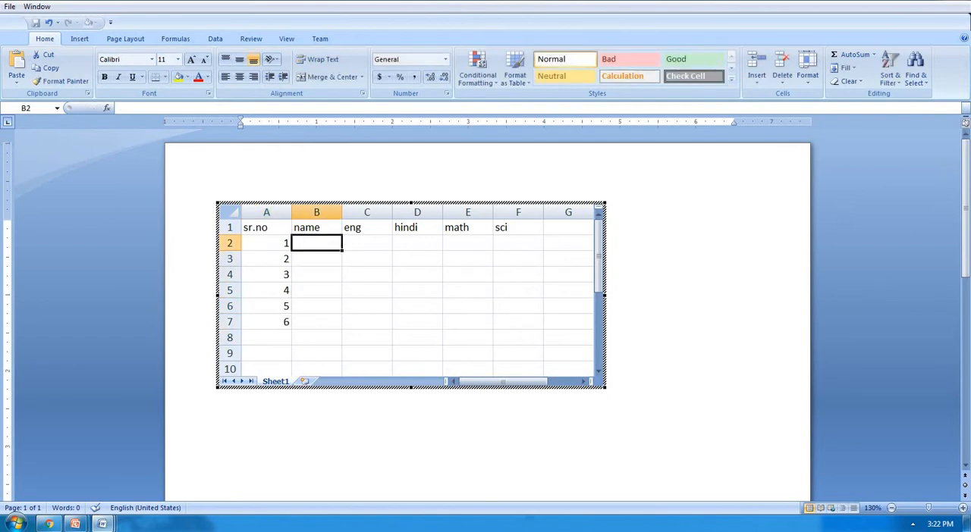
text(a)
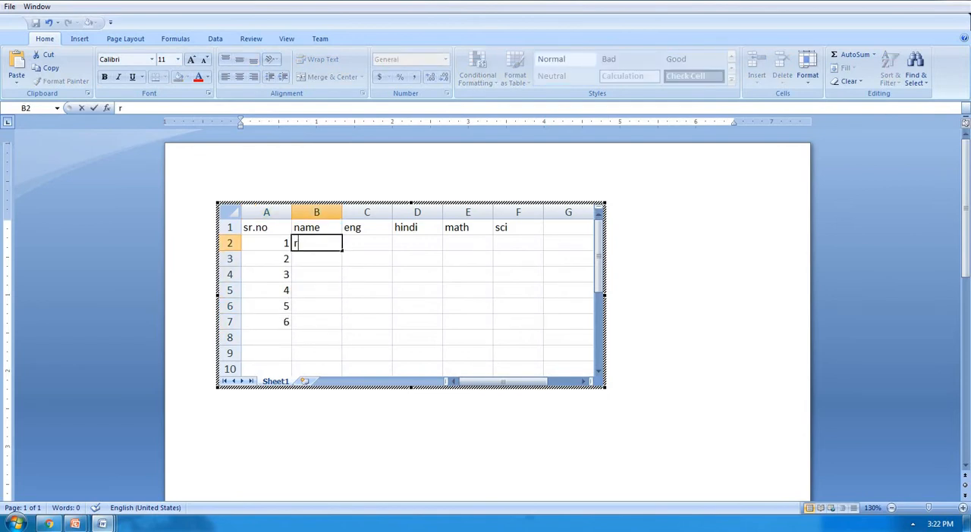
text(am)
key(Return)
text(shyam)
key(Return)
text(ro)
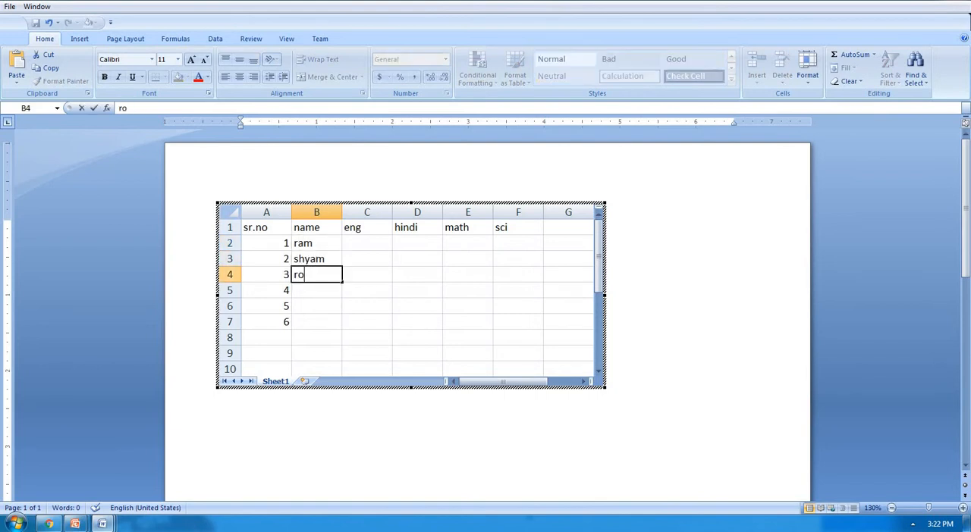
text(han)
key(Return)
text(sohan)
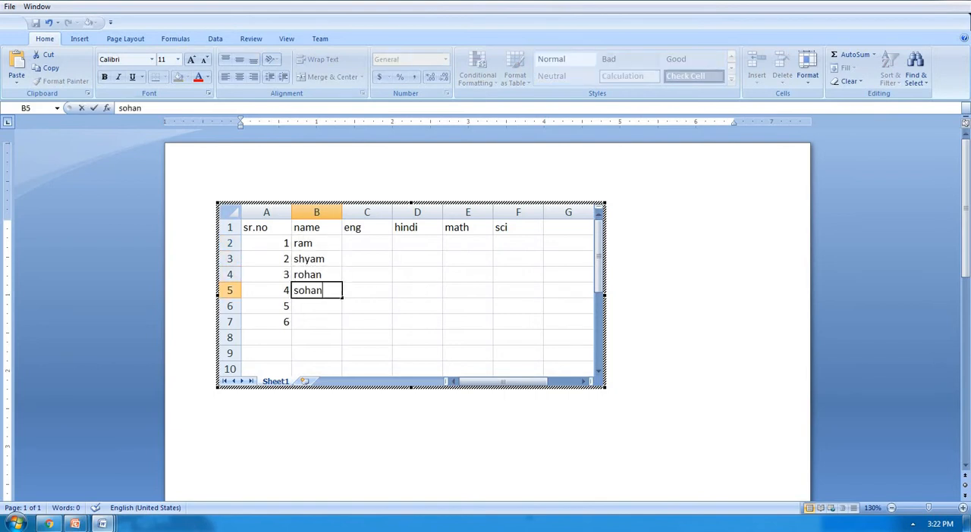
key(Return)
text(mohan)
key(Return)
text(am)
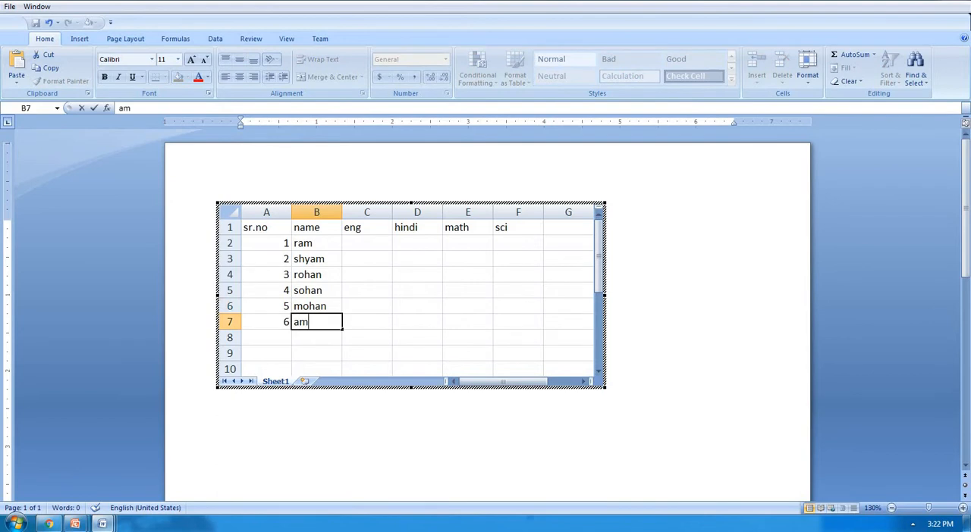
text(an)
key(Tab)
Step: Enter the first student's marks 12, 23, 52 and 52 in cells C2 to F2
key(Up)
key(Up)
key(Up)
key(Up)
key(Up)
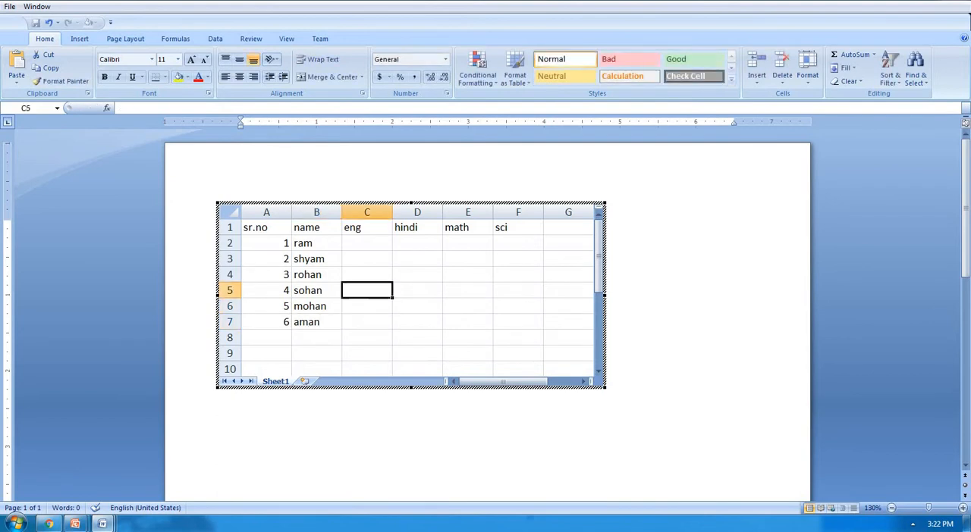
text(12)
key(Tab)
text(23)
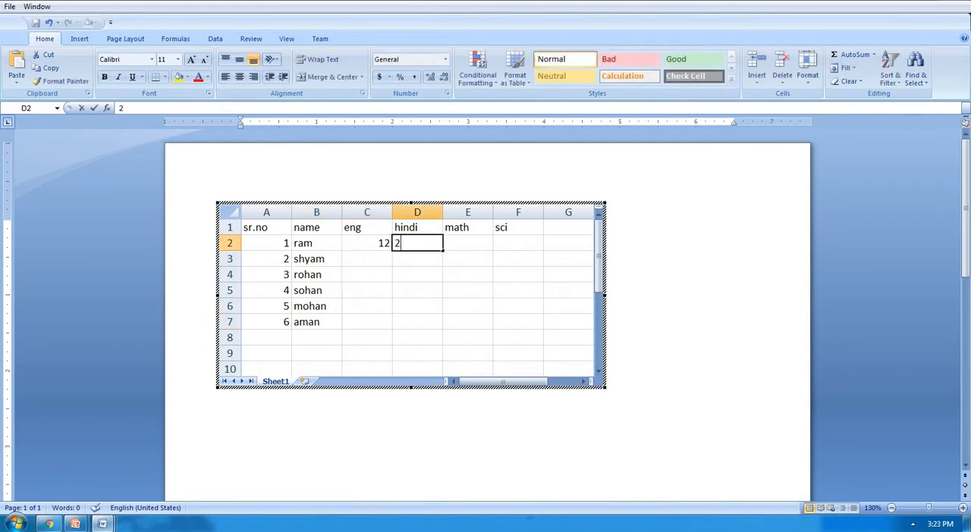
key(Tab)
text(52)
key(Tab)
text(52)
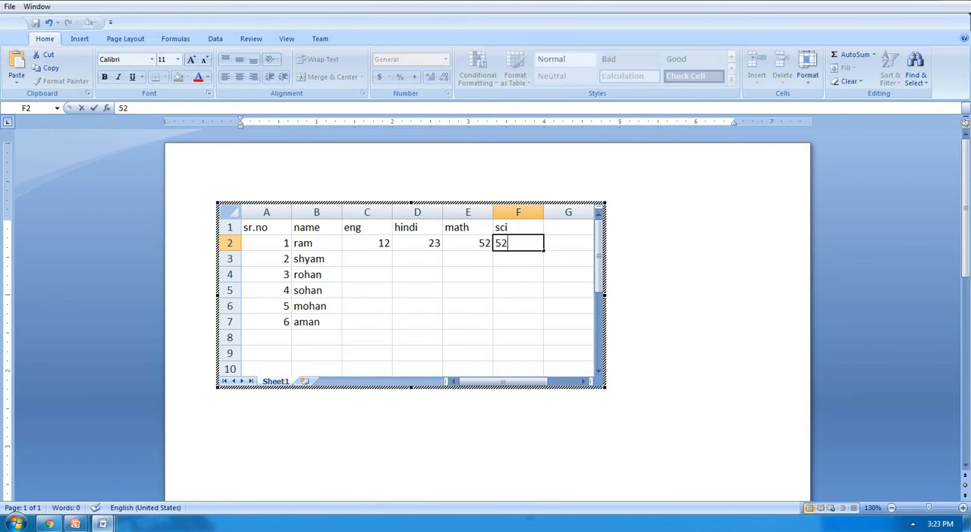
key(Return)
Step: Enter the second student's marks 45, 56, 85 and 96 in cells C3 to F3
text(45)
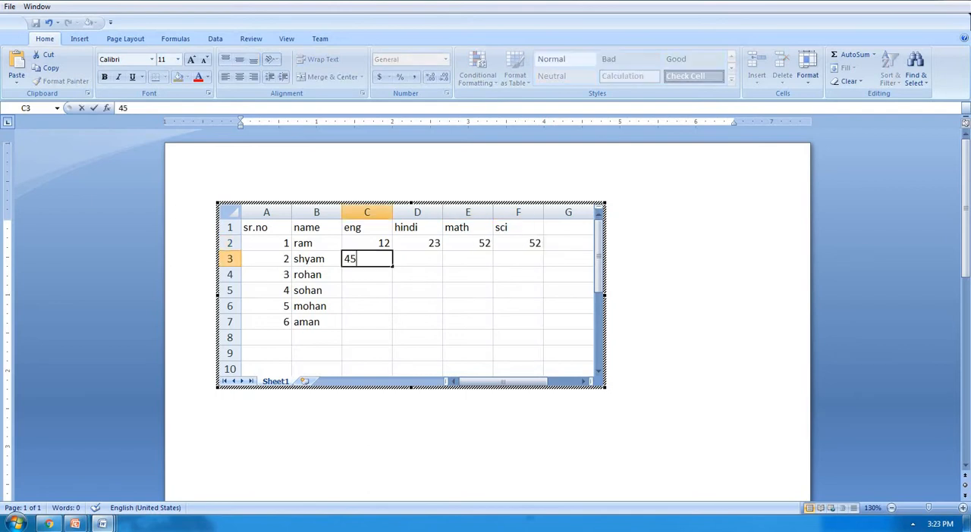
key(Tab)
text(56)
key(Tab)
text(85)
key(Tab)
text(9)
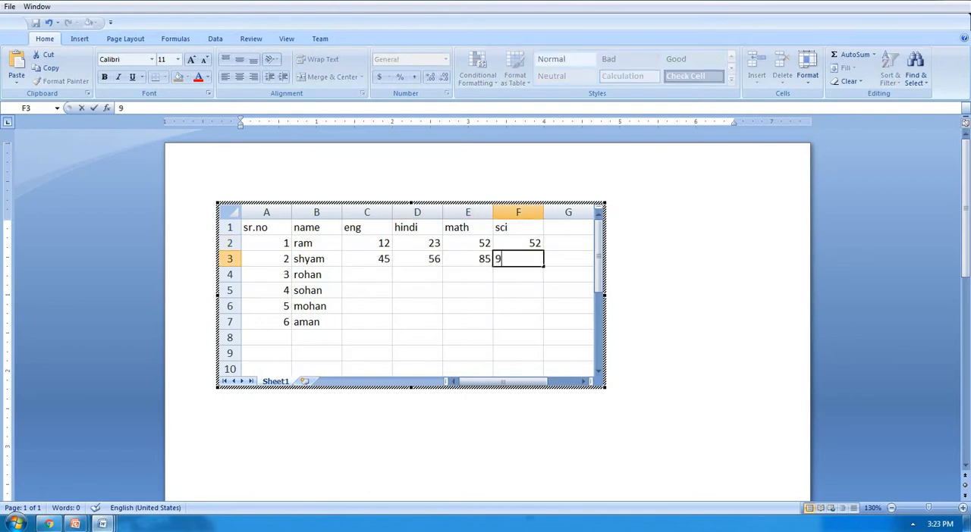
text(6)
key(Return)
Step: Enter the third student's marks 45, 74, 71 and 72 in cells C4 to F4
text(45)
key(Tab)
text(7)
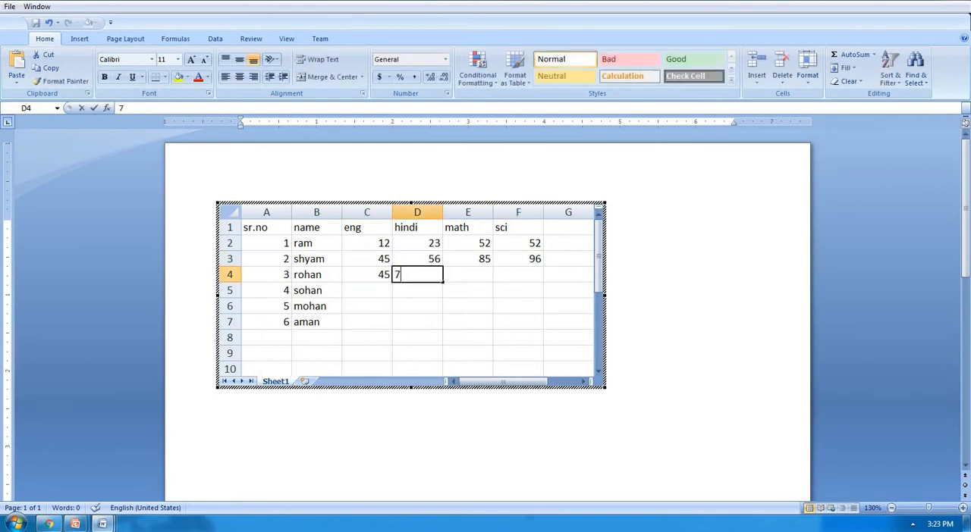
text(4)
key(Tab)
text(71)
key(Tab)
text(72)
key(Tab)
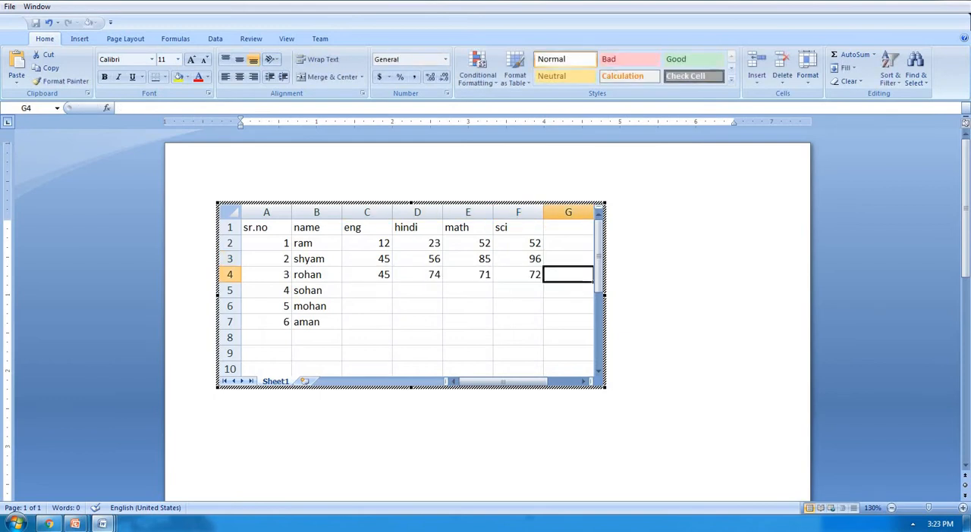
key(Return)
Step: Enter the fourth student's marks 82, 85, 96 and 45 in cells C5 to F5
text(82)
key(Tab)
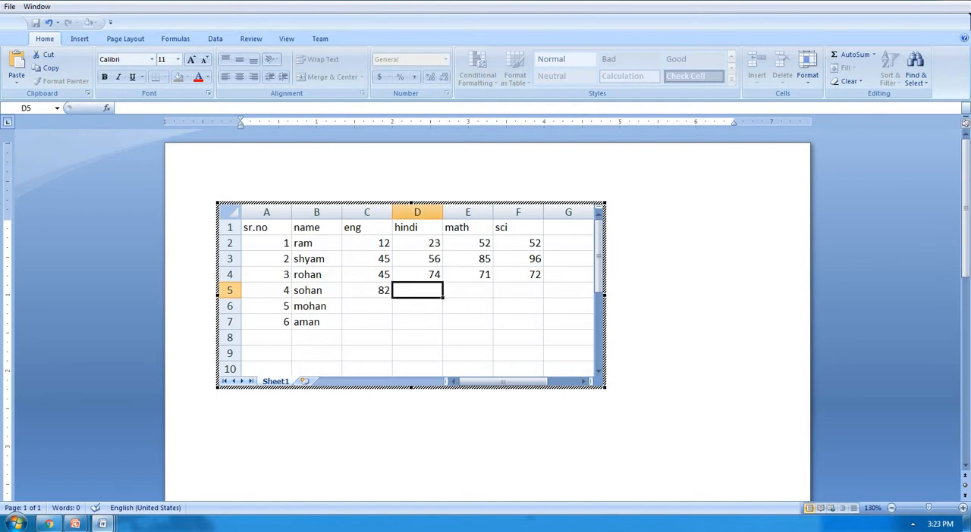
text(85)
key(Tab)
text(96)
key(Tab)
text(45)
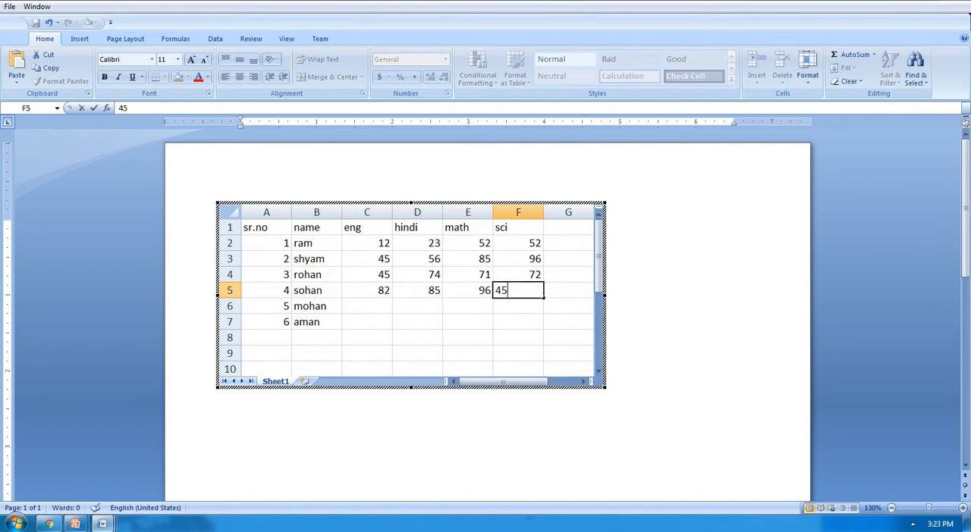
key(Tab)
key(Return)
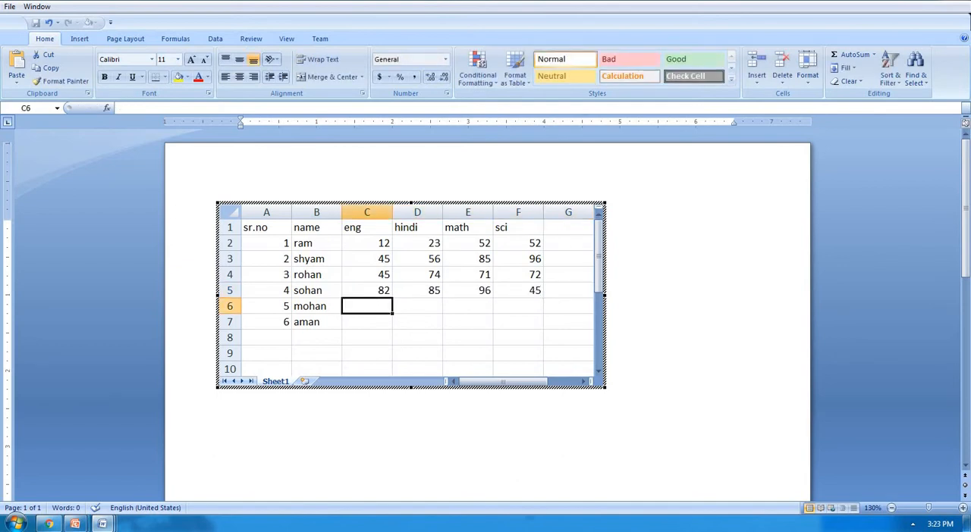
Step: Enter the fifth student's marks 12, 23, 45 and 85 in cells C6 to F6
text(12)
key(Tab)
text(23)
key(Tab)
text(45)
key(Tab)
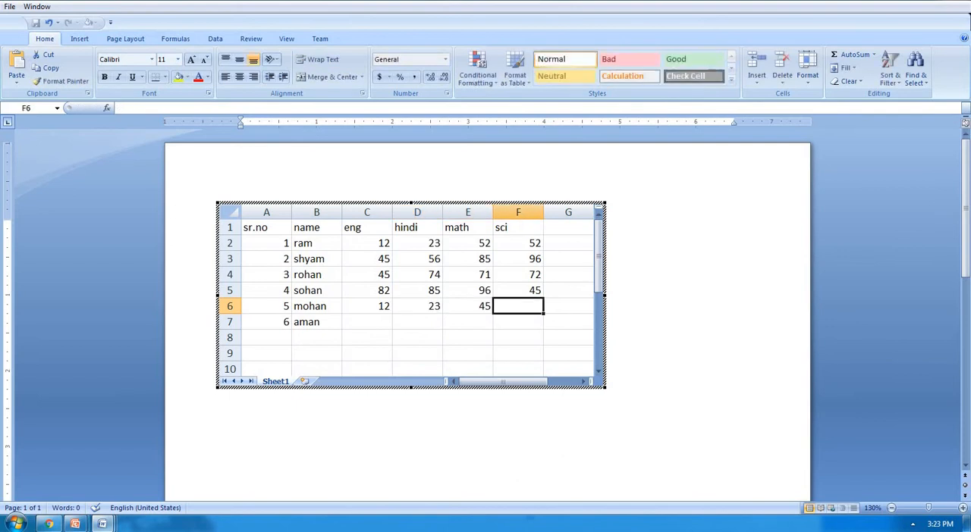
text(85)
key(Tab)
key(Return)
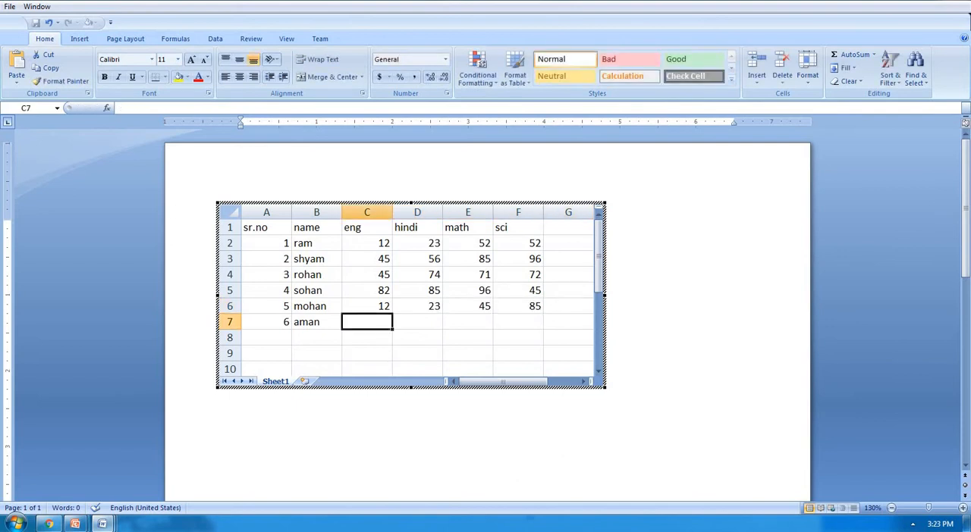
Step: Enter the sixth student's marks 13, 45, 78 and 95 in cells C7 to F7
text(13)
key(Tab)
text(45)
key(Tab)
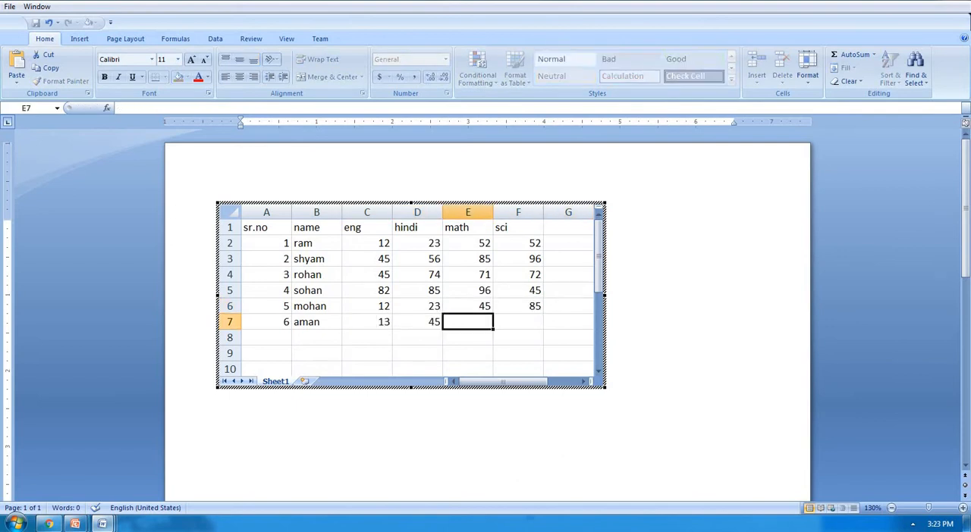
text(78)
key(Tab)
text(95)
key(Tab)
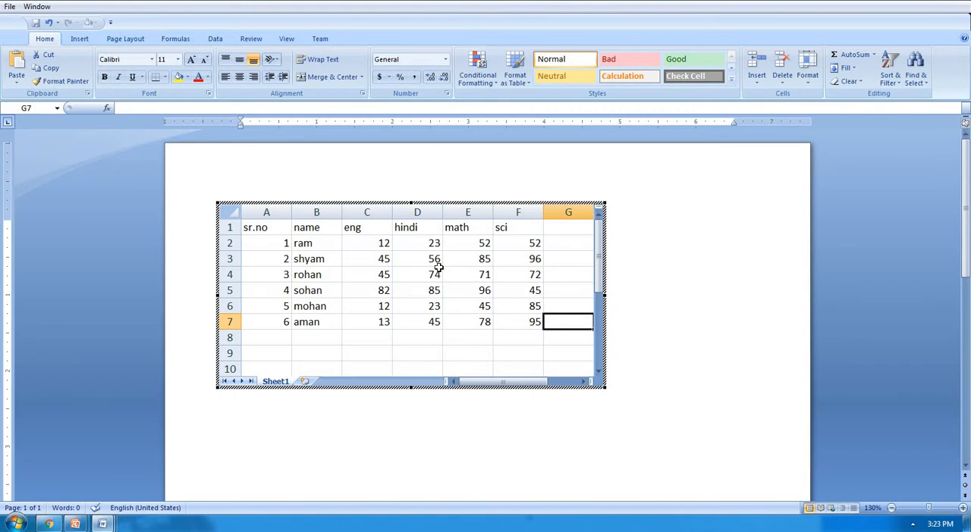
Step: Leave spreadsheet editing and delete the document's entire content, including the embedded marks sheet
click(662, 311)
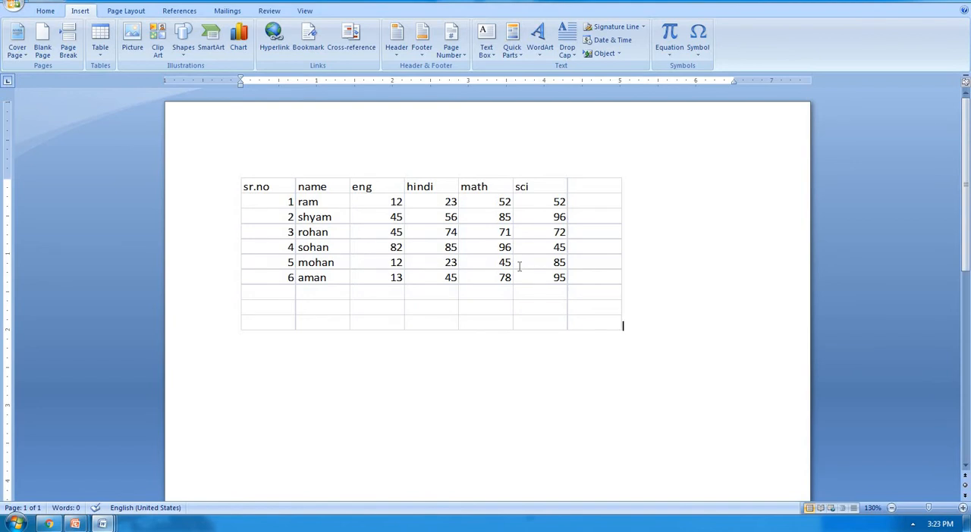
key(ctrl+a)
key(Delete)
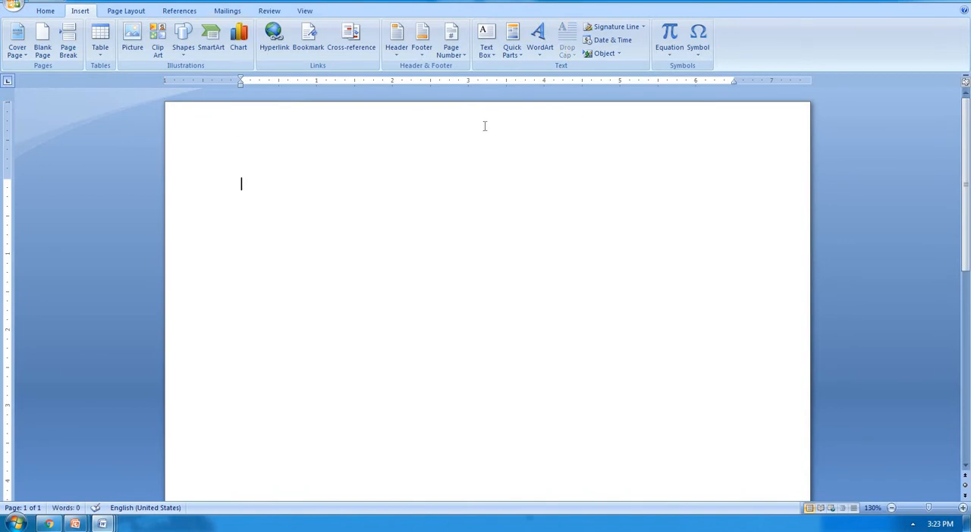
Step: Insert the built-in Tabular List quick table into the blank document
click(97, 59)
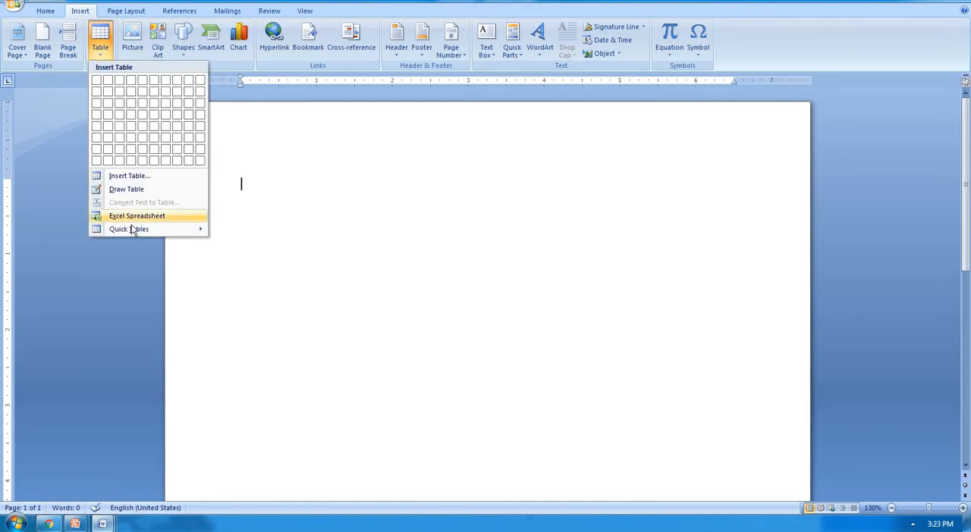
mouse_move(137, 229)
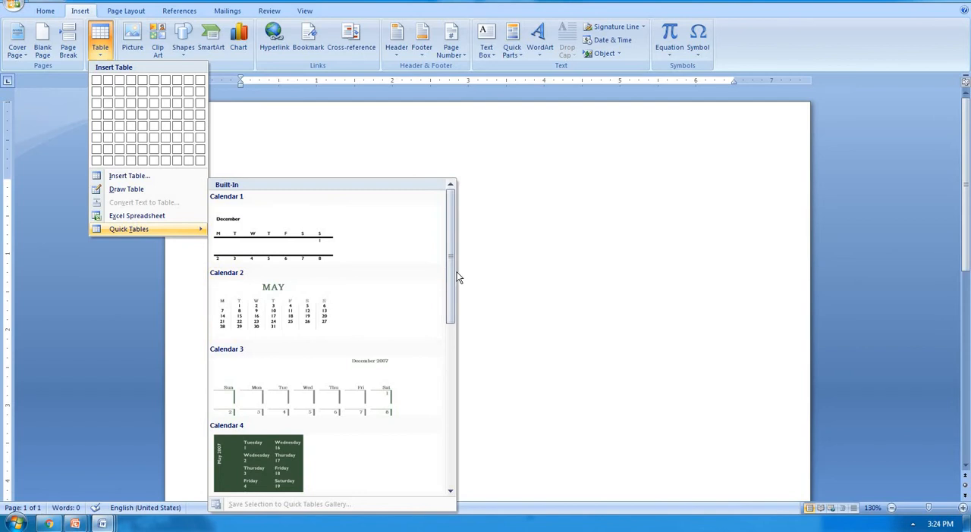
scroll(425, 403, down, 1)
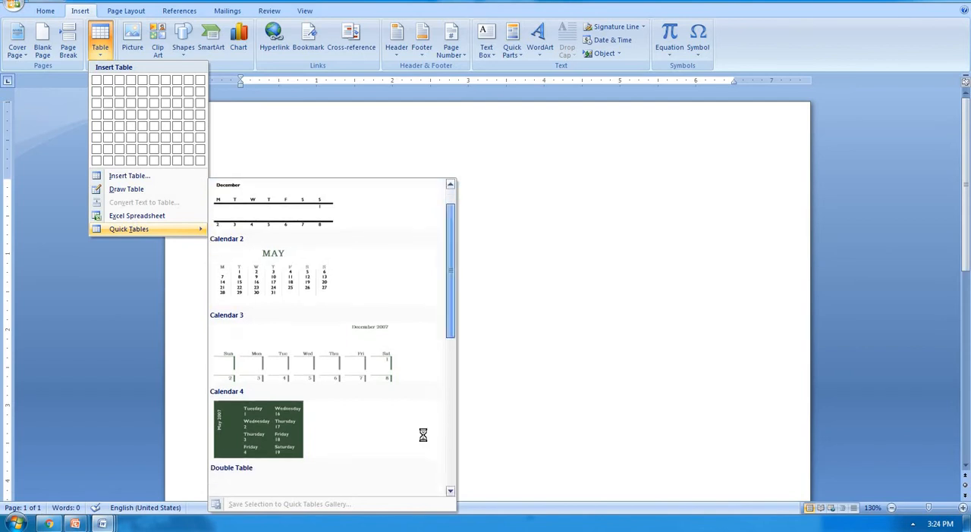
click(448, 363)
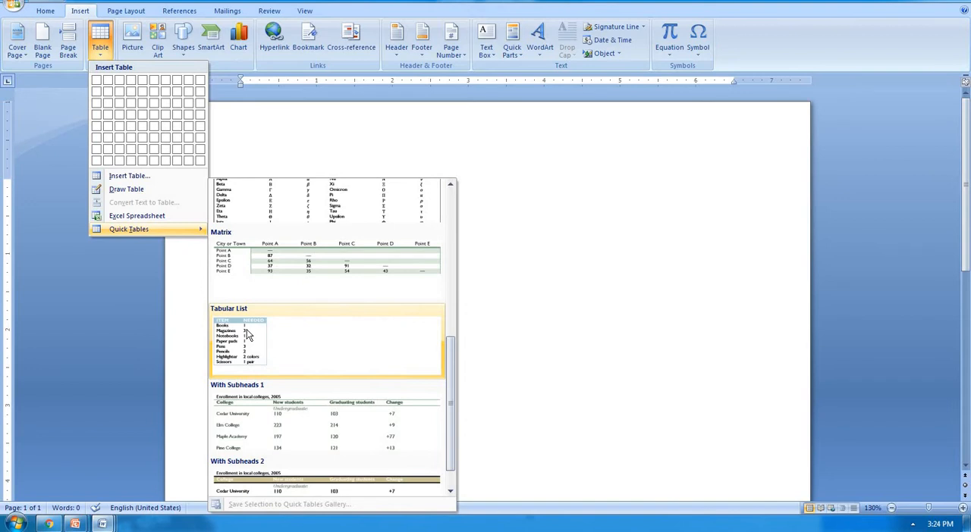
click(247, 329)
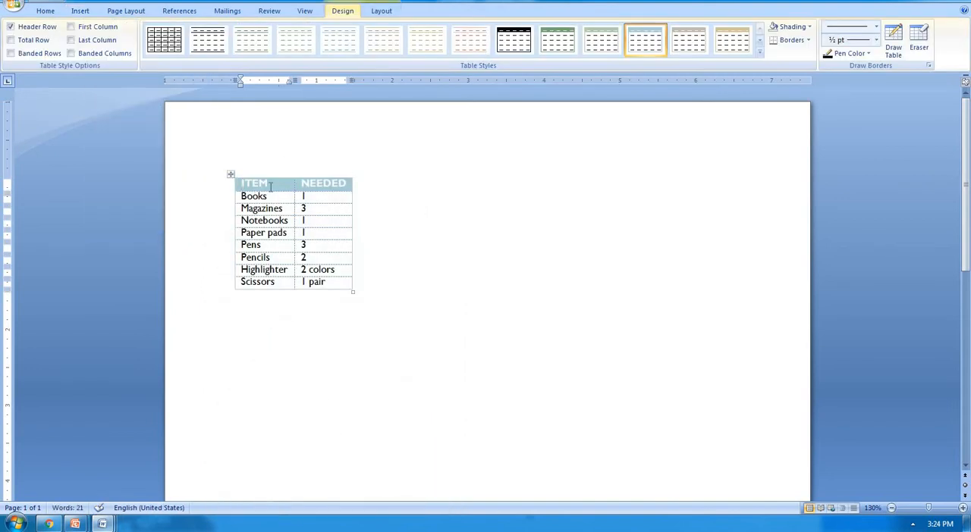
Step: Replace the table's header labels ITEM and NEEDED with Rollno and Name
drag(270, 186, 227, 185)
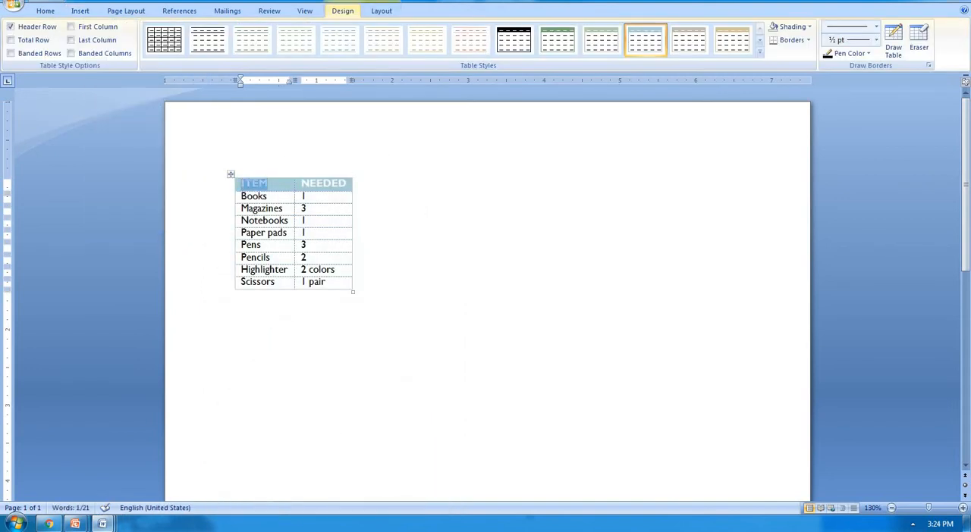
text(rollno)
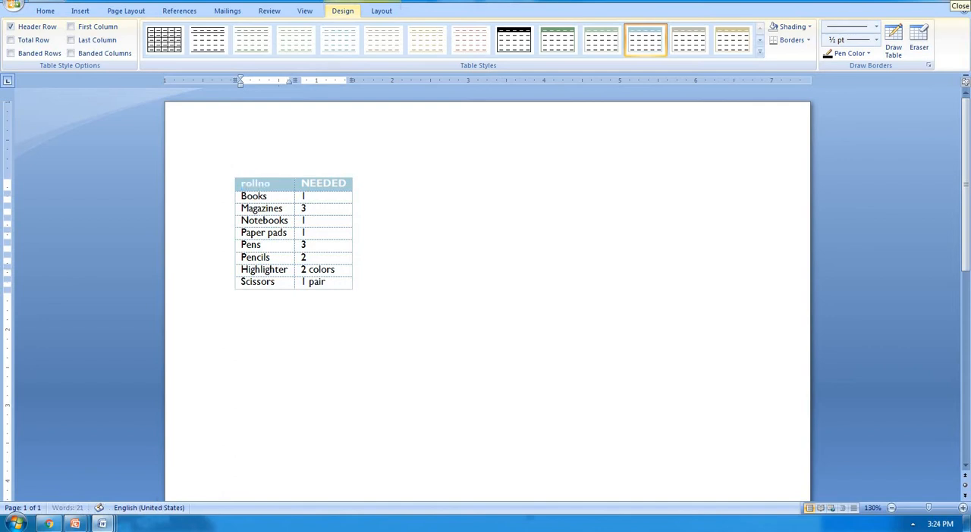
key(Tab)
text(nma)
key(BackSpace)
key(BackSpace)
text(ame)
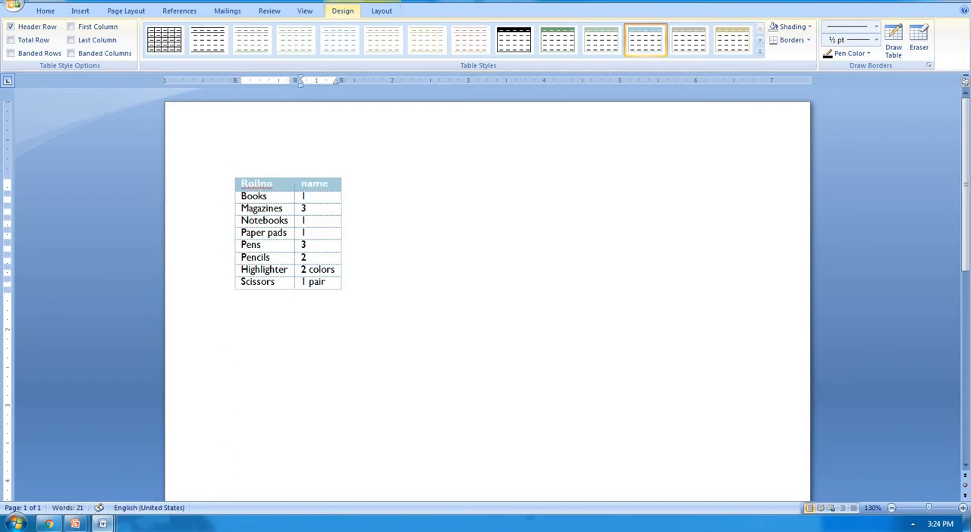
Step: Replace the first data row with roll number 101 and the student's name
key(Down)
key(BackSpace)
key(shift+Tab)
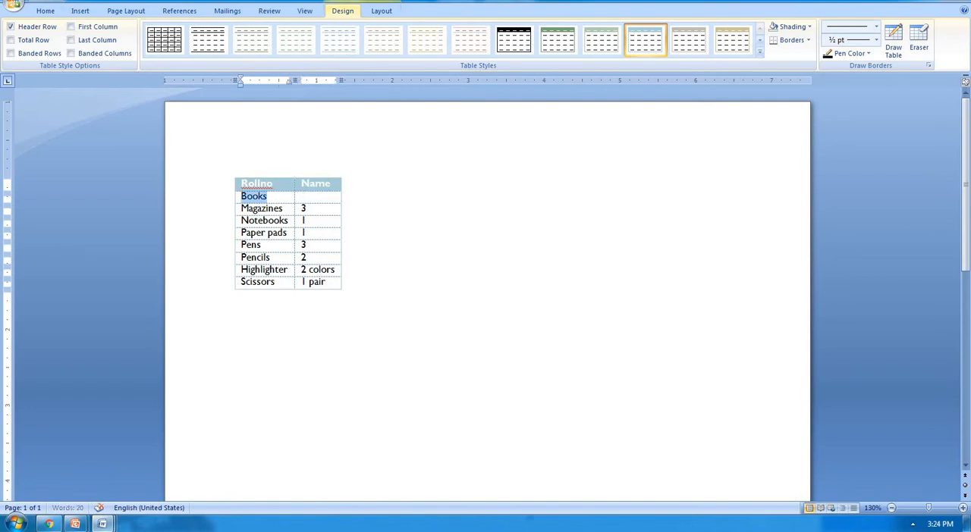
text(101)
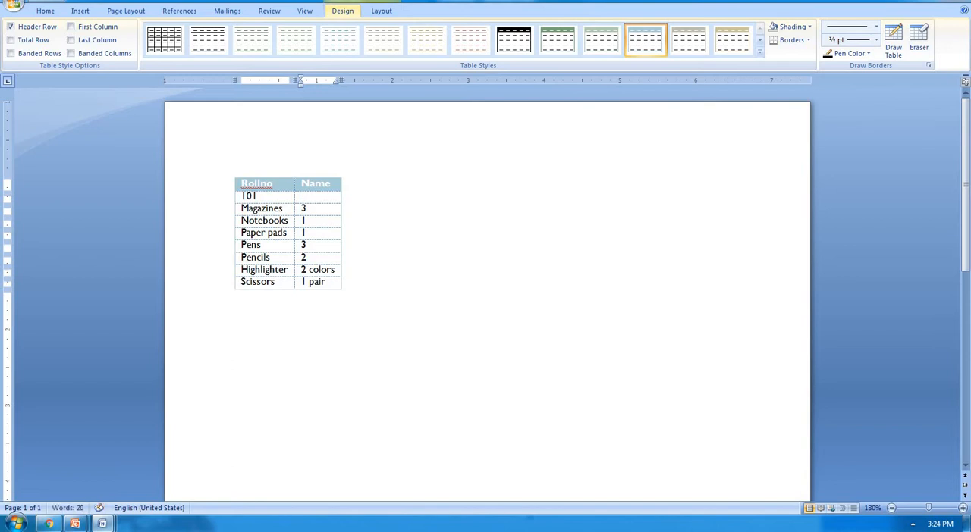
key(Tab)
text(ram)
key(Tab)
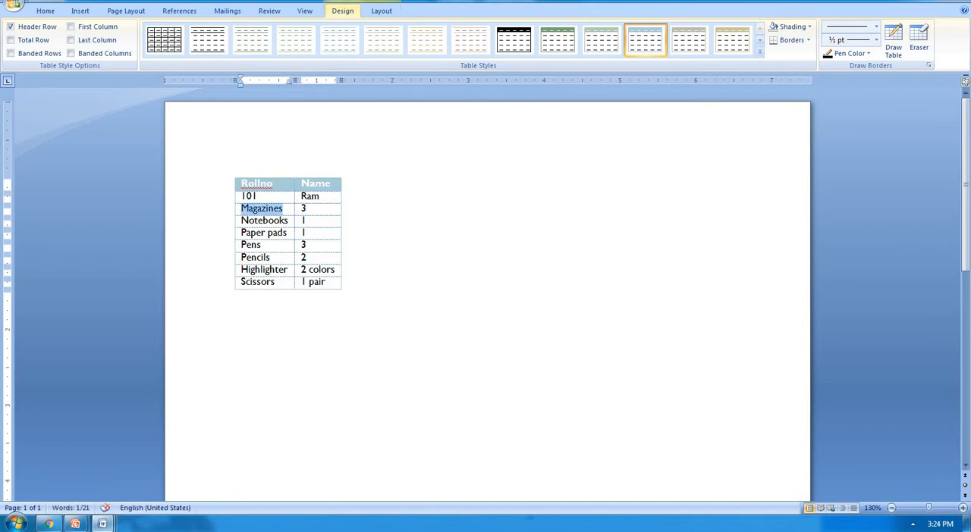
Step: Fill the second data row with 67 and hkjh, and the third with 75 and jhg
text(67)
key(Tab)
text(hkjh)
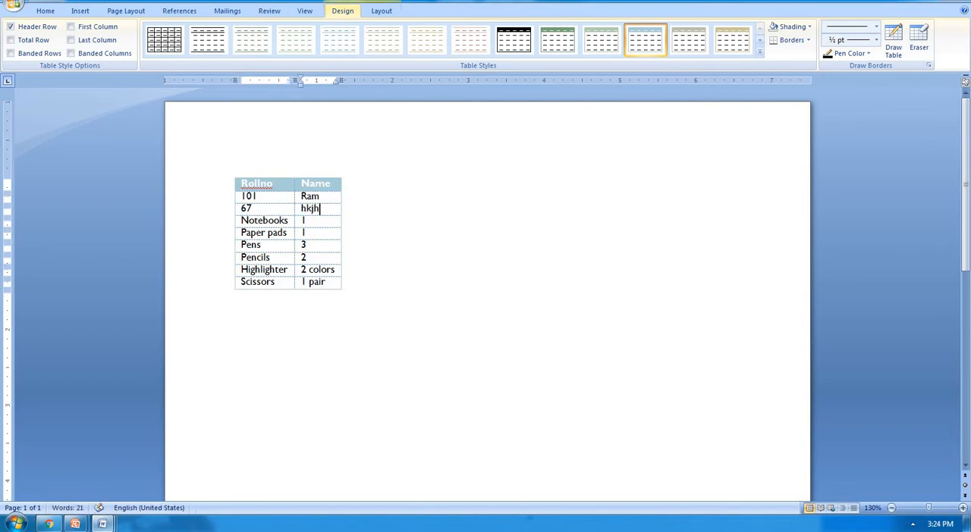
key(Tab)
text(75)
key(Tab)
text(jhg)
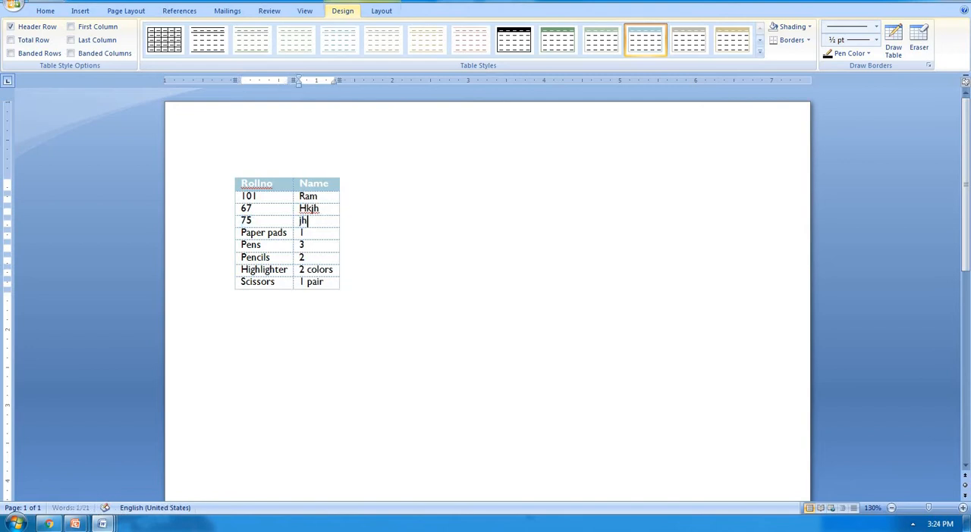
Step: Fill the fourth data row with 79 and hkh, and leave the table
key(Tab)
text(79)
key(Tab)
text(hkh)
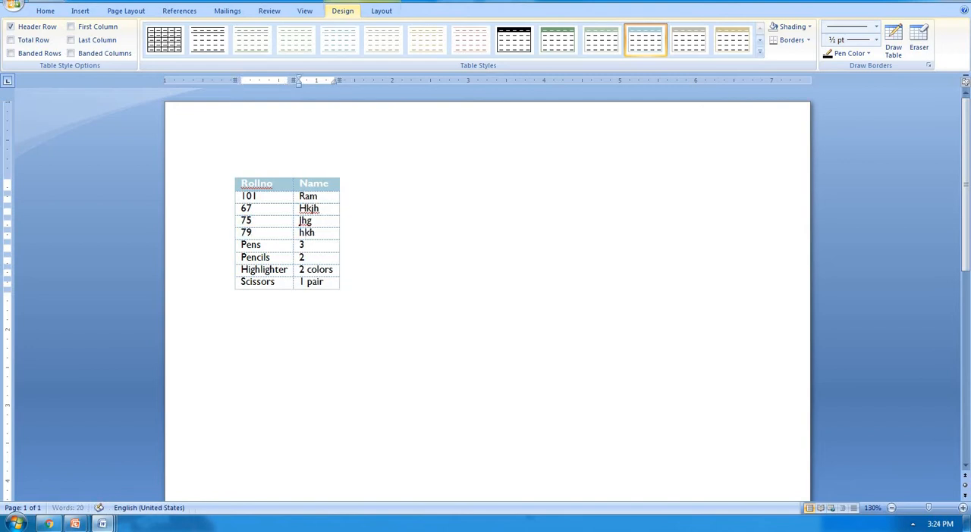
key(Tab)
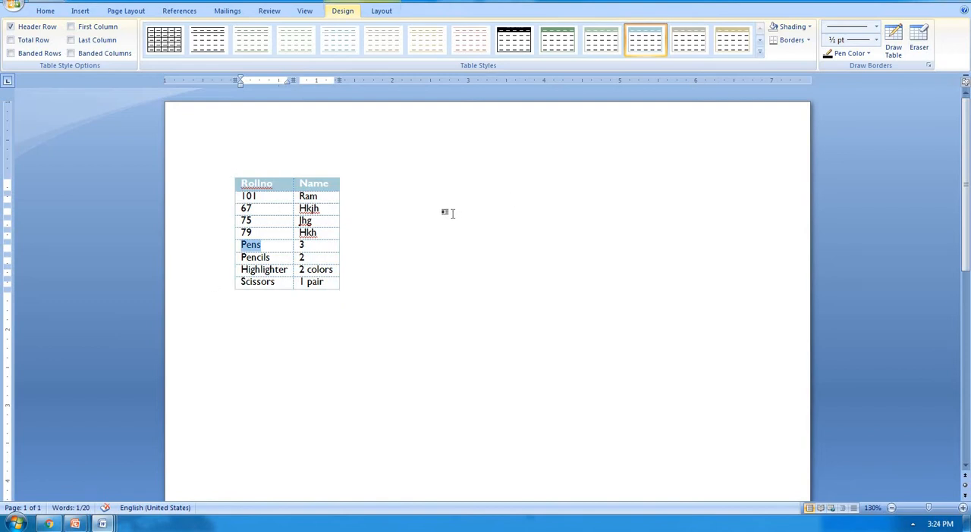
click(457, 213)
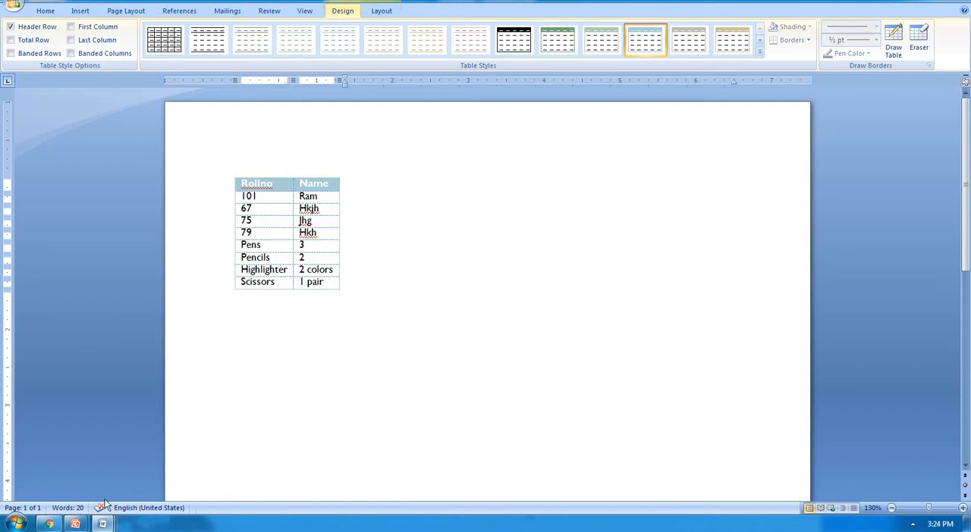
Step: Switch to the PowerPoint presentation hj and review the slide on ways to insert a table in MS Word
mouse_move(79, 525)
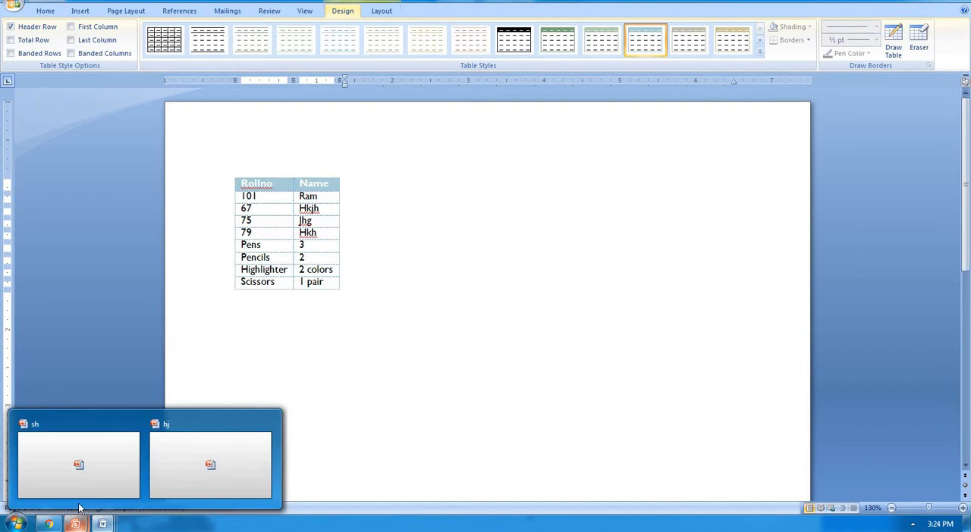
click(173, 478)
click(97, 227)
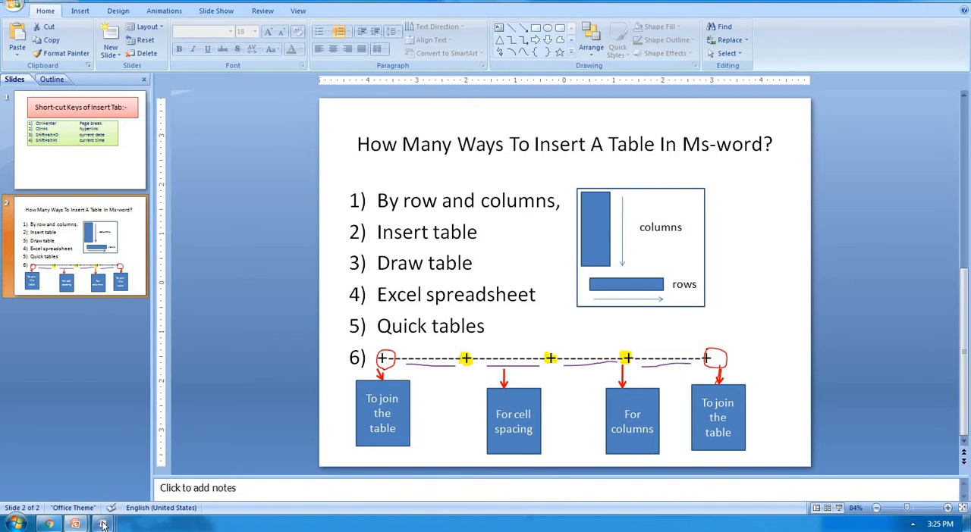
Step: Return to Document3 in Word and delete its entire content, including the quick table
mouse_move(103, 525)
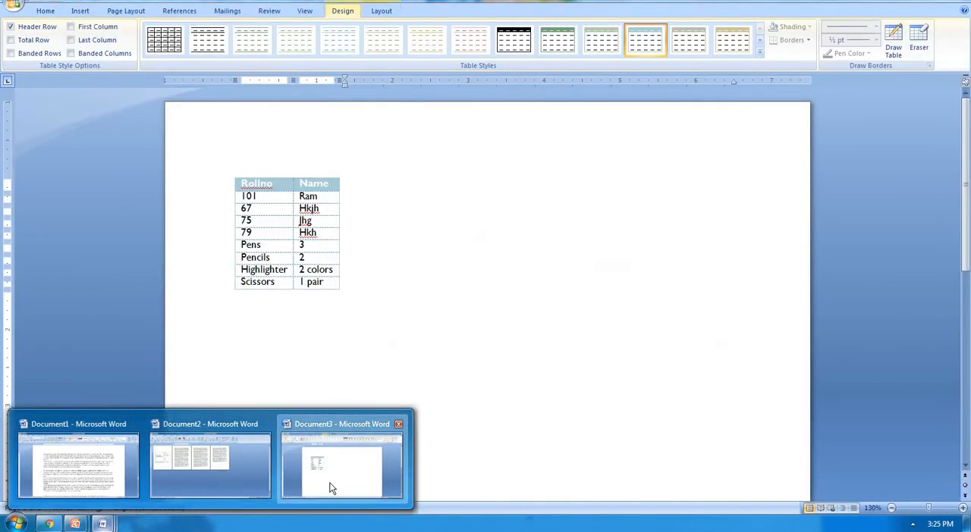
click(328, 489)
click(383, 330)
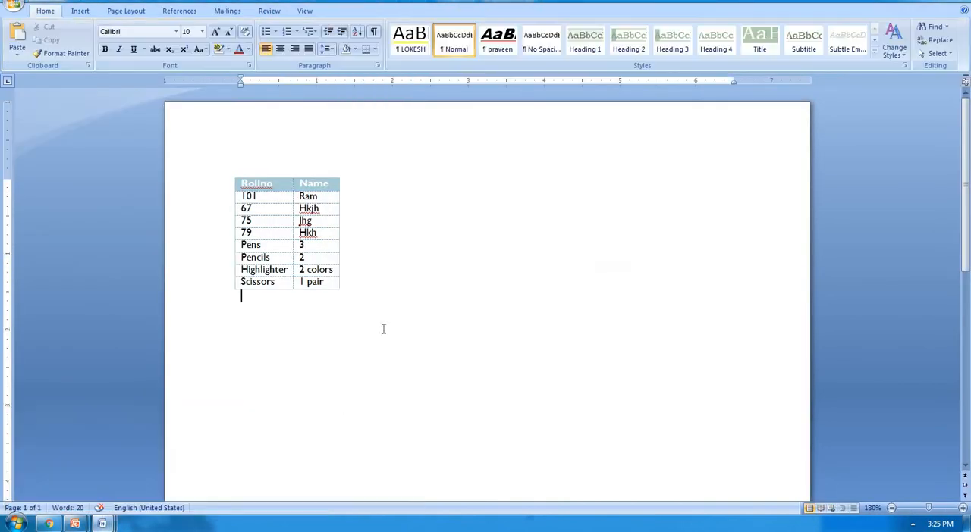
key(ctrl+a)
key(Delete)
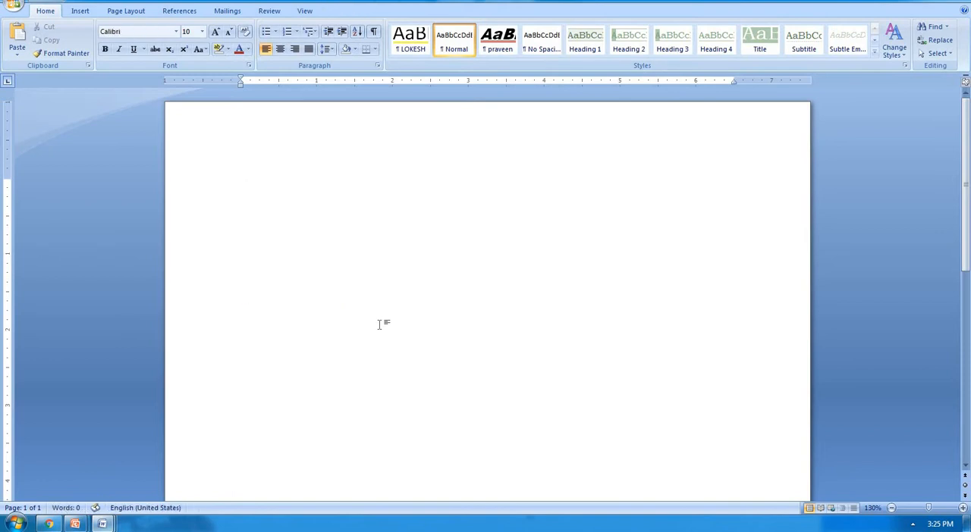
Step: Enter a line of five plus signs separated by four runs of hyphens as a four-column table pattern
text(+------------+------------+------------+------------+)
scroll(485, 304, up, 5)
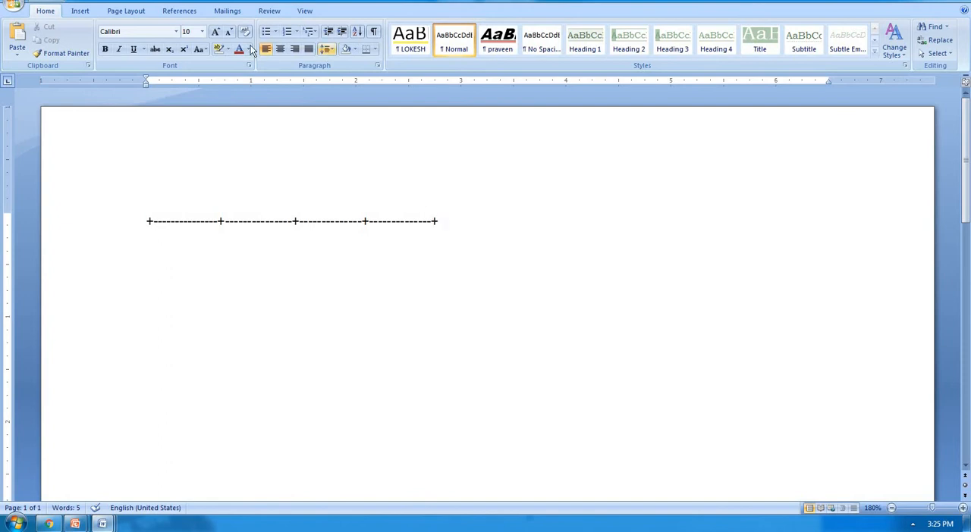
Step: Draw a rectangle about 1.69" high and 2.6" wide beside the plus-and-hyphen line
click(79, 10)
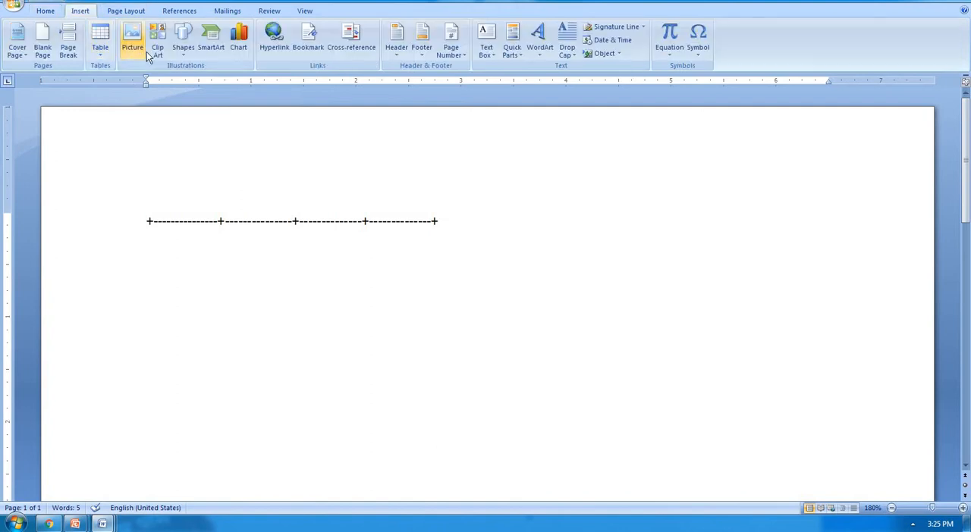
click(184, 39)
click(215, 81)
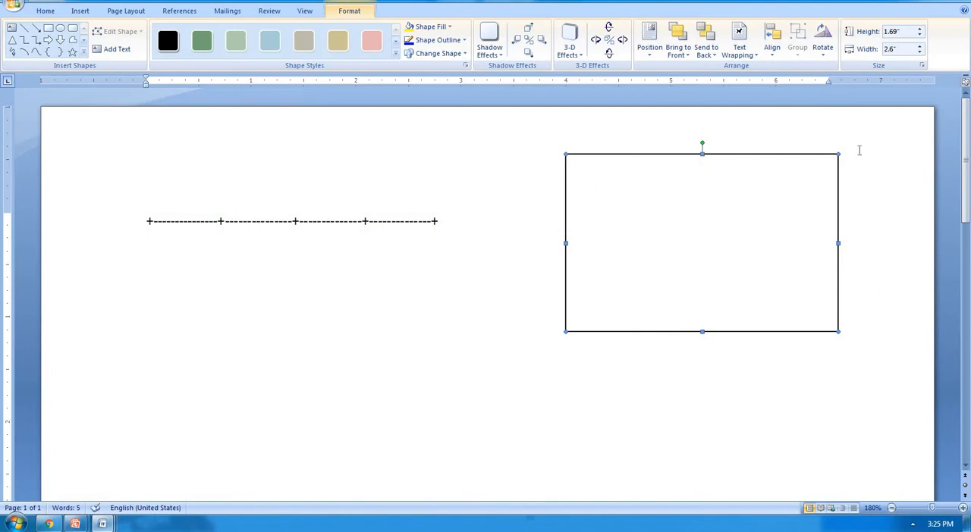
Step: Convert the plus-and-hyphen line into a four-column table and undo the conversion
click(468, 219)
key(Return)
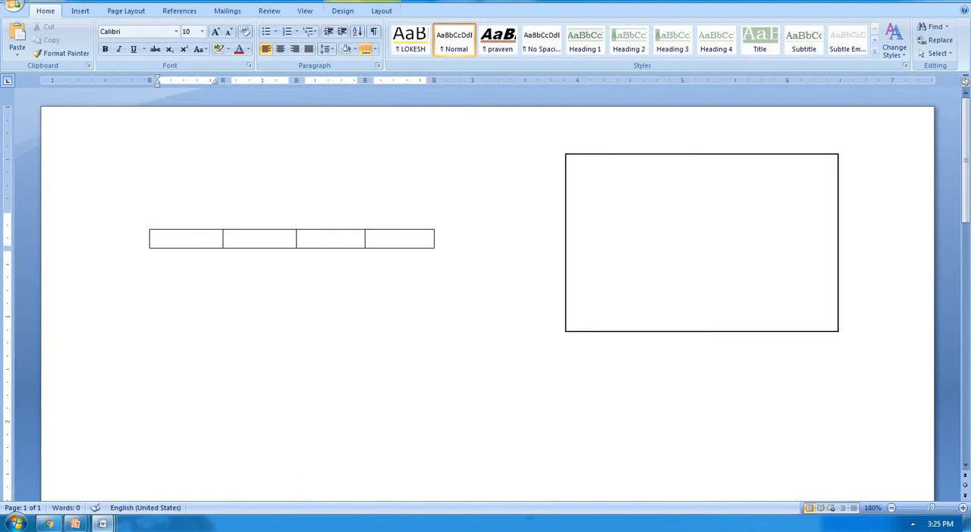
key(ctrl+z)
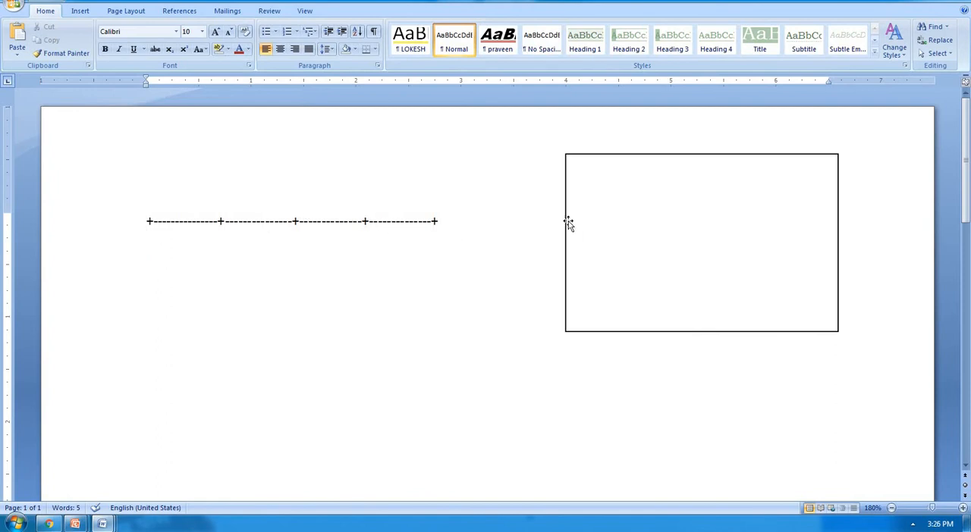
Step: Draw a nearly vertical line about 1.69" high across the rectangle, from its upper edge to its lower edge
click(79, 11)
click(183, 40)
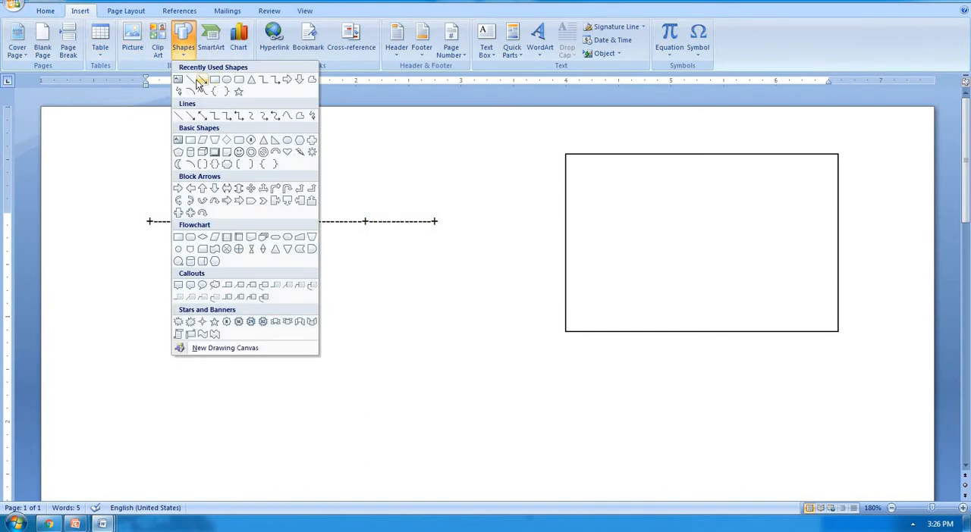
click(190, 80)
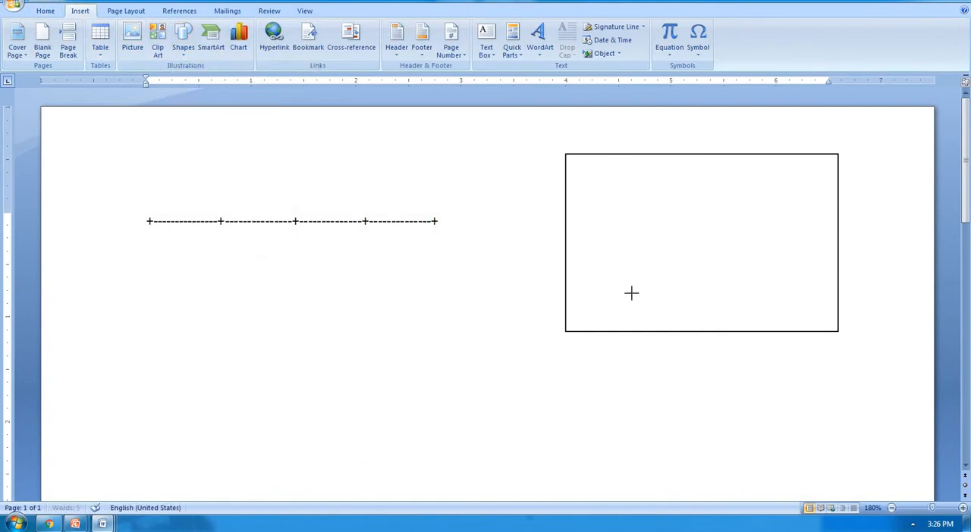
drag(623, 154, 632, 331)
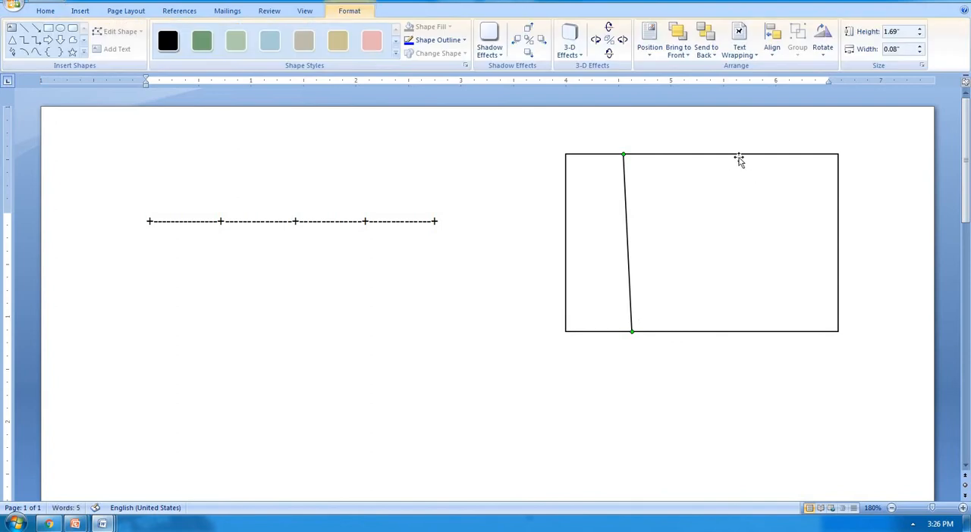
Step: Try moving the rectangle down, undo the move, and delete both the rectangle and the drawn line
drag(726, 155, 722, 219)
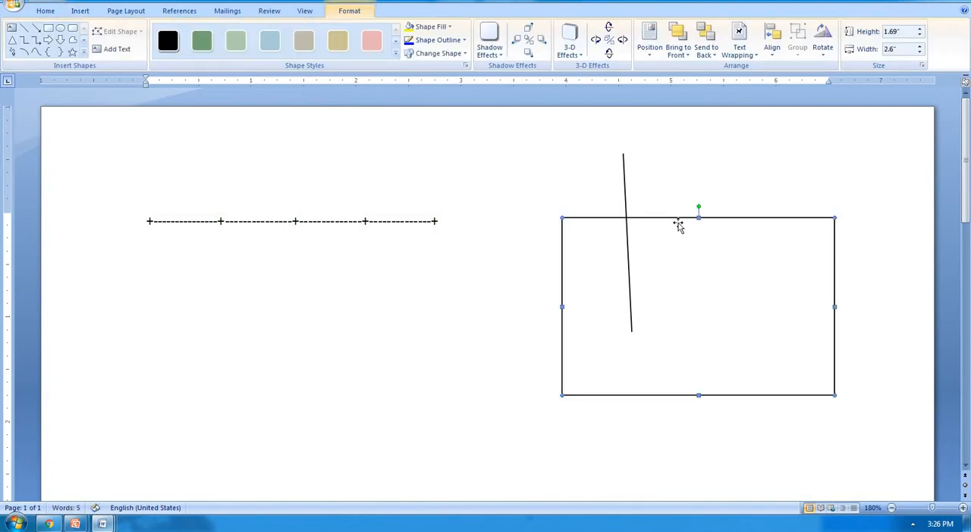
key(ctrl+z)
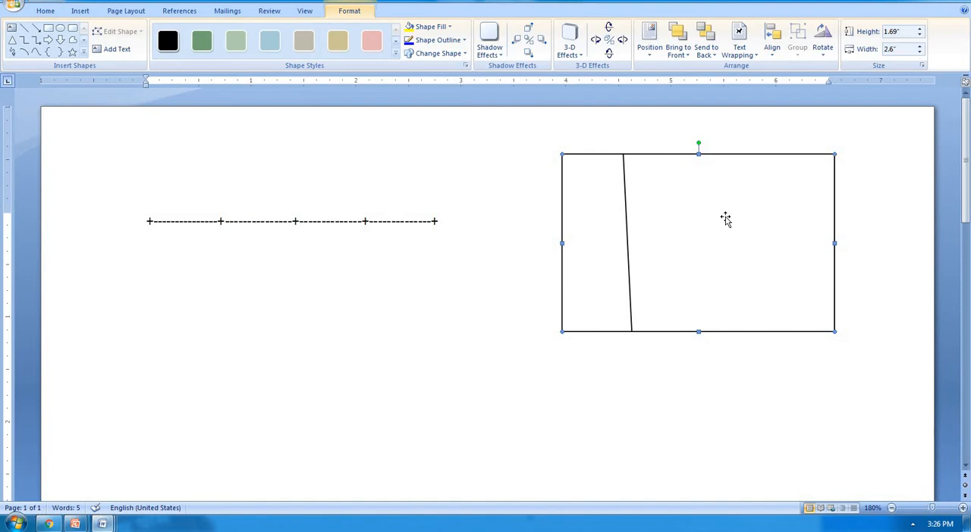
key(Delete)
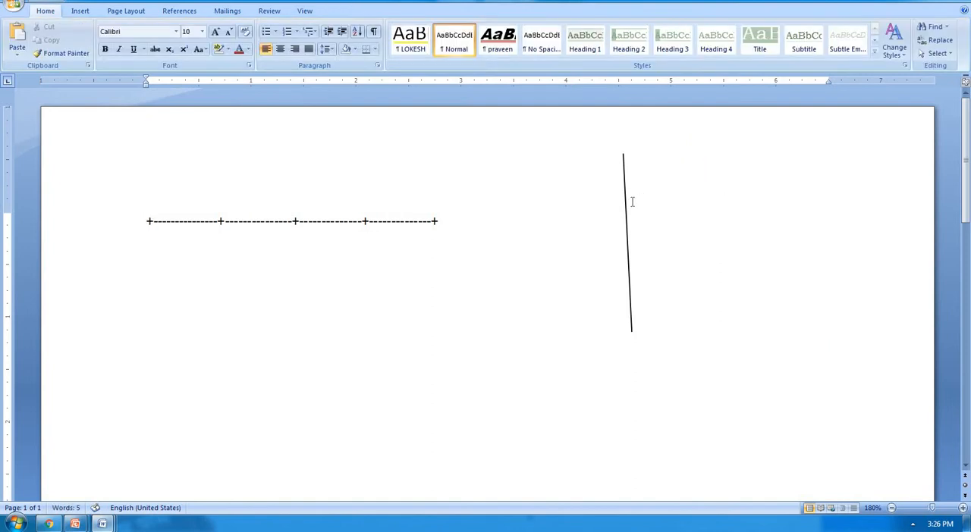
key(Delete)
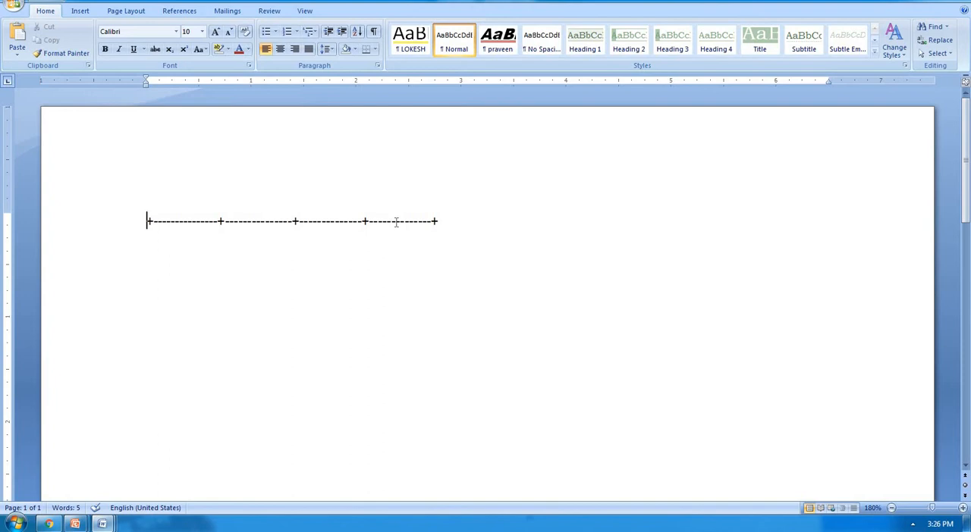
Step: Convert the plus-and-hyphen line into a four-column table and enter the headings Rollno, Name, Eng and hindi
key(End)
key(Return)
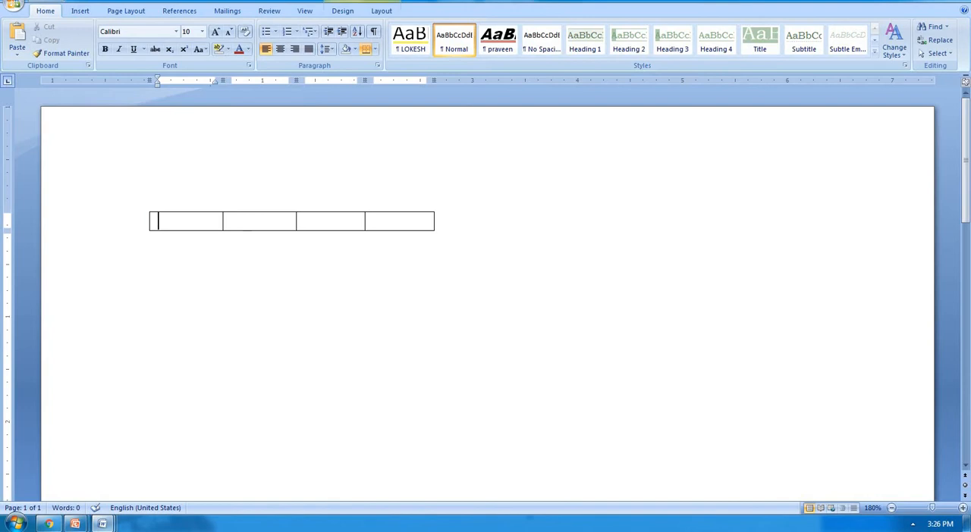
text(rollno)
key(Tab)
text(name)
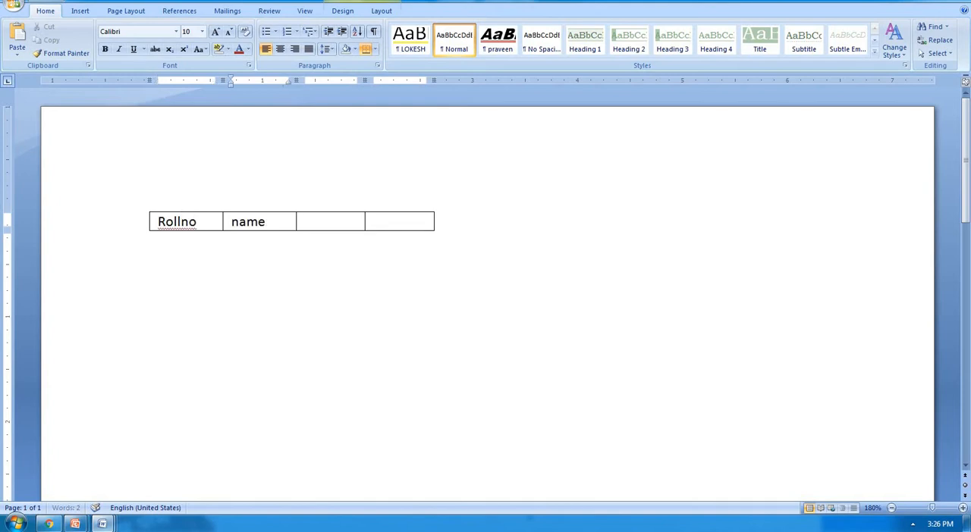
key(Tab)
text(eng)
key(Tab)
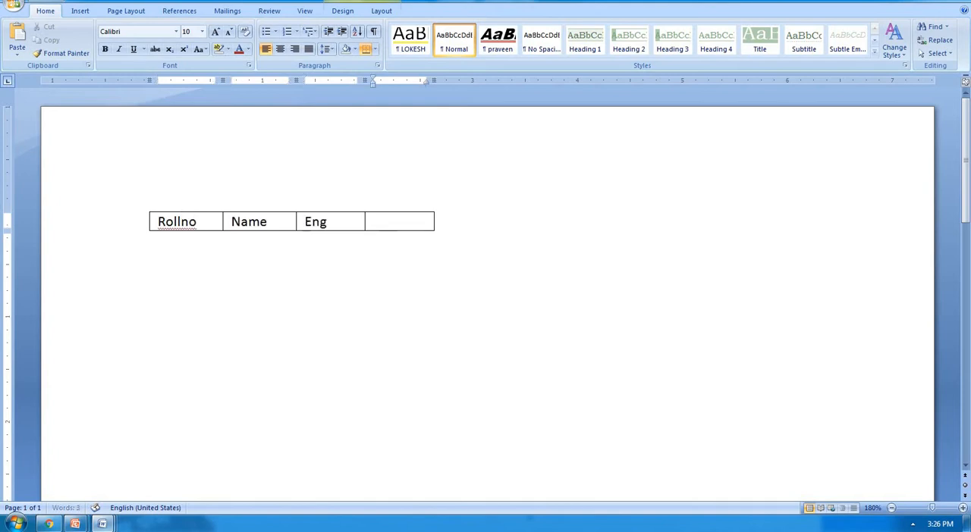
text(hindi)
Step: Clear the document and create a one-row, five-column table from a new plus-and-hyphen line with gradually widening segments
key(ctrl+a)
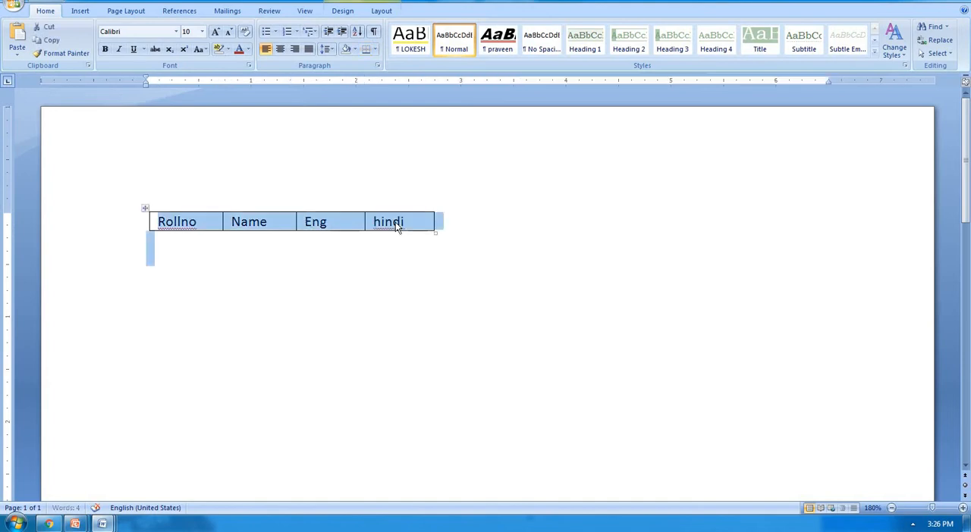
key(Delete)
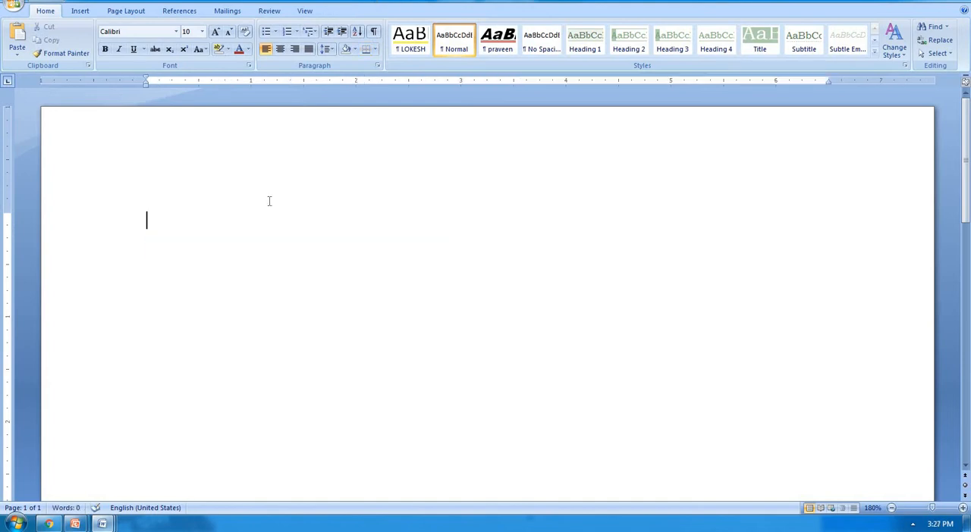
text(+----------+--------------+----------------+)
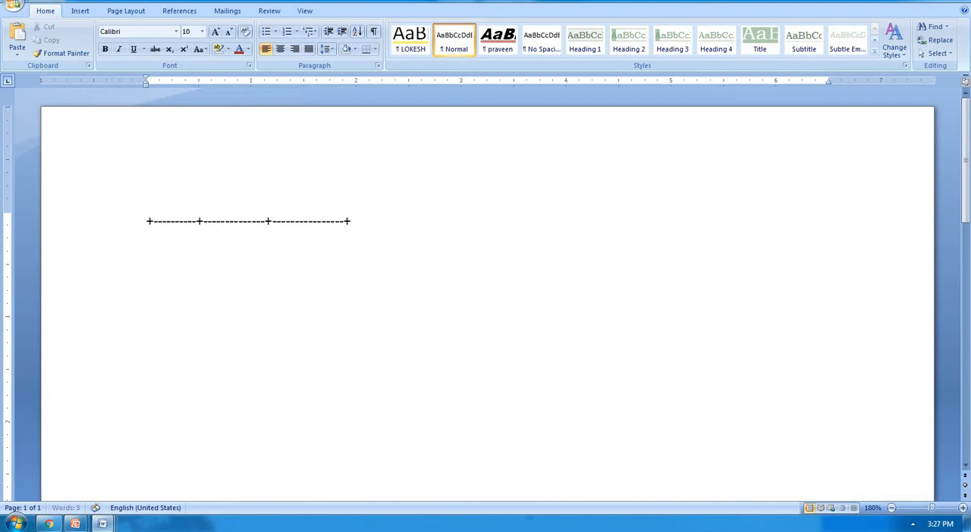
text(------------------+------------------+)
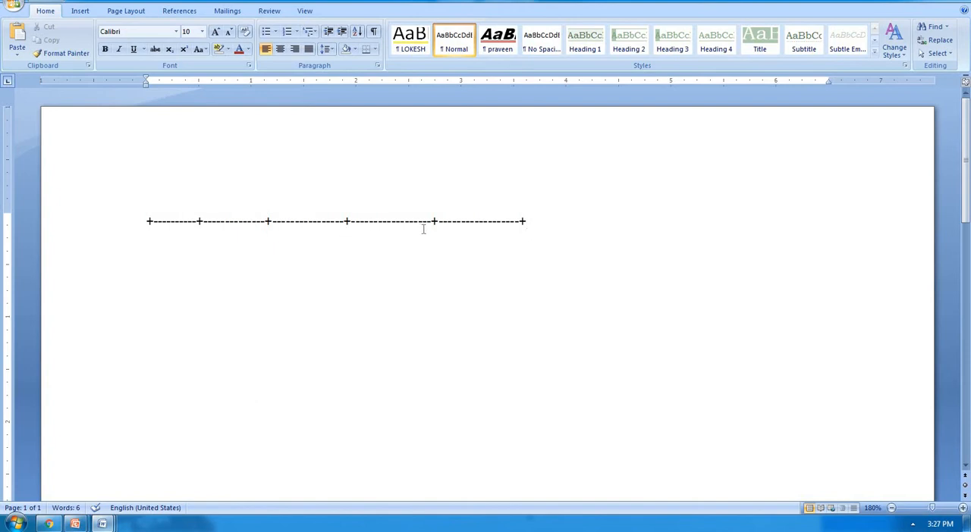
key(Return)
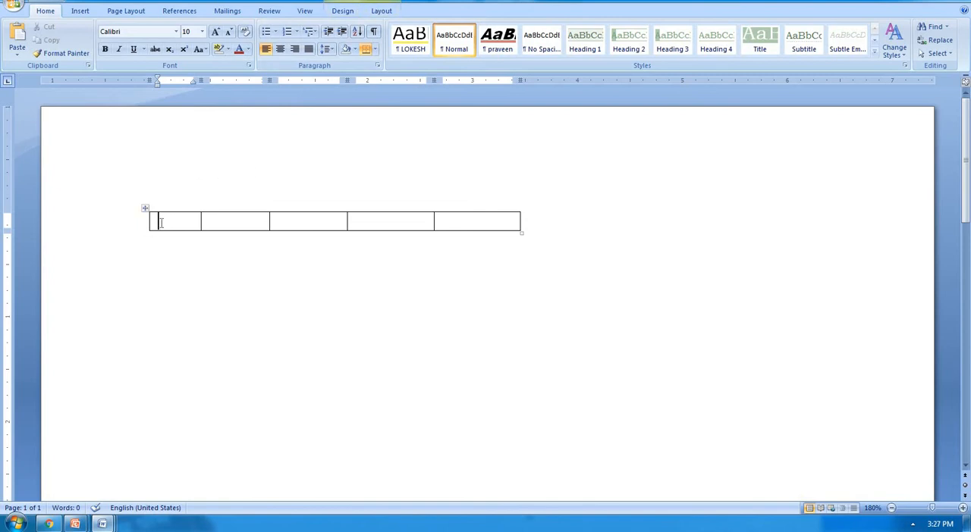
Step: Enter the headings Rollno, Name and Eng in the first three cells of the table
text(rollno)
key(Tab)
text(name)
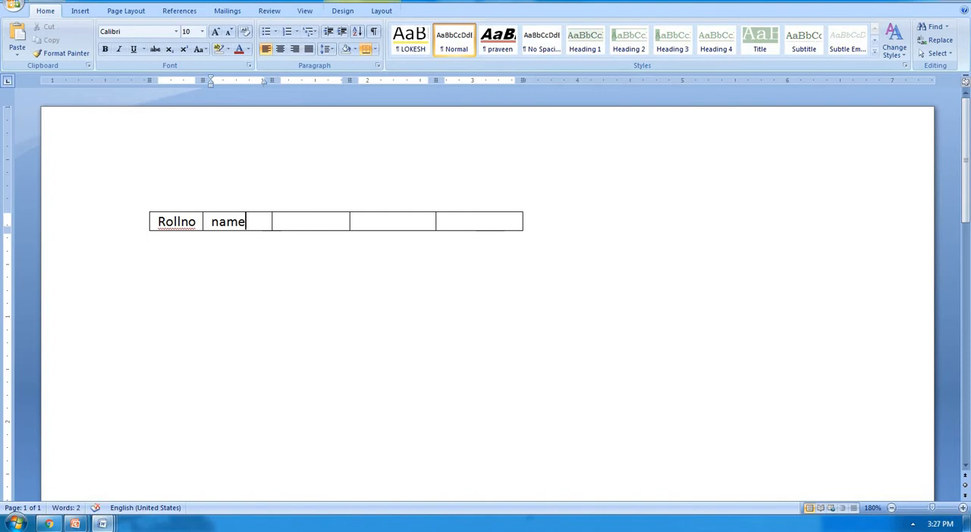
key(Tab)
text(Eng)
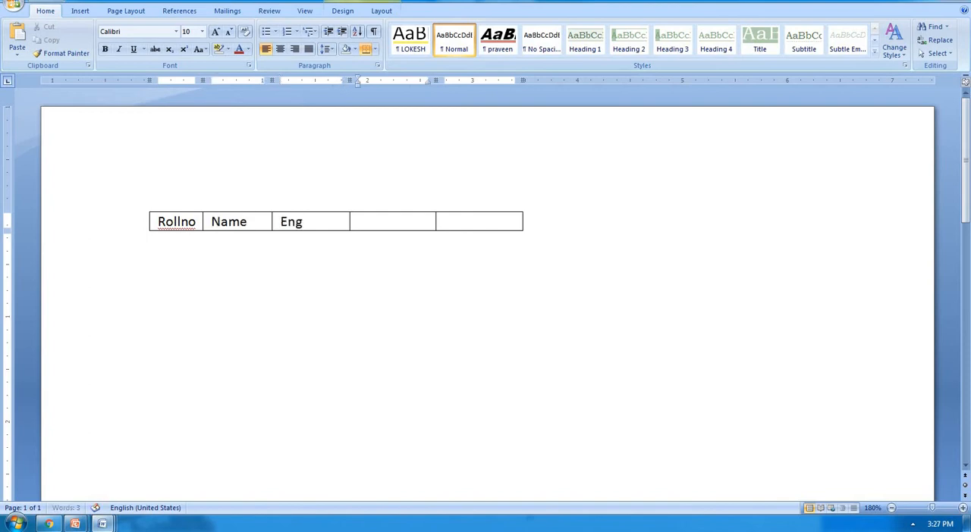
Step: Enter the headings Hindi and Math in the last two cells of the header row
key(Tab)
text(hibn)
key(BackSpace)
key(BackSpace)
text(ndi)
key(Tab)
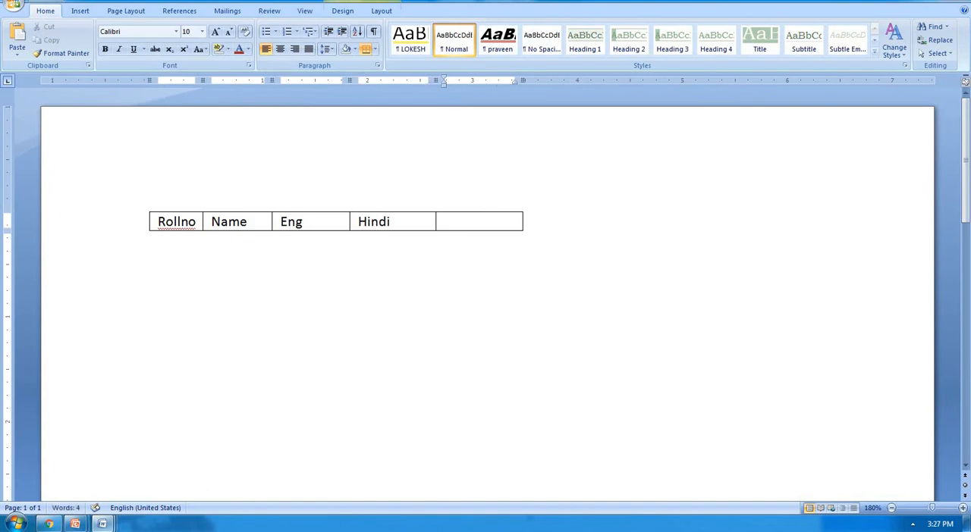
text(n)
key(BackSpace)
text(math)
Step: Add a row for roll number 101 with the student's name and the marks 78, 89 and 90
key(Tab)
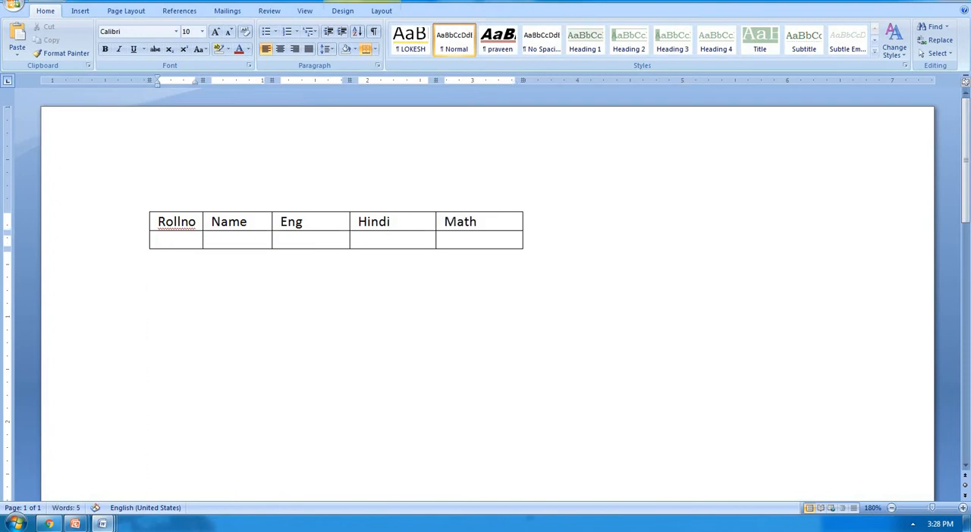
text(101)
key(Tab)
text(ram)
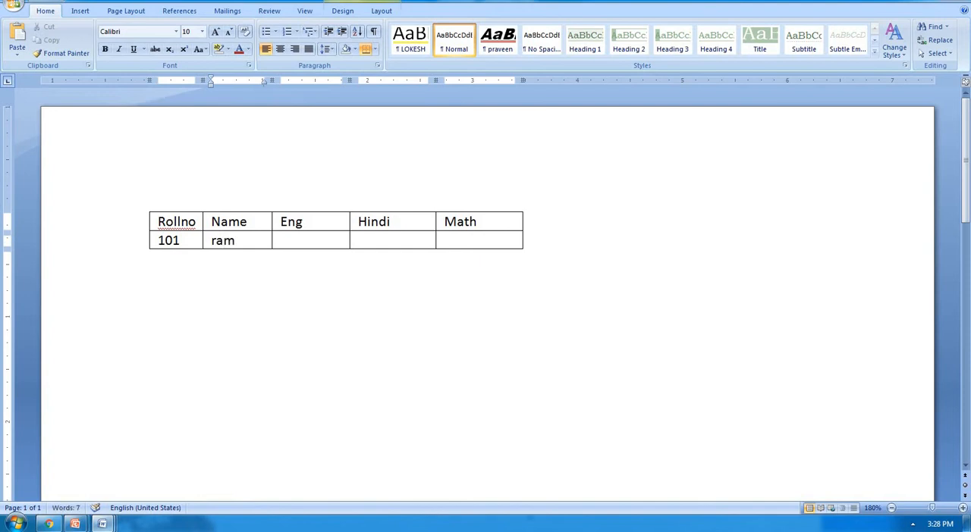
key(Tab)
text(78)
key(Tab)
text(8)
text(90)
key(Tab)
key(Tab)
key(Tab)
key(Tab)
key(Tab)
key(Tab)
key(Tab)
key(Tab)
key(Tab)
key(Tab)
key(Tab)
key(Tab)
key(Tab)
key(Tab)
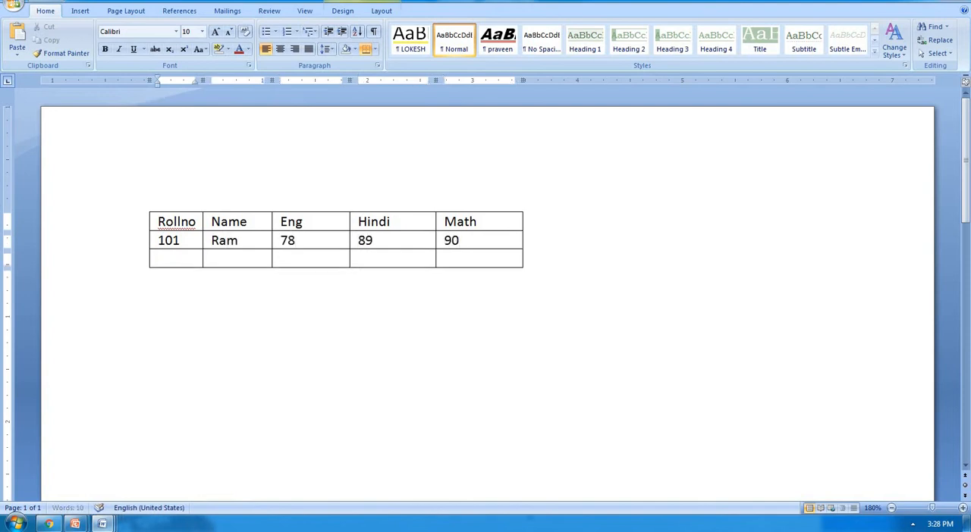
Step: Extend the table to five rows and enter 102 in the Rollno cell of the third row
text(102)
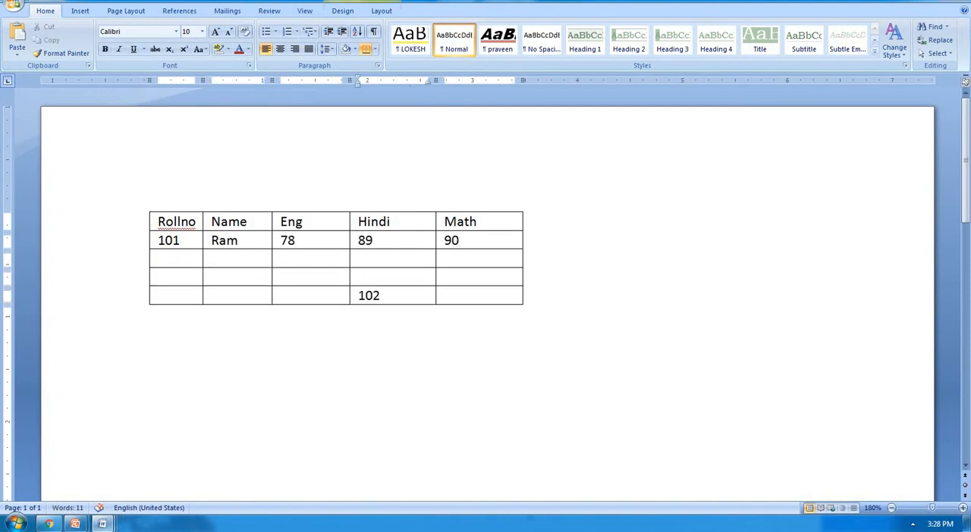
key(BackSpace)
click(186, 258)
text(102)
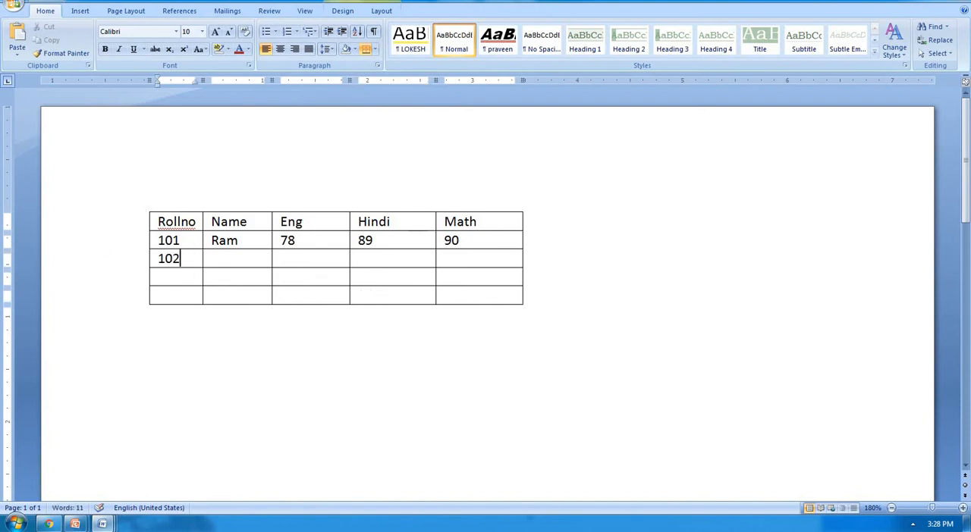
Step: Complete the 102 row with the student's name and the marks 89, 90 and 78
key(Tab)
text(sh)
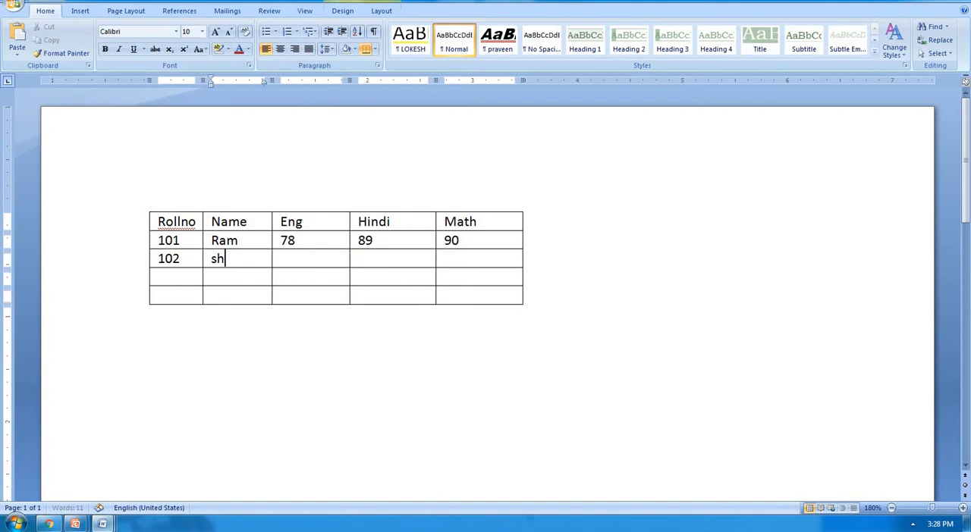
text(yam)
key(Tab)
text(89)
key(Tab)
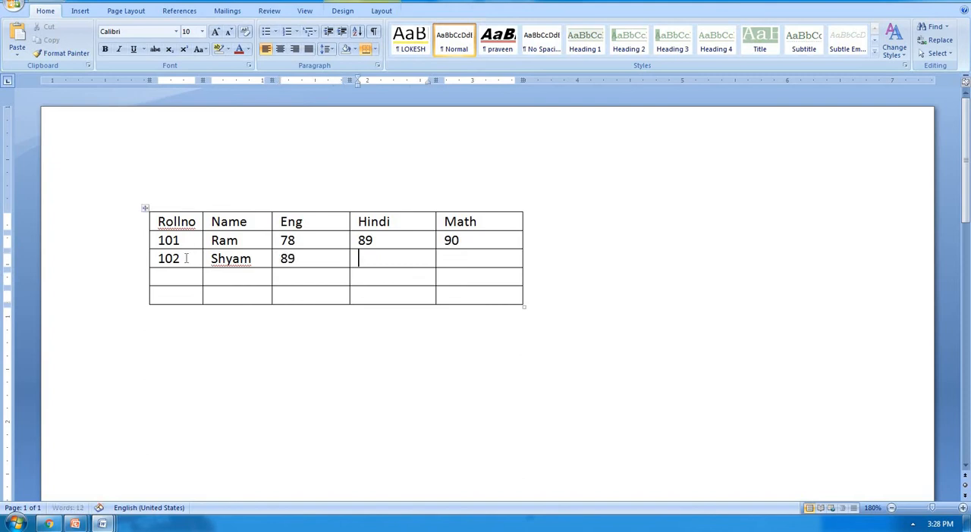
text(90)
key(Tab)
text(78)
Step: Fill the fourth row with roll number 103, the student's name and the marks 67, 78 and 45
key(Tab)
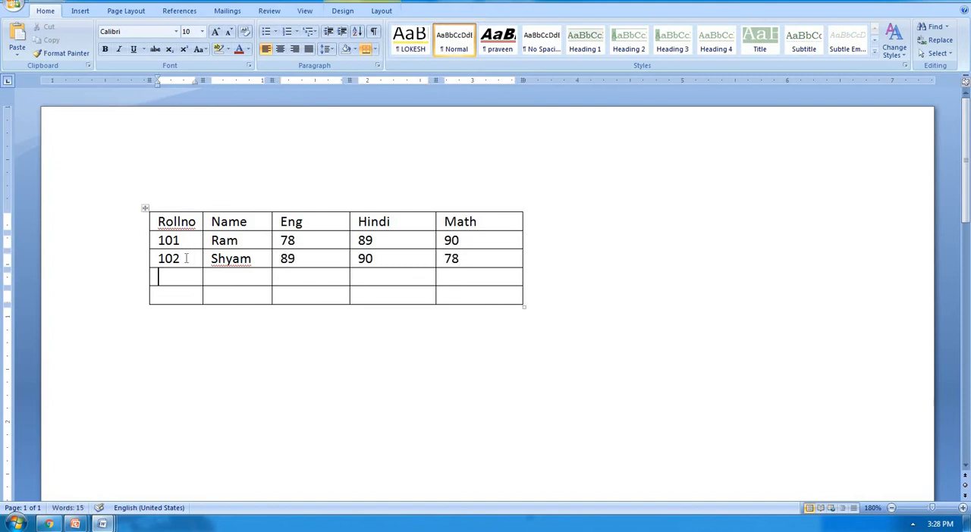
text(13)
key(BackSpace)
text(03)
key(Tab)
text(aman)
key(Tab)
text(67)
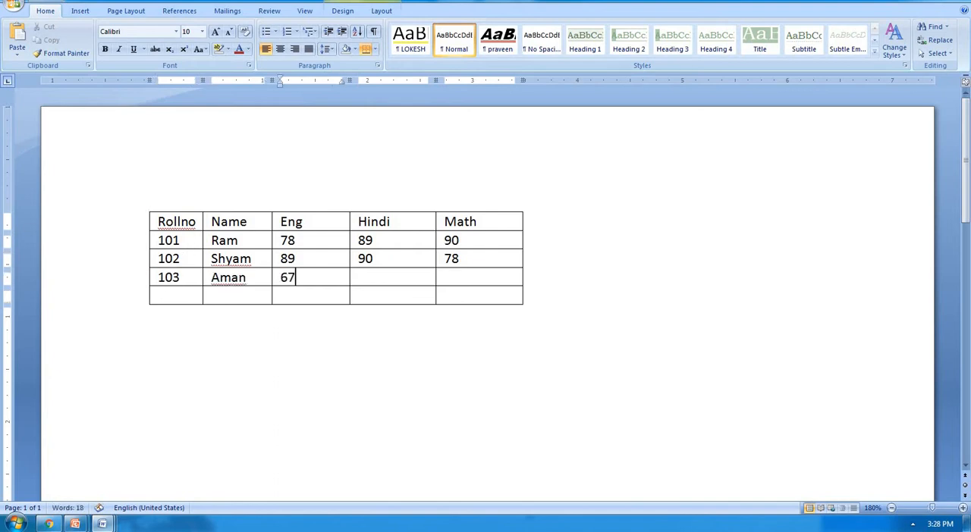
key(Tab)
text(78)
key(Tab)
text(45)
Step: Fill the fifth row with roll number 104, the student's name and the marks 78, 89 and 90
key(Tab)
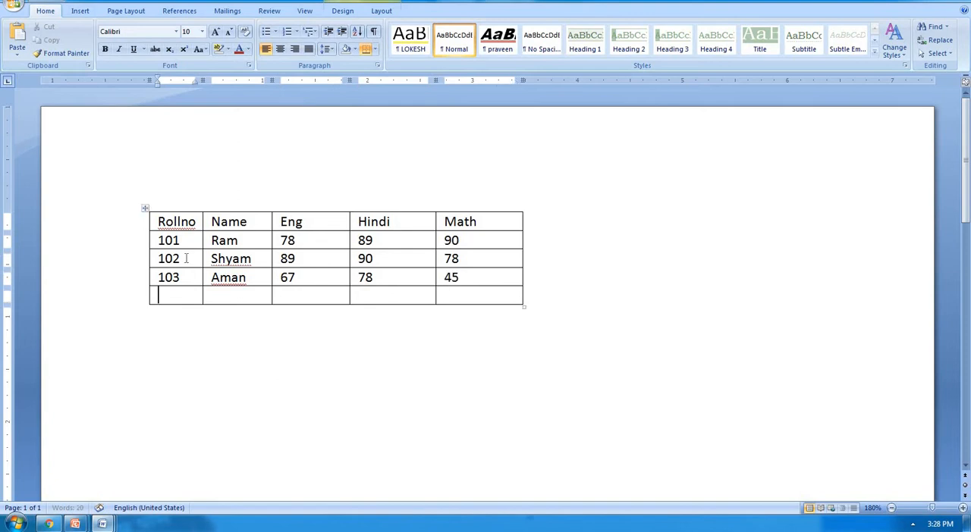
text(104)
key(Tab)
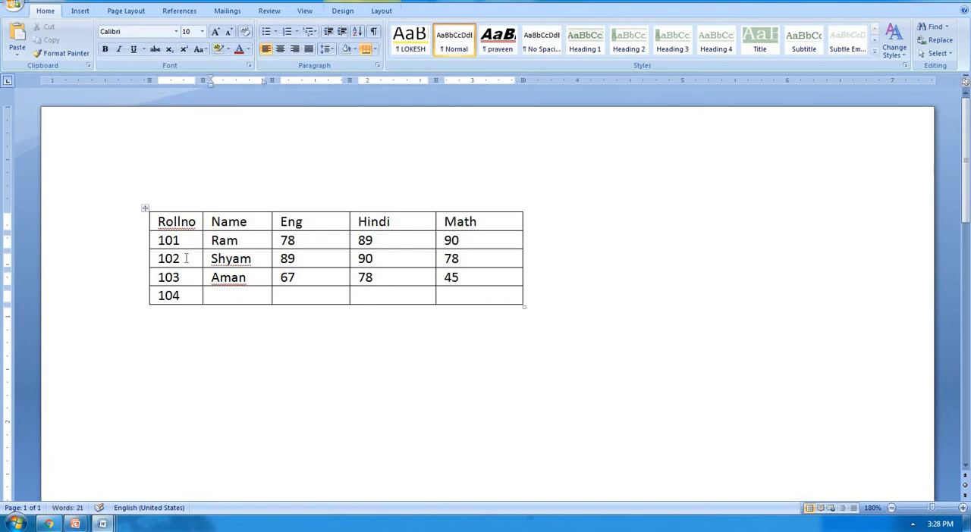
text(ajit)
key(Tab)
text(78)
key(Tab)
text(89)
key(Tab)
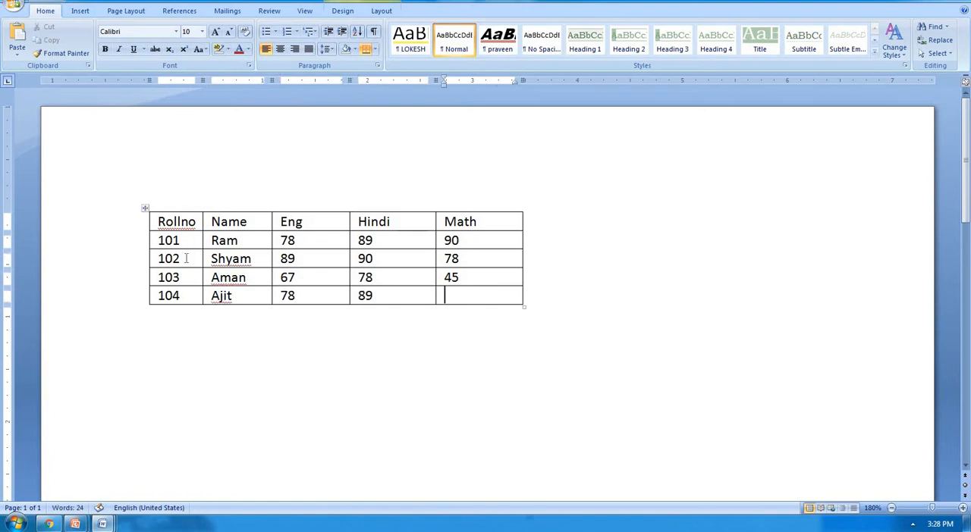
text(90)
Step: Turn off the Banded Columns and Banded Rows style options for the marks table
click(341, 243)
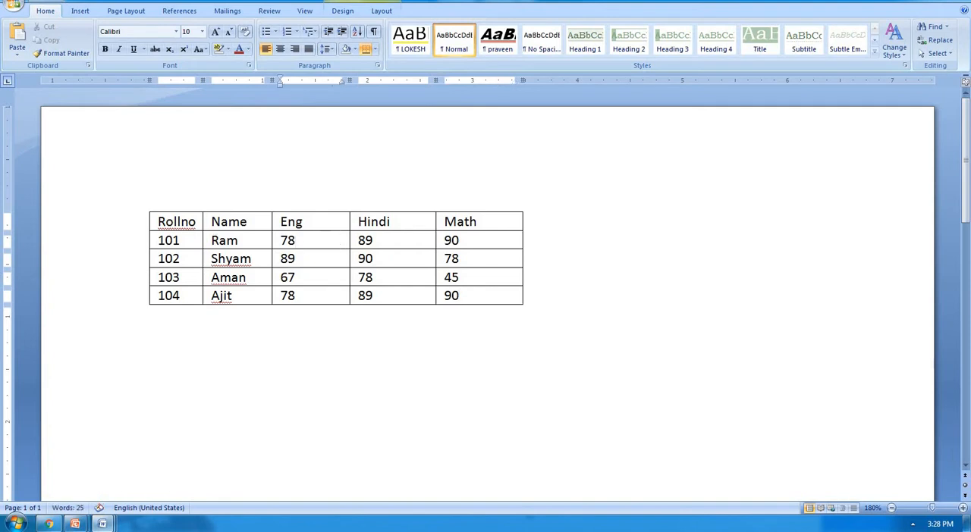
click(342, 10)
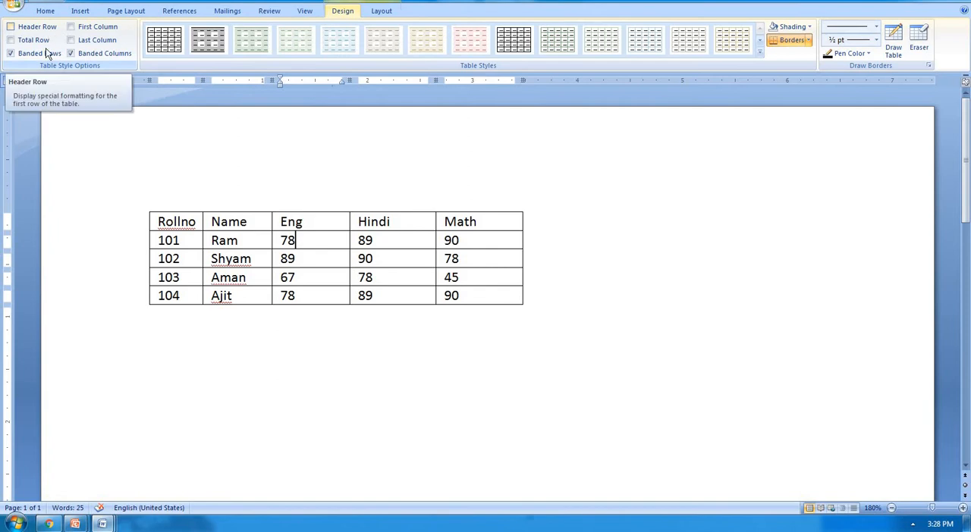
click(83, 55)
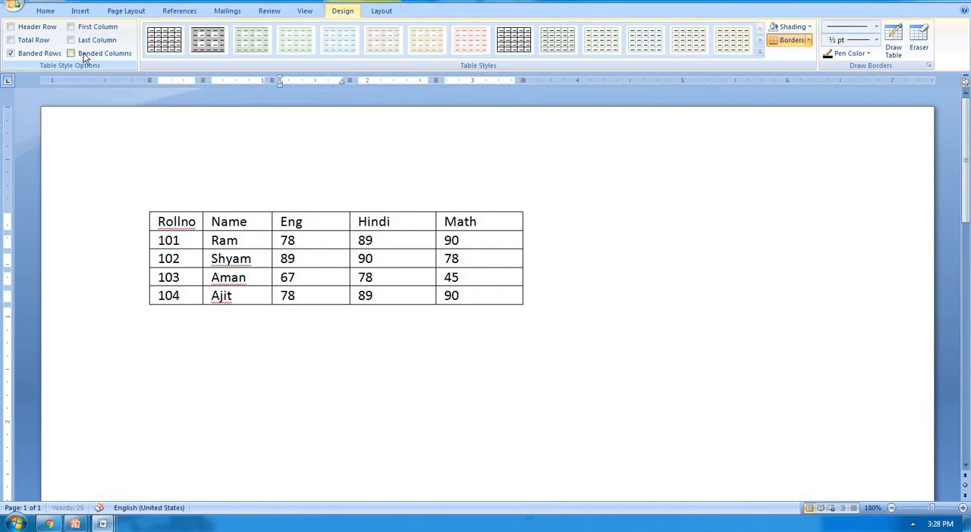
click(58, 54)
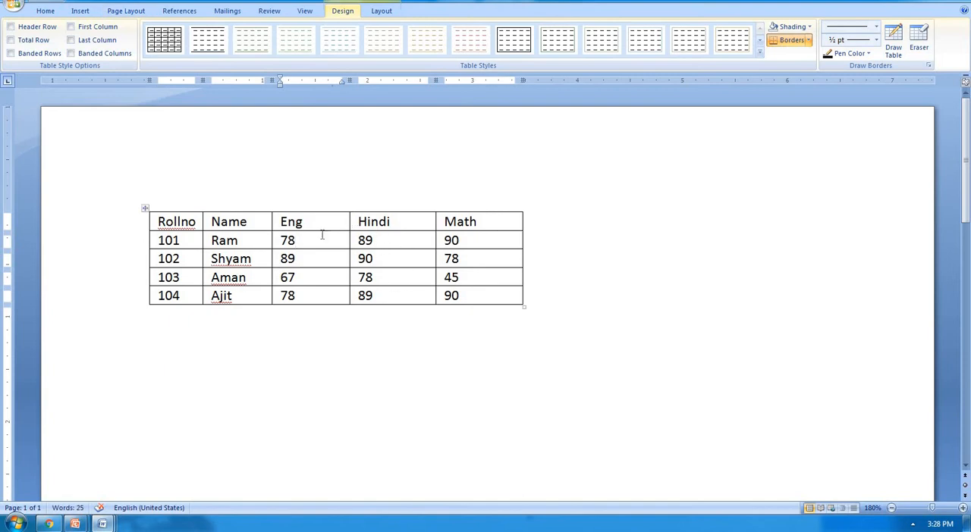
Step: Resize the whole table to about 2.3 inches wide and 1.3 inches high
click(144, 208)
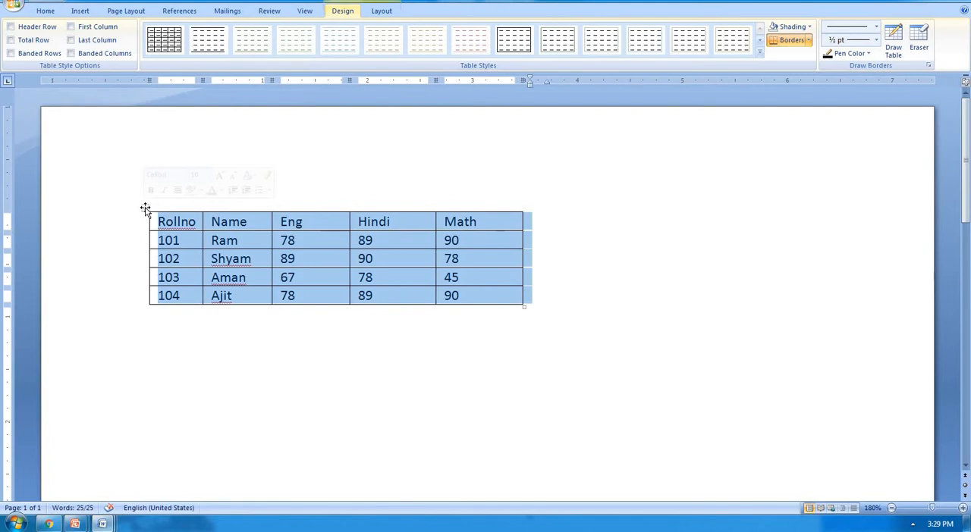
click(482, 240)
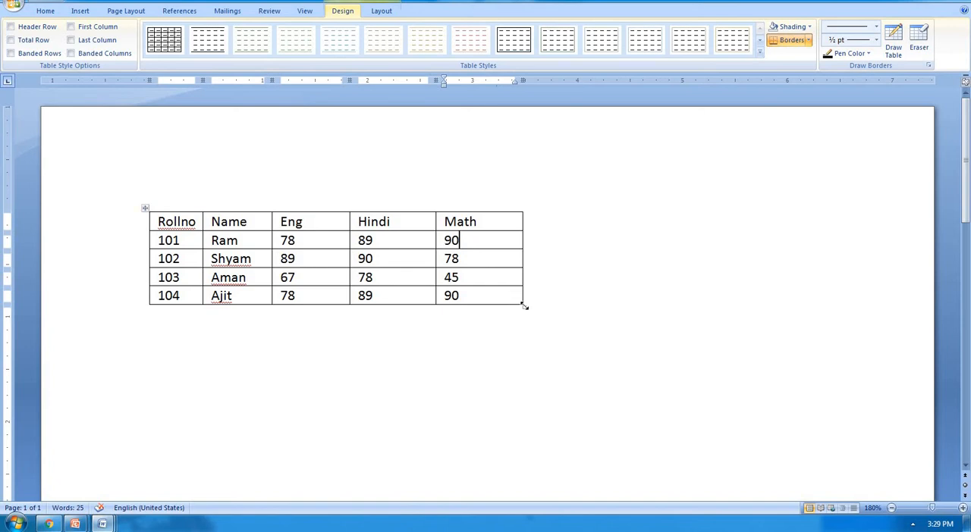
drag(524, 305, 370, 345)
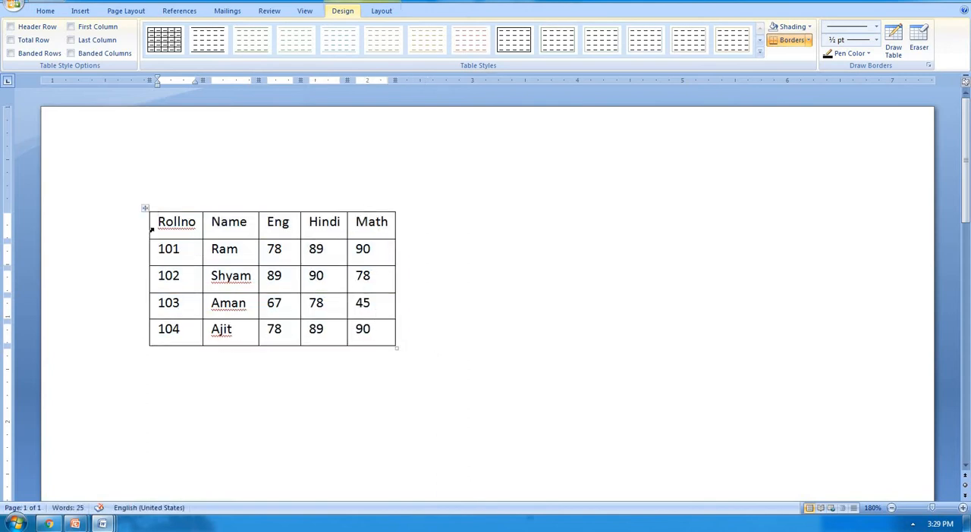
Step: Apply the solid pink built-in table style to the whole table and turn on its Header Row and Total Row options
click(145, 207)
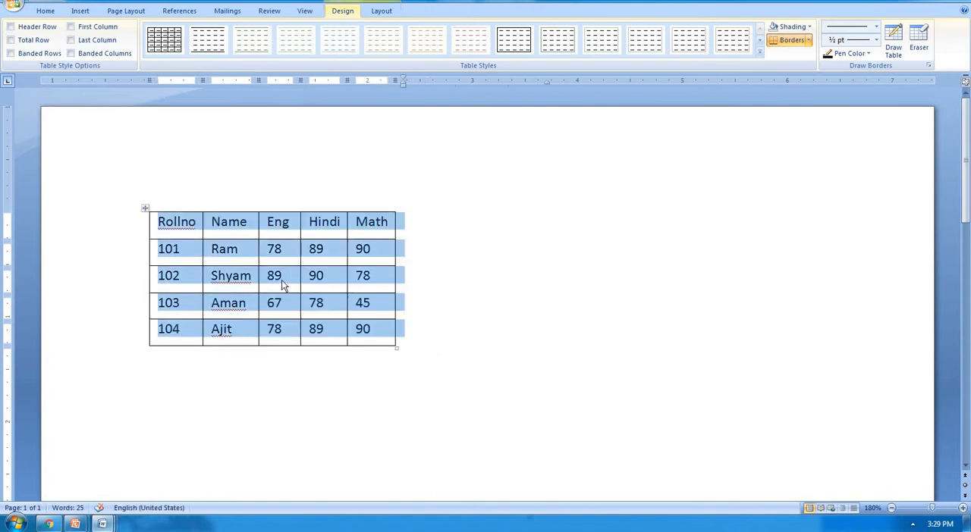
click(761, 49)
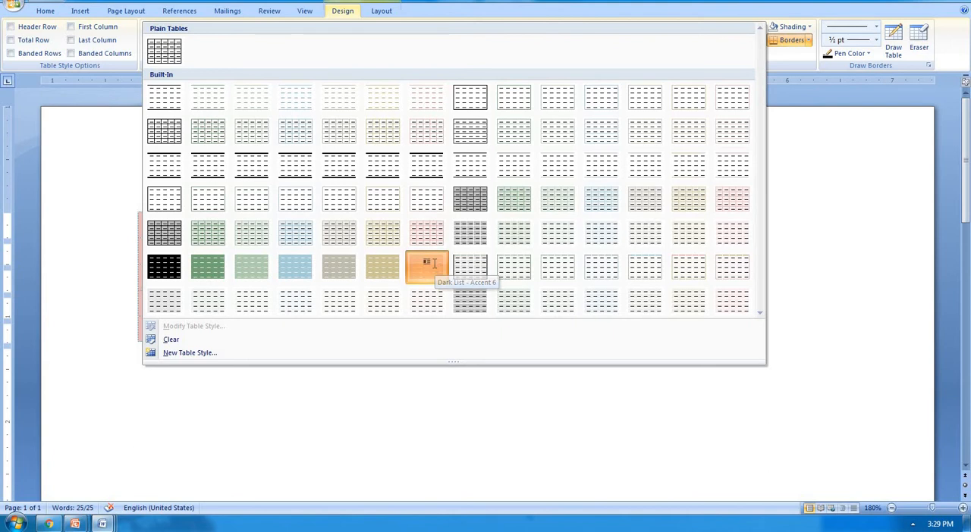
click(434, 263)
click(275, 255)
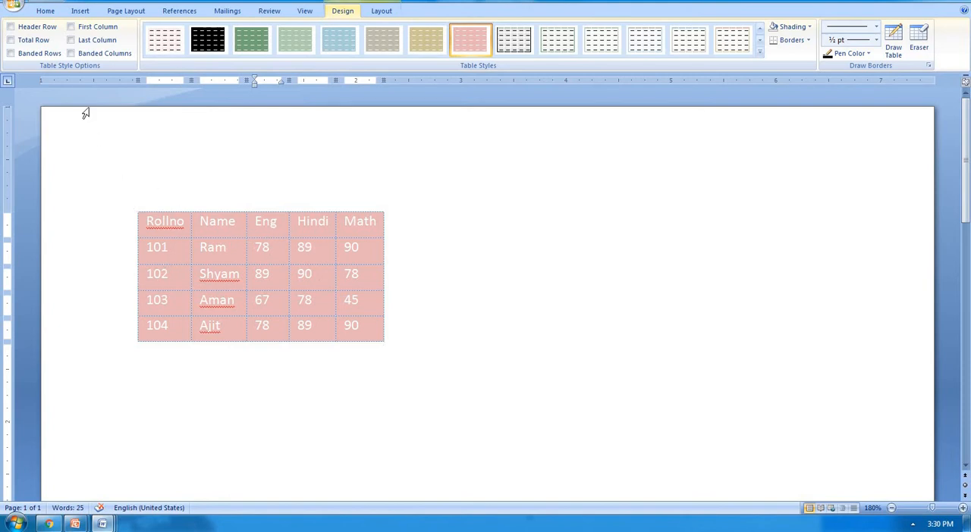
click(47, 31)
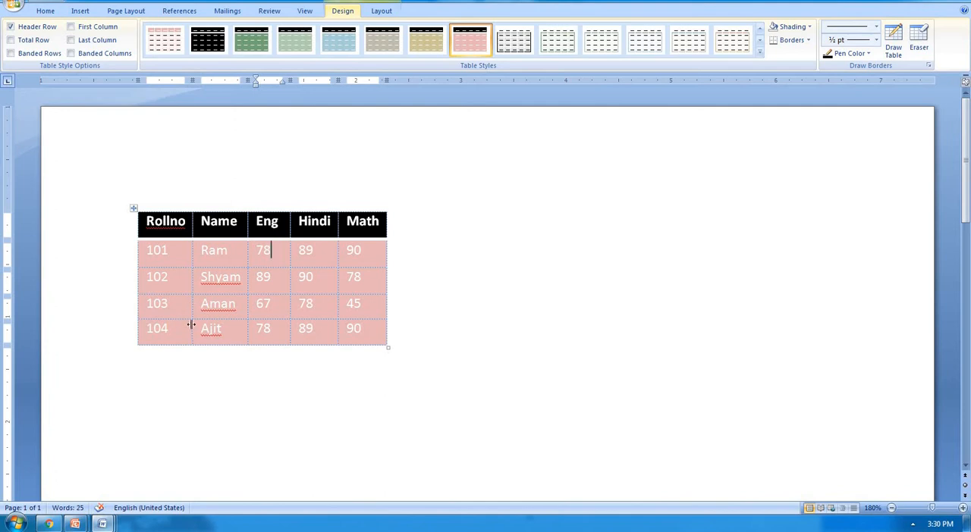
click(40, 41)
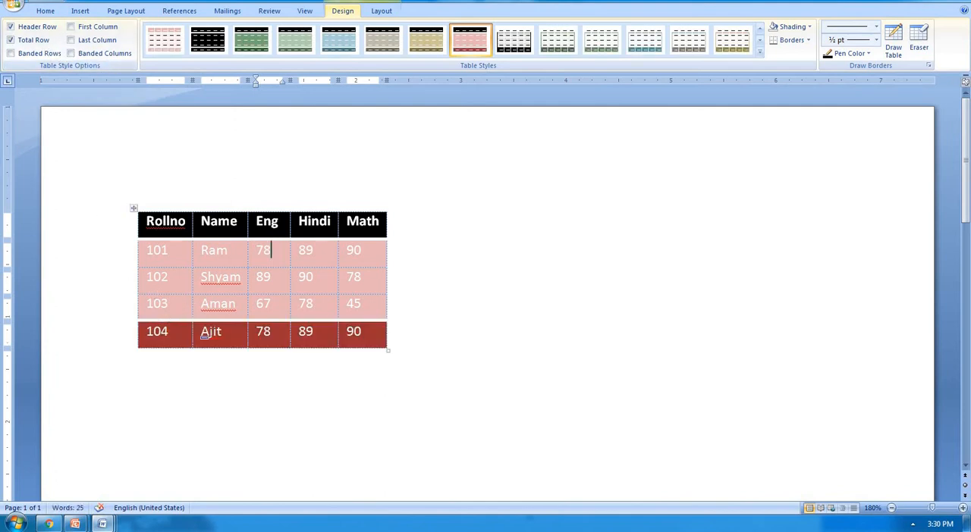
Step: Turn on the First Column and Last Column style options for the marks table
click(107, 28)
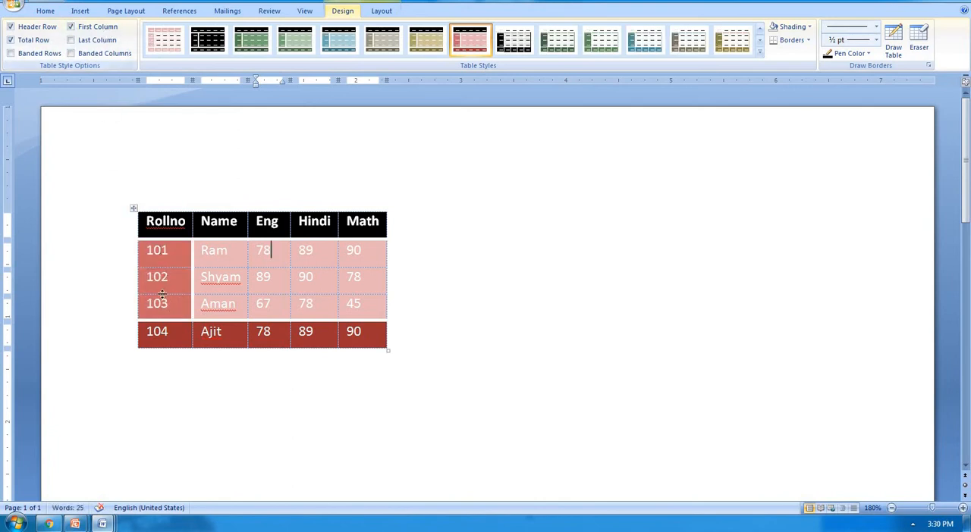
click(104, 40)
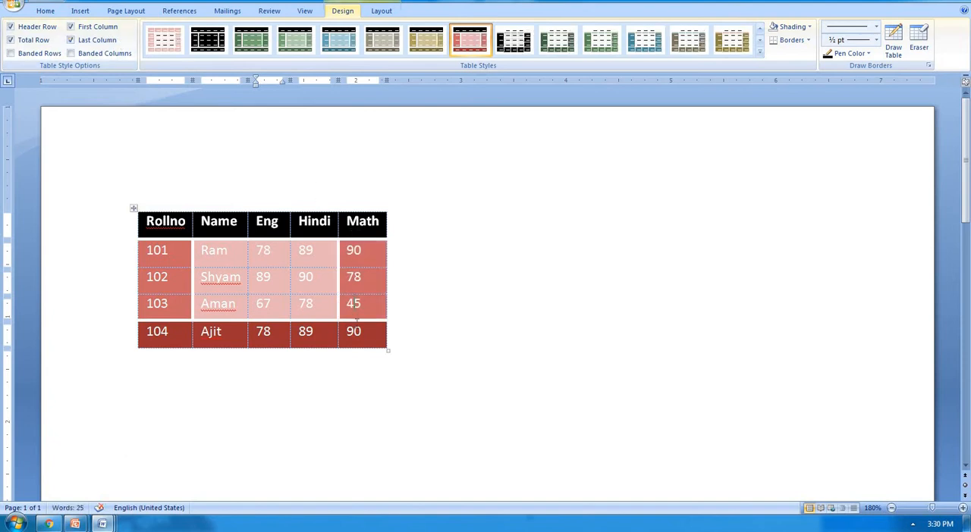
drag(353, 331, 355, 305)
click(362, 278)
drag(182, 252, 316, 263)
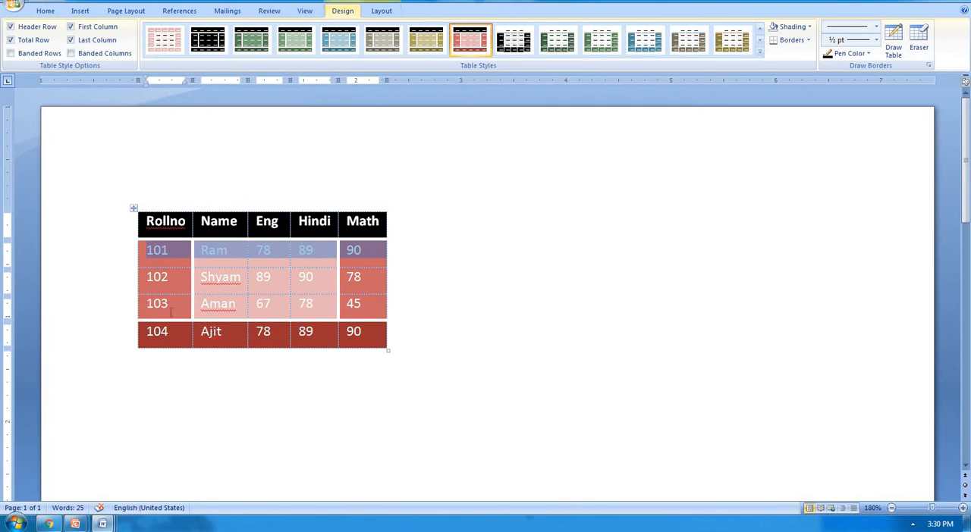
drag(170, 313, 343, 313)
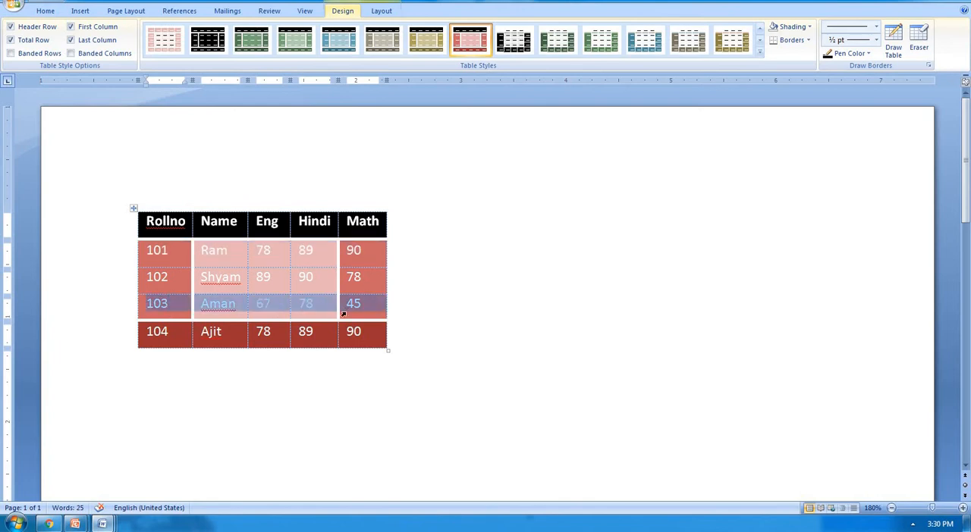
click(315, 255)
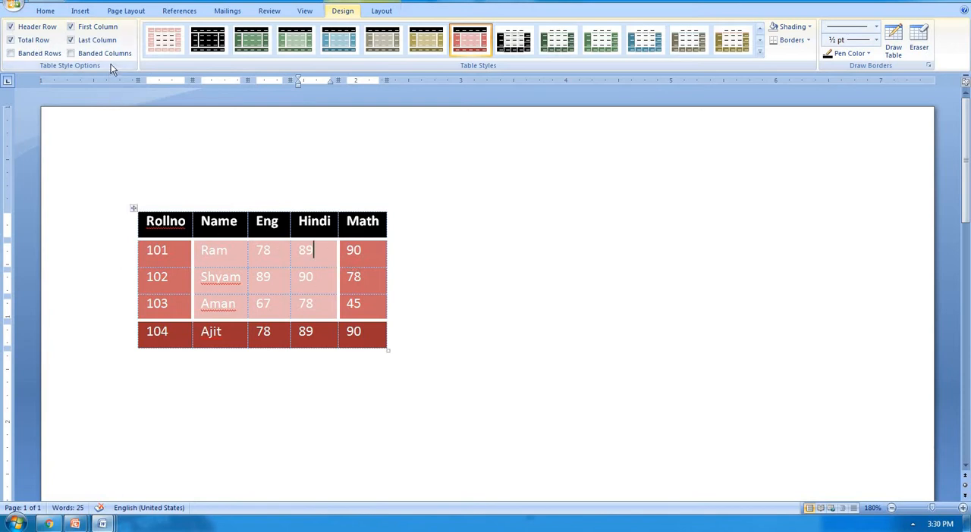
Step: Turn on Banded Rows and turn off Header Row, Total Row, First Column and Last Column for the marks table
click(35, 53)
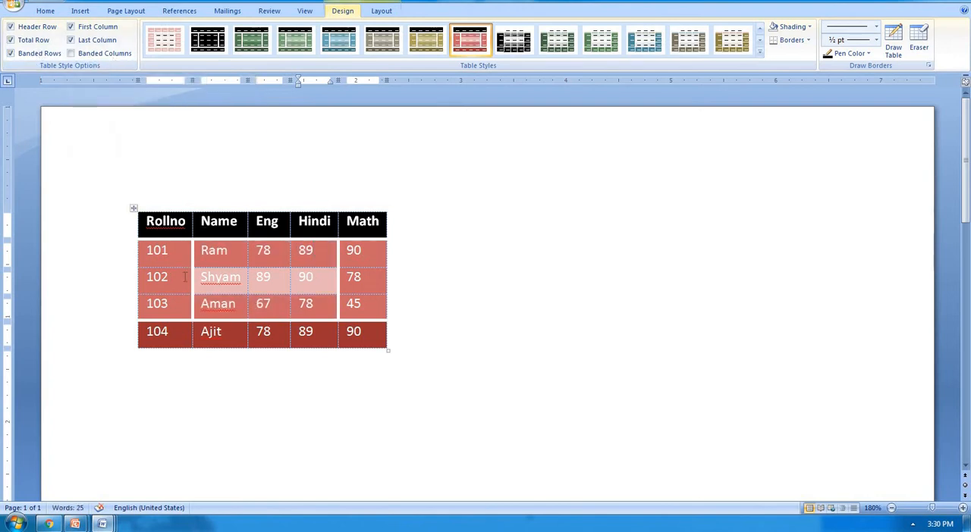
click(36, 26)
click(33, 39)
click(80, 27)
click(82, 40)
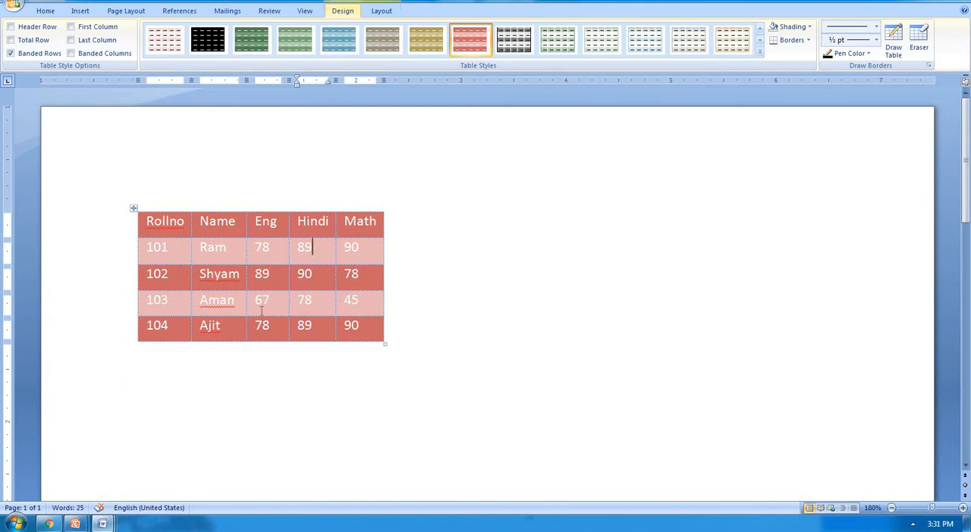
Step: Try Banded Columns on the marks table, leaving only the Header Row and First Column style options turned on
click(121, 54)
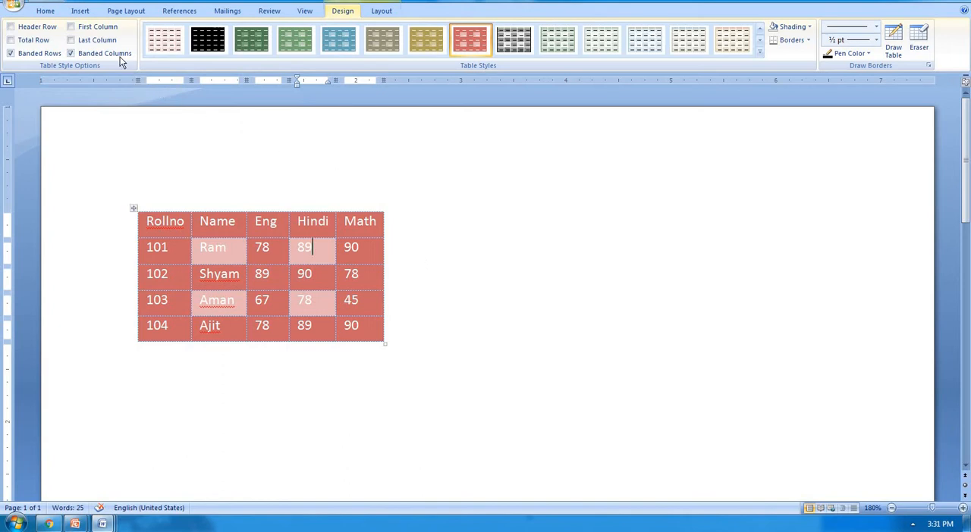
click(84, 54)
click(43, 56)
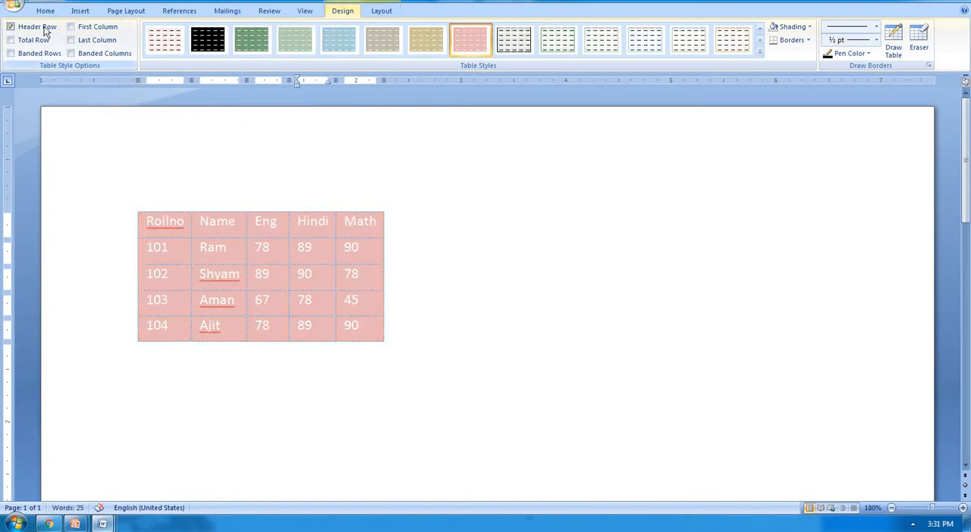
click(44, 26)
click(87, 26)
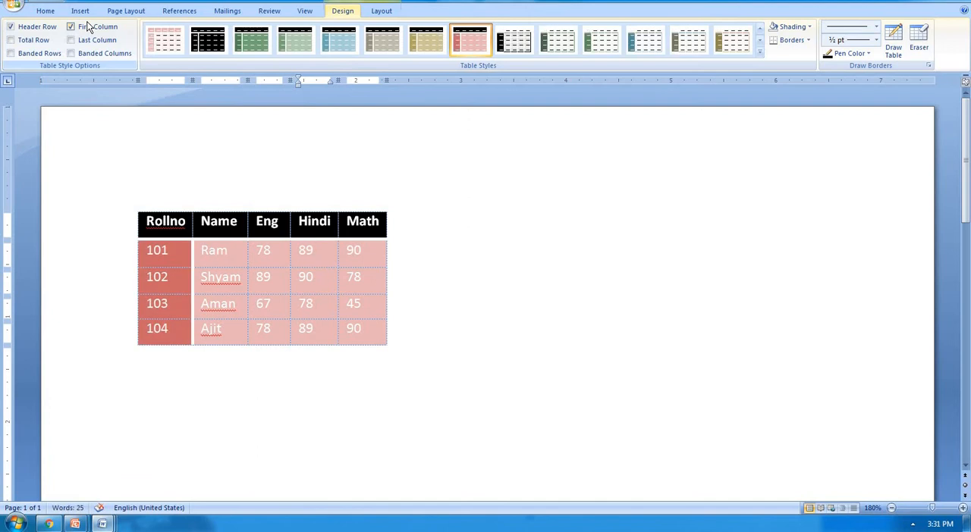
Step: Apply the black grid style from the Plain Tables group to the whole marks table
mouse_move(135, 212)
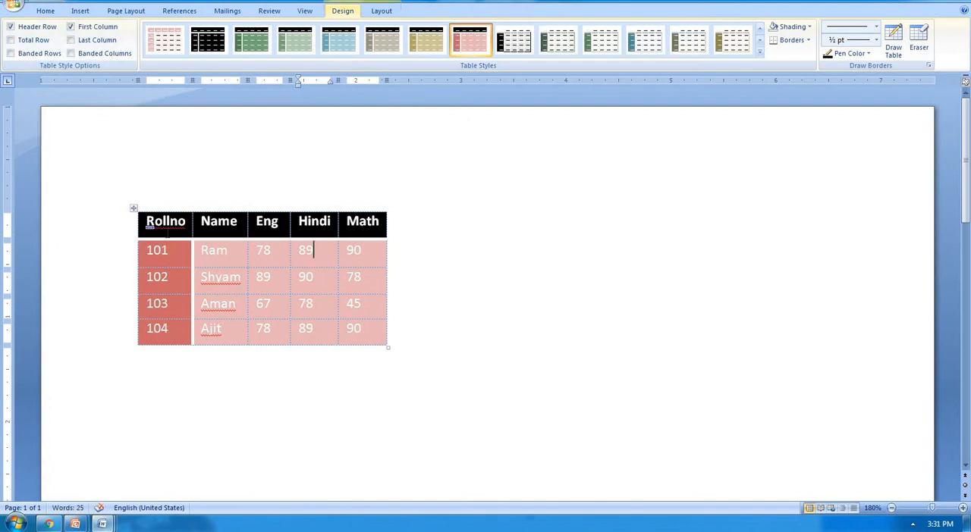
click(134, 210)
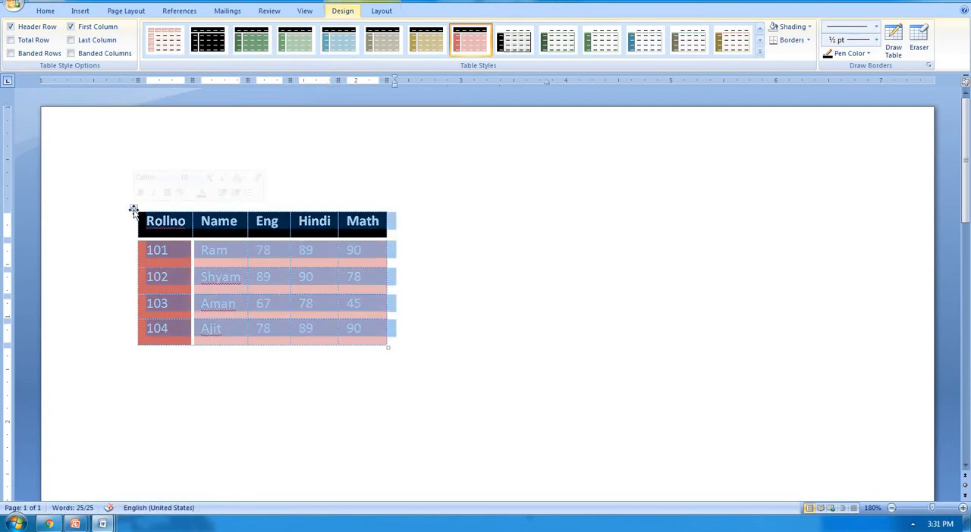
click(759, 51)
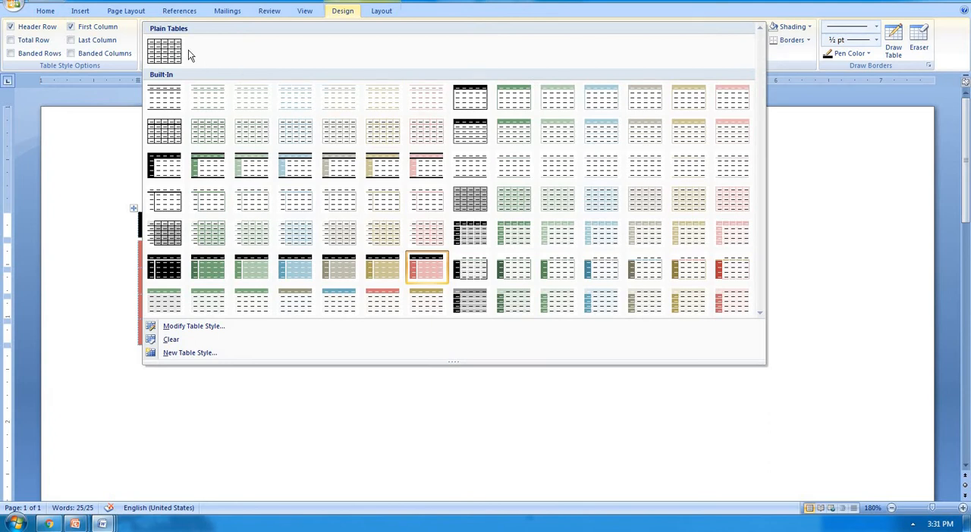
click(171, 49)
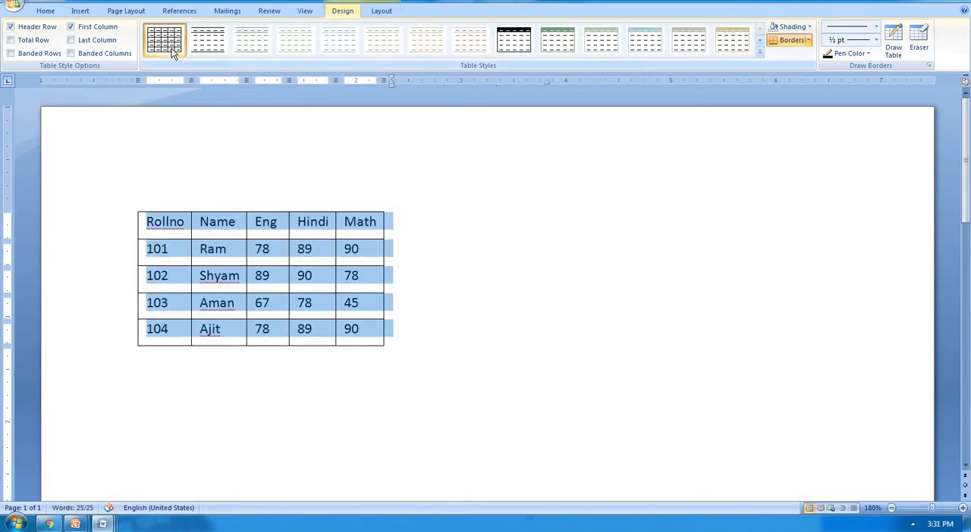
click(280, 251)
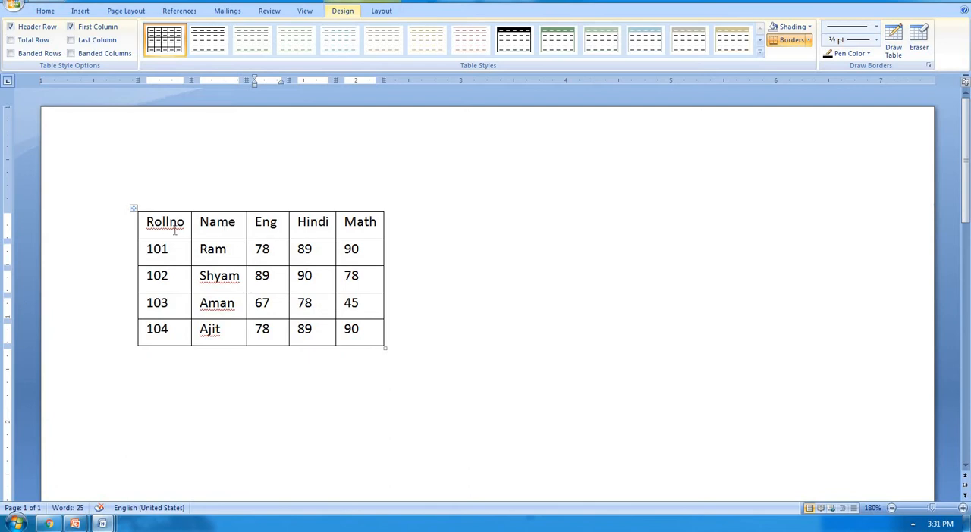
Step: Shade the header row with standard red and the roll number 104 row with standard yellow
mouse_move(175, 232)
mouse_down()
mouse_move(345, 230)
mouse_move(463, 197)
mouse_up()
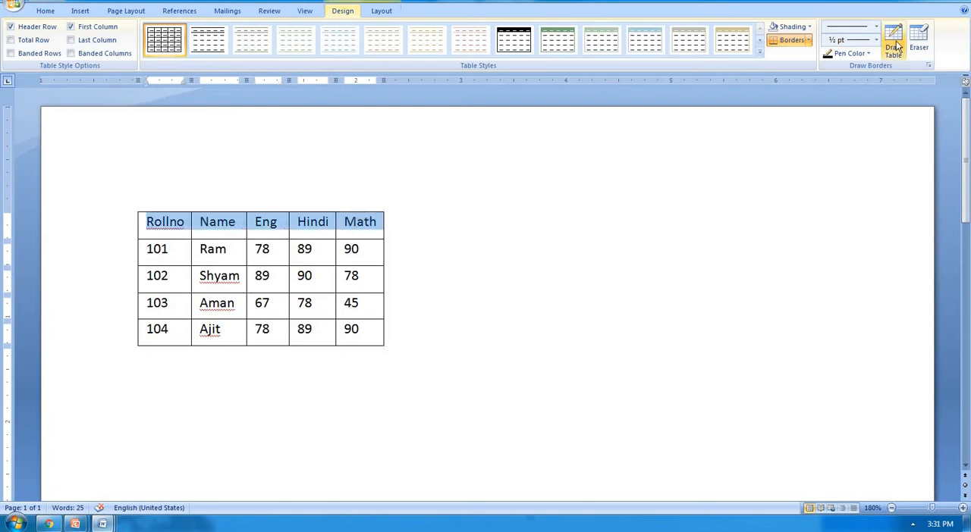
click(809, 27)
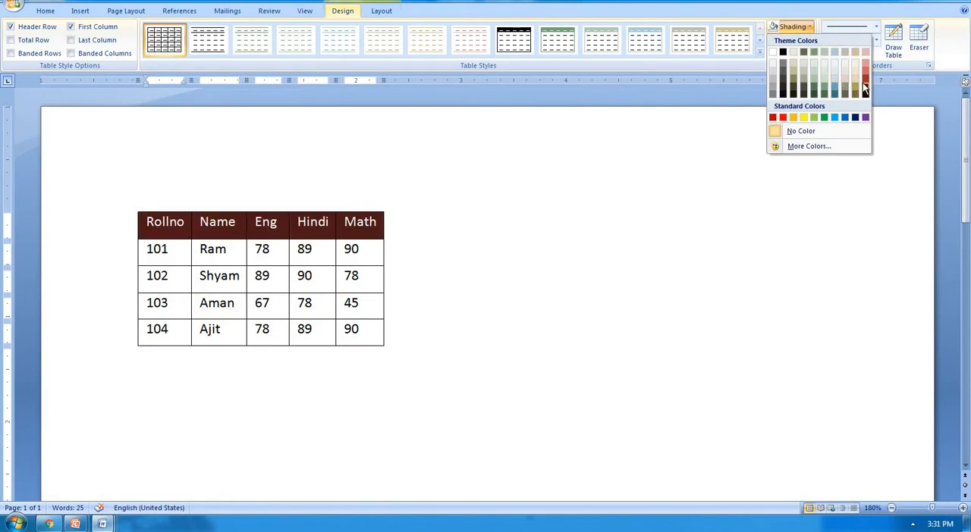
click(783, 116)
drag(181, 337, 372, 329)
click(809, 27)
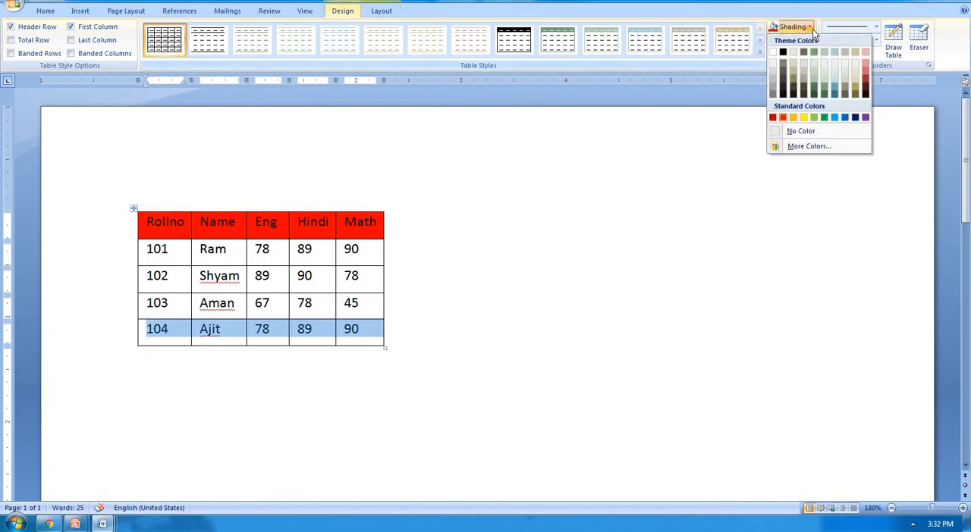
click(805, 117)
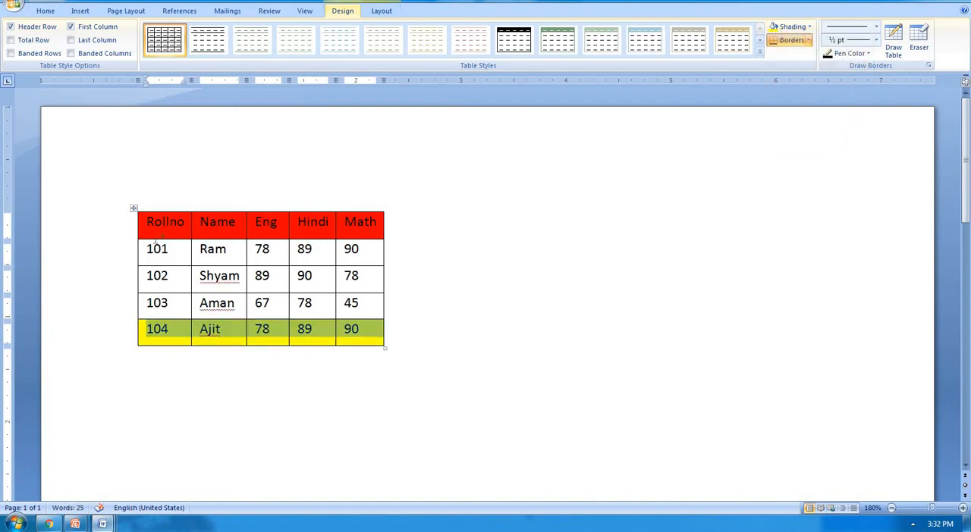
Step: Remove the shading from the whole marks table by setting it to No Color
click(134, 208)
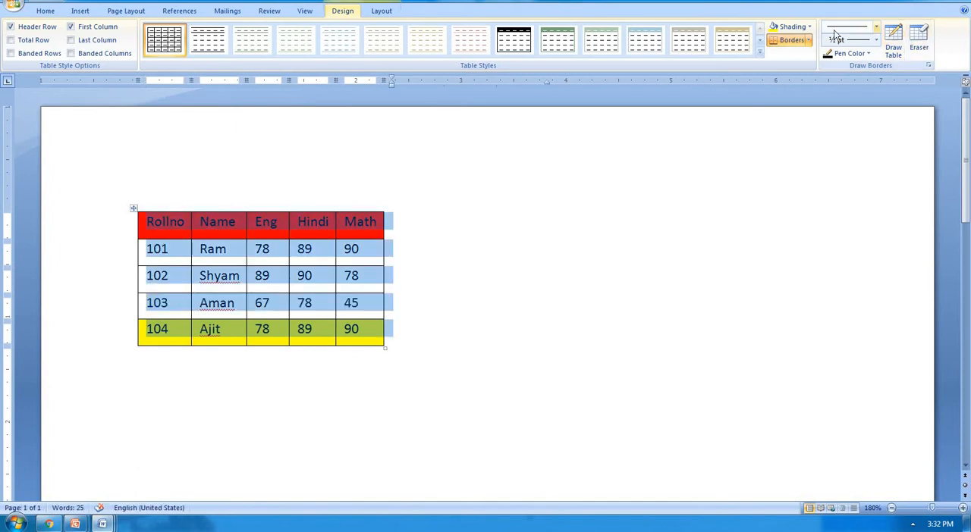
click(809, 28)
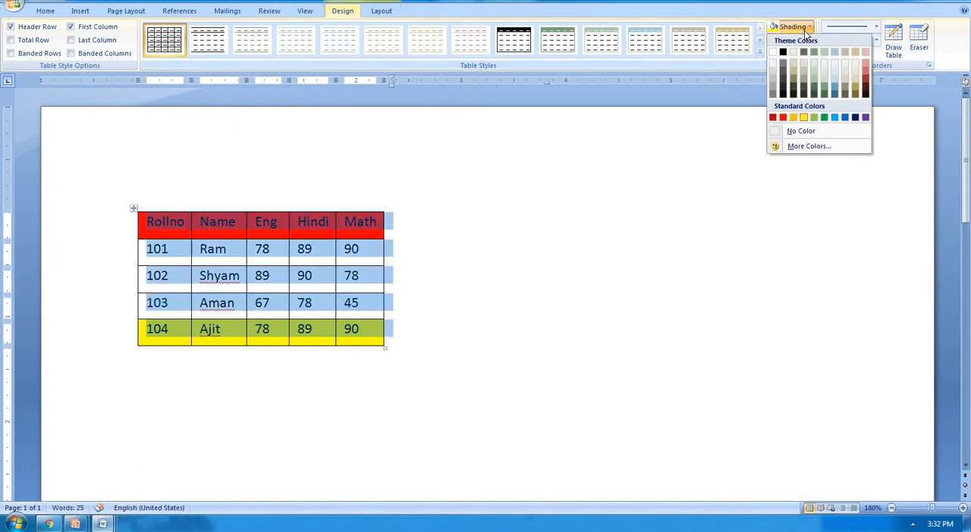
click(803, 132)
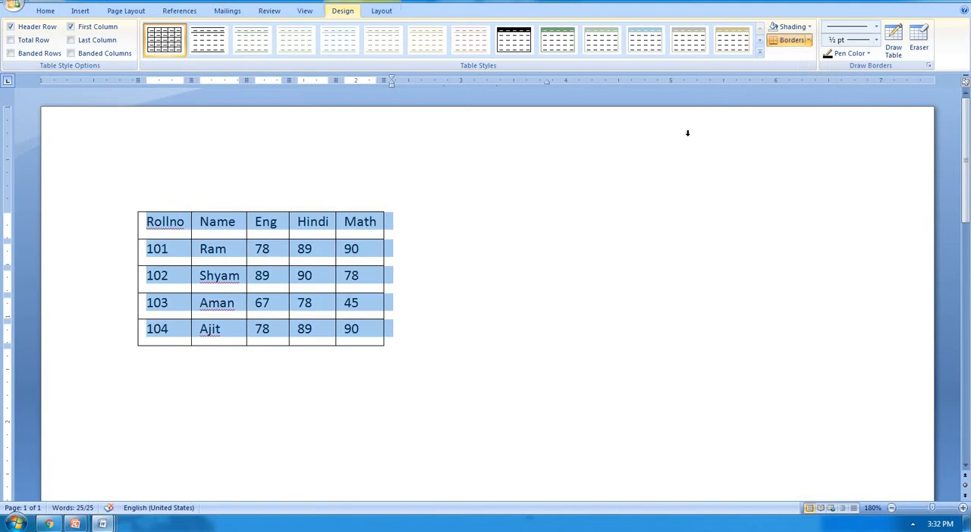
click(329, 258)
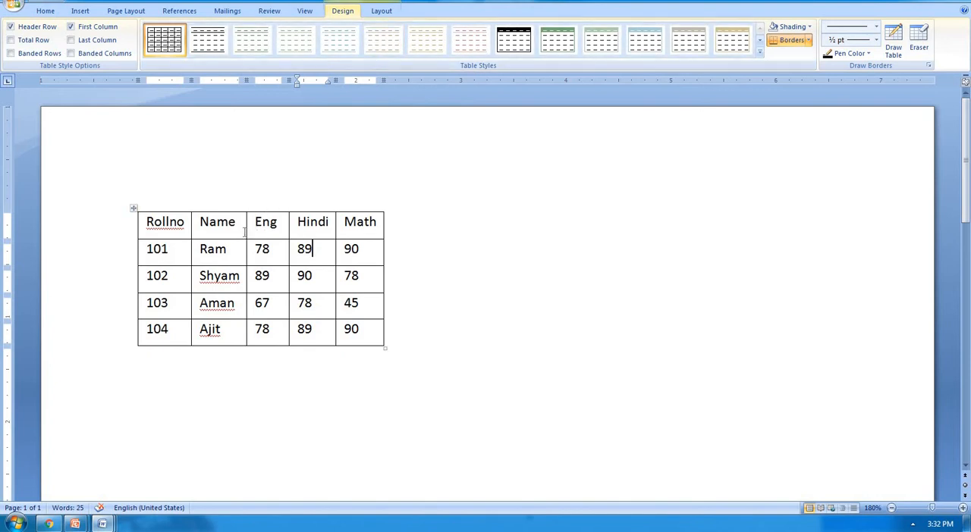
Step: Remove all borders from the Name, Eng and Hindi columns and hide the table gridlines
drag(245, 232, 327, 331)
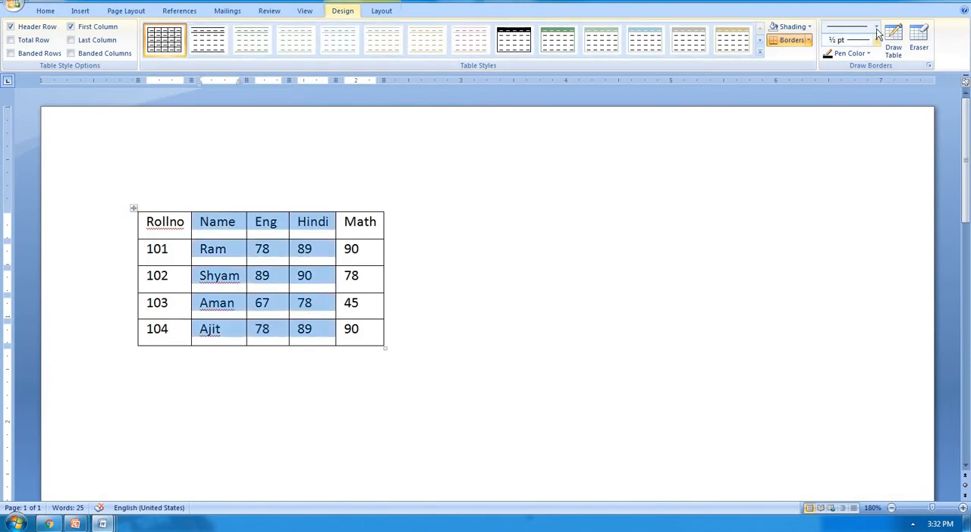
click(809, 43)
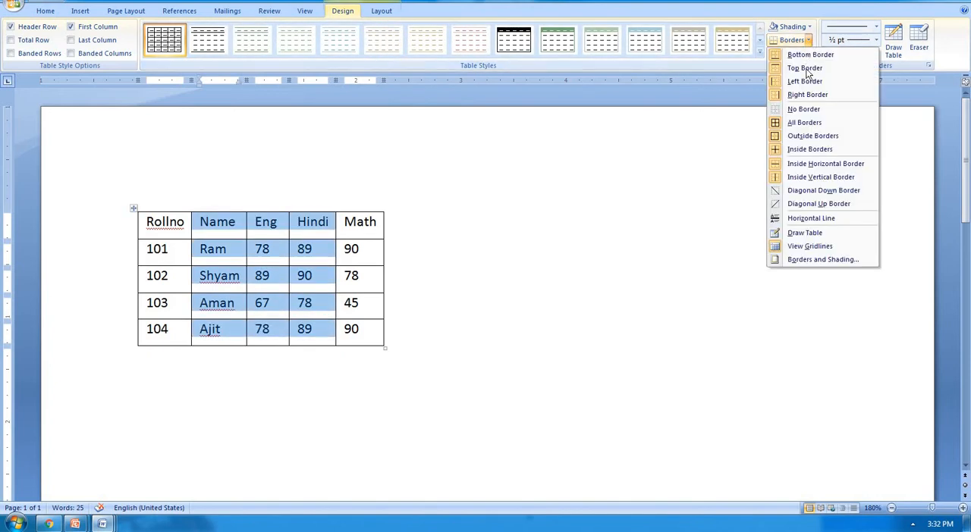
click(792, 108)
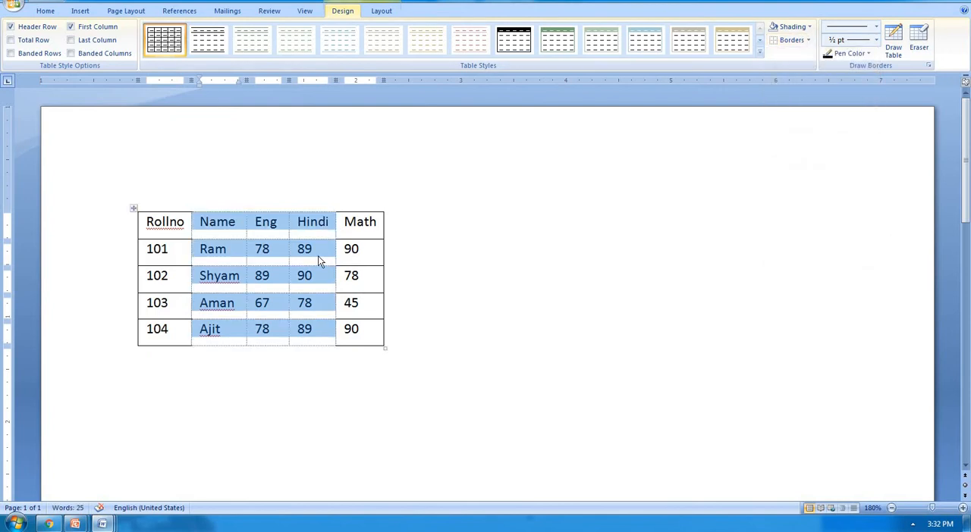
click(380, 10)
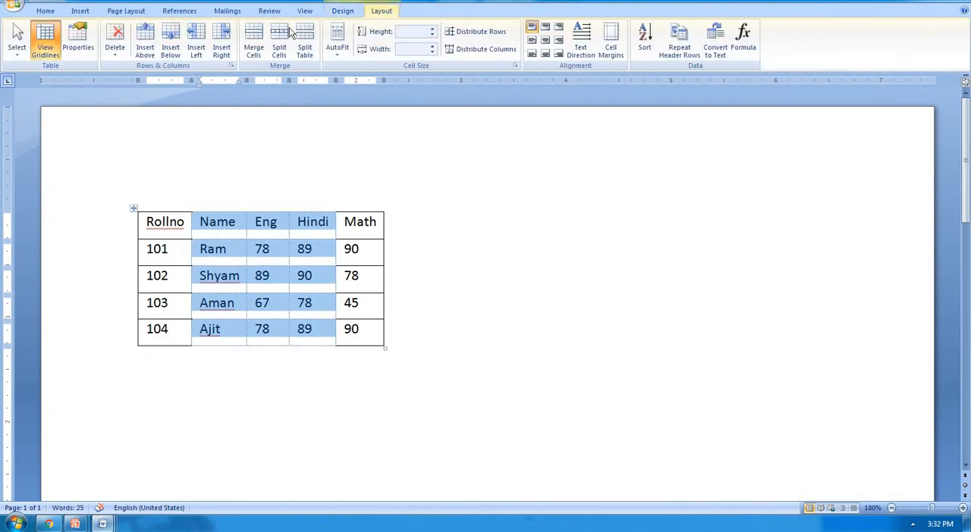
click(47, 34)
click(343, 11)
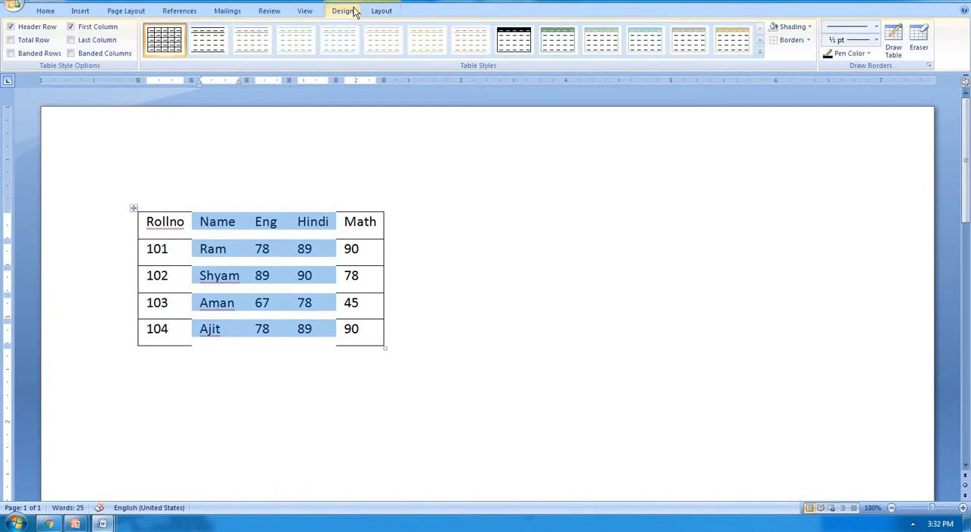
click(317, 248)
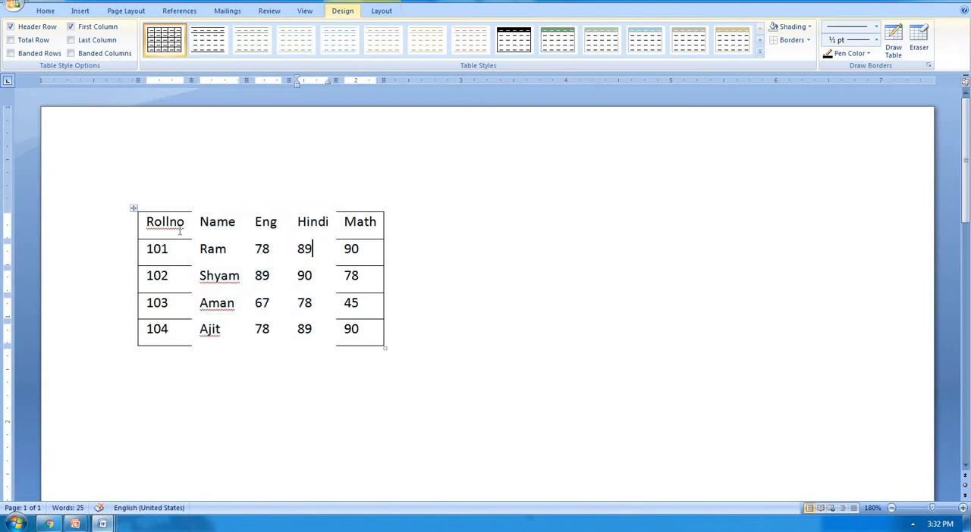
Step: Remove all borders from the whole marks table and show its gridlines
click(133, 209)
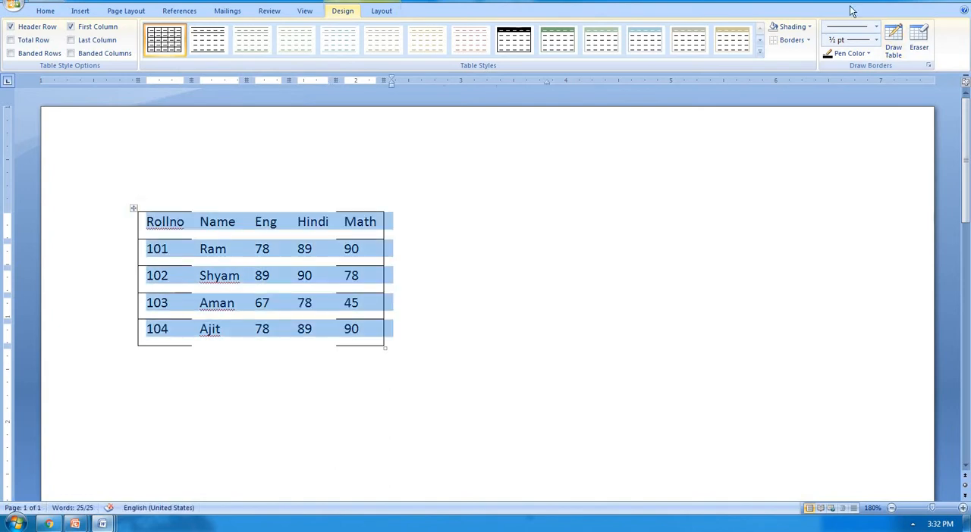
click(808, 40)
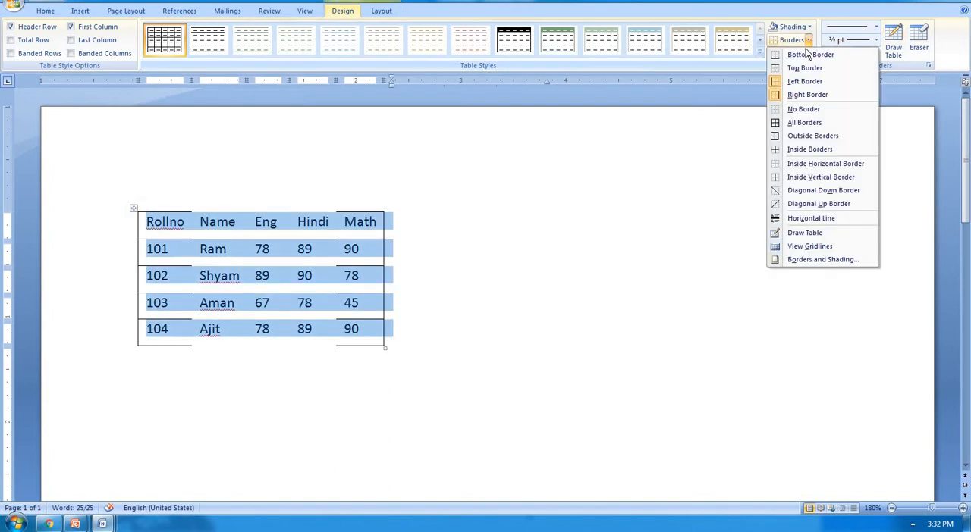
click(797, 108)
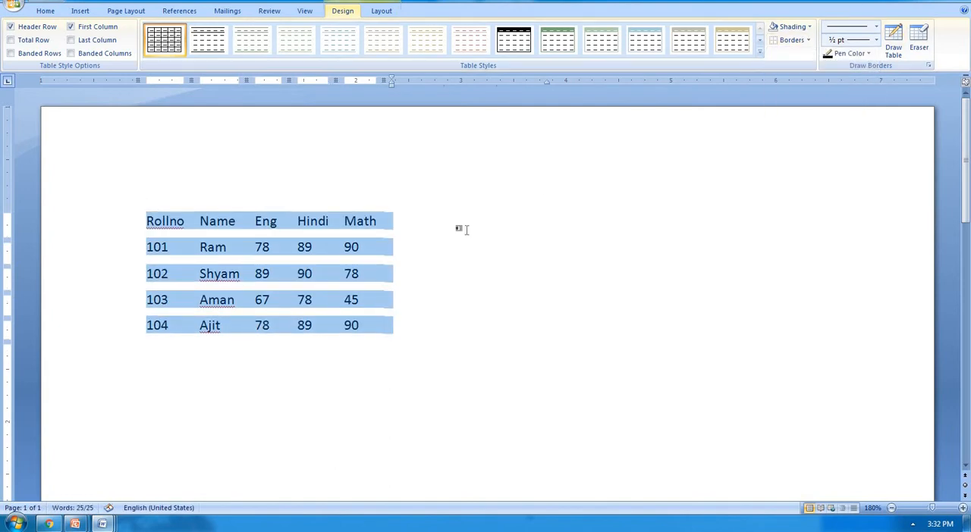
click(382, 253)
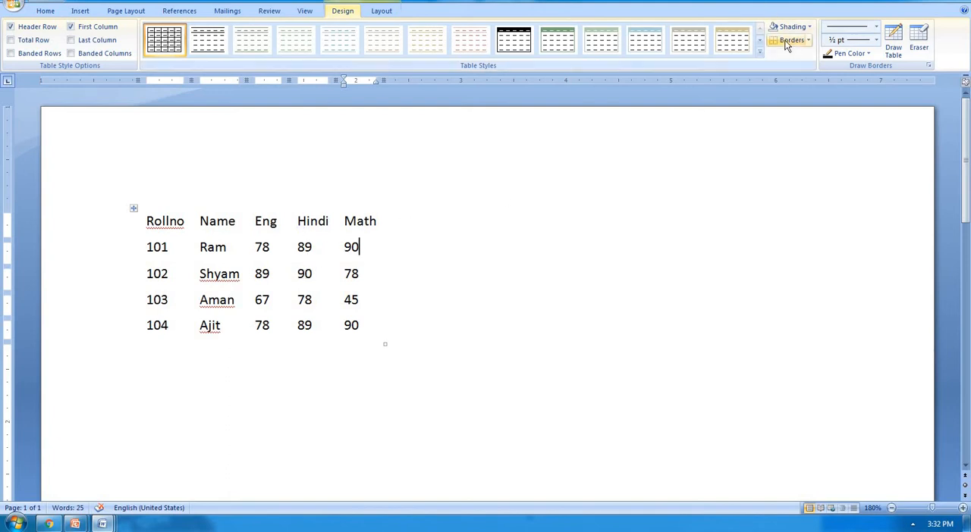
click(381, 12)
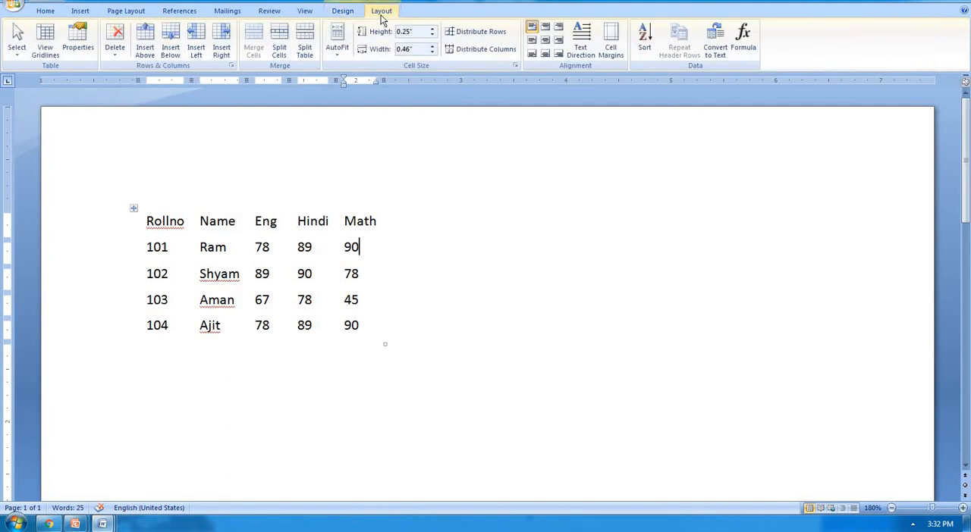
click(46, 42)
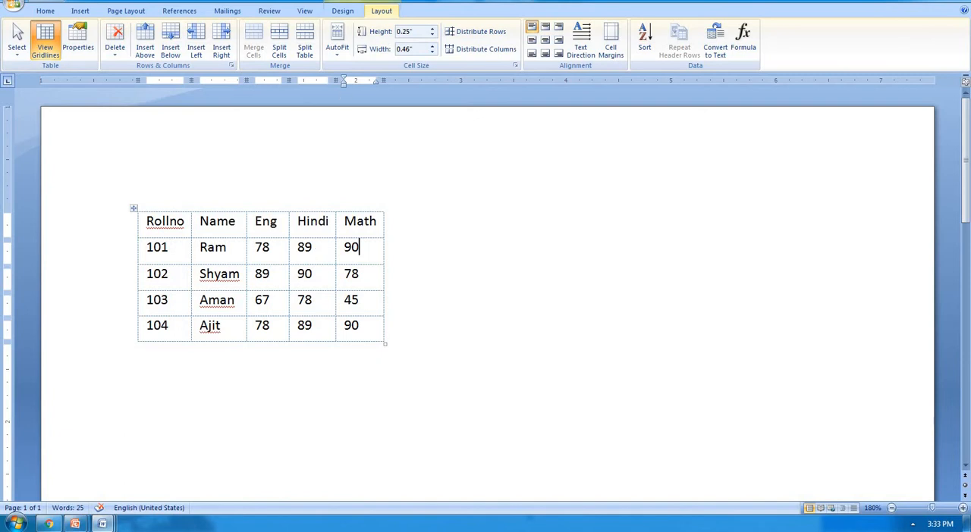
Step: Apply All Borders to the whole marks table
click(340, 11)
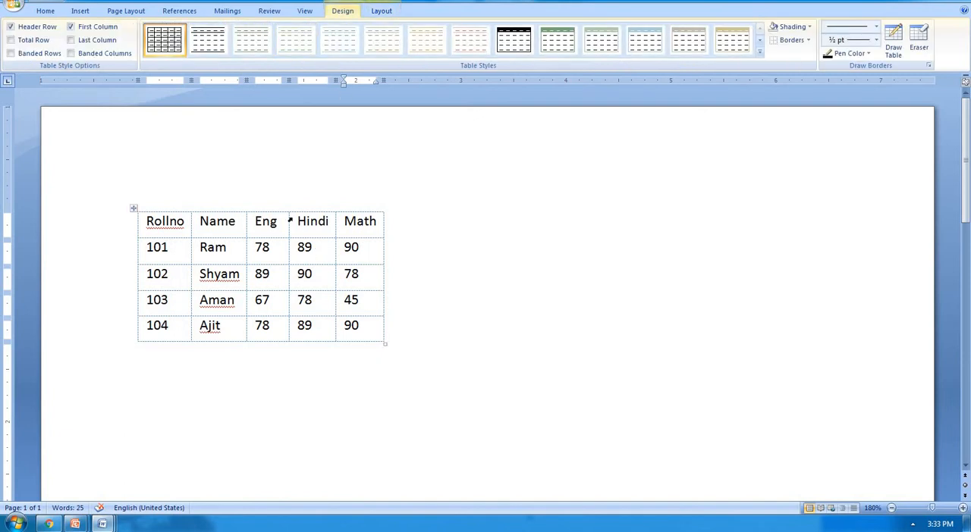
click(131, 207)
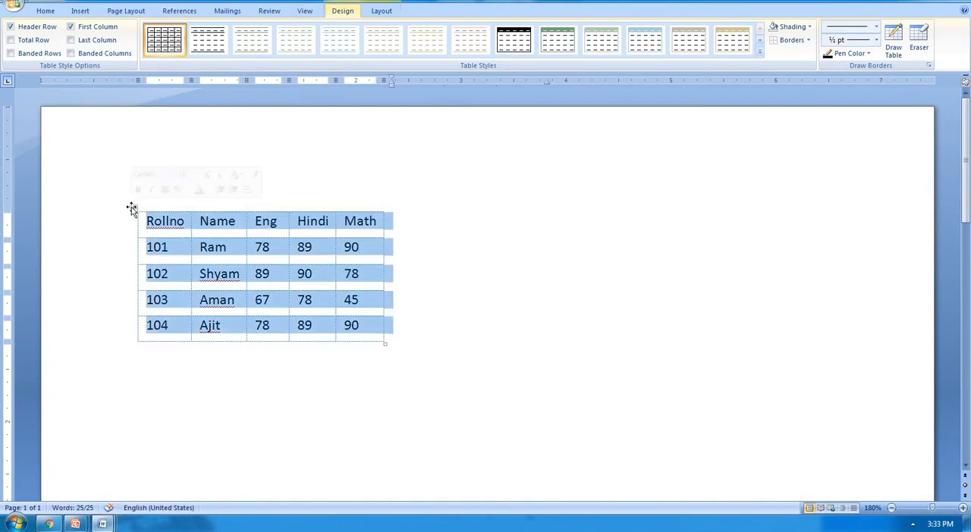
click(807, 41)
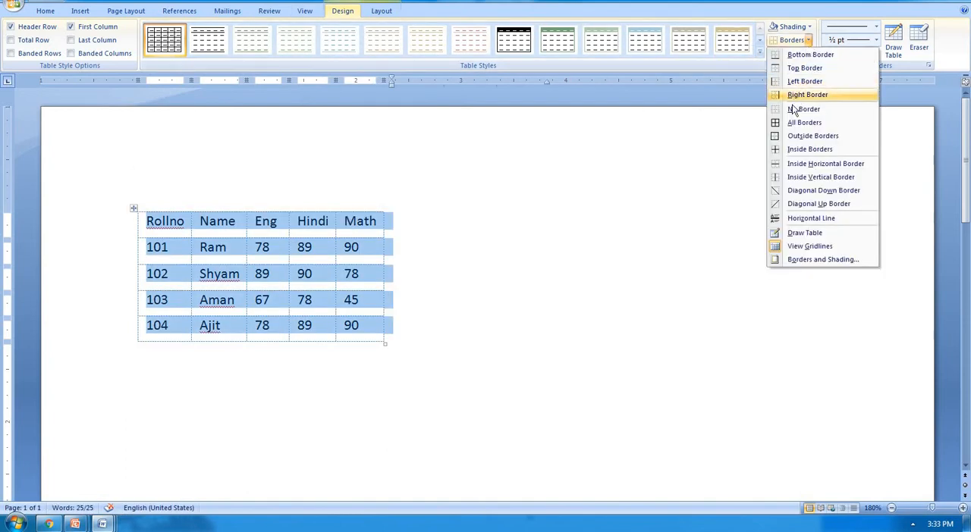
click(792, 124)
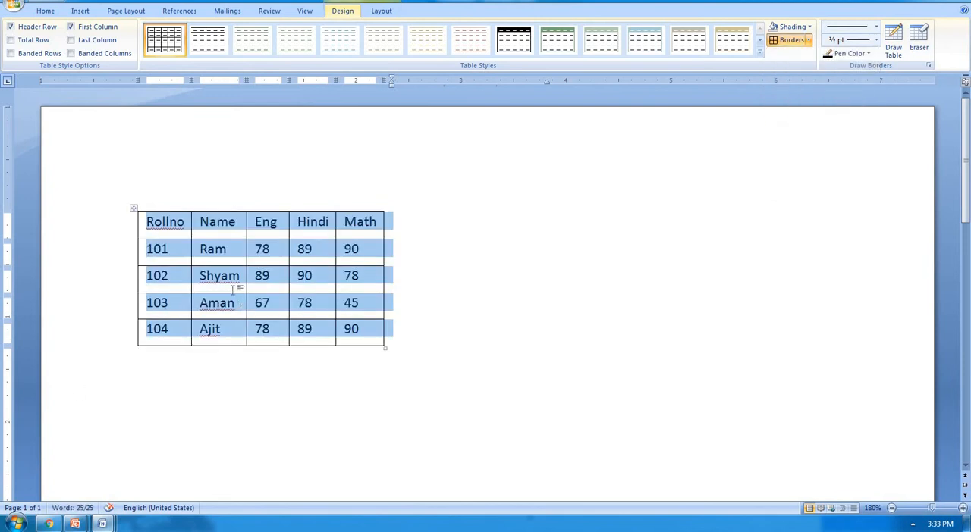
click(270, 277)
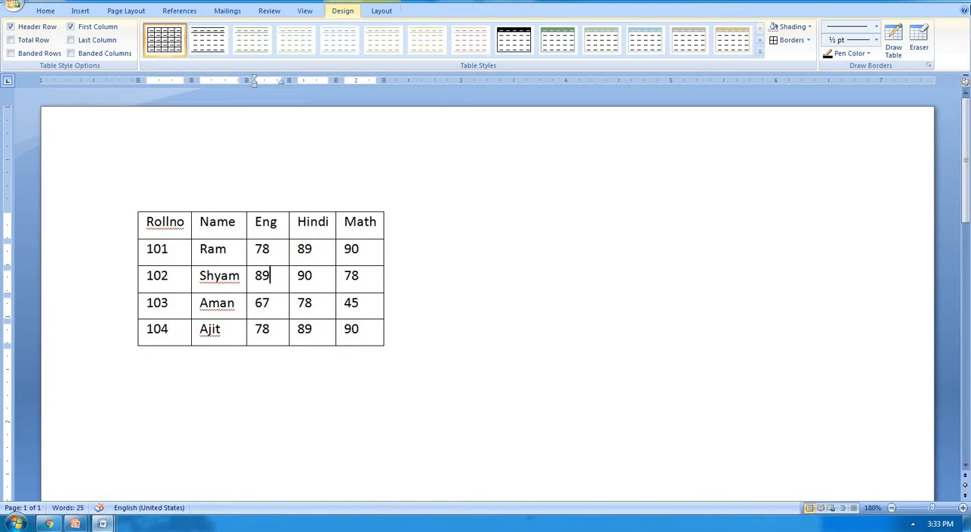
Step: Draw thick 3 pt multi-line borders along the Math column's outer edge and beneath the Hindi and Math cells of rows 101 and 102
click(876, 29)
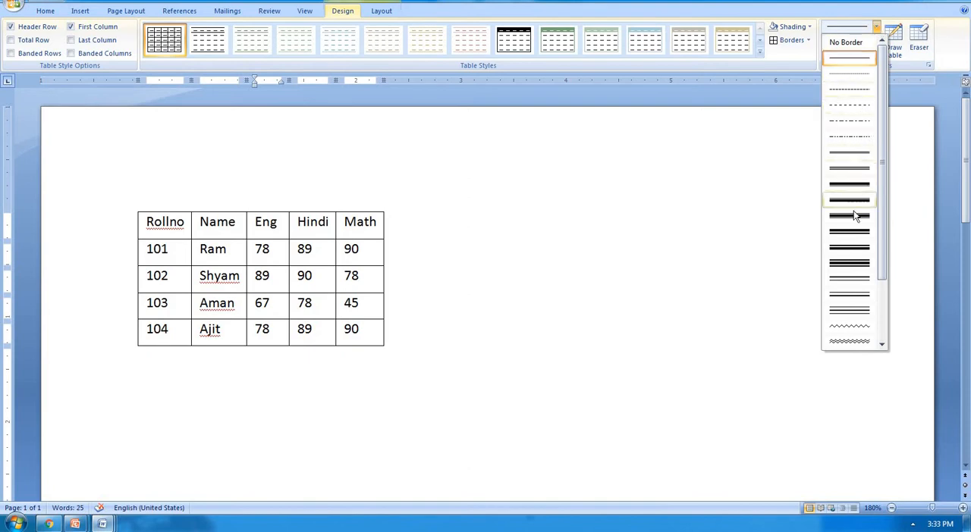
click(852, 263)
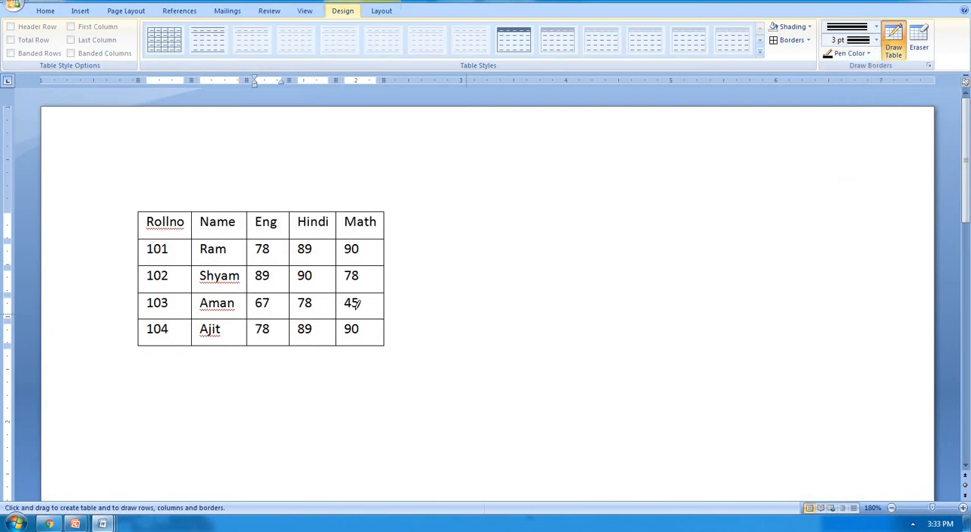
drag(384, 213, 387, 345)
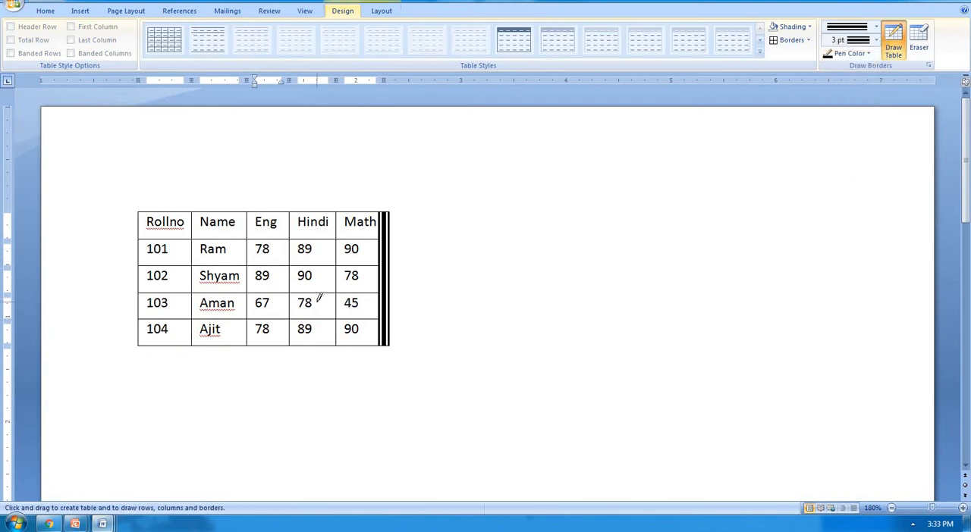
drag(317, 292, 379, 292)
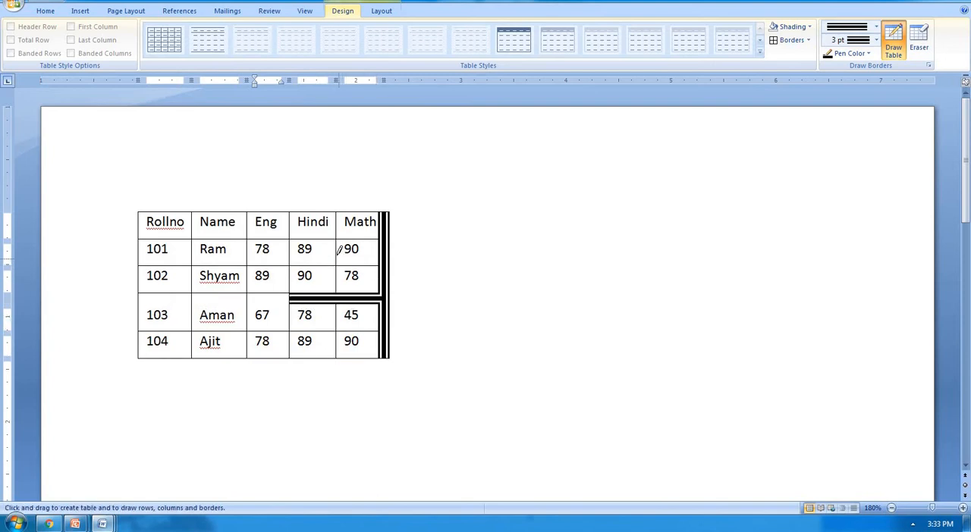
mouse_move(341, 238)
mouse_down()
mouse_move(331, 278)
mouse_move(337, 352)
mouse_up()
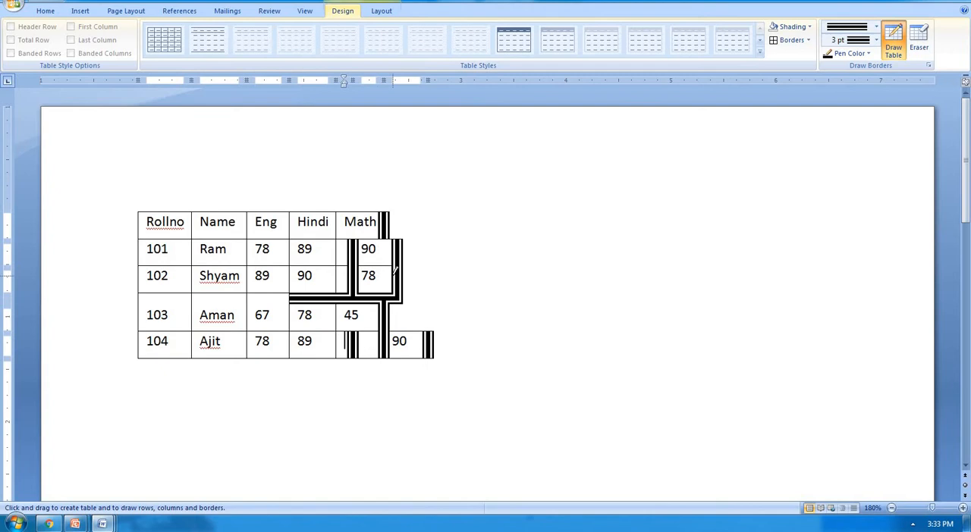
key(ctrl+z)
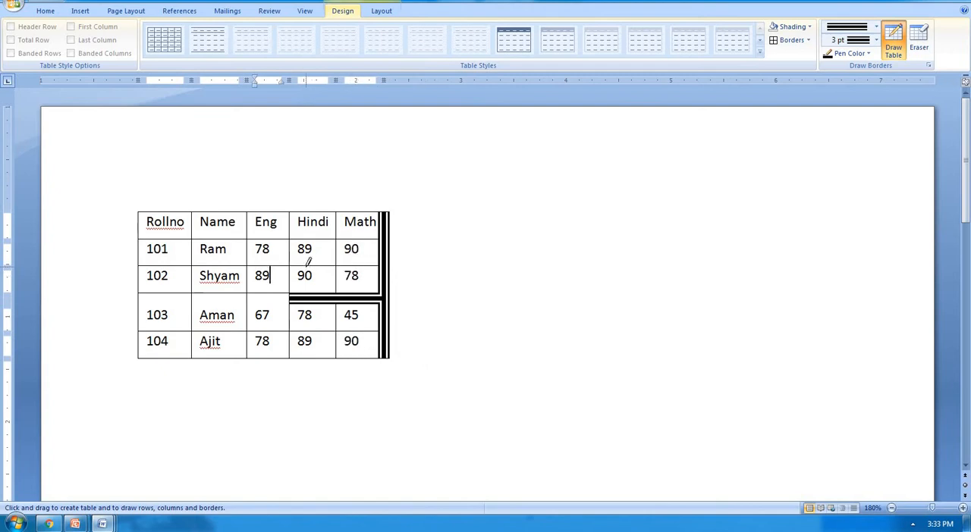
mouse_move(303, 258)
mouse_down()
mouse_move(353, 253)
mouse_move(349, 265)
mouse_up()
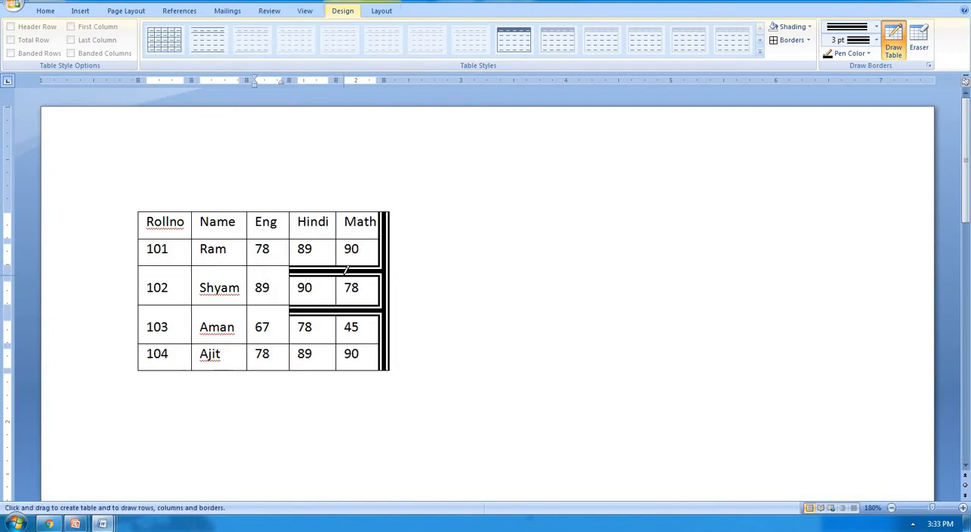
Step: Draw 1 ½ pt borders beneath Ram's Name and Eng cells and between the Name and Eng columns
click(875, 40)
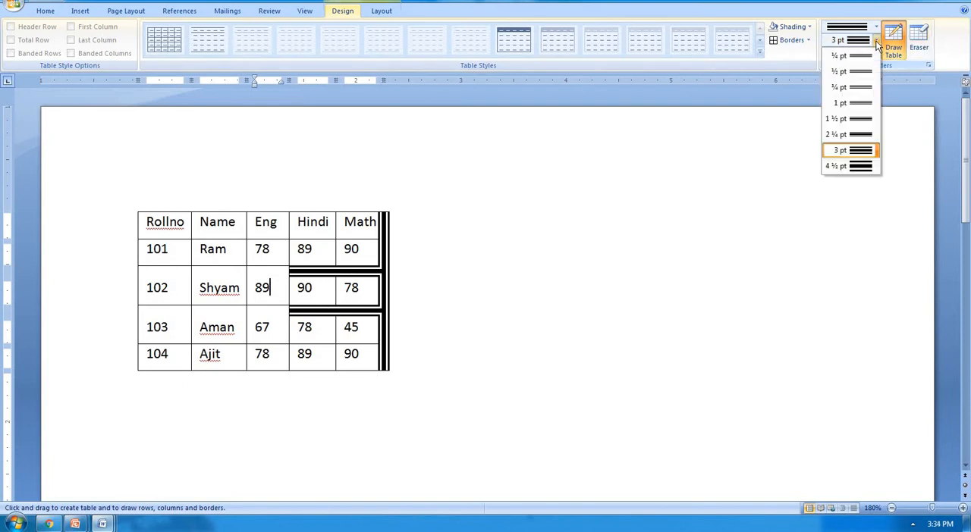
click(855, 119)
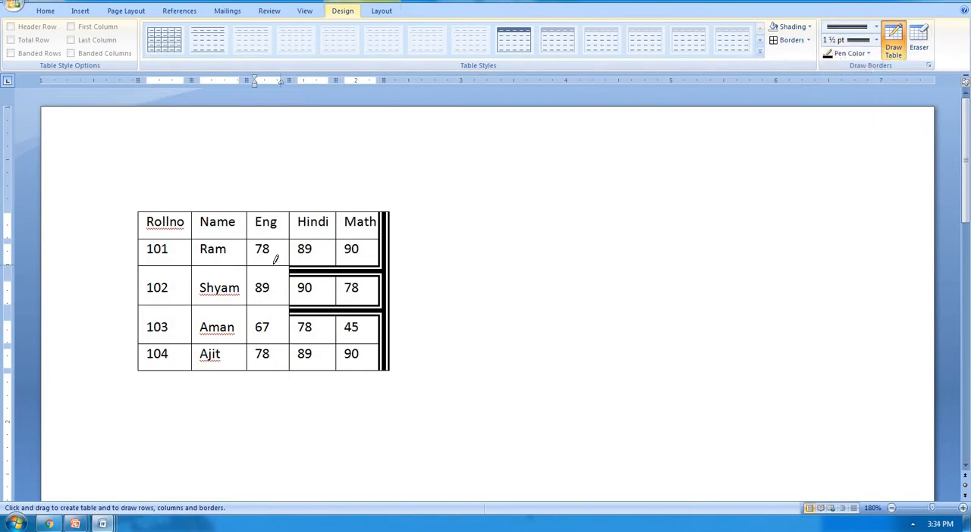
drag(294, 262, 349, 260)
drag(197, 266, 242, 262)
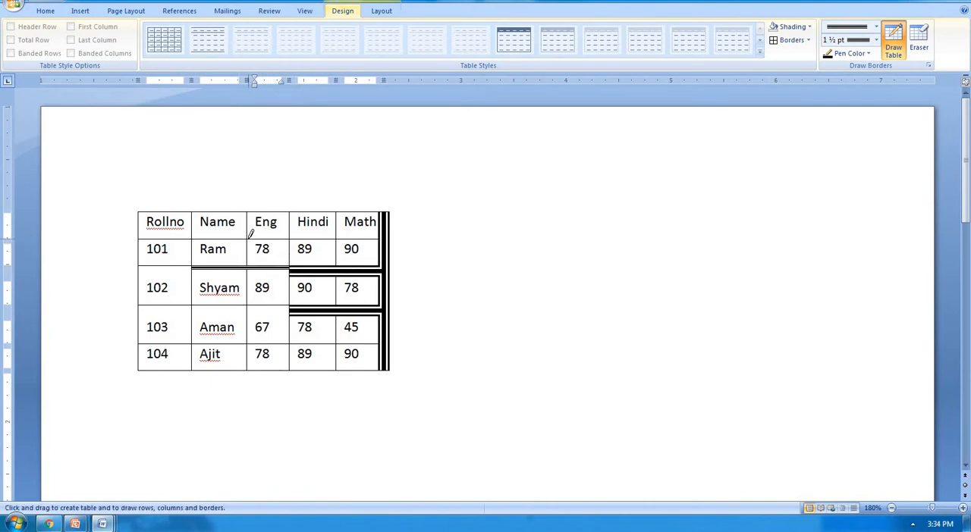
drag(248, 227, 248, 345)
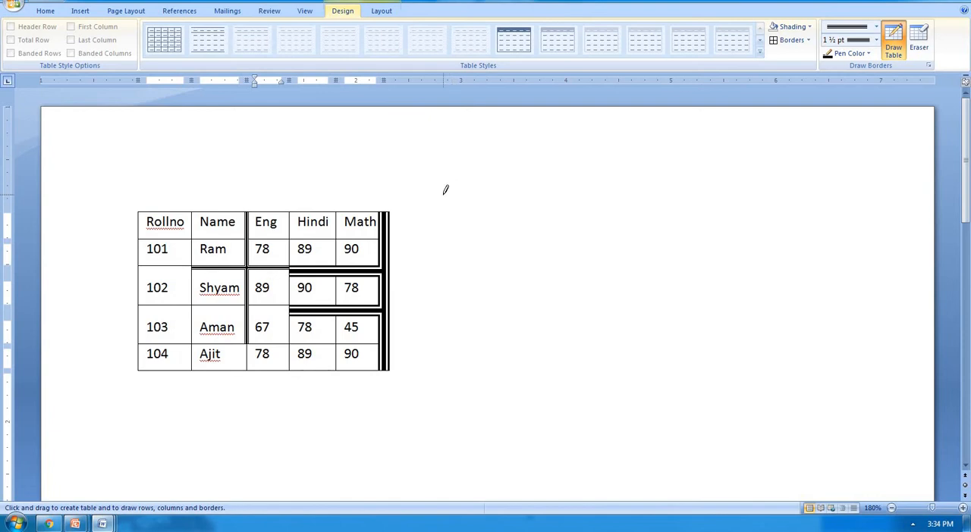
Step: Draw gold borders under the header and row 102 from Rollno through Eng, and between the Rollno and Name columns
click(868, 53)
click(847, 158)
drag(160, 238, 284, 238)
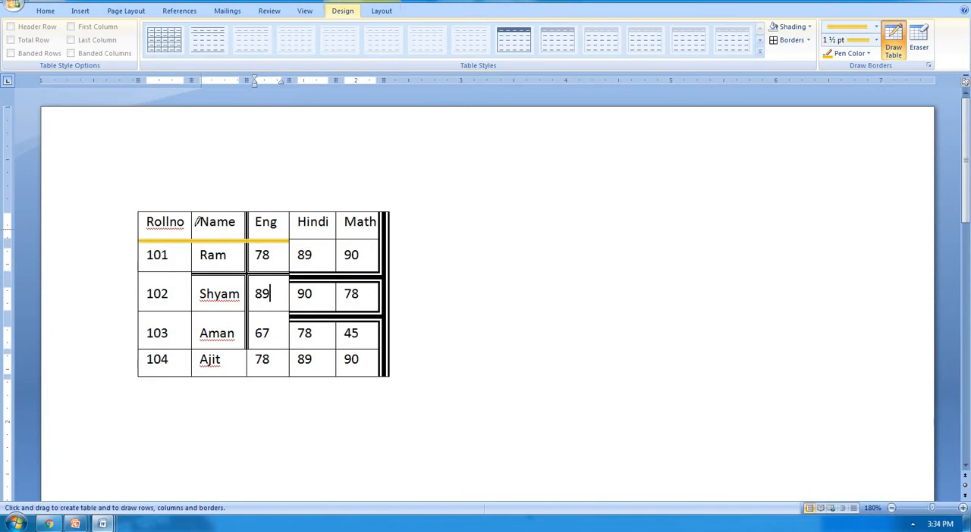
drag(193, 212, 194, 376)
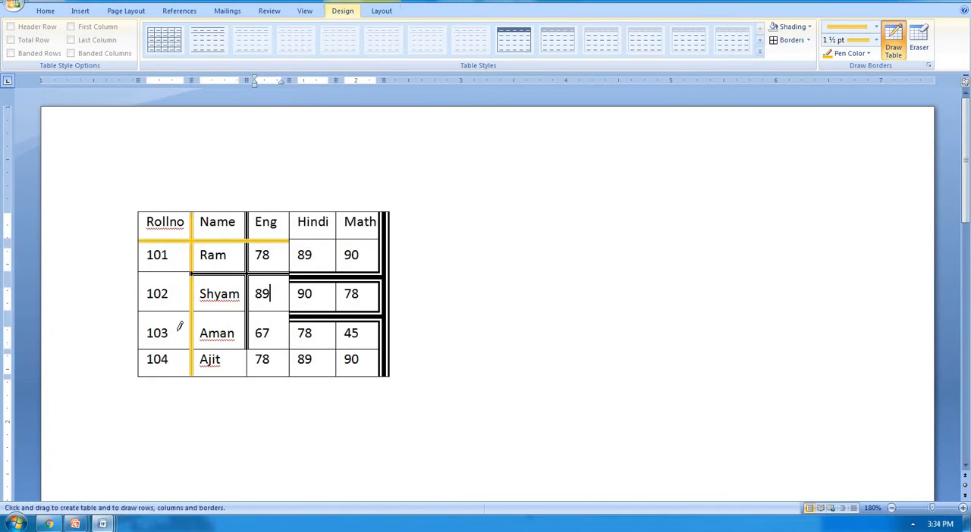
drag(168, 307, 379, 311)
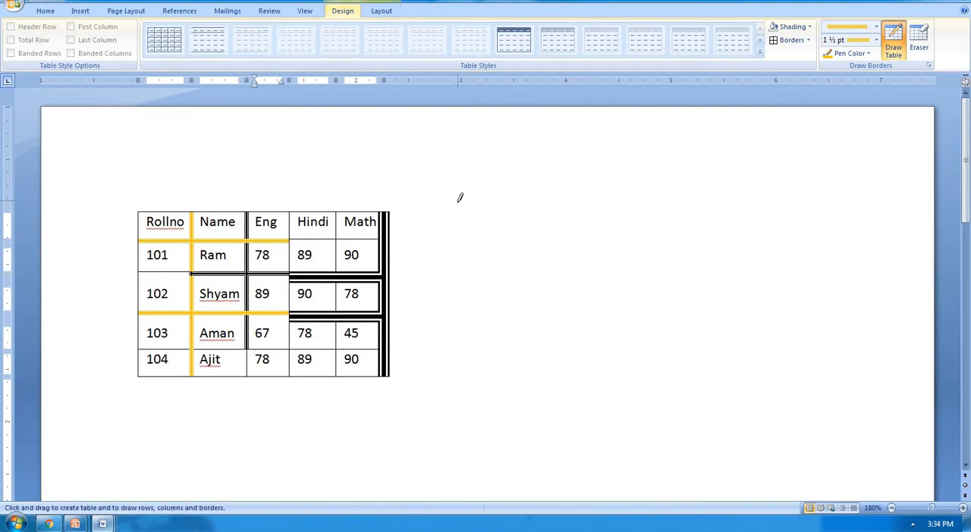
Step: Draw a separate gold table beside the marks table and divide it into two rows and two columns
mouse_move(458, 200)
mouse_down()
mouse_move(740, 392)
mouse_move(919, 362)
mouse_move(892, 292)
mouse_move(879, 354)
mouse_up()
drag(458, 281, 710, 280)
drag(695, 202, 696, 363)
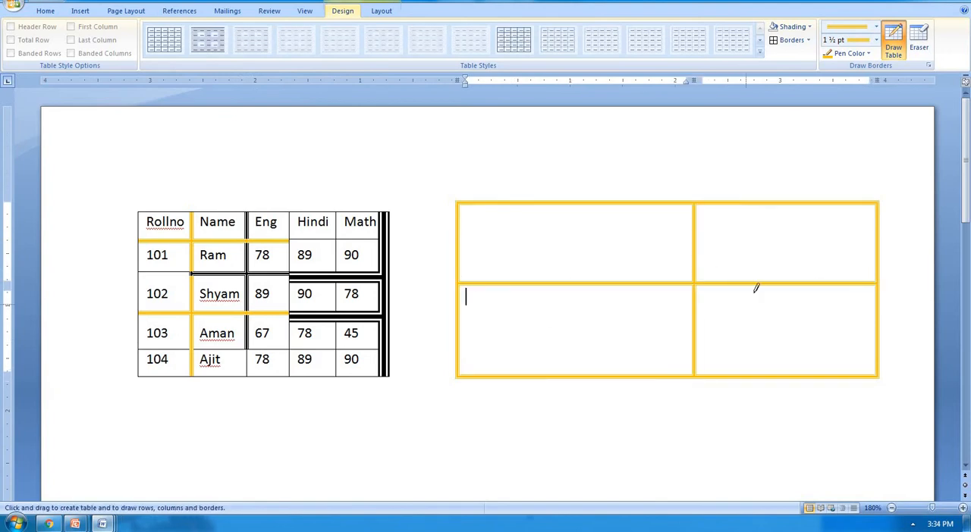
Step: Split the new table's lower row with four extra vertical lines and one horizontal line across its first four cells
mouse_move(756, 288)
mouse_down()
mouse_move(759, 314)
mouse_move(662, 353)
mouse_up()
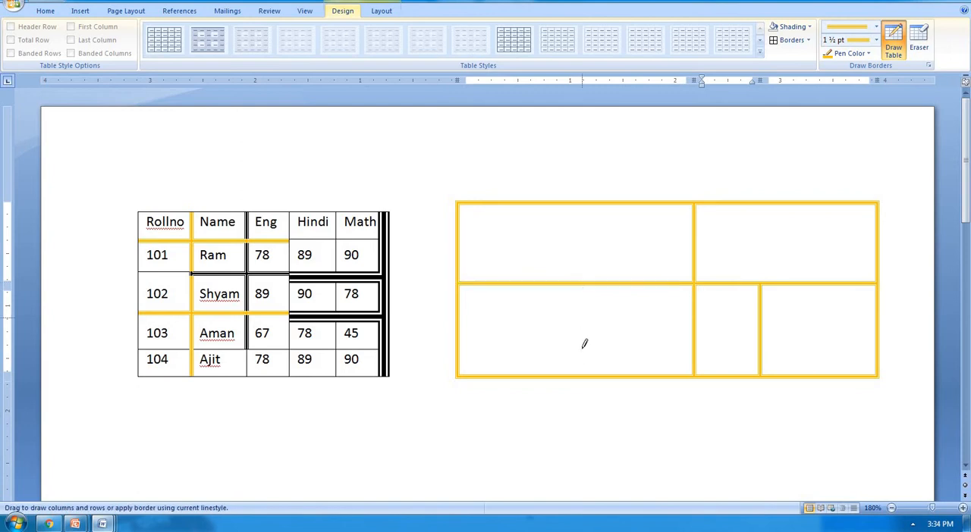
drag(584, 343, 583, 365)
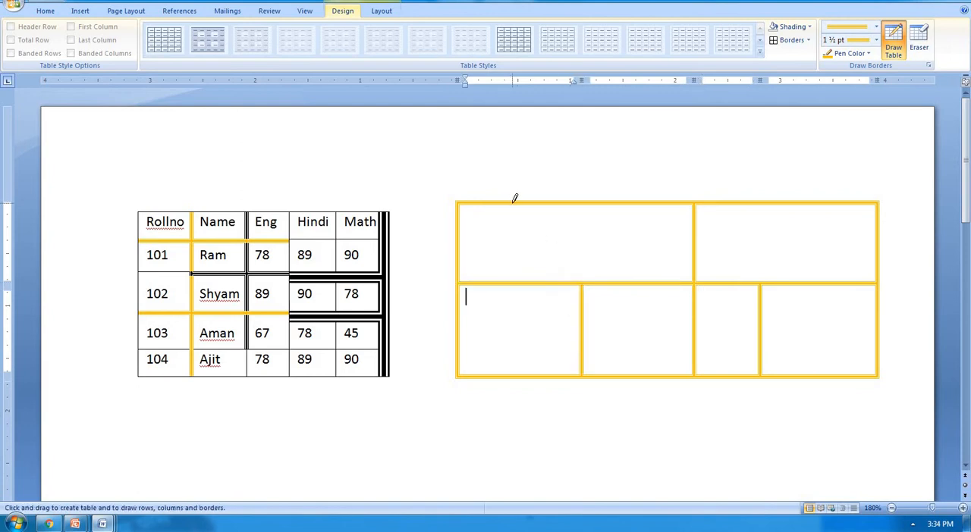
drag(513, 203, 501, 372)
drag(530, 285, 529, 372)
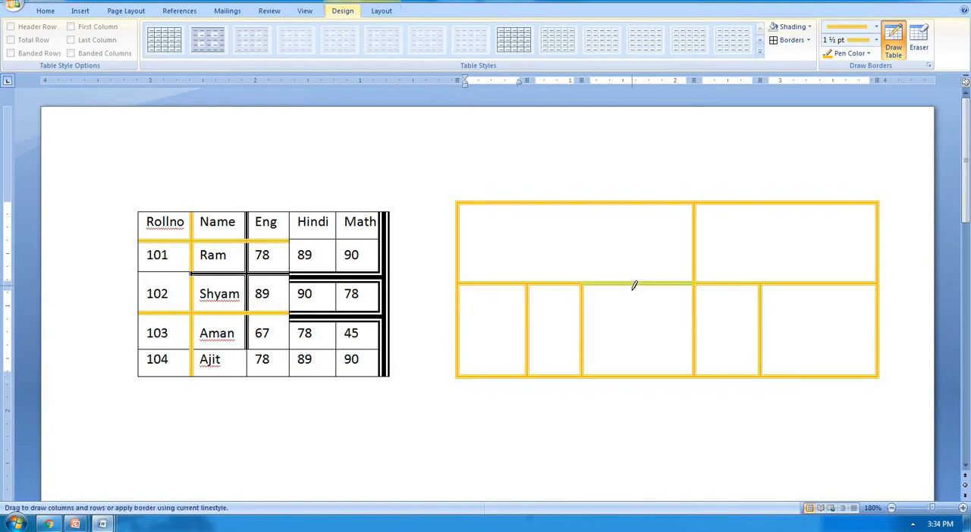
drag(634, 285, 633, 374)
mouse_move(461, 324)
mouse_down()
mouse_move(641, 318)
mouse_move(643, 327)
mouse_up()
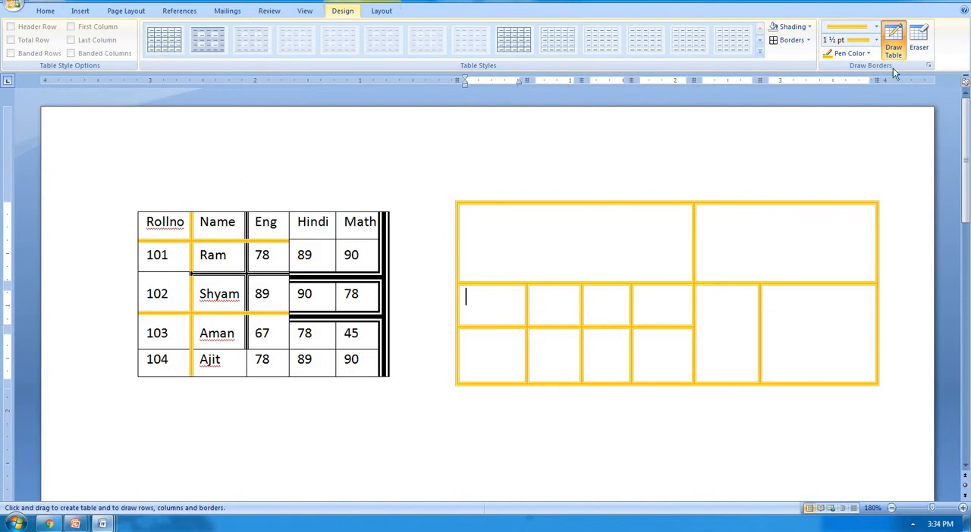
Step: Erase the vertical dividers in the drawn table's split lower cells, and erase the rest of that table
click(918, 40)
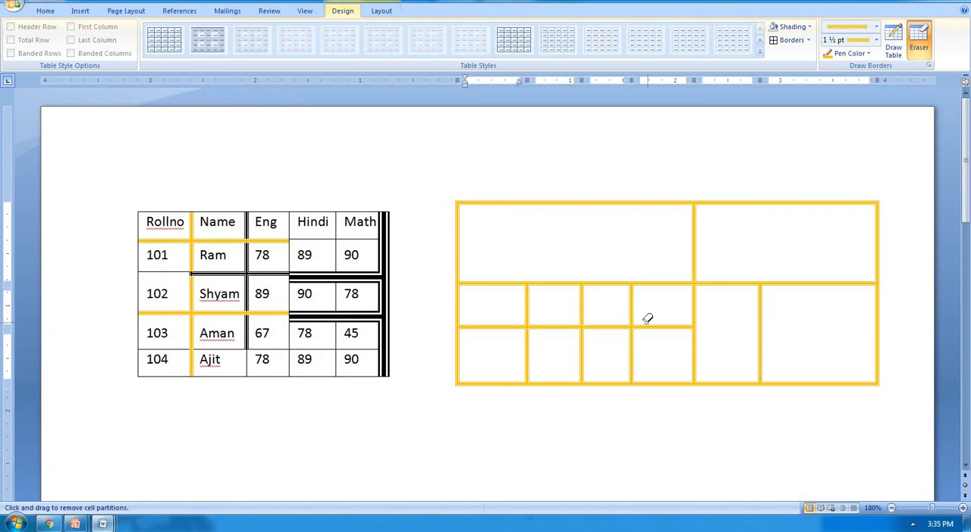
click(632, 292)
drag(648, 322, 654, 326)
click(630, 340)
click(582, 343)
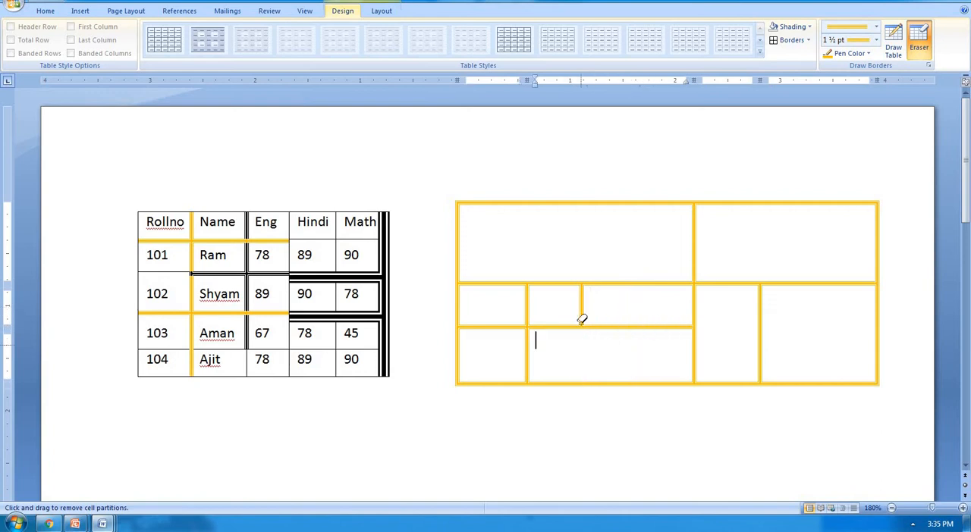
click(581, 320)
click(530, 309)
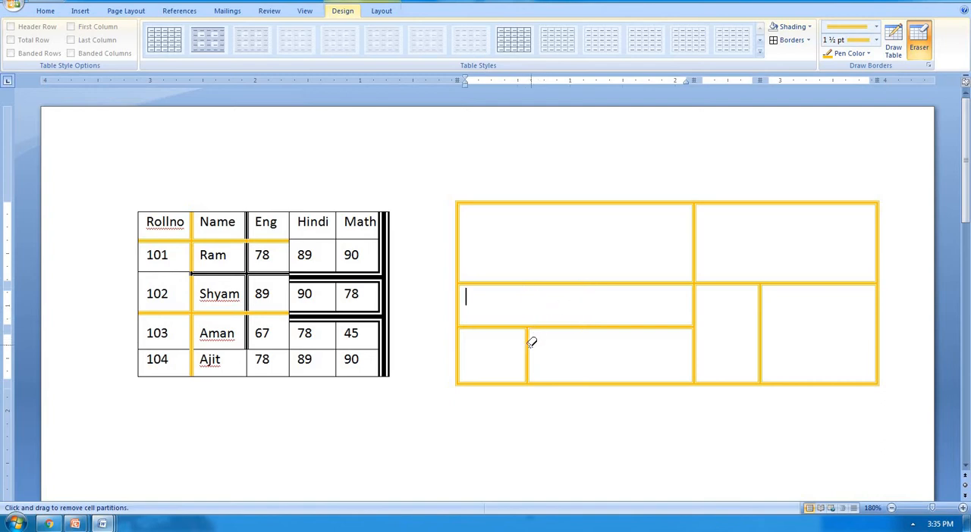
click(530, 343)
drag(531, 275, 795, 355)
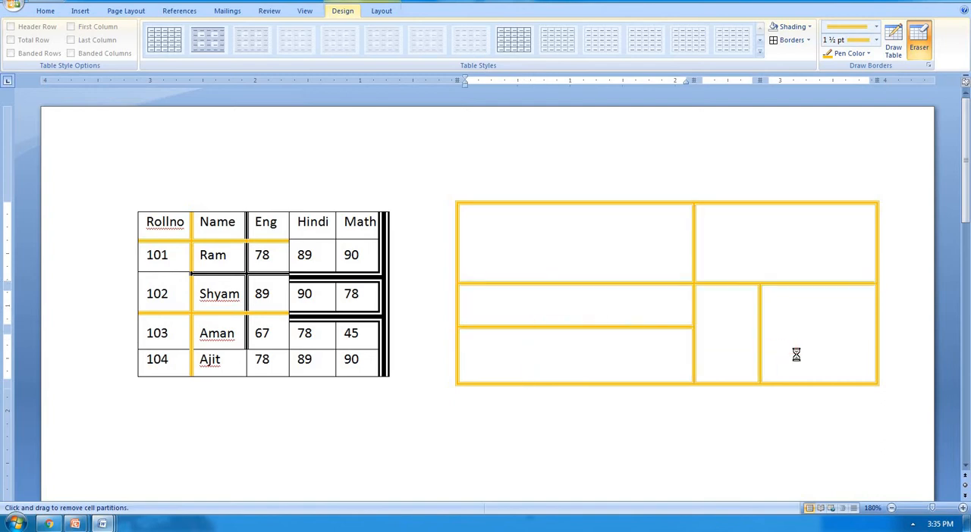
drag(686, 203, 884, 394)
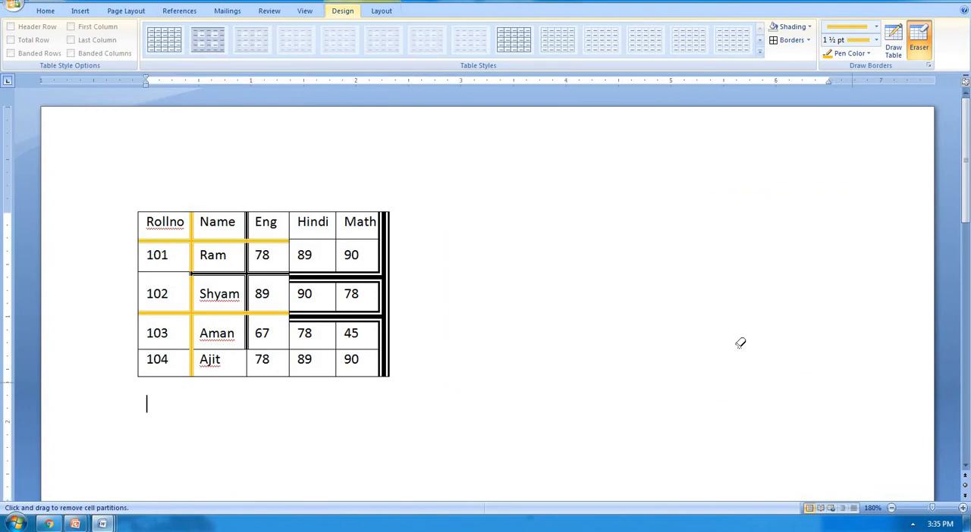
Step: Try erasing the cell partitions in the marks table's upper rows, and undo the erasure
mouse_move(155, 240)
mouse_down()
mouse_move(213, 267)
mouse_move(381, 308)
mouse_up()
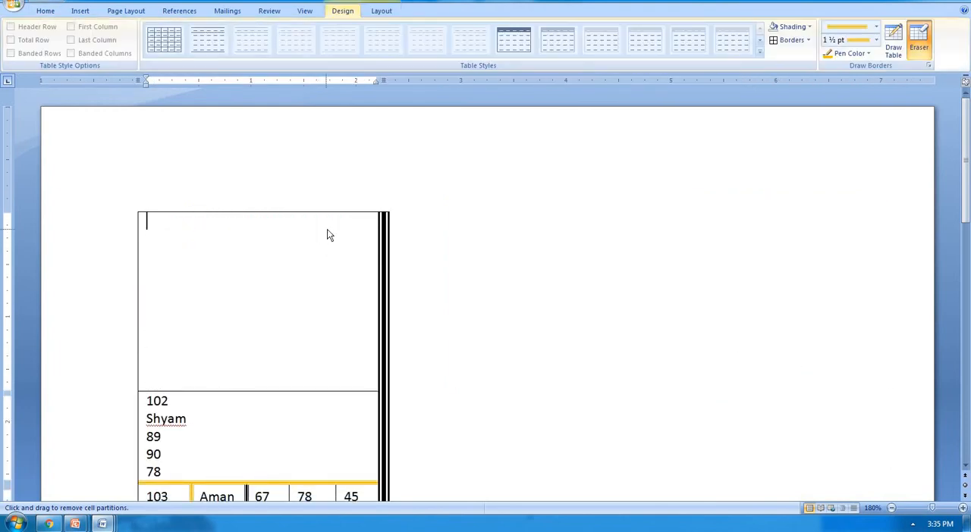
key(ctrl+z)
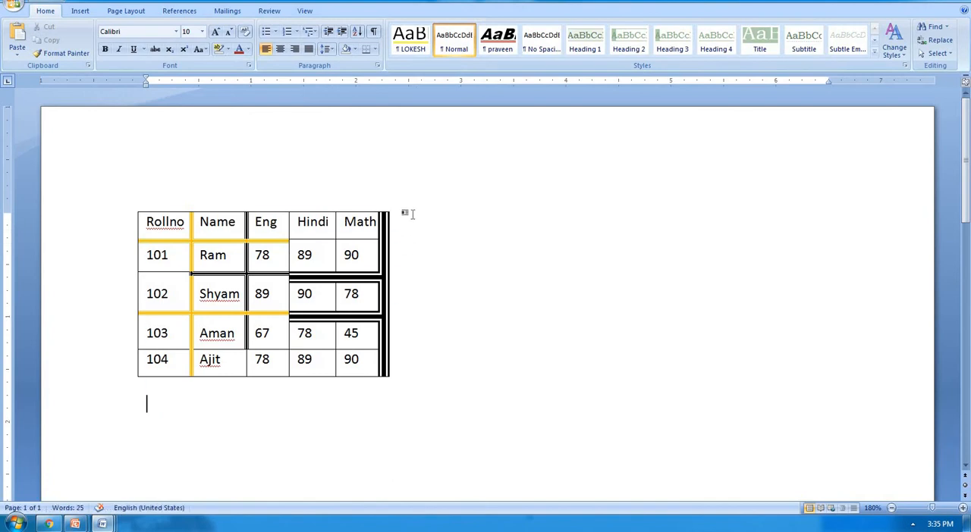
Step: Clear the whole document and create a one-row, four-column table from a text line of plus signs and hyphens
key(ctrl+a)
key(Delete)
text(+)
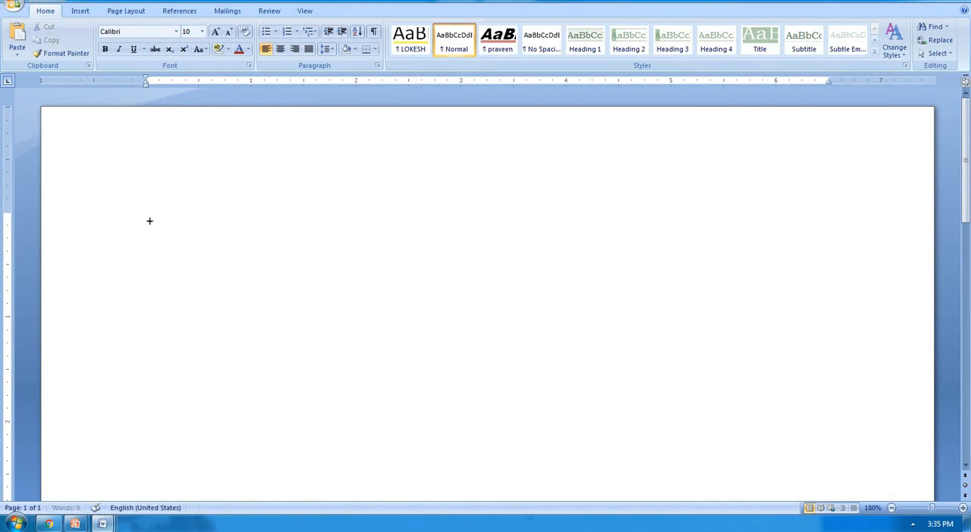
text(------------------+------------------+)
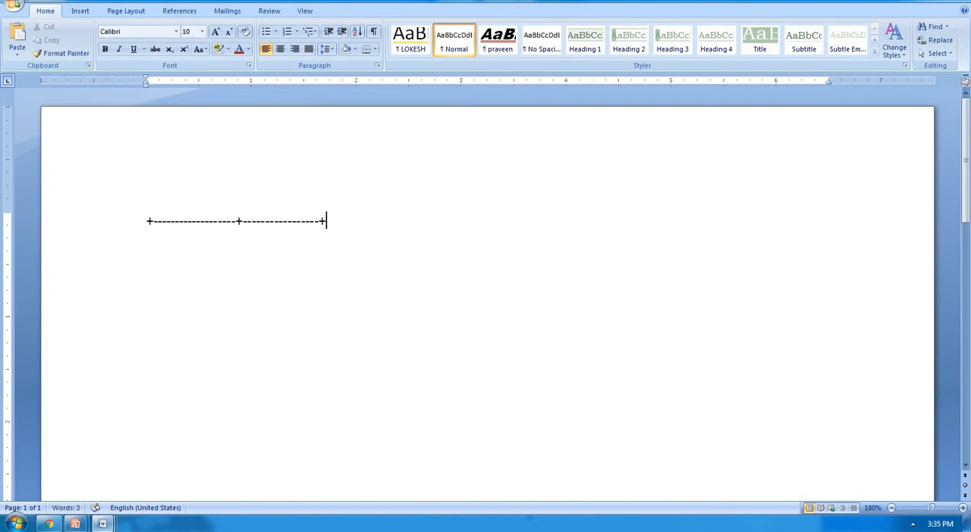
text(-------------------+------------------+)
key(Return)
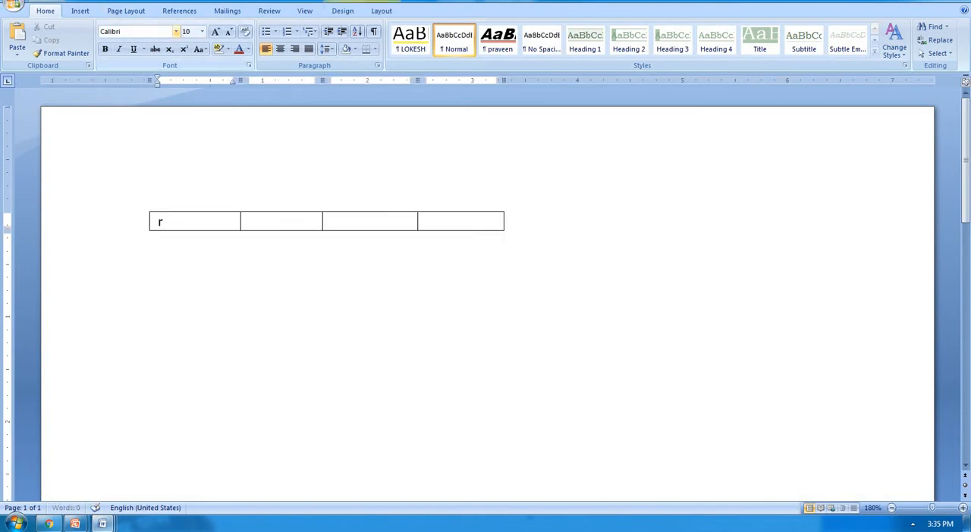
Step: Fill the table's header cells with Rollno, Name, Eng and Hindi, and add a new row below
text(rollnon)
key(BackSpace)
key(Tab)
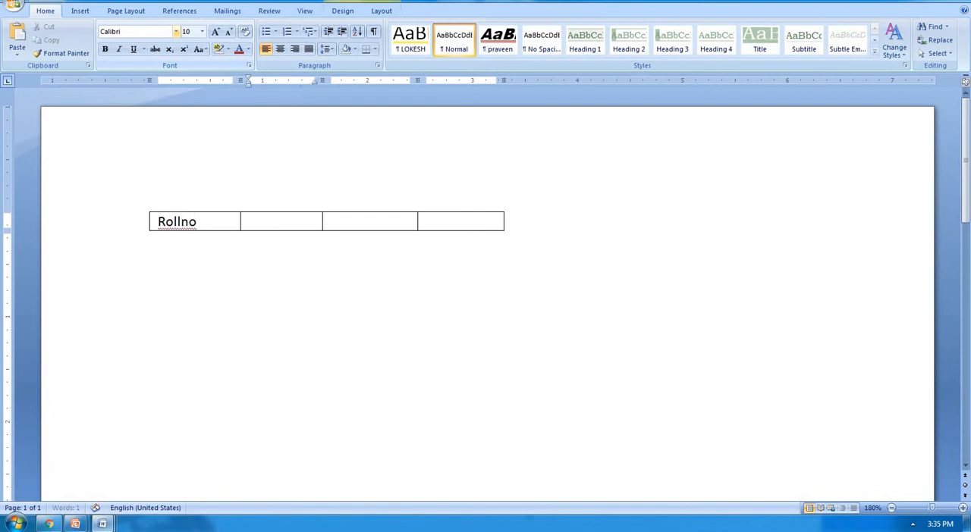
text(name)
key(Tab)
text(Eng)
text(hind)
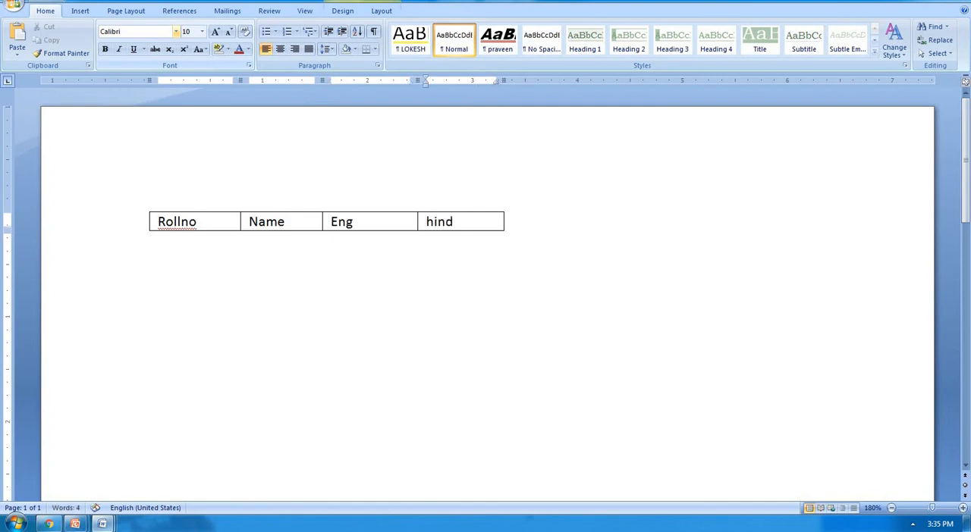
text(i)
key(Tab)
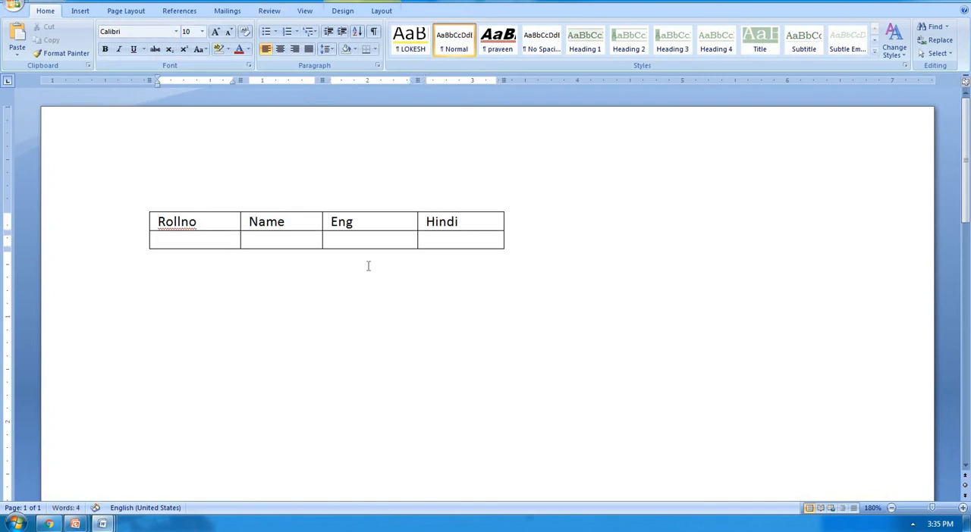
Step: Fill the second row with roll number 101, a student's name and marks 78 and 89, and add another row
text(101)
key(Tab)
text(ram)
key(Tab)
text(78)
key(Tab)
text(89)
key(Tab)
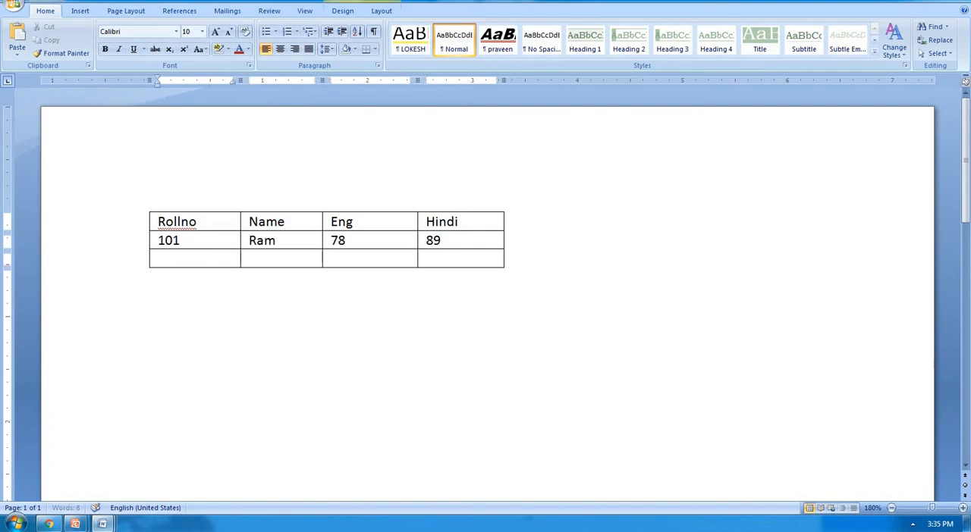
Step: Fill the third row with roll number 102, a student's name and marks 45 and 85, and add another row
text(12)
key(BackSpace)
text(02)
key(Tab)
text(aman)
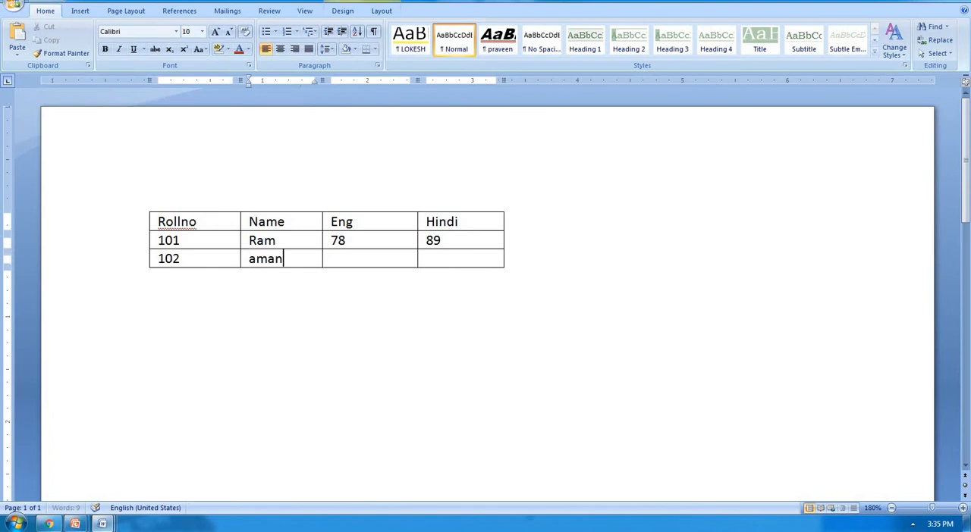
key(Tab)
text(45)
key(Tab)
text(85)
key(Tab)
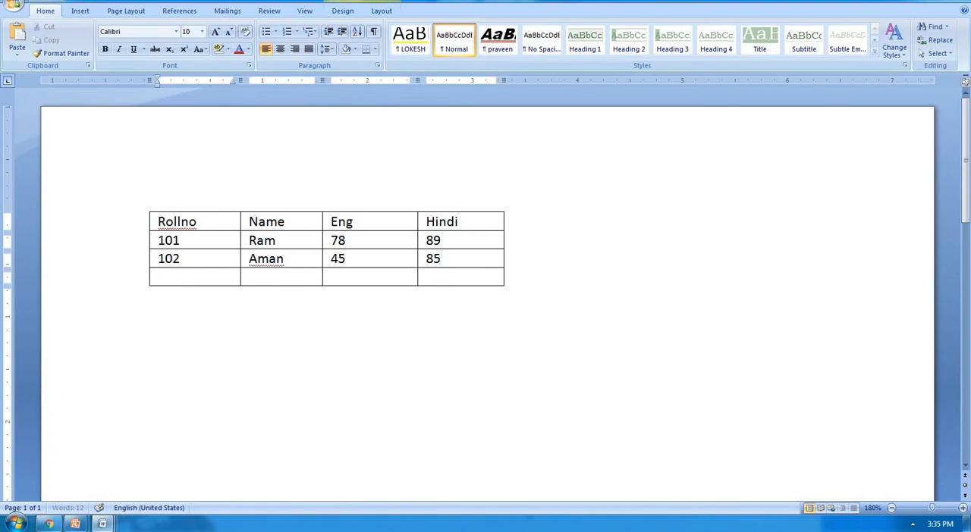
Step: Fill the fourth row with roll number 103, a student's name and marks 45 and 85
text(103)
key(Tab)
text(deepak)
key(Tab)
text(45)
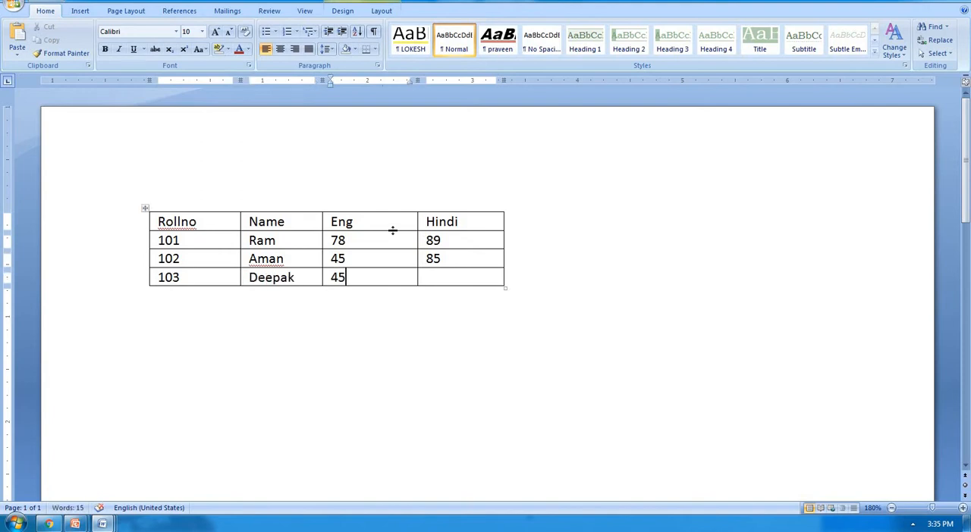
key(Tab)
text(85)
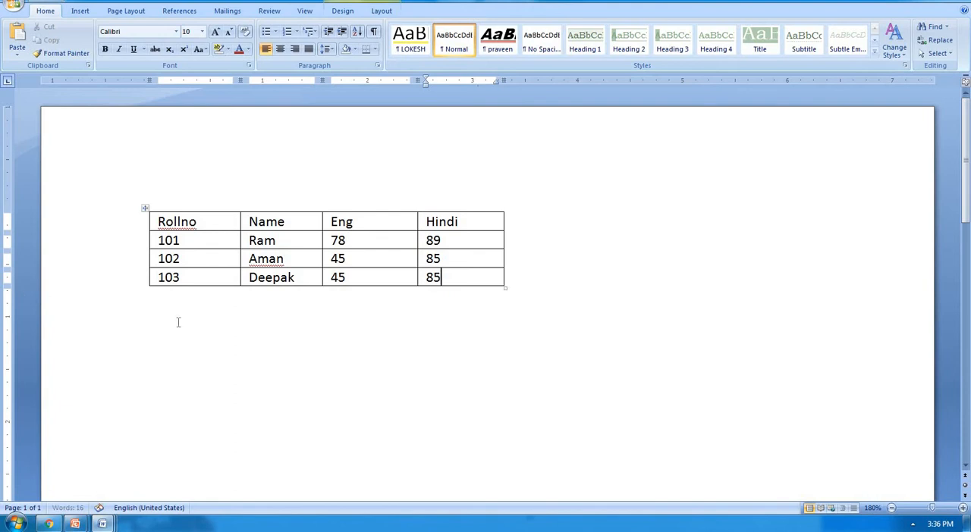
Step: Use the table Select command on the Rollno cell to select the cell and its whole row
click(212, 220)
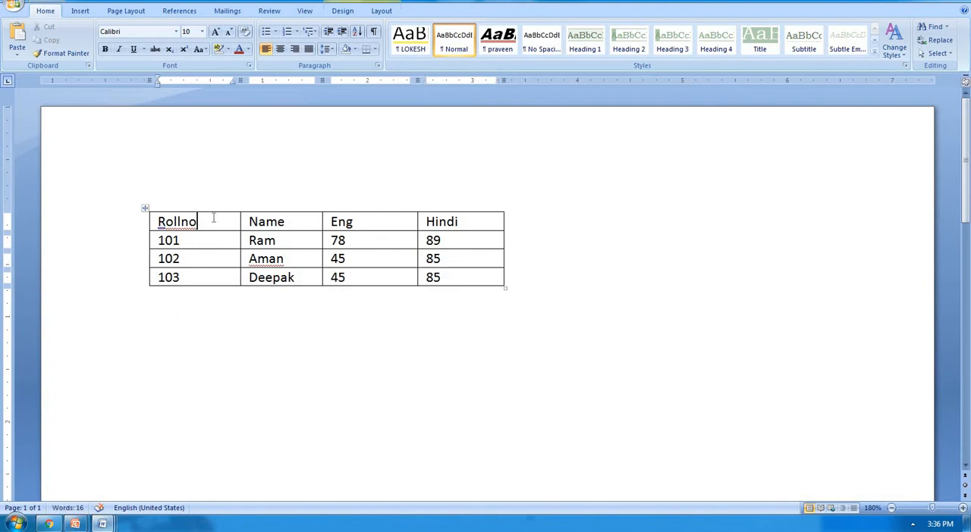
click(381, 11)
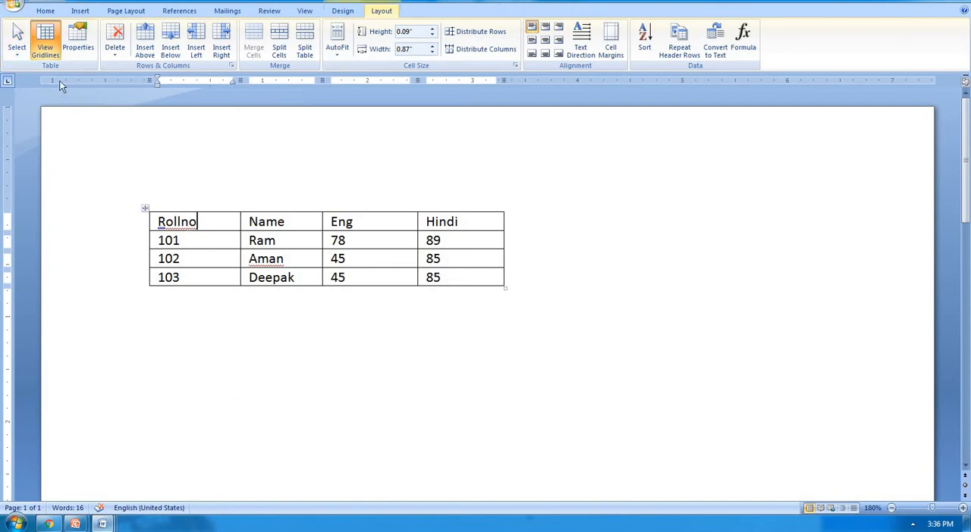
click(17, 40)
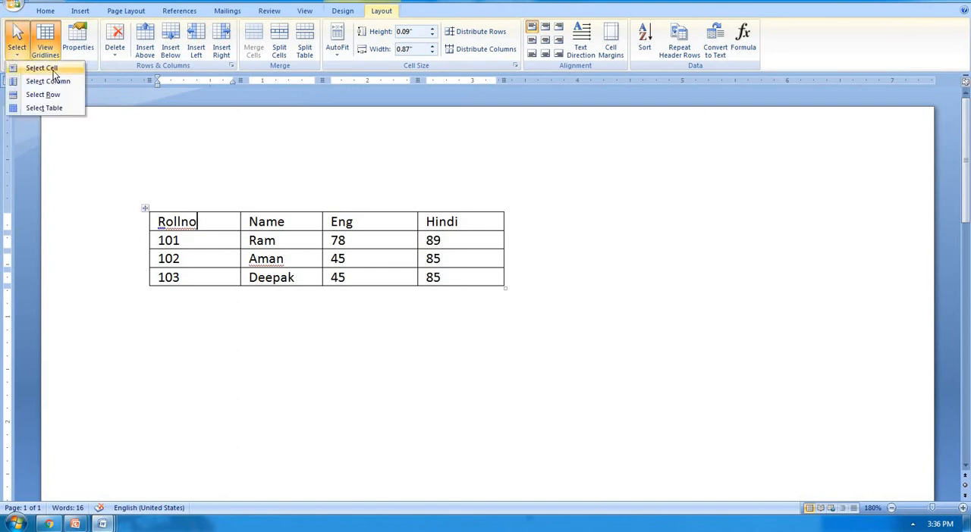
click(42, 68)
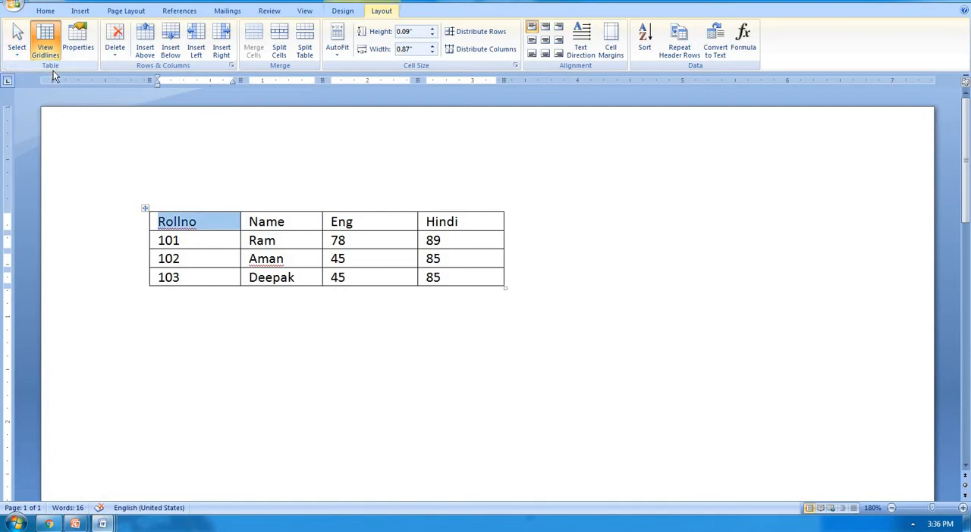
click(207, 219)
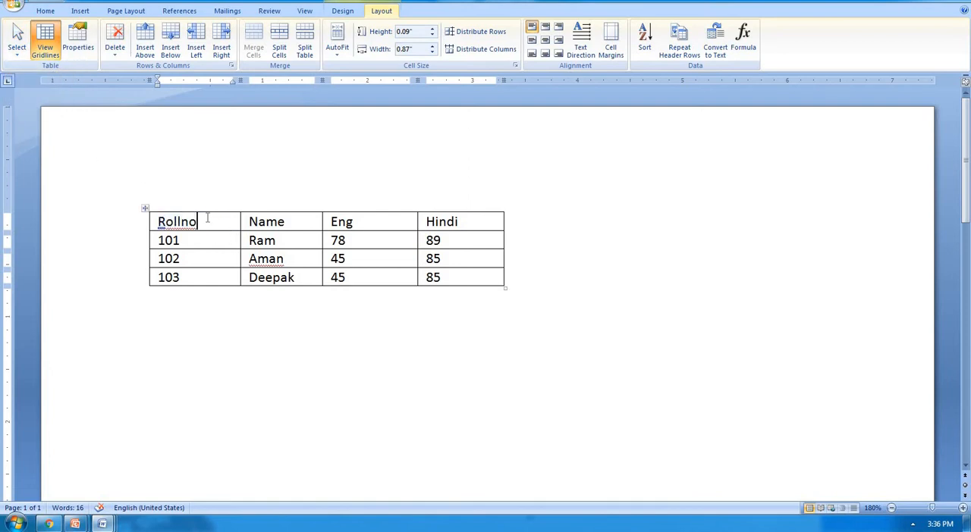
click(17, 42)
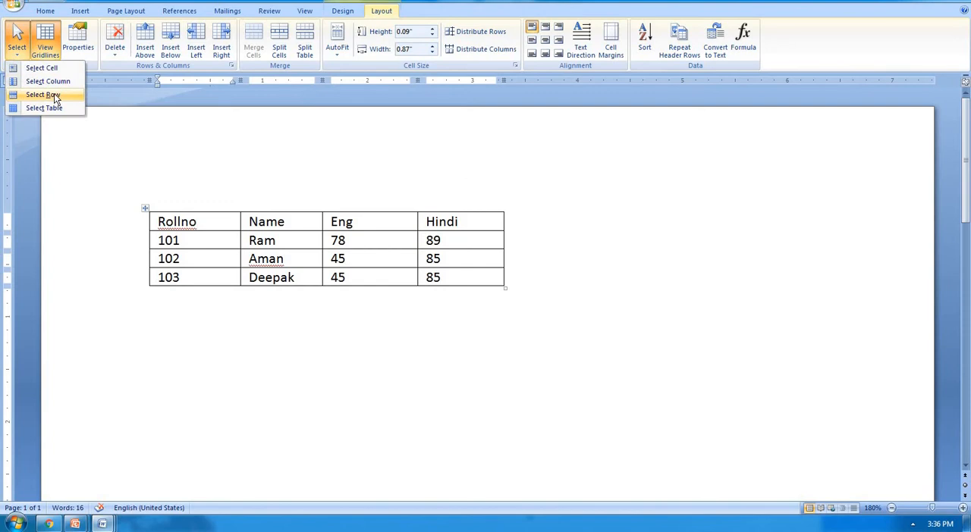
click(55, 97)
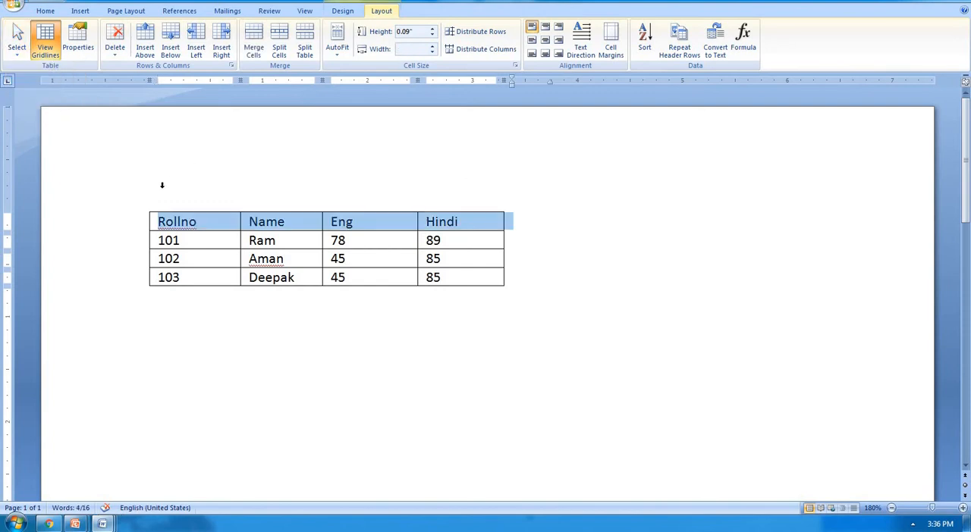
Step: Use the table Select command from the Rollno cell to select its column and the whole table
click(202, 221)
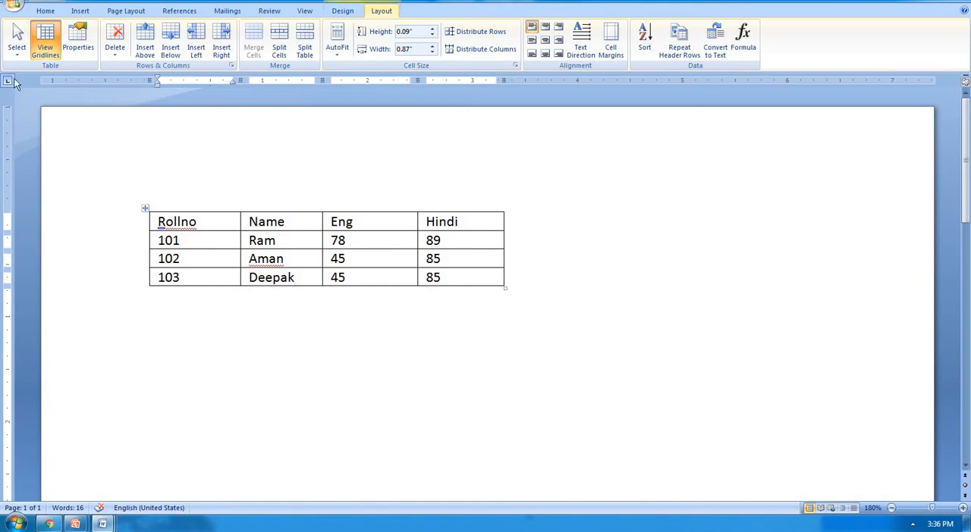
click(16, 50)
click(46, 81)
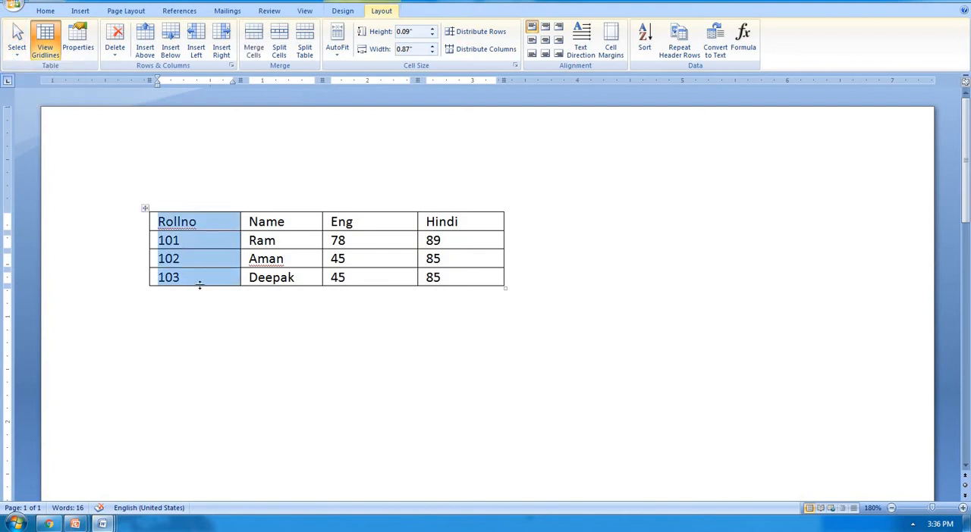
click(18, 54)
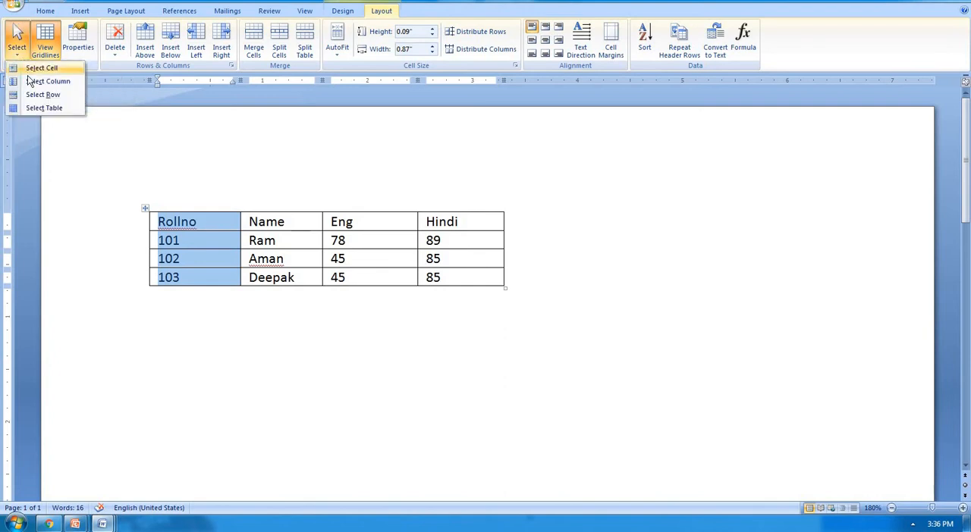
click(42, 108)
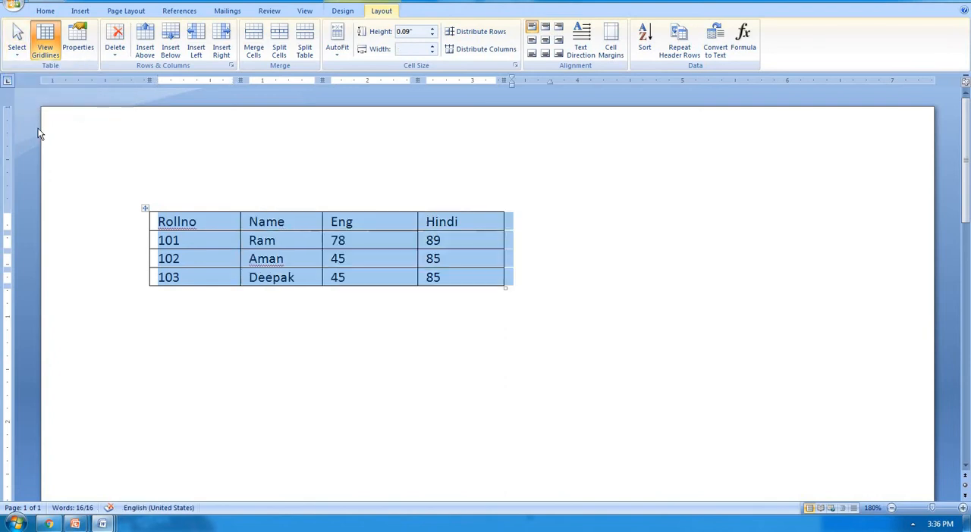
click(199, 224)
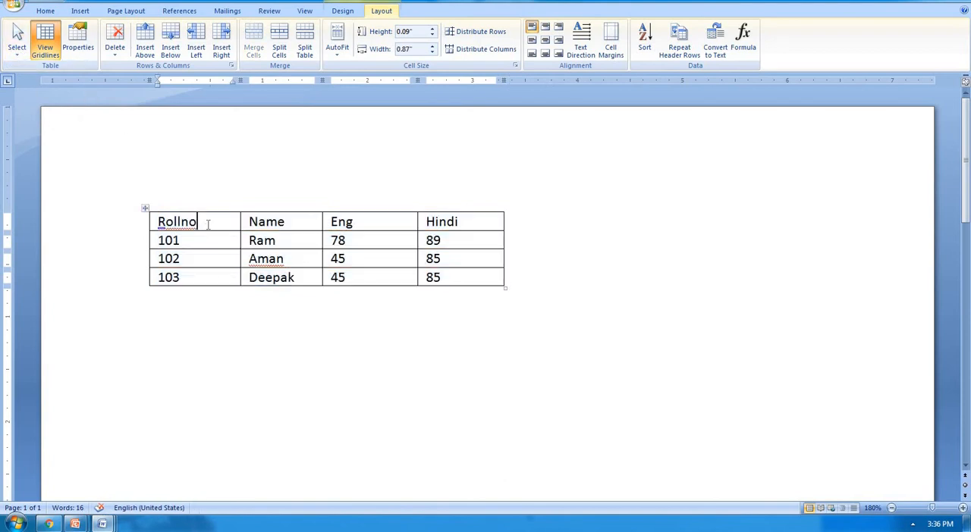
Step: Select the header row, the Eng column and the entire table directly in the document, and clear the selection
drag(296, 226, 463, 226)
drag(393, 217, 398, 273)
key(ctrl+z)
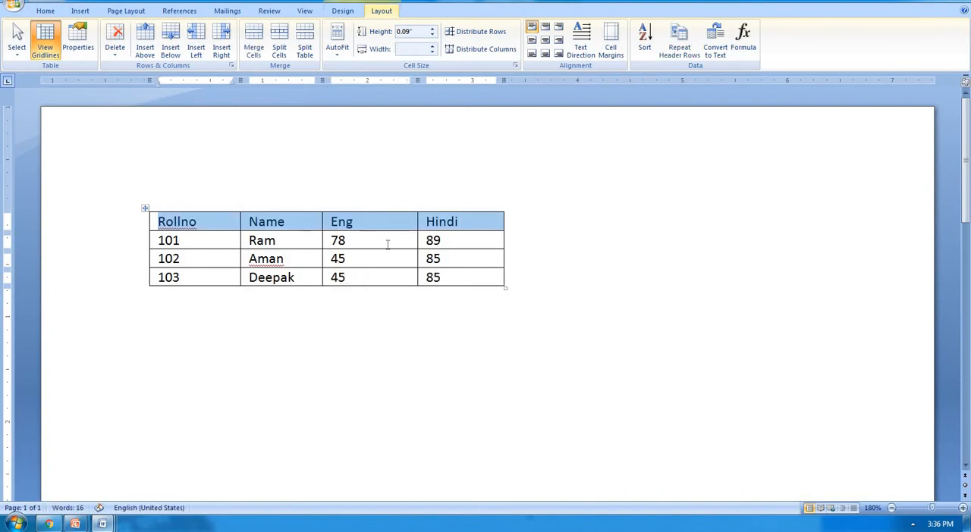
click(387, 244)
drag(393, 222, 317, 275)
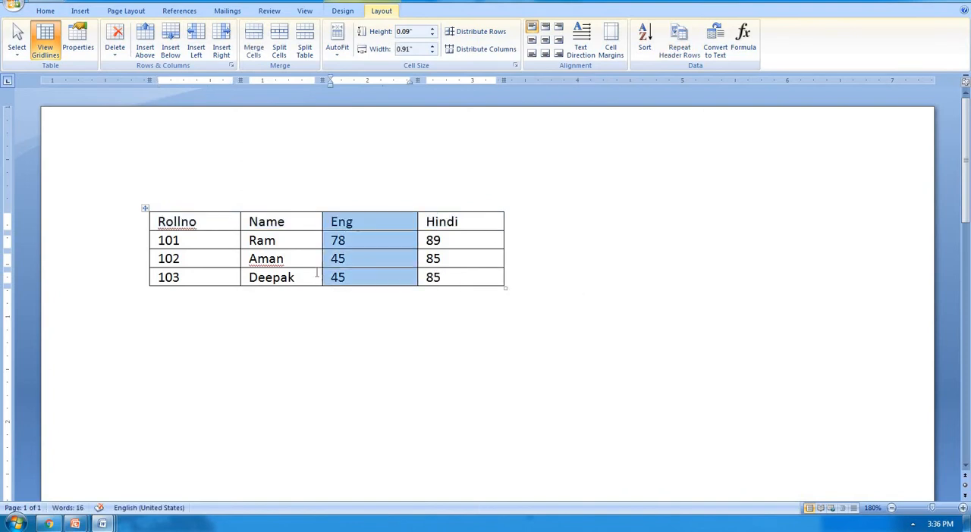
click(260, 259)
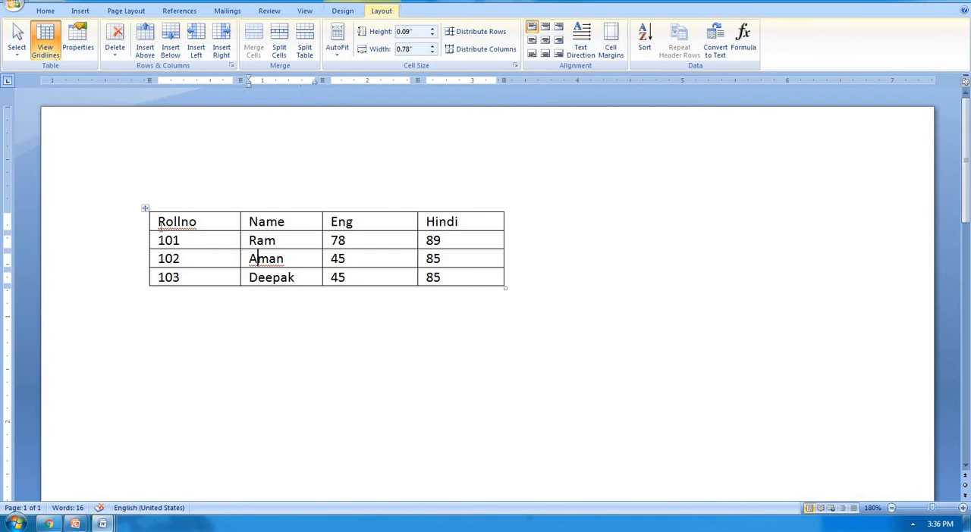
click(146, 208)
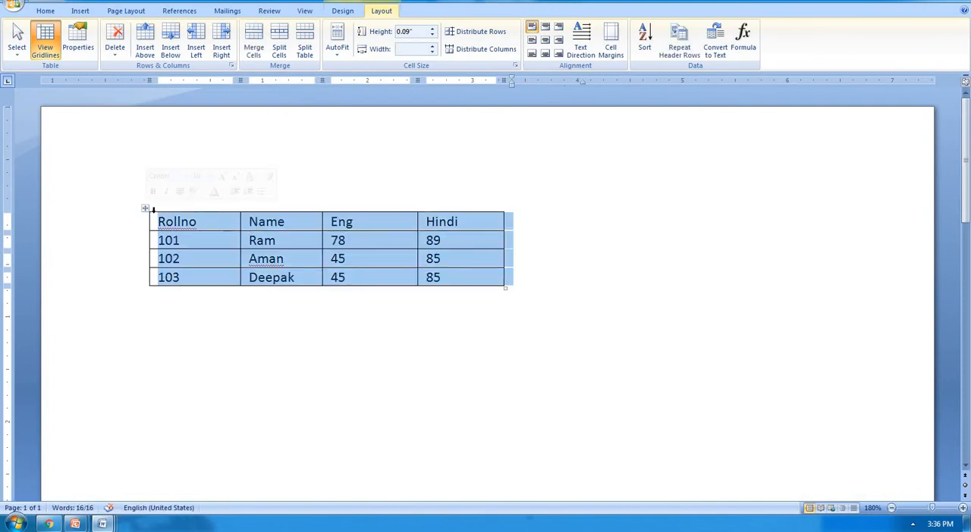
click(222, 222)
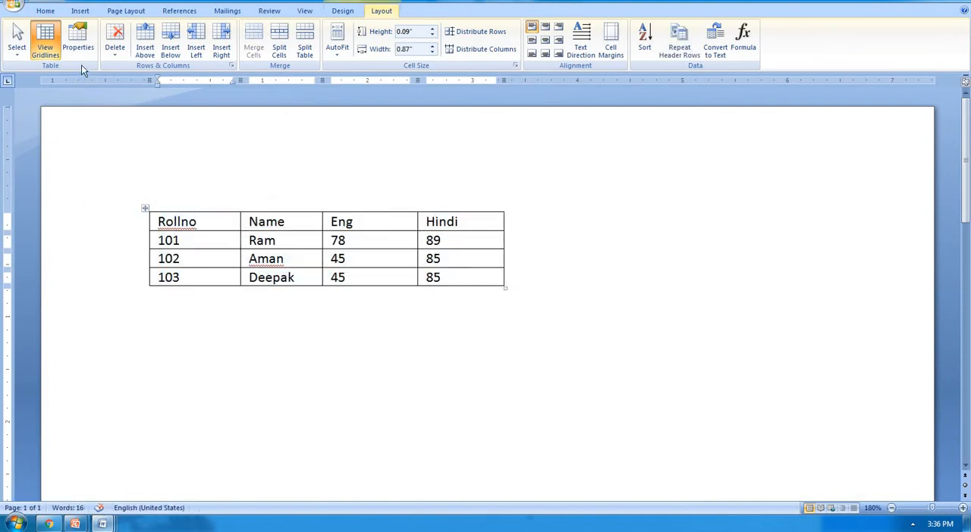
Step: Generate sample paragraphs below the table with =rand()
click(529, 291)
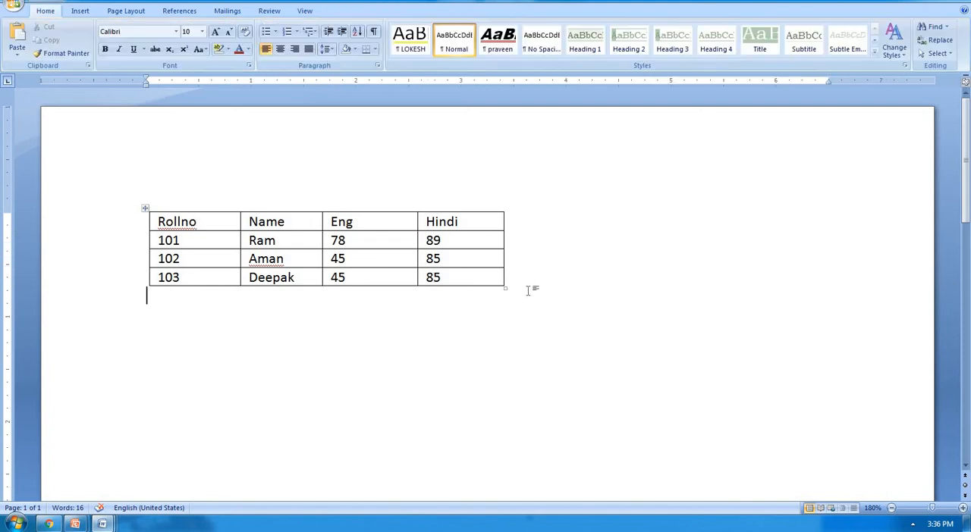
text(=rand()
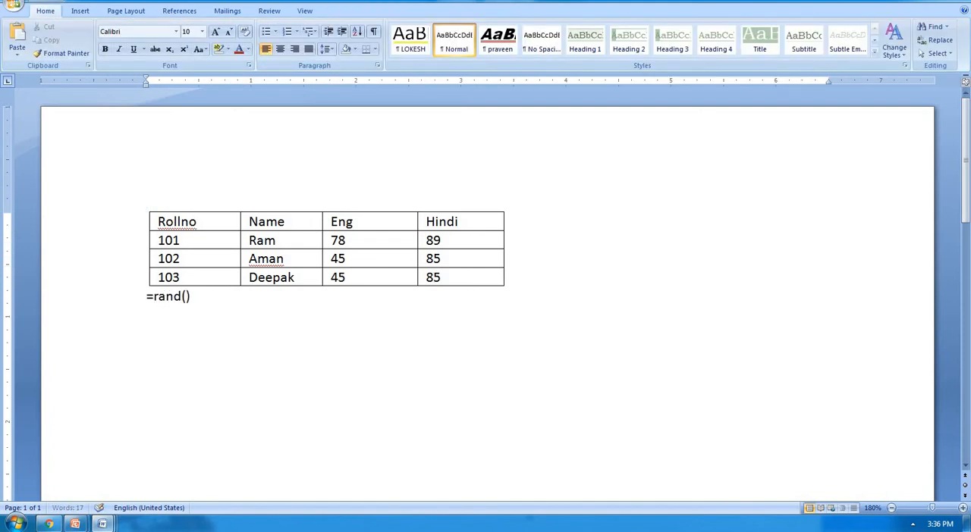
text())
key(Return)
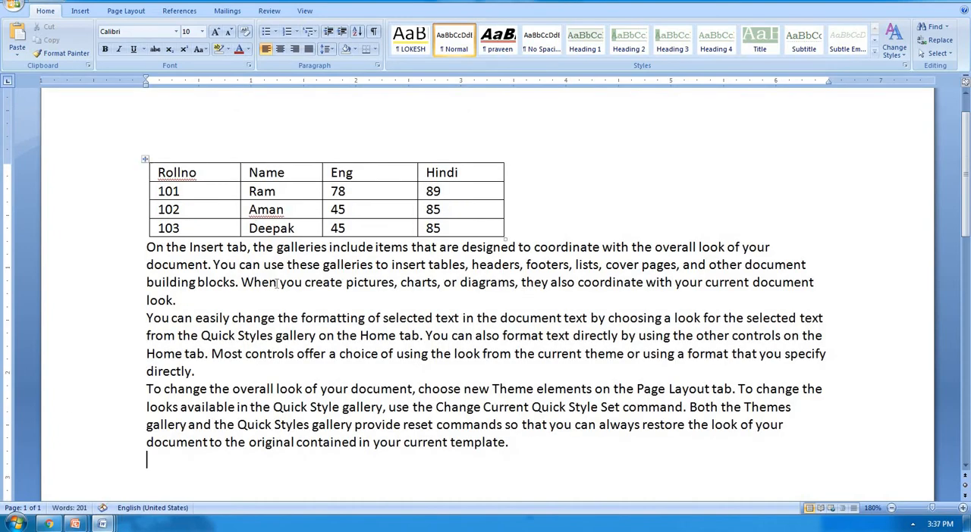
Step: Set the marks table's alignment to Center in its table properties
click(288, 173)
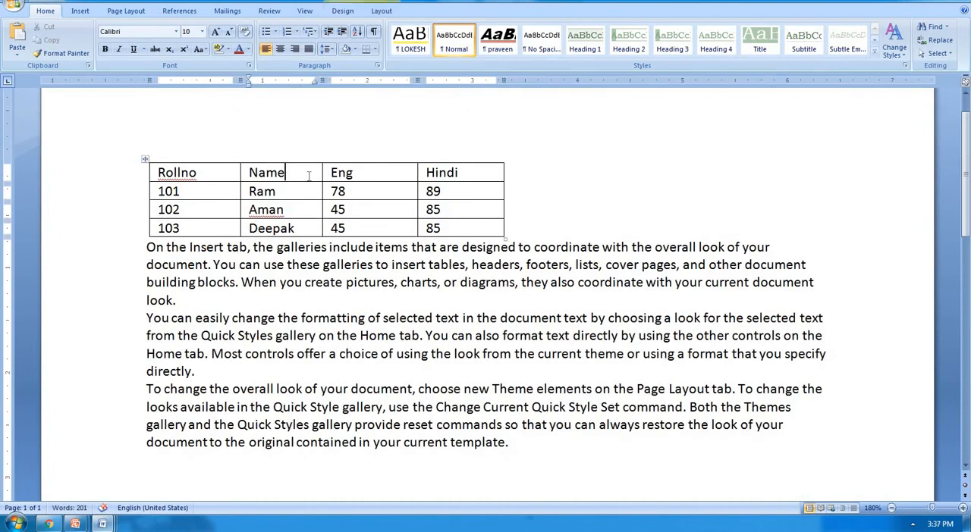
click(386, 11)
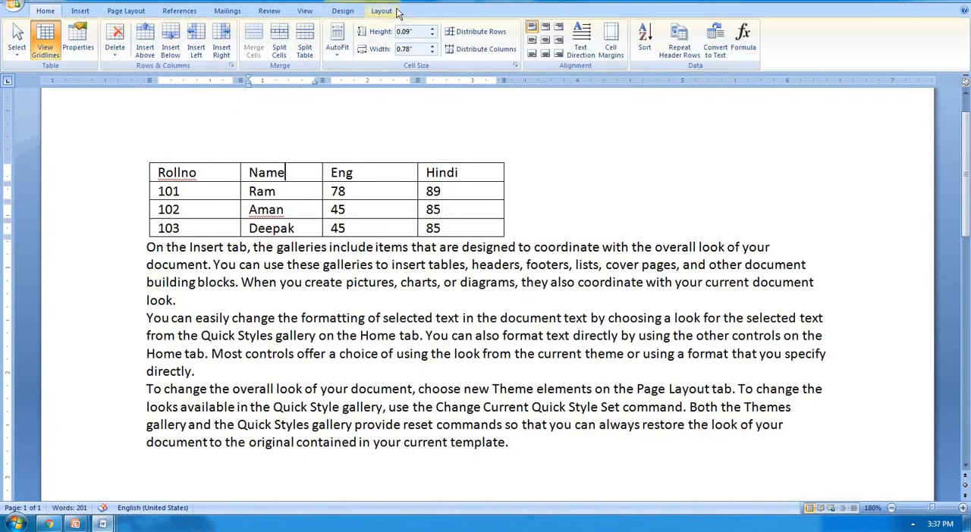
click(74, 51)
click(433, 211)
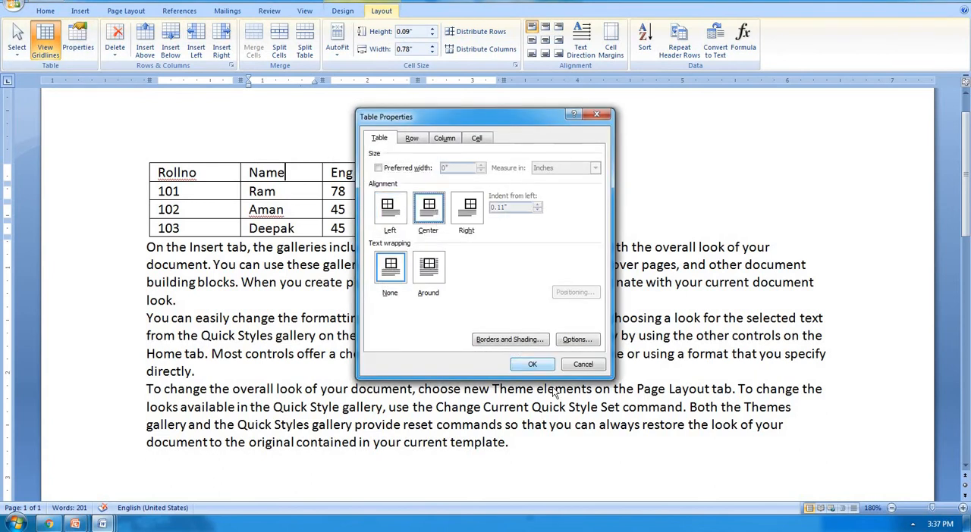
click(545, 367)
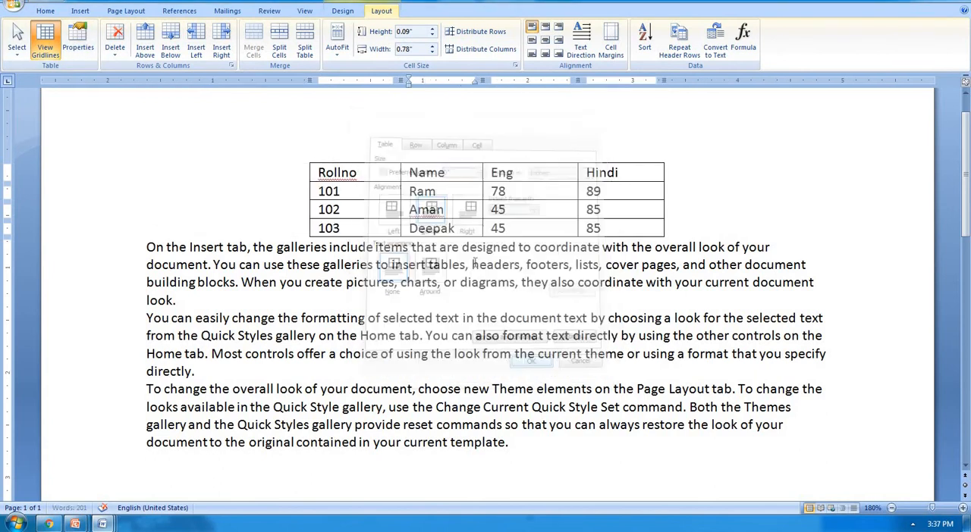
Step: Set the marks table's alignment to Right in its table properties
click(83, 47)
click(468, 210)
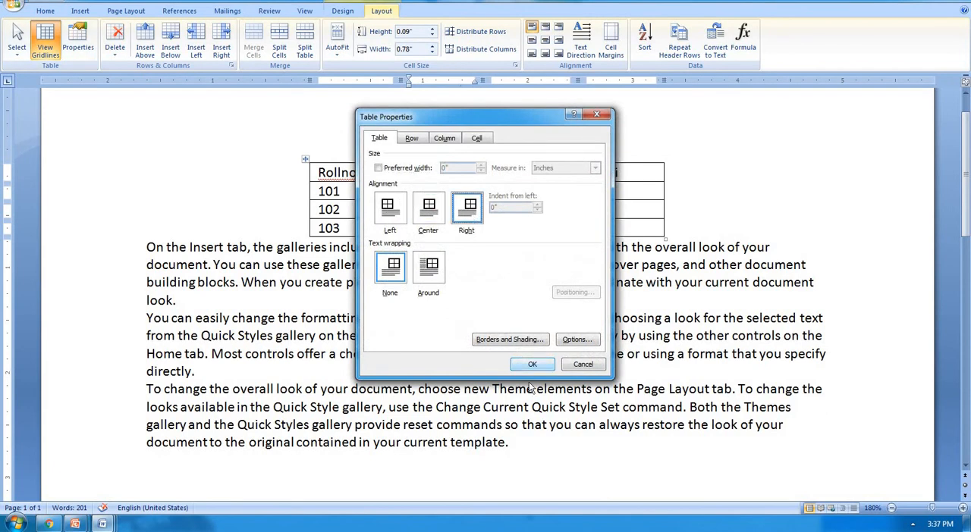
click(533, 364)
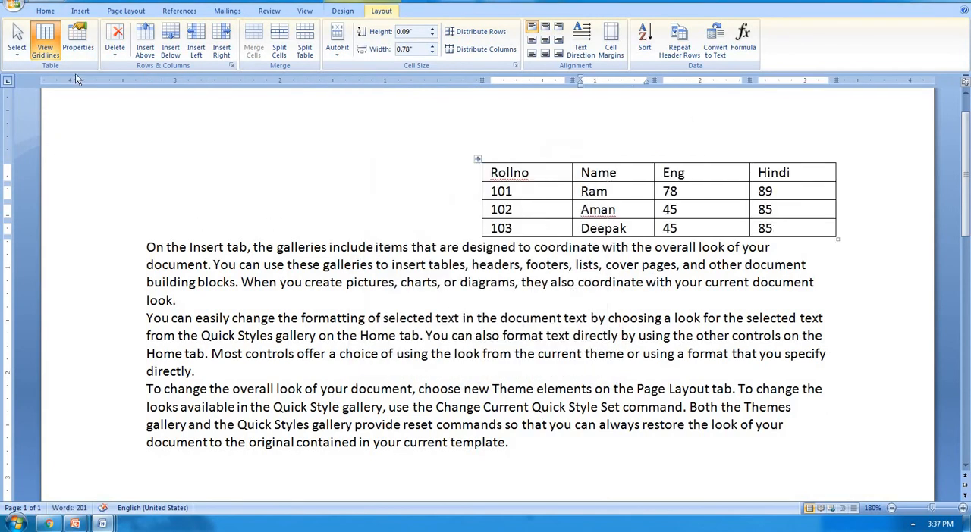
Step: Set the marks table's text wrapping to Around in its table properties
click(92, 45)
click(429, 267)
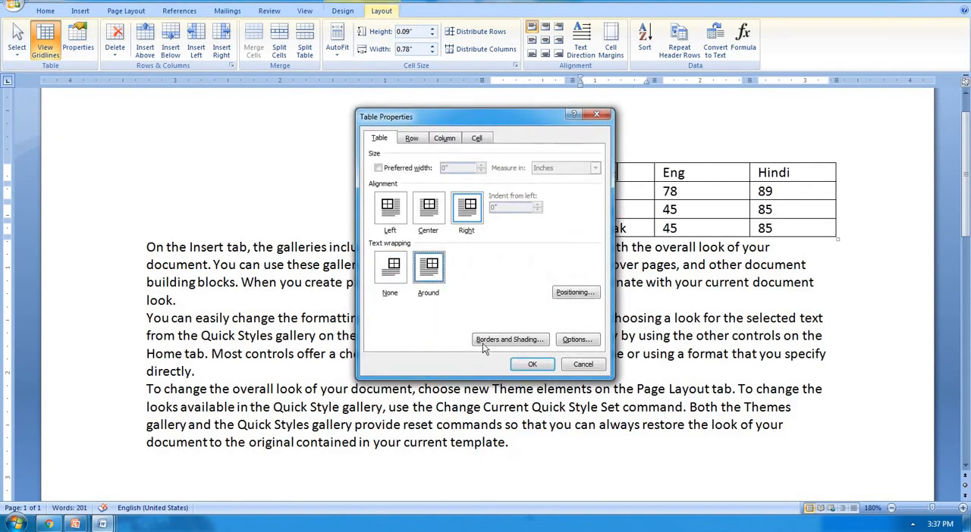
click(532, 365)
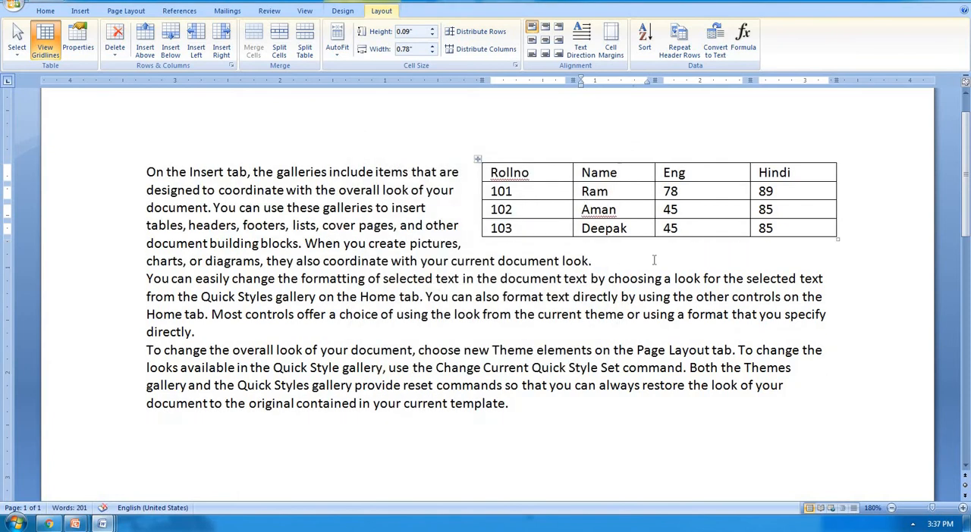
Step: Set the marks table's text wrapping back to None in its table properties
click(83, 47)
click(389, 270)
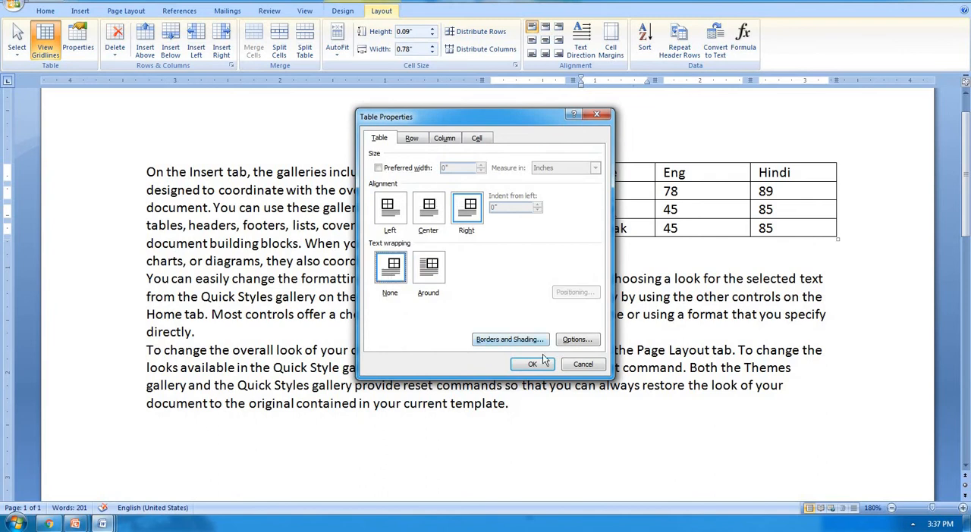
click(540, 365)
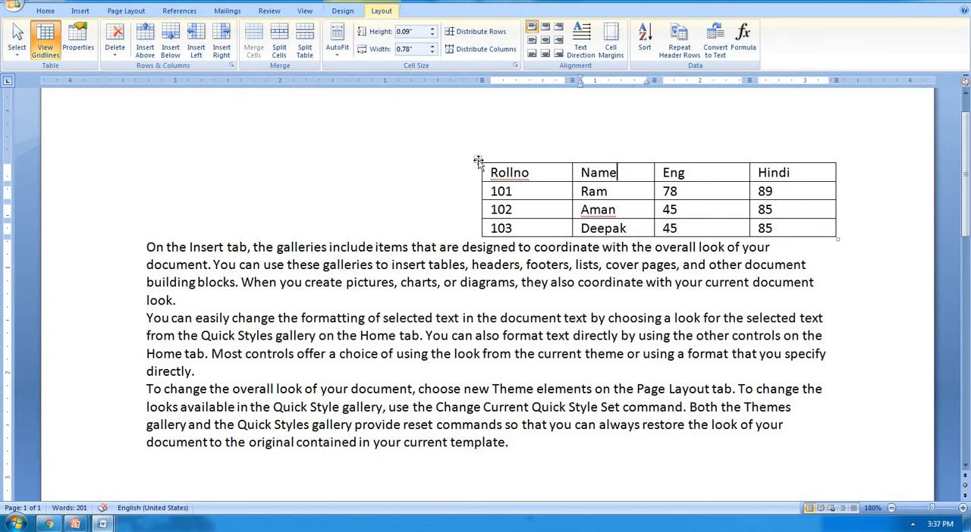
Step: Move the marks table to the left side of the page and delete the sample paragraphs below it
drag(478, 160, 111, 160)
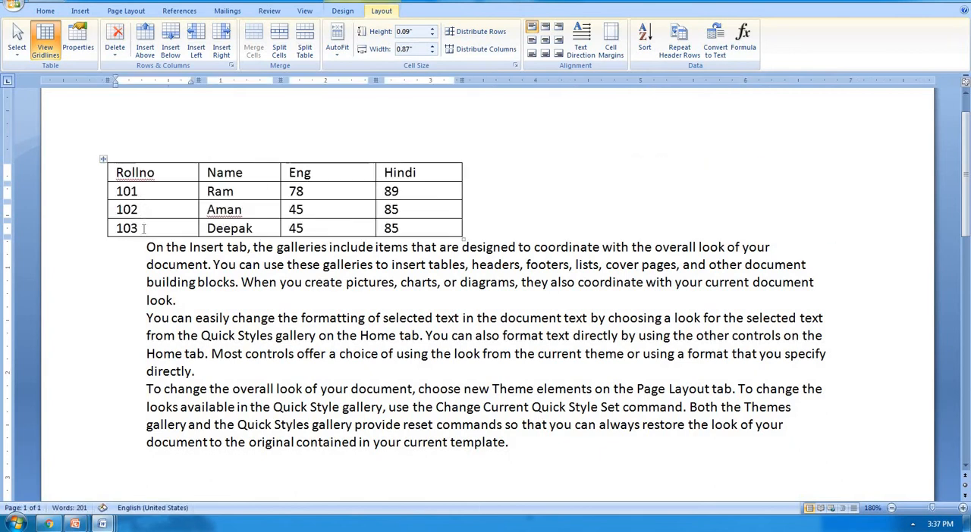
drag(145, 247, 515, 470)
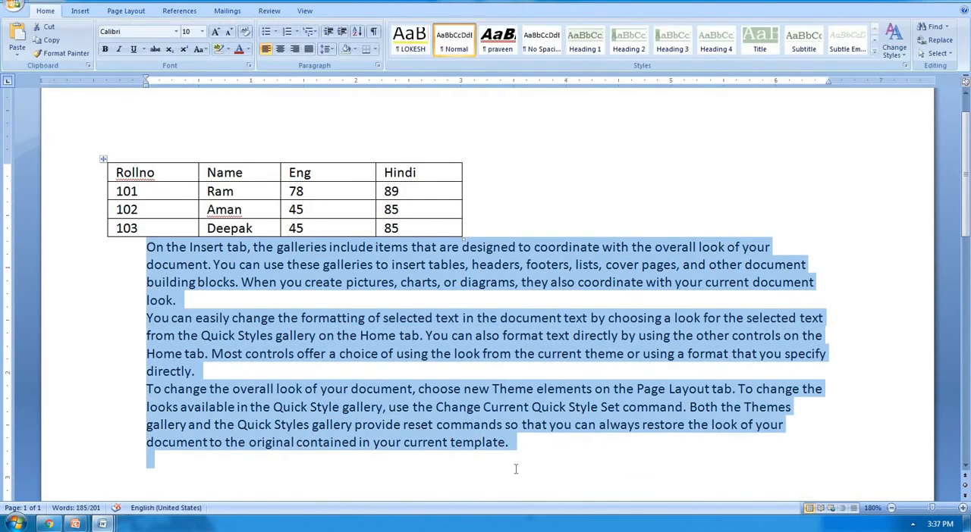
key(Delete)
Step: Place the cursor in the Name cell of the row with roll number 101, with the table layout commands showing
click(408, 227)
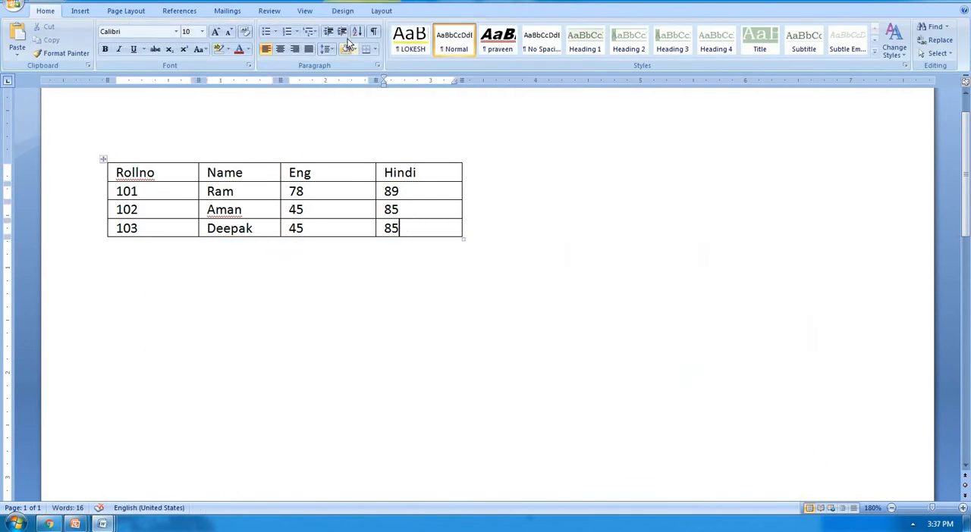
click(393, 14)
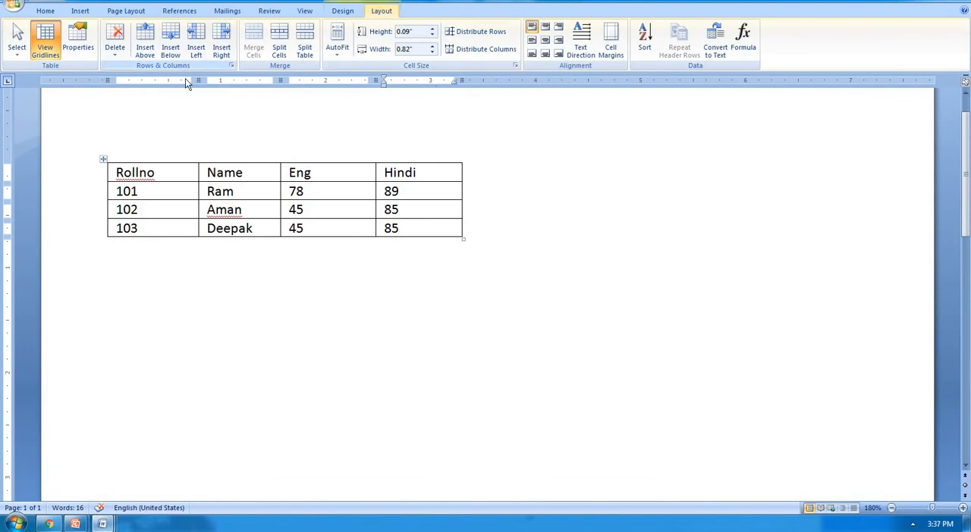
click(319, 194)
double_click(243, 192)
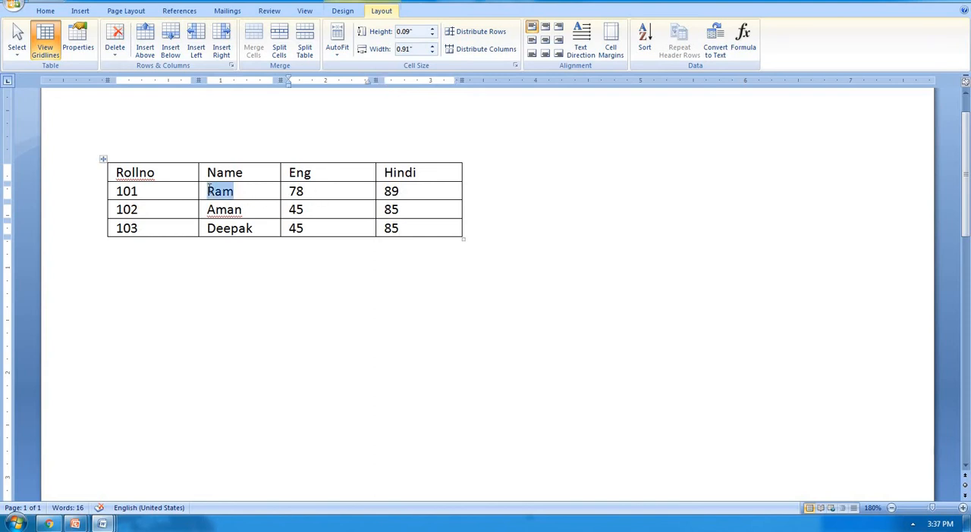
click(243, 190)
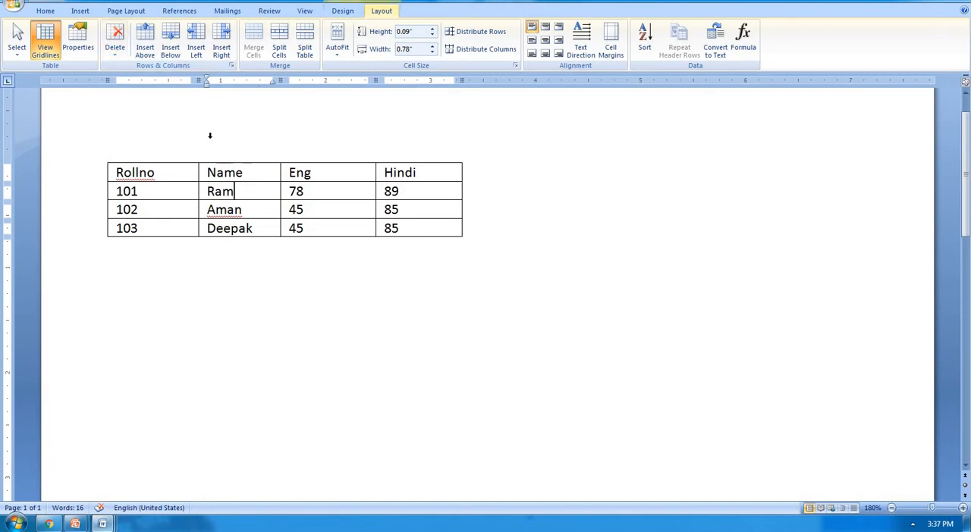
Step: Delete the Name cell of the row with roll number 101 using Shift cells left, and undo the deletion
click(248, 193)
drag(336, 191, 423, 195)
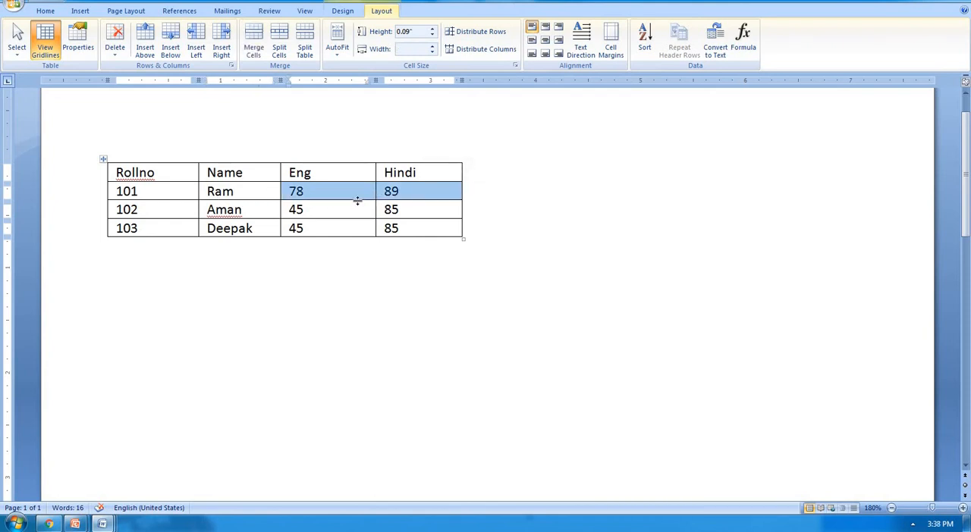
click(259, 192)
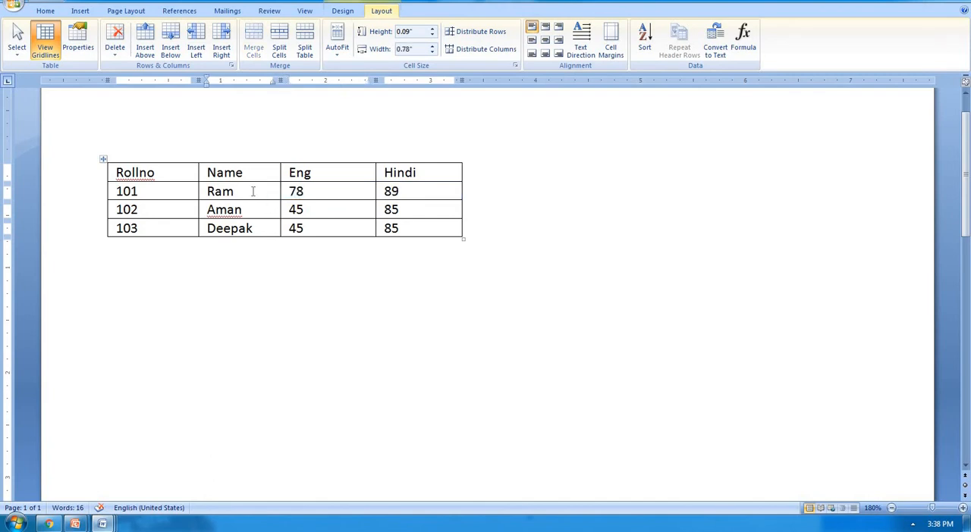
click(106, 57)
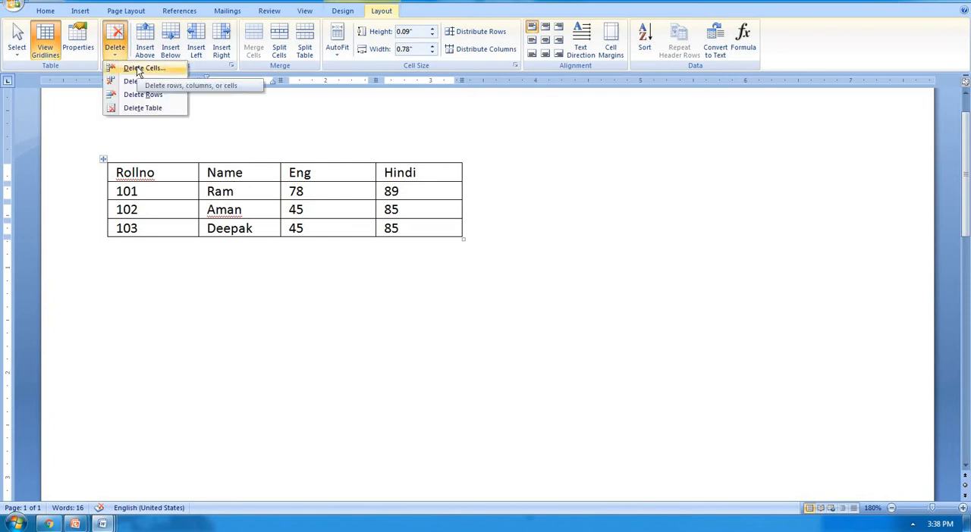
click(139, 70)
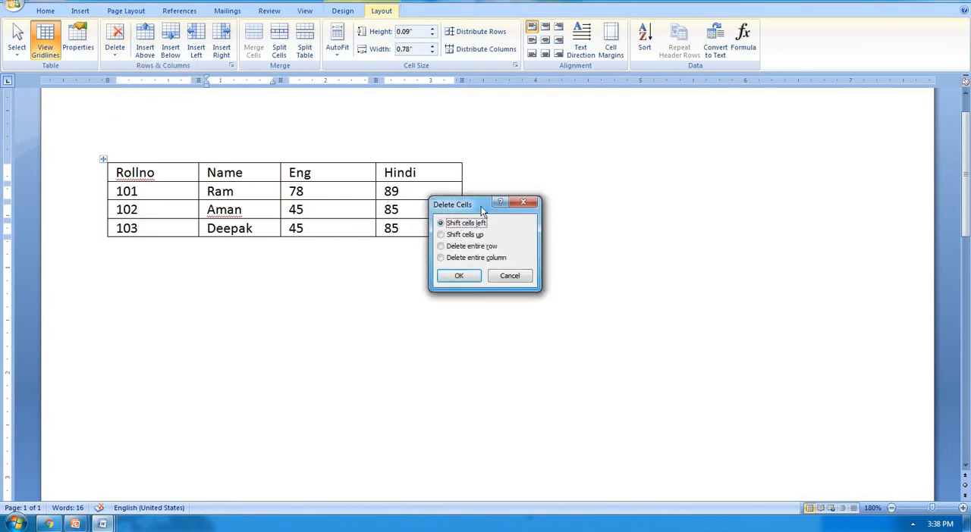
drag(495, 213, 509, 241)
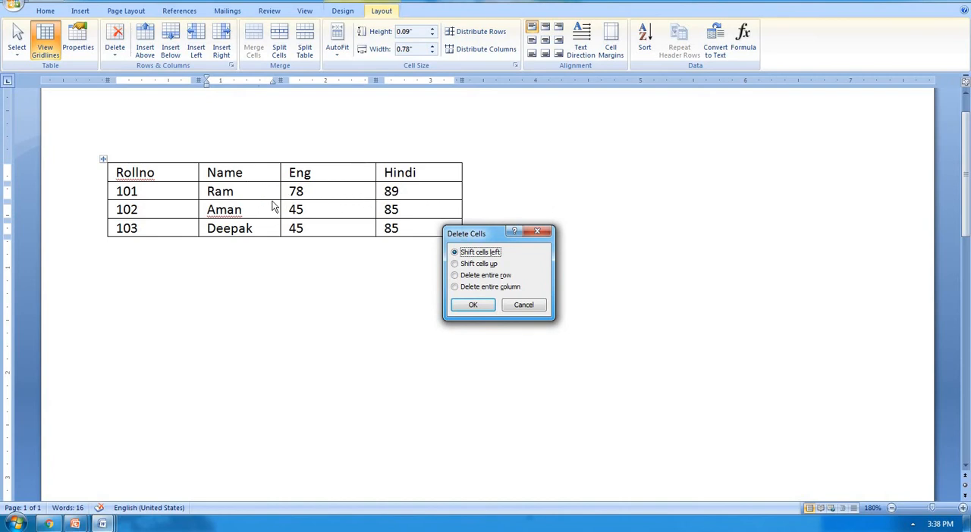
click(486, 311)
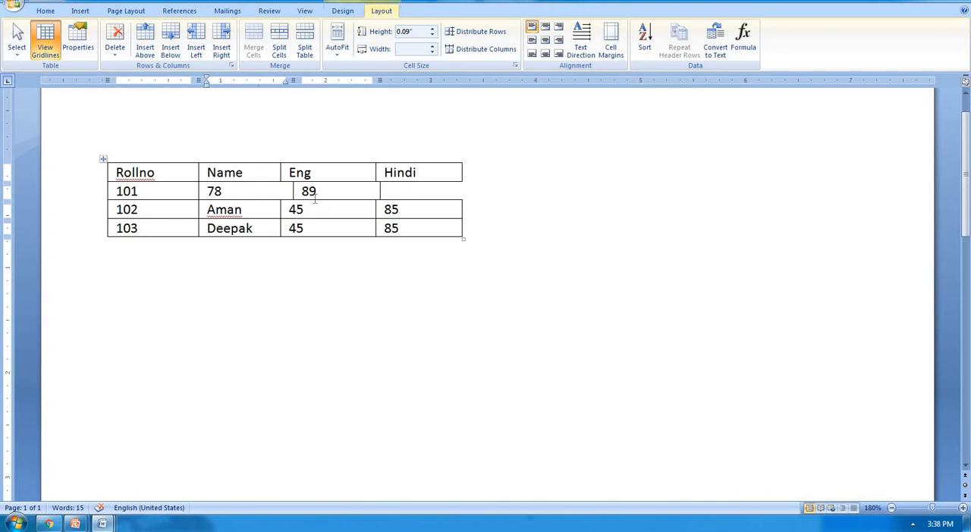
key(ctrl+z)
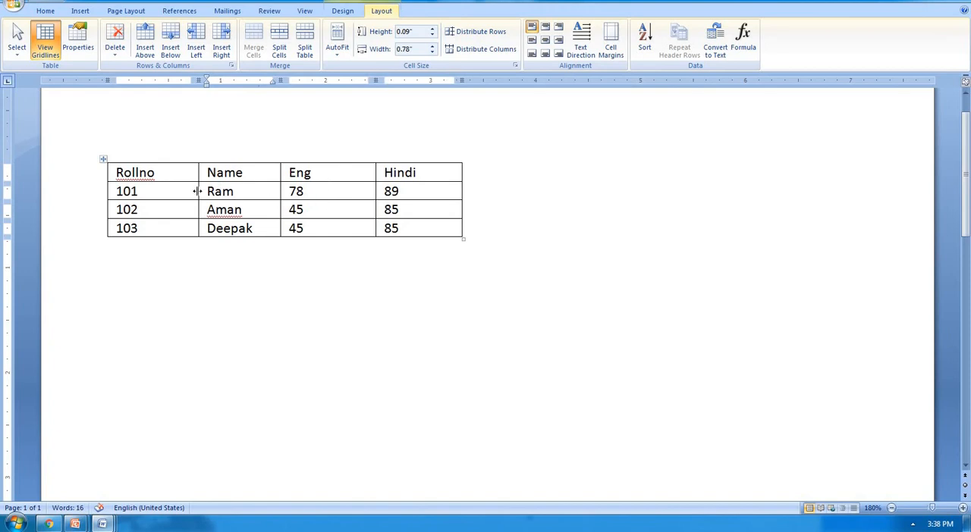
Step: Delete the entire row with roll number 101 from the marks table, and undo the deletion
drag(138, 191, 405, 190)
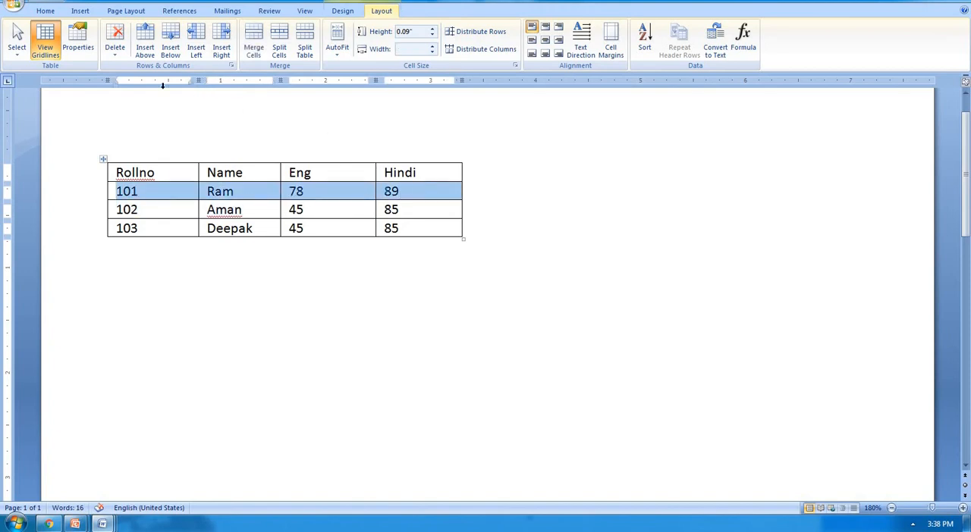
click(115, 52)
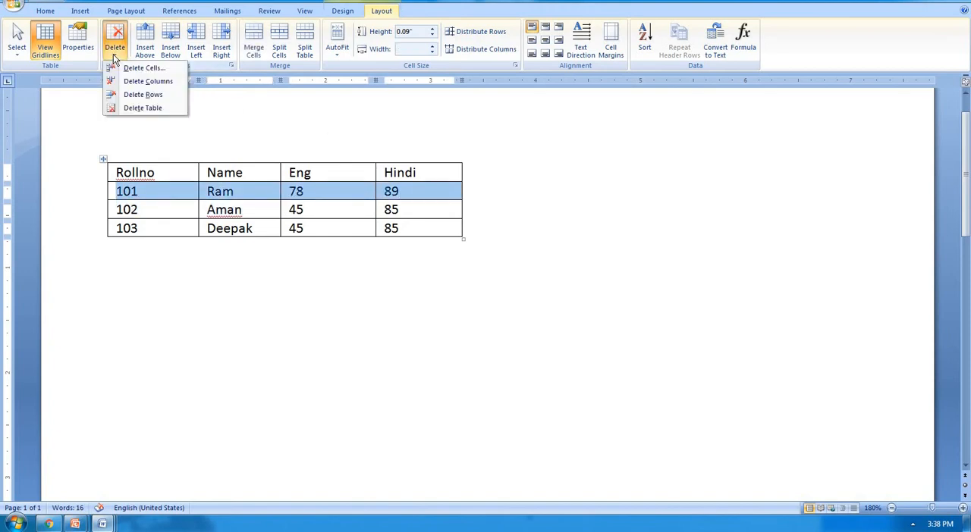
click(152, 94)
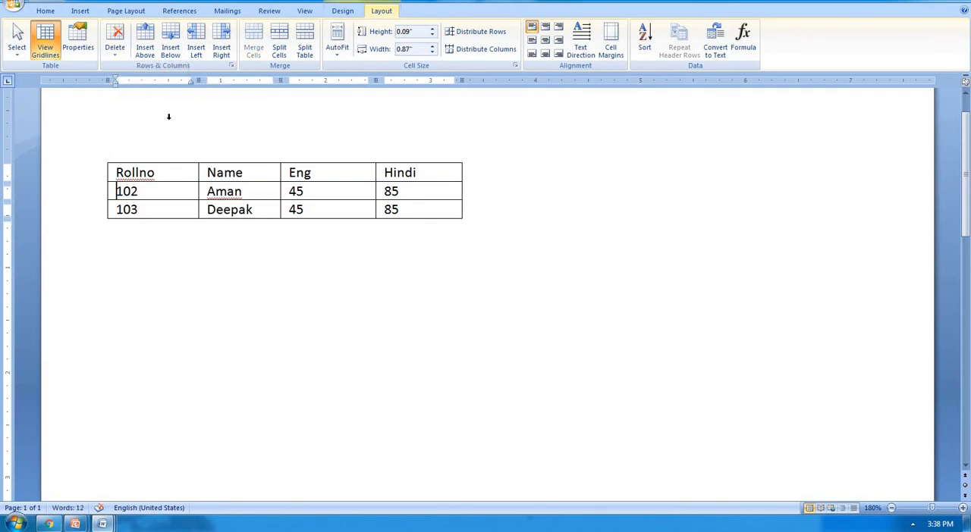
key(ctrl+z)
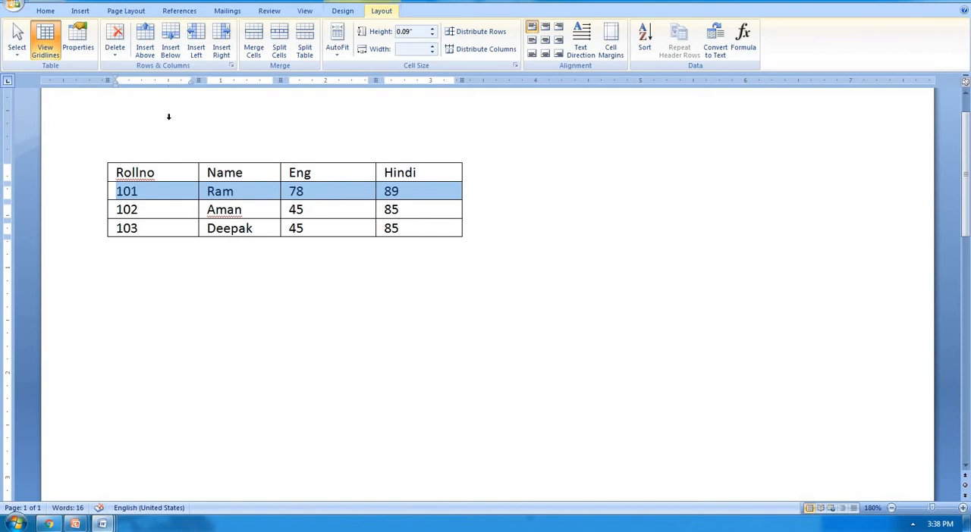
Step: Delete the Name column from the marks table, and undo the deletion
click(259, 158)
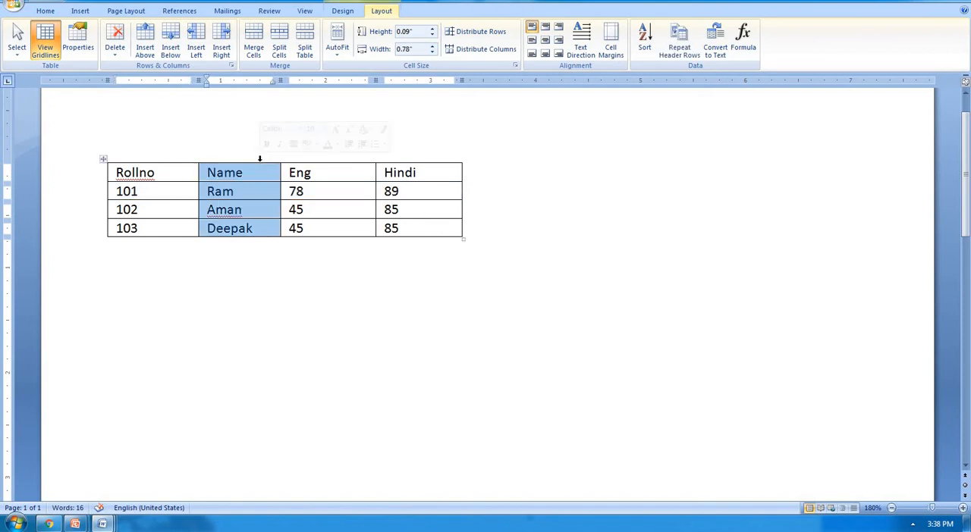
click(119, 53)
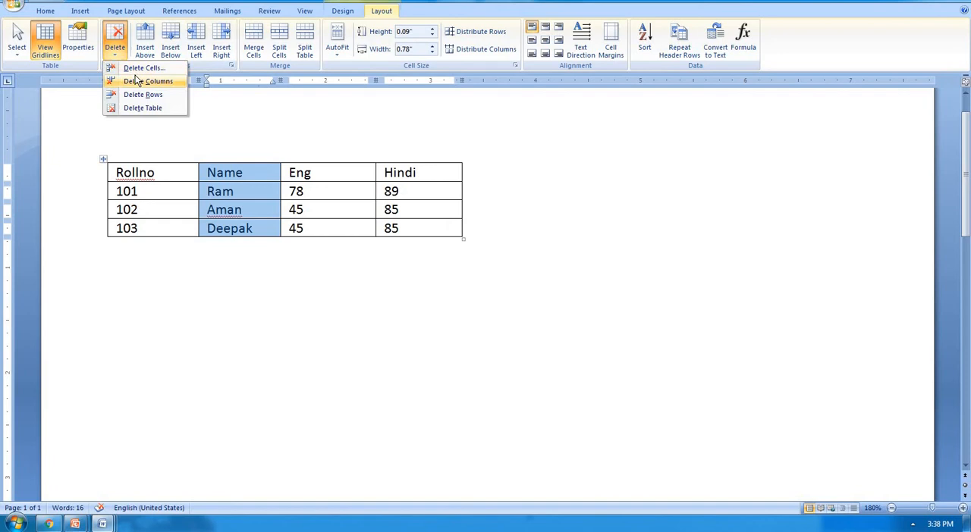
click(137, 80)
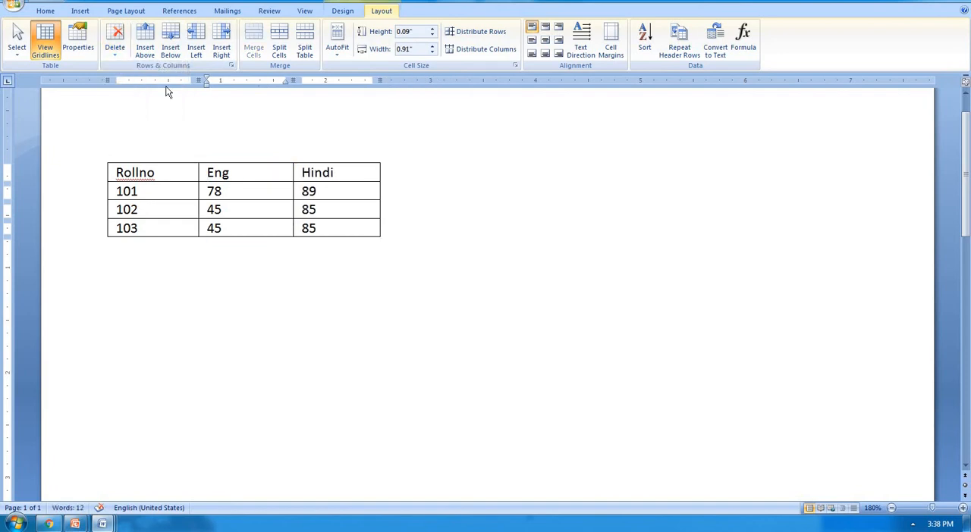
key(ctrl+z)
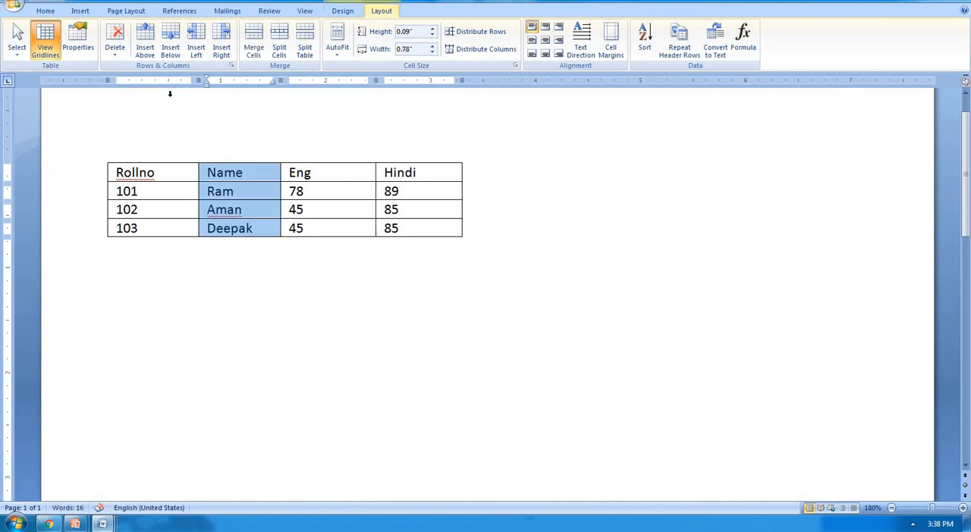
Step: Delete the whole marks table, and undo the deletion
click(243, 173)
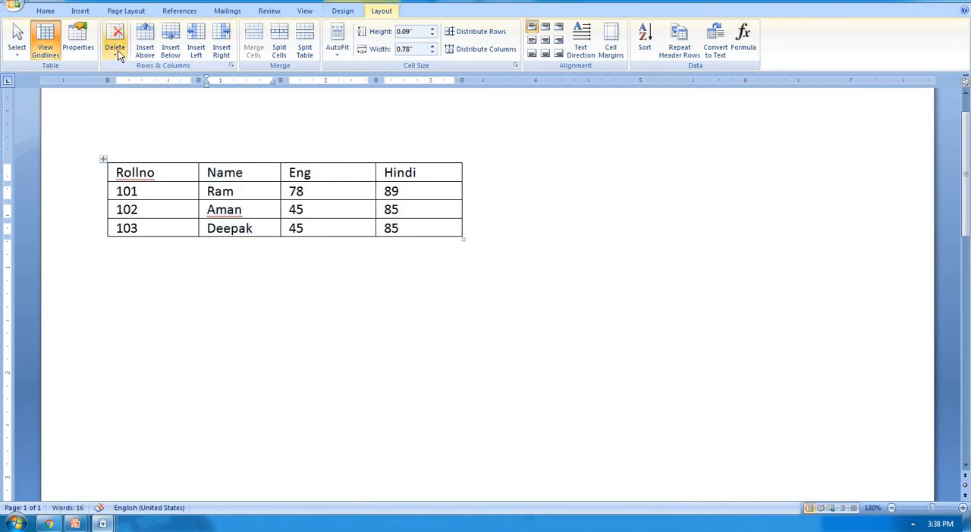
click(115, 40)
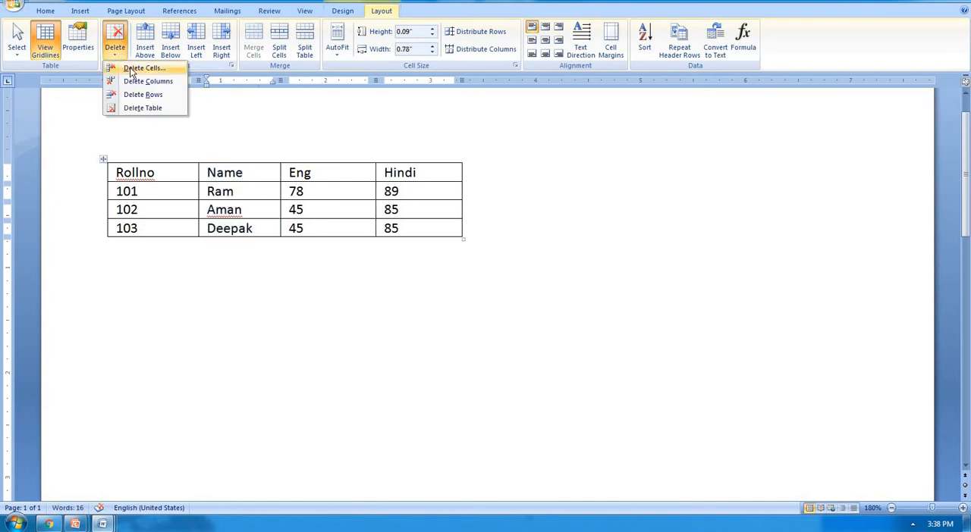
click(149, 107)
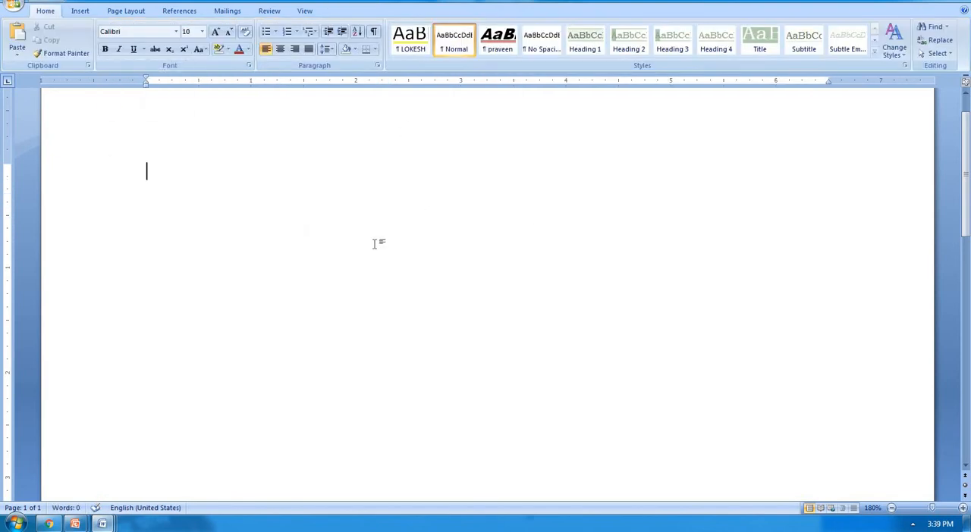
key(ctrl+z)
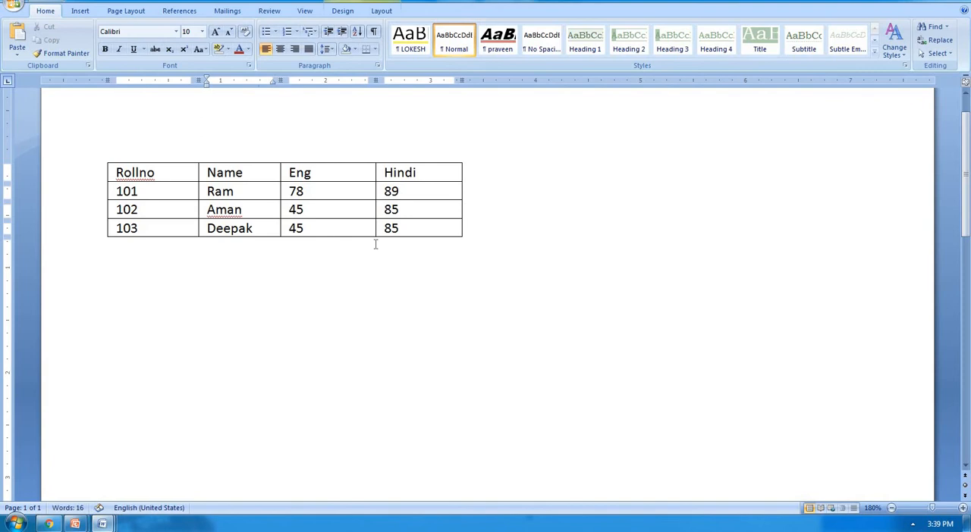
Step: Insert a blank row above the table's header row and another below the row with roll number 103
click(330, 188)
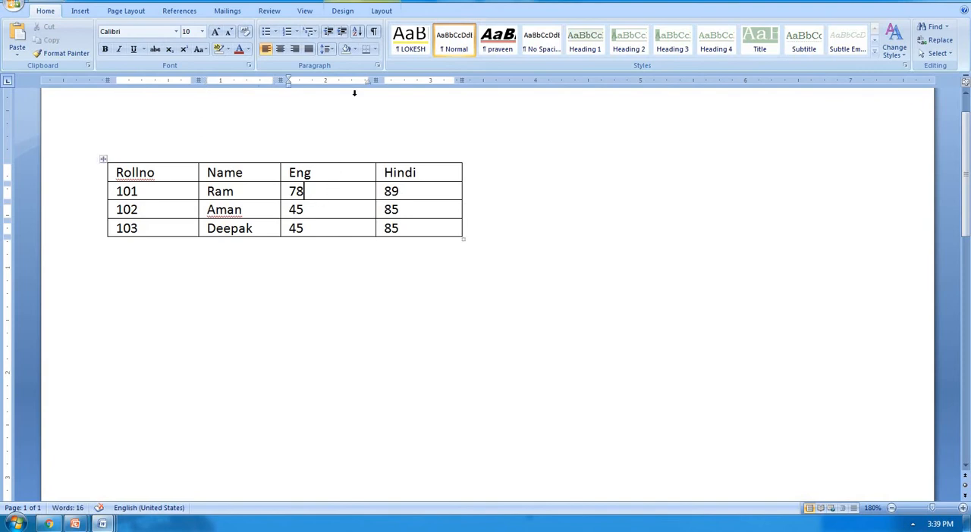
click(382, 10)
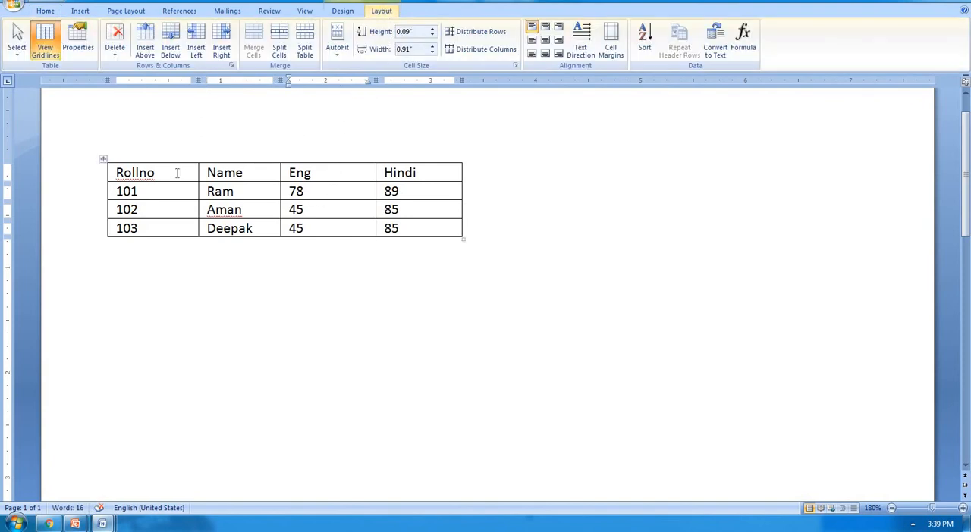
drag(179, 174, 383, 173)
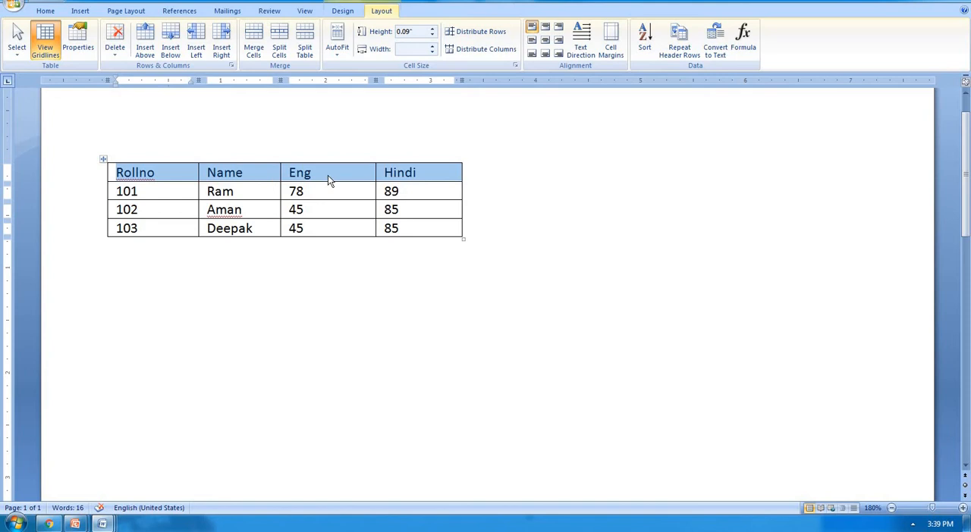
click(147, 55)
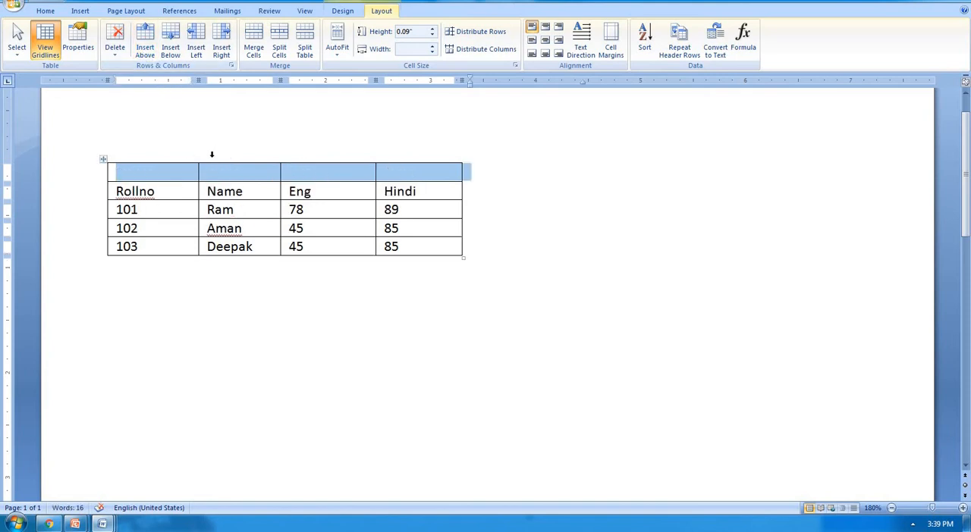
drag(183, 245, 404, 247)
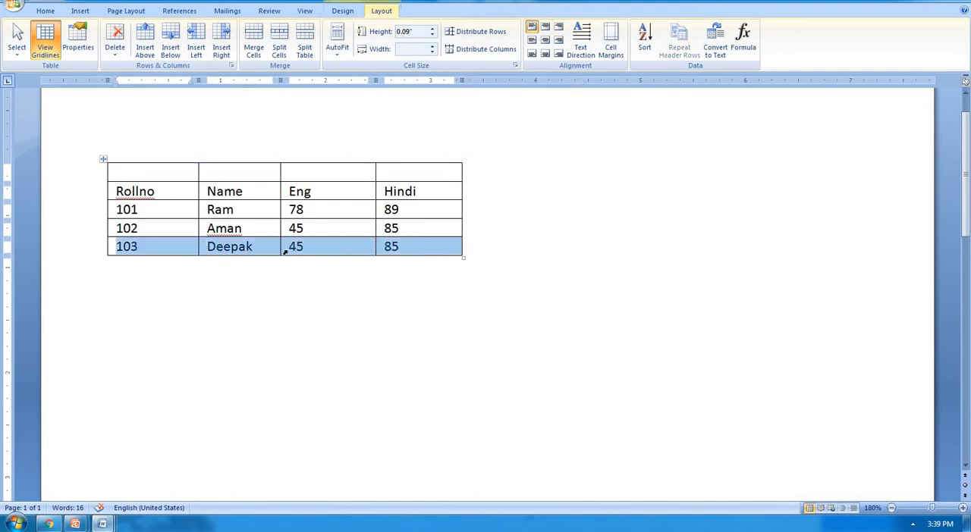
click(170, 46)
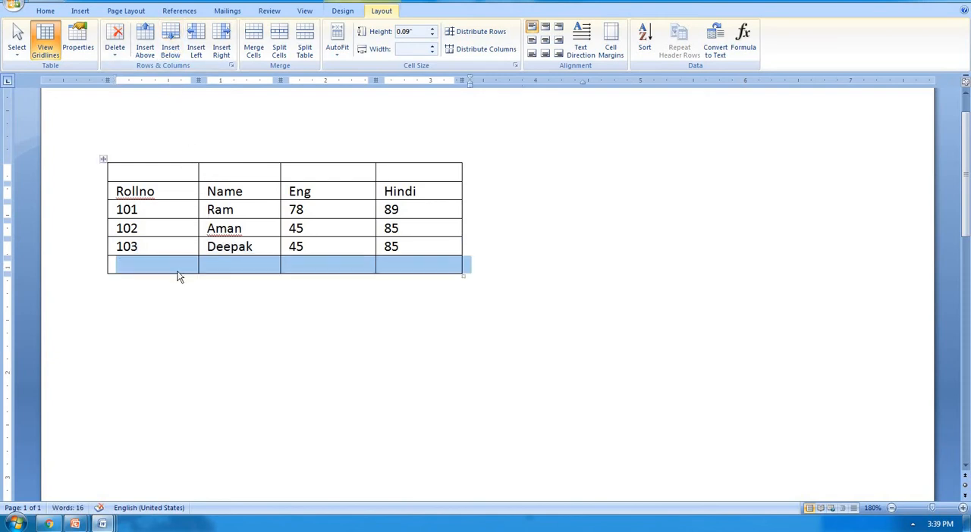
Step: Insert one blank column to the left of Rollno and two blank columns to the right of Hindi
click(154, 158)
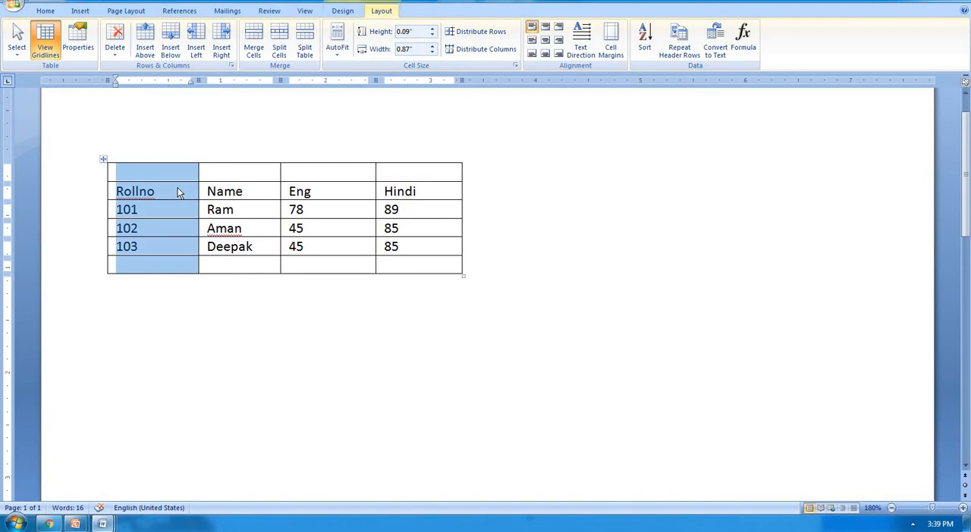
click(197, 51)
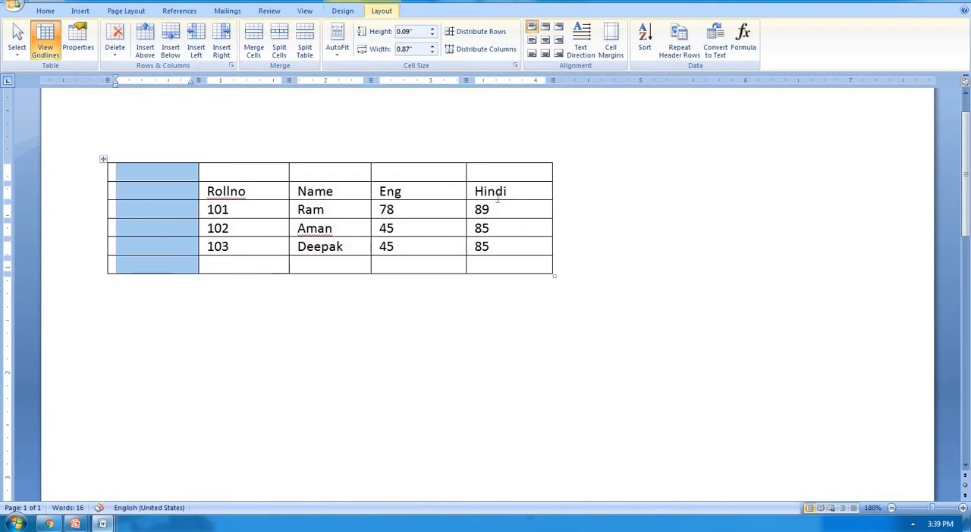
click(519, 182)
click(522, 158)
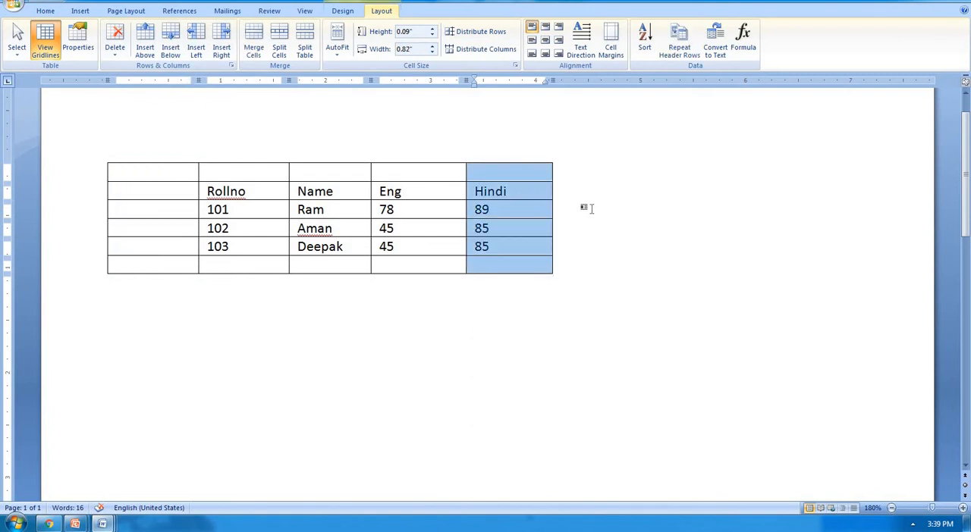
click(221, 47)
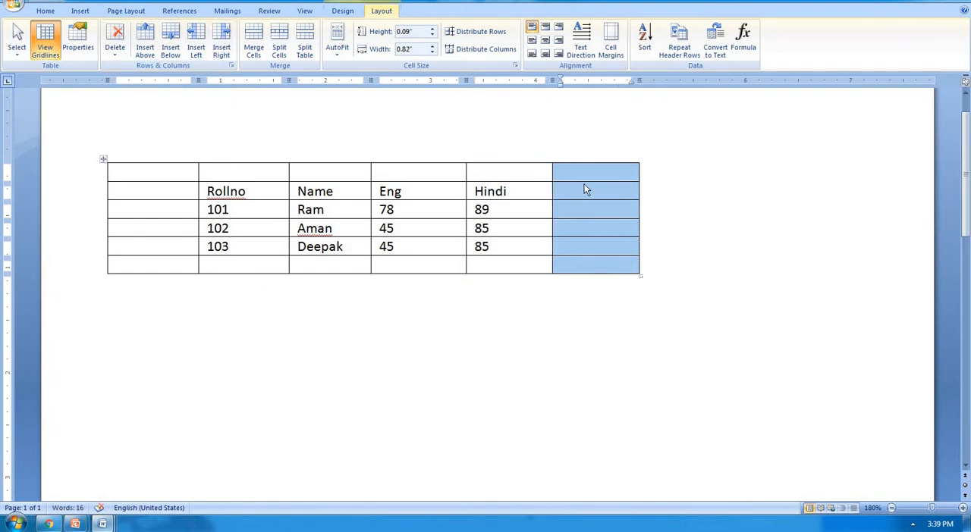
click(221, 47)
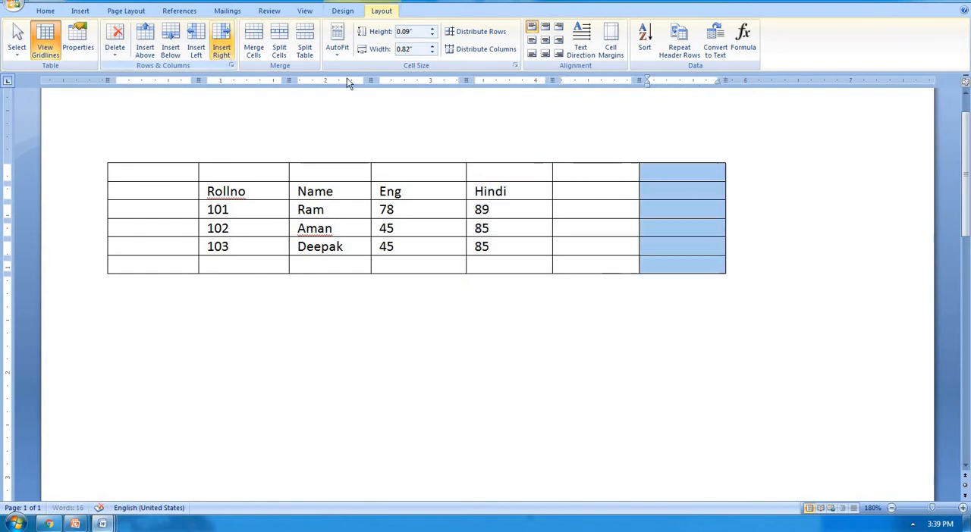
Step: Label the new columns in the header row Sr.no before Rollno, and Total and Average after Hindi
click(159, 195)
text(Sr.n)
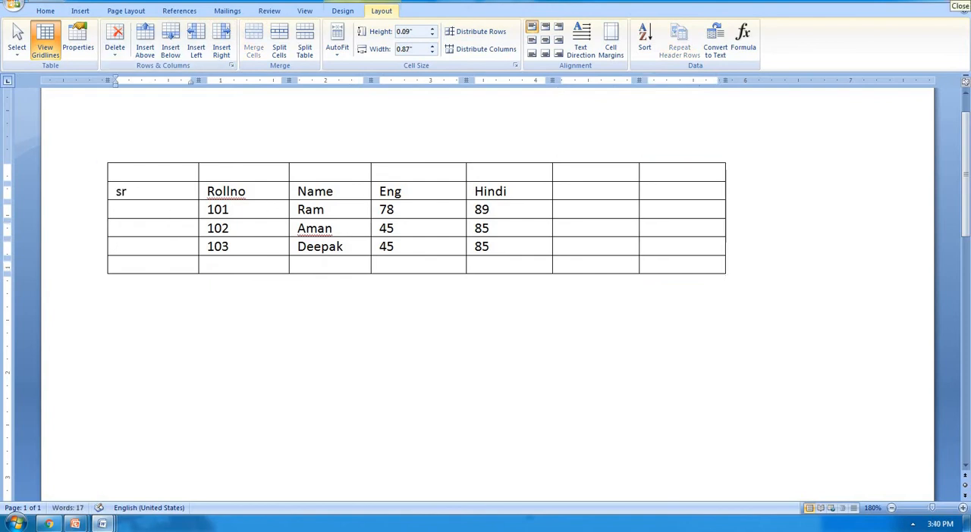
text(o)
key(Tab)
key(Tab)
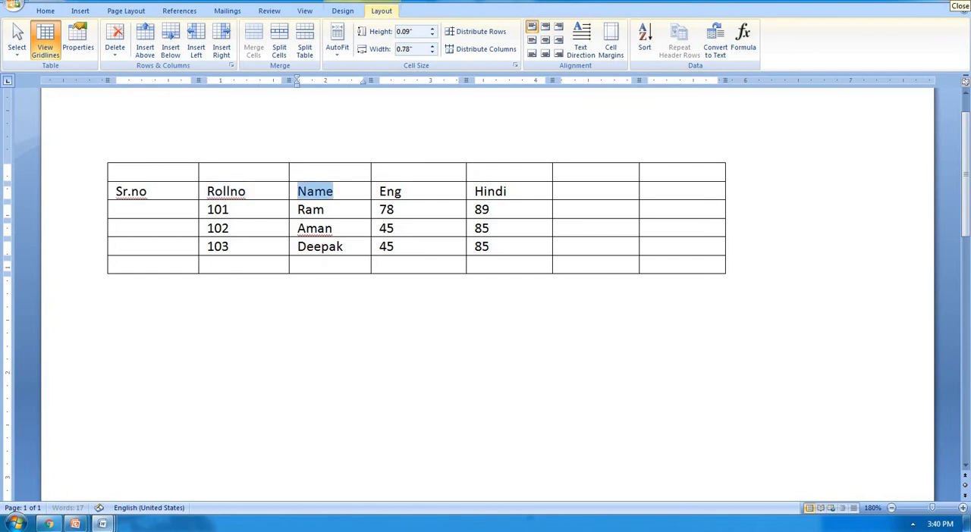
key(Tab)
key(Tab)
key(Tab)
text(t)
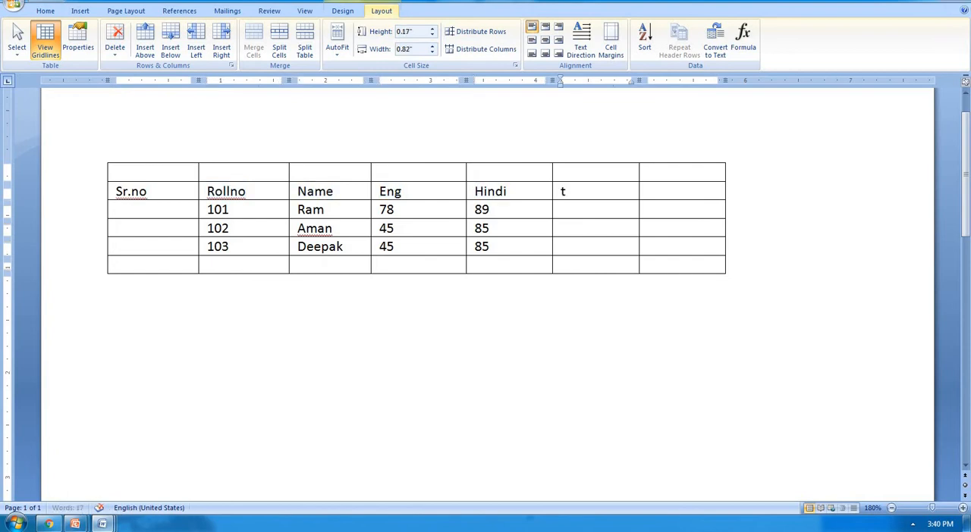
text(otal)
key(Tab)
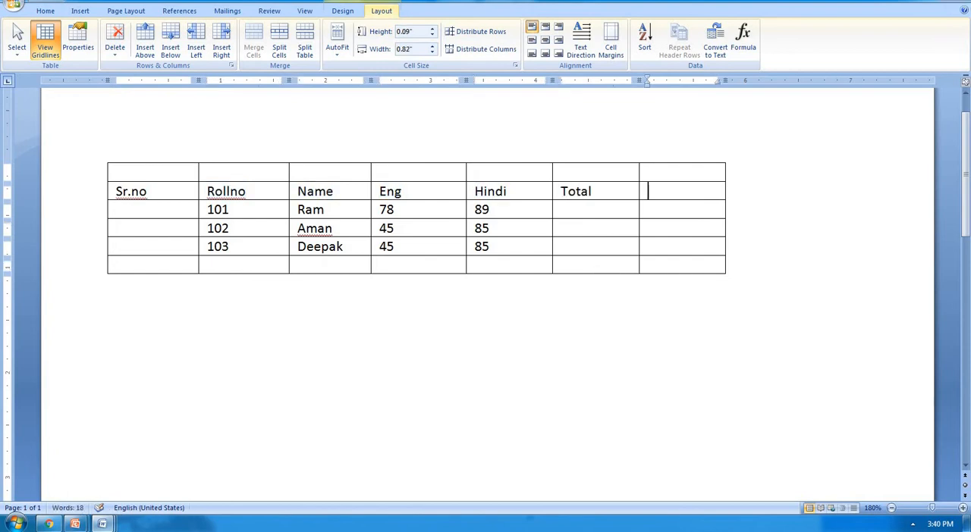
text(average)
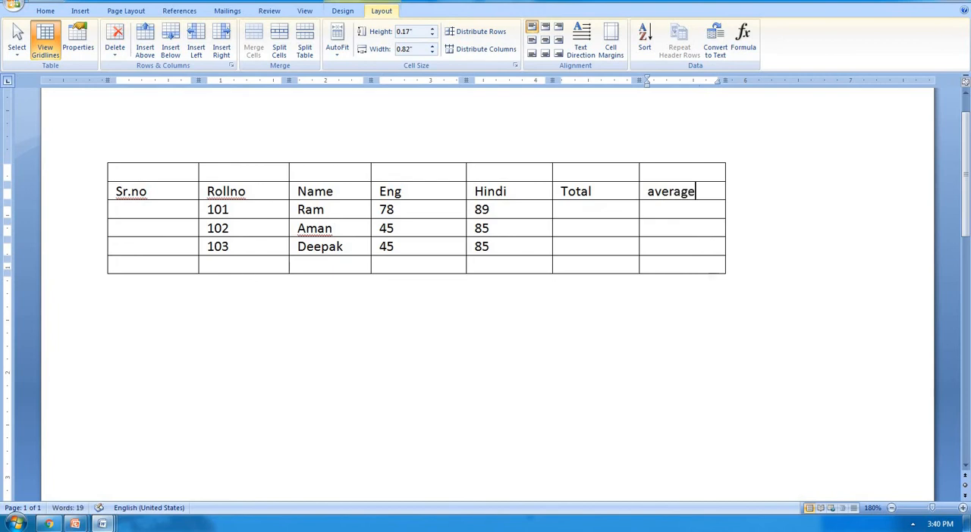
key(Tab)
key(Left)
key(Left)
key(Left)
key(Left)
key(Left)
key(Left)
key(Left)
key(Left)
key(Left)
key(Left)
key(Left)
key(Left)
key(Left)
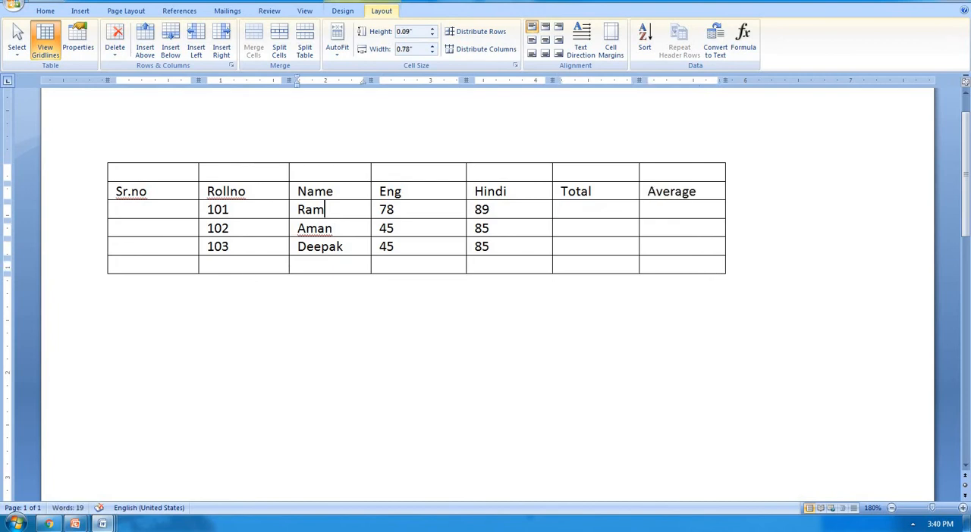
Step: Number the three student rows 1, 2 and 3 in the Sr.no column
key(Left)
key(Left)
key(Left)
text(1)
key(Down)
text(2)
key(Down)
text(3)
key(Down)
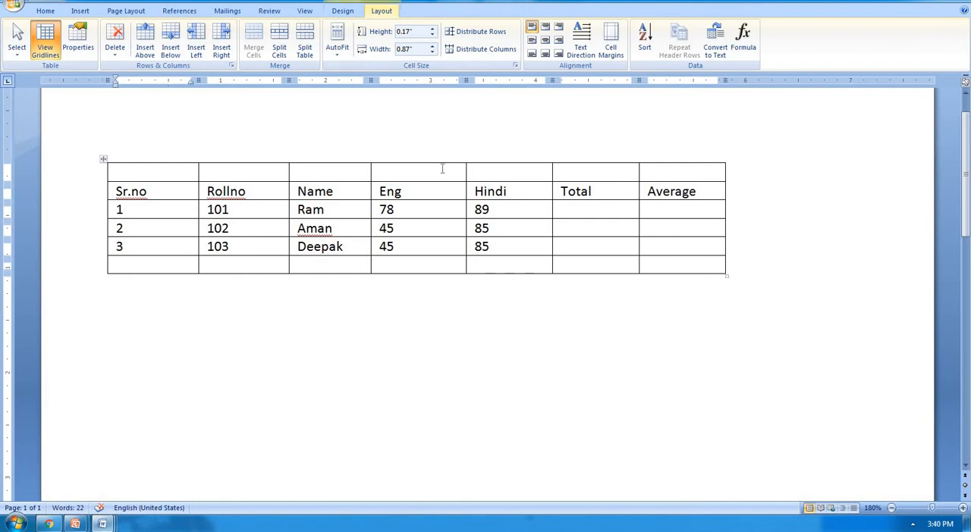
Step: Merge all the cells of the blank row above the header row into one cell
click(384, 171)
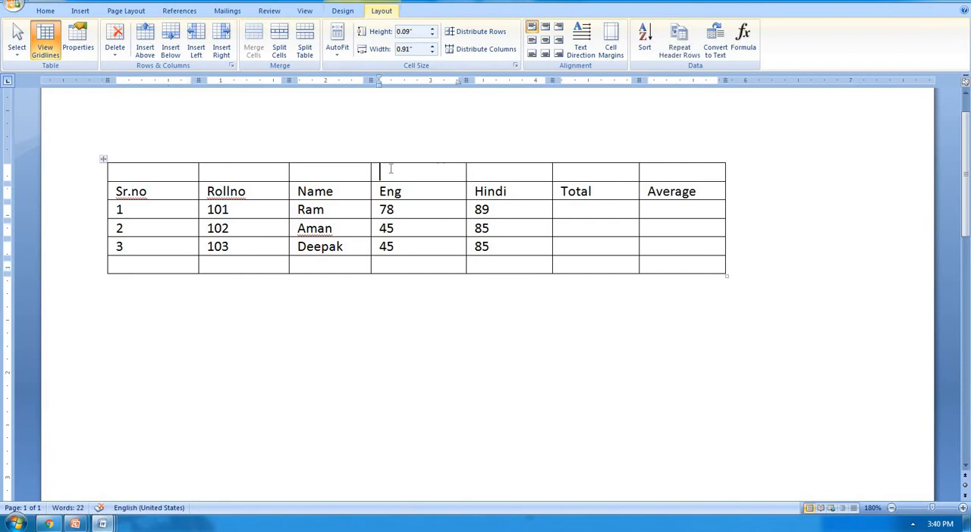
click(164, 173)
click(220, 172)
click(303, 172)
click(412, 168)
click(513, 172)
click(606, 167)
drag(689, 173, 174, 170)
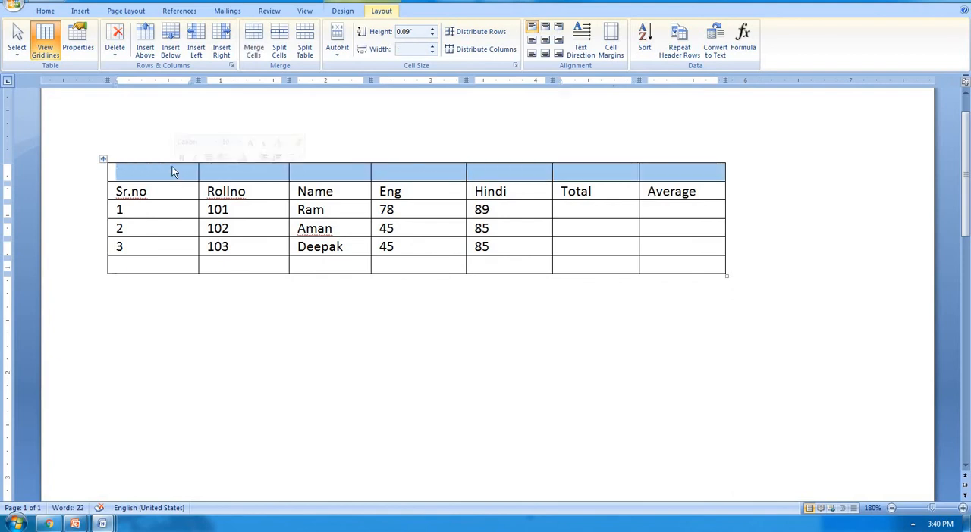
click(260, 38)
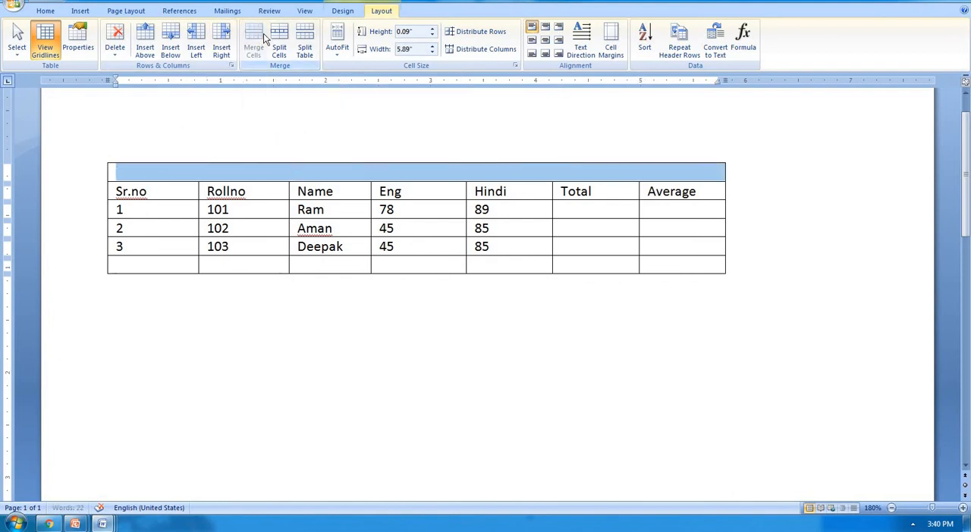
Step: Enter the title "Student record" in the merged cell above the headers and center it
click(331, 175)
text(st)
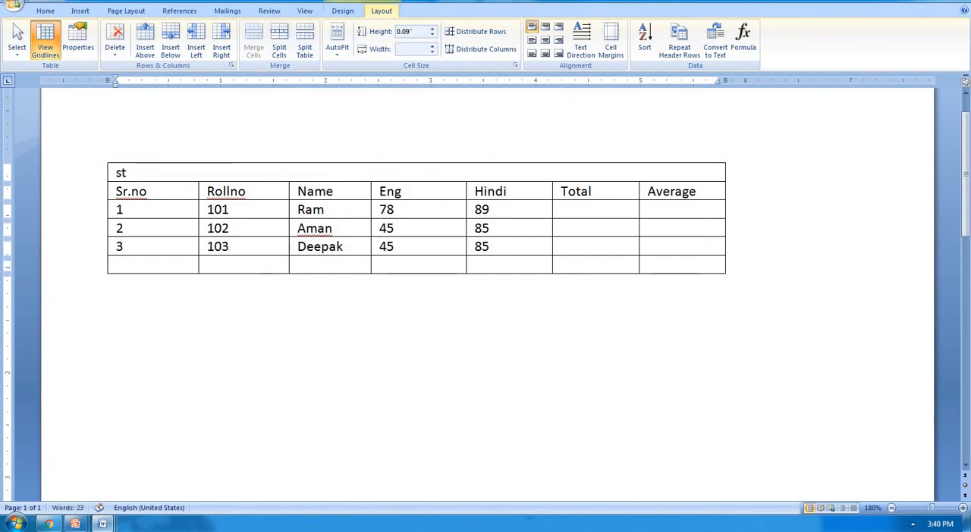
text(udent record)
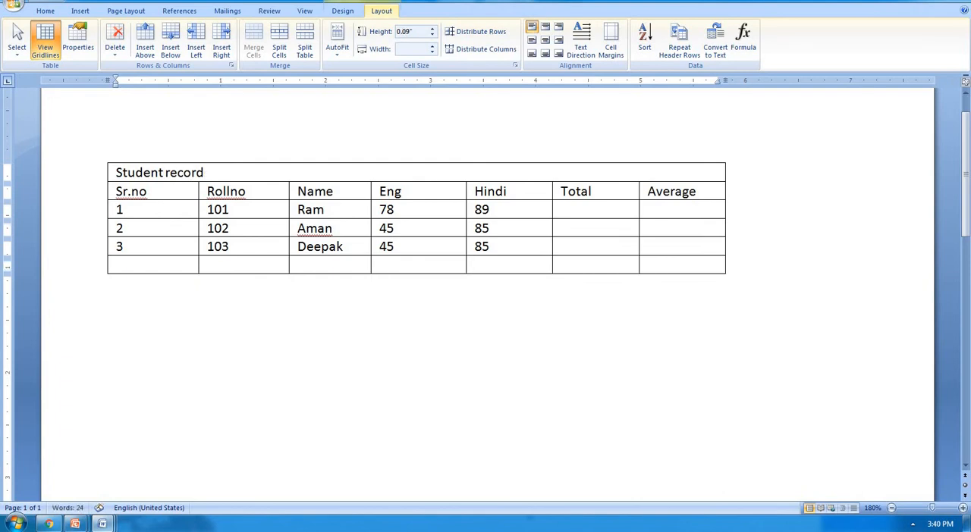
key(shift+Home)
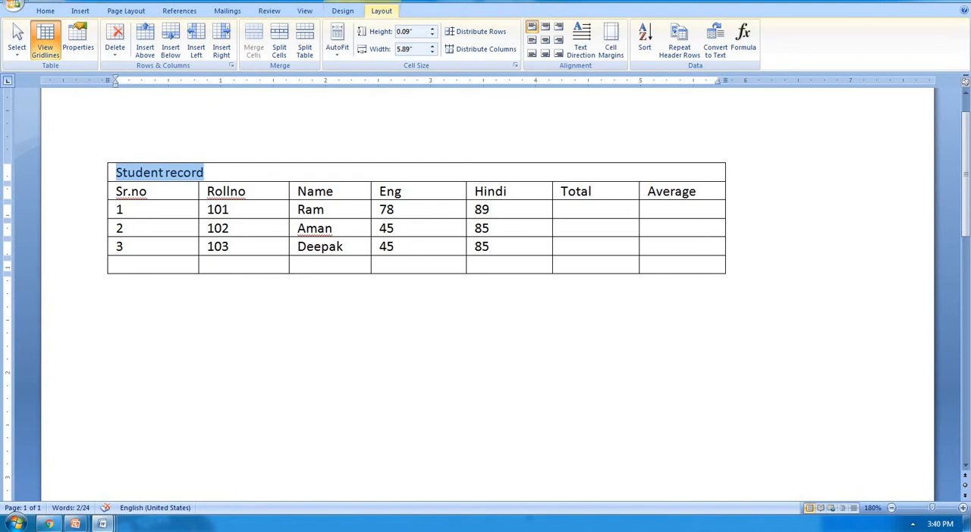
key(ctrl+e)
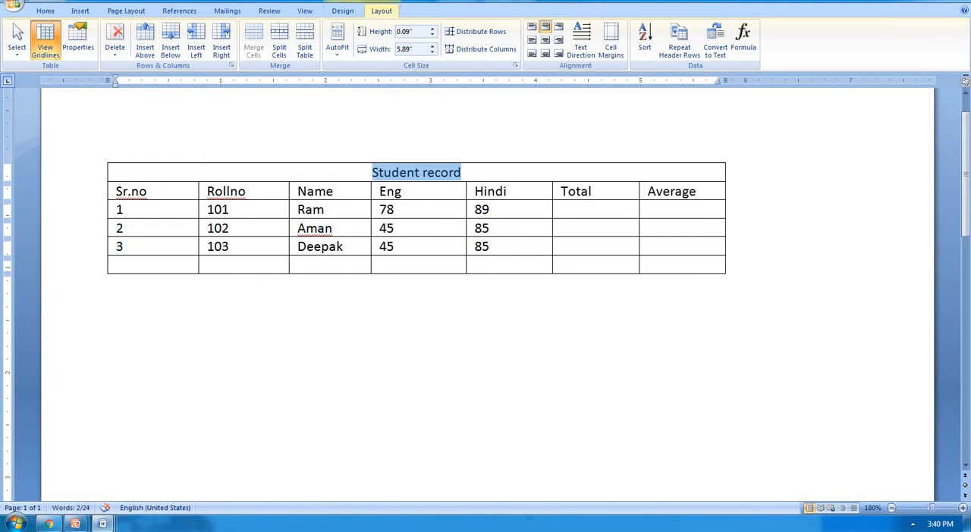
click(491, 172)
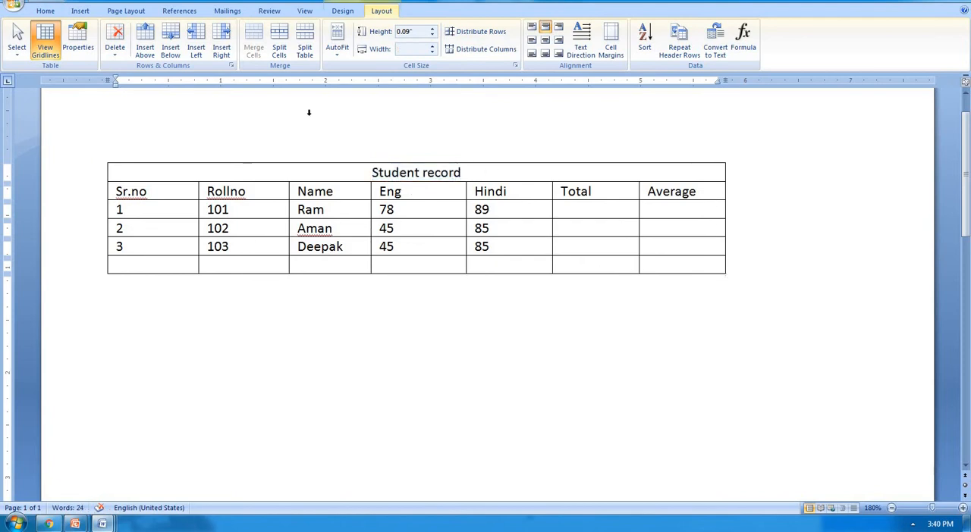
Step: Split the four blank cells below Total into 2 columns and 4 rows, and undo the split
click(581, 207)
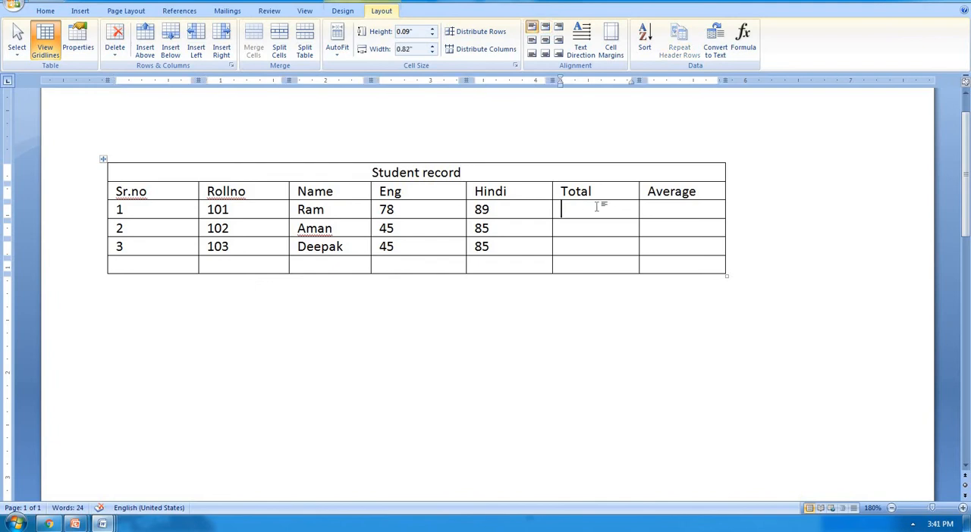
drag(597, 210, 597, 260)
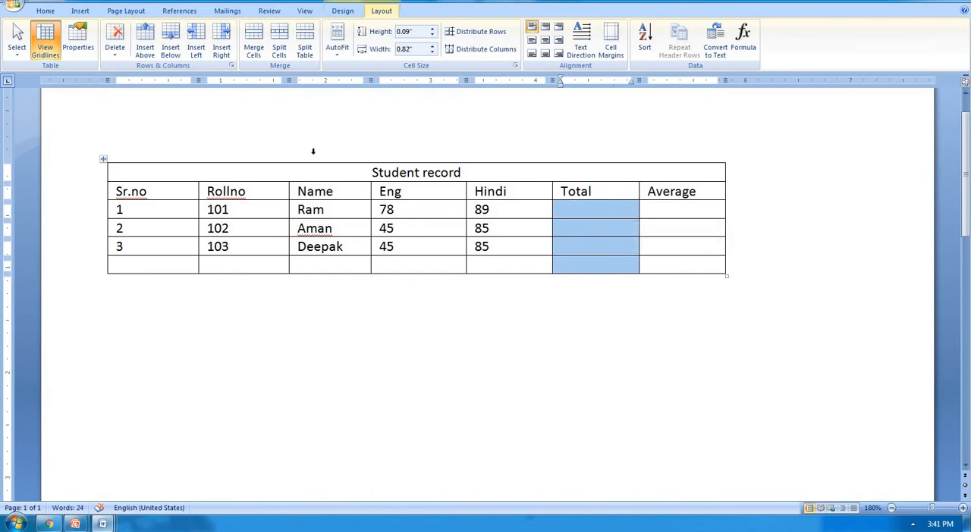
click(279, 52)
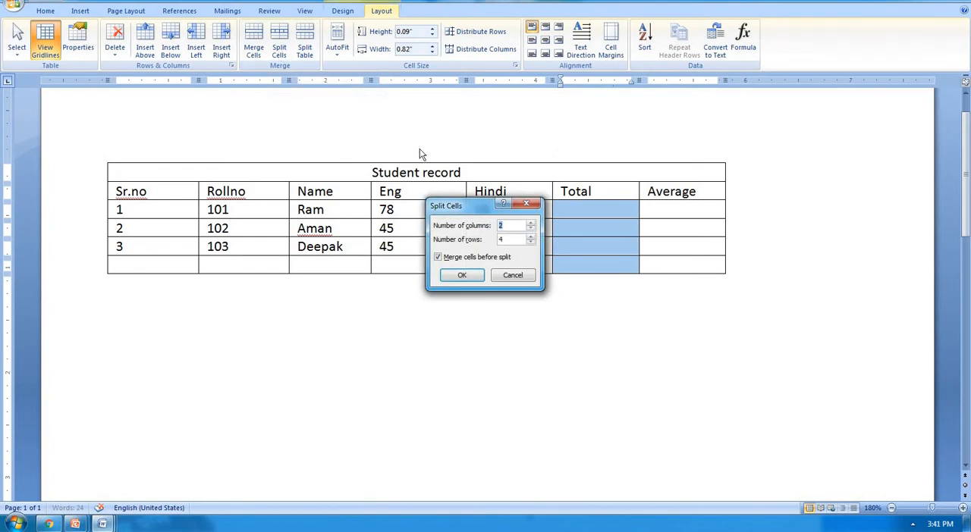
drag(455, 205, 303, 240)
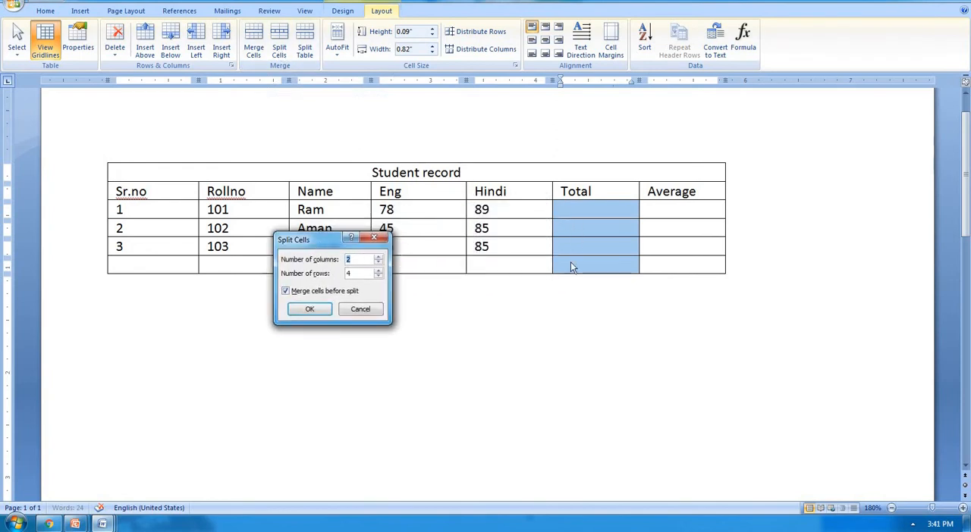
click(312, 309)
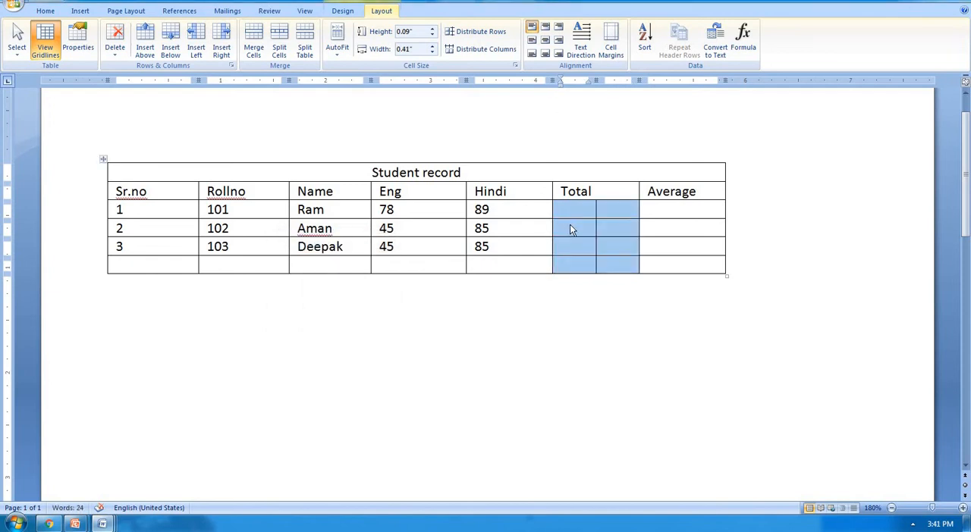
key(ctrl+z)
Step: Split the four blank cells below Total into 3 columns and 4 rows
click(279, 44)
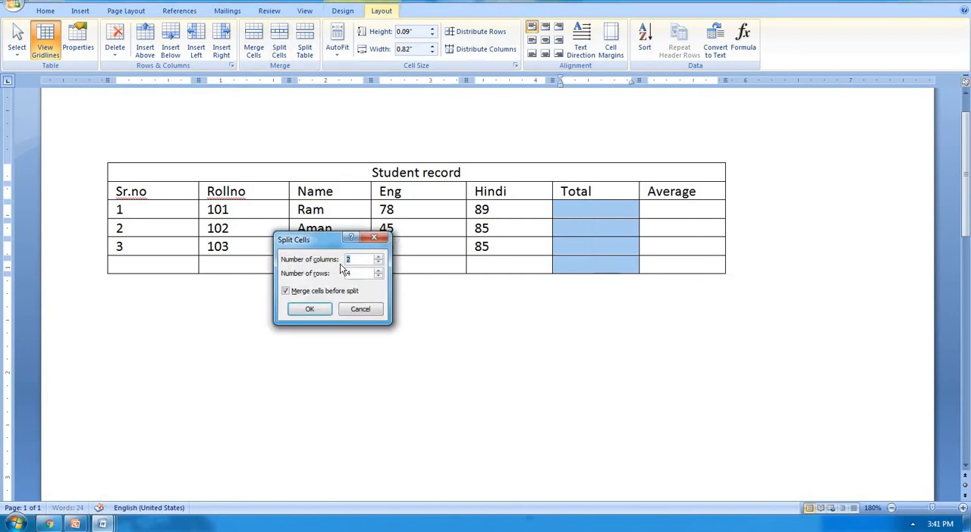
text(3)
click(310, 309)
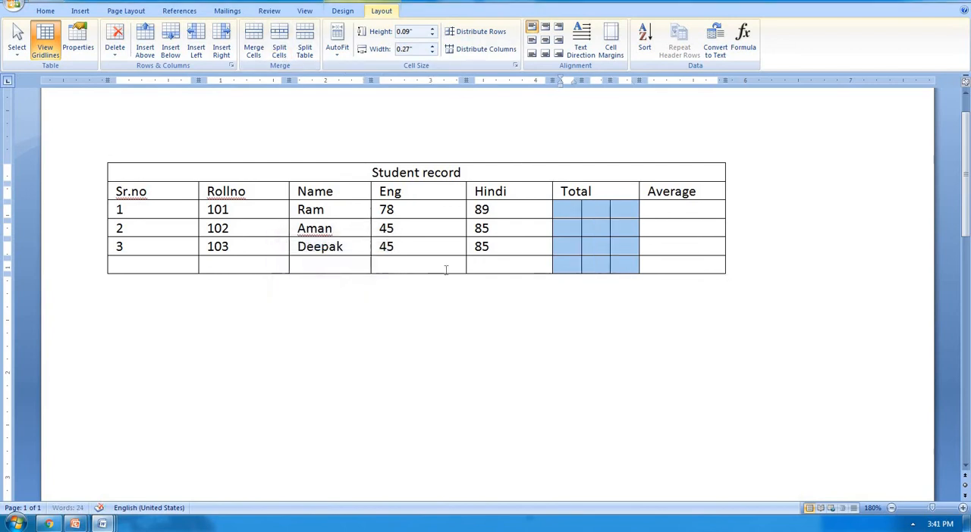
Step: Fill the three split Total cells in the row with roll number 101 with A, B and C
click(563, 212)
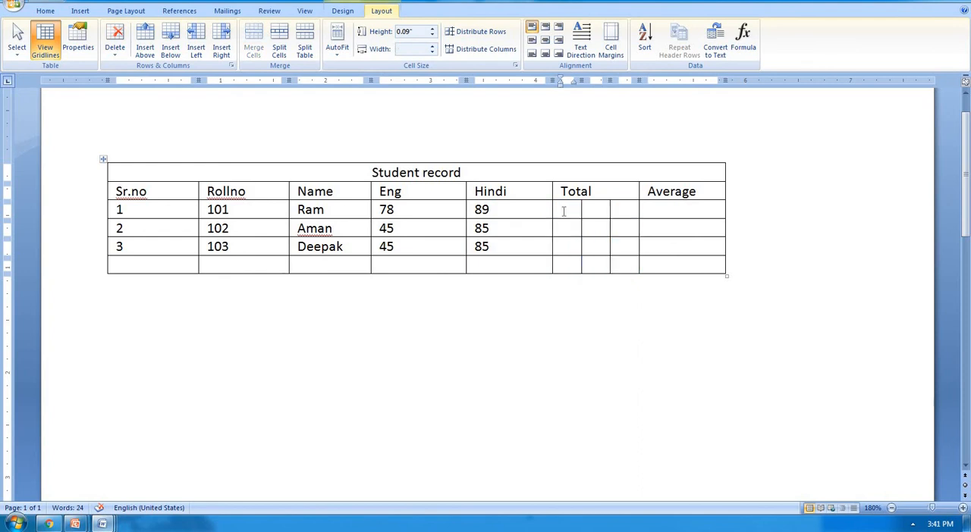
text(A)
text(b)
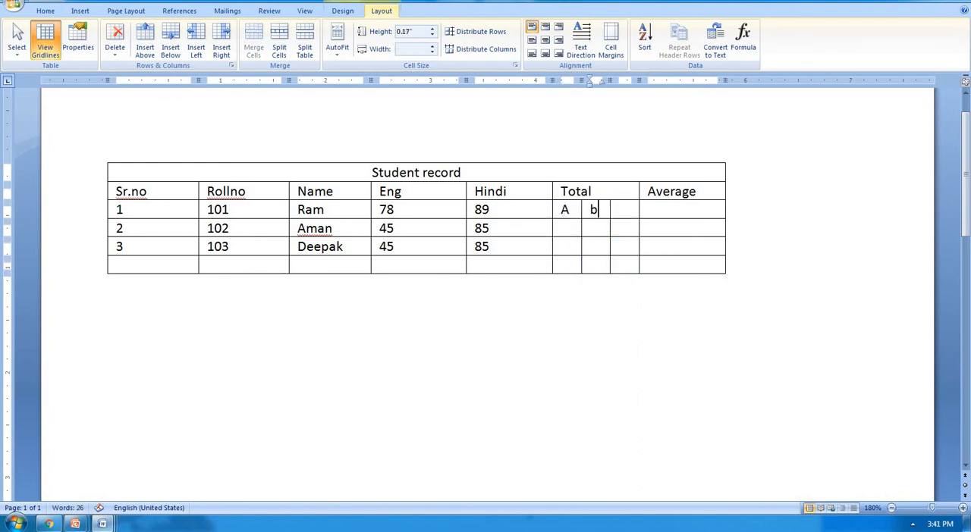
key(Tab)
text(c)
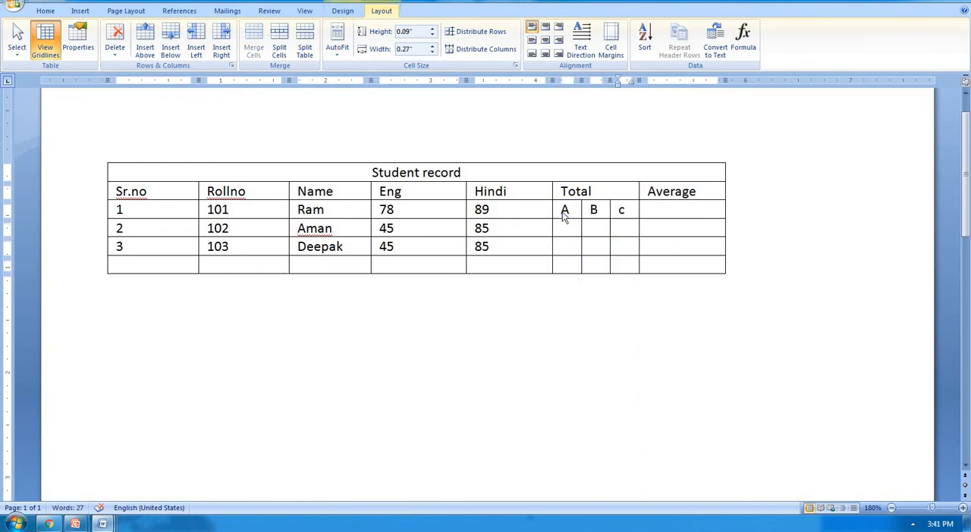
key(Tab)
Step: Merge the cells containing A, B and C below Total into one cell
drag(565, 211, 624, 265)
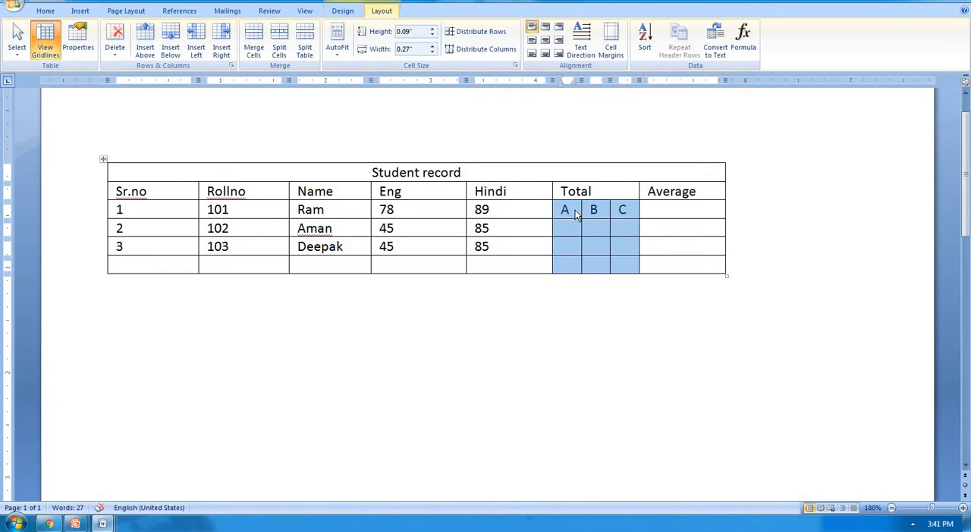
drag(575, 215, 623, 211)
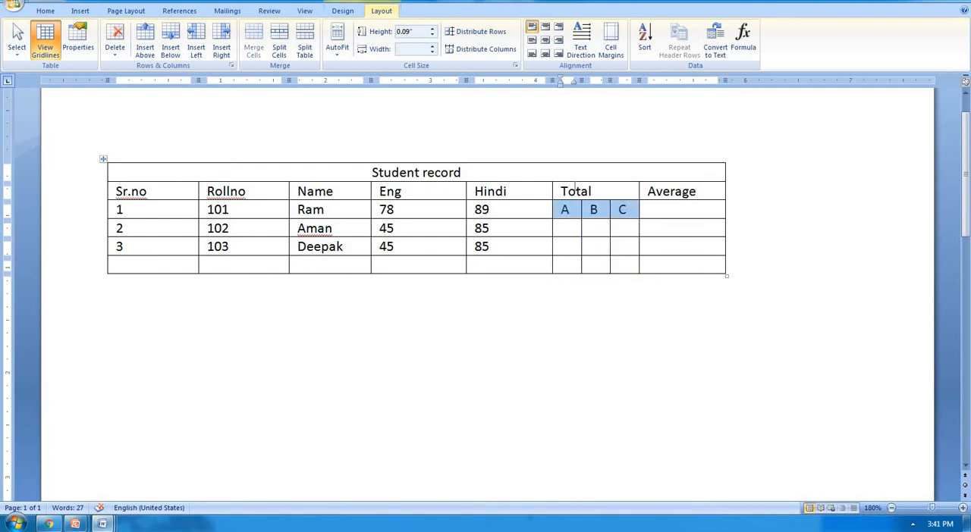
click(260, 50)
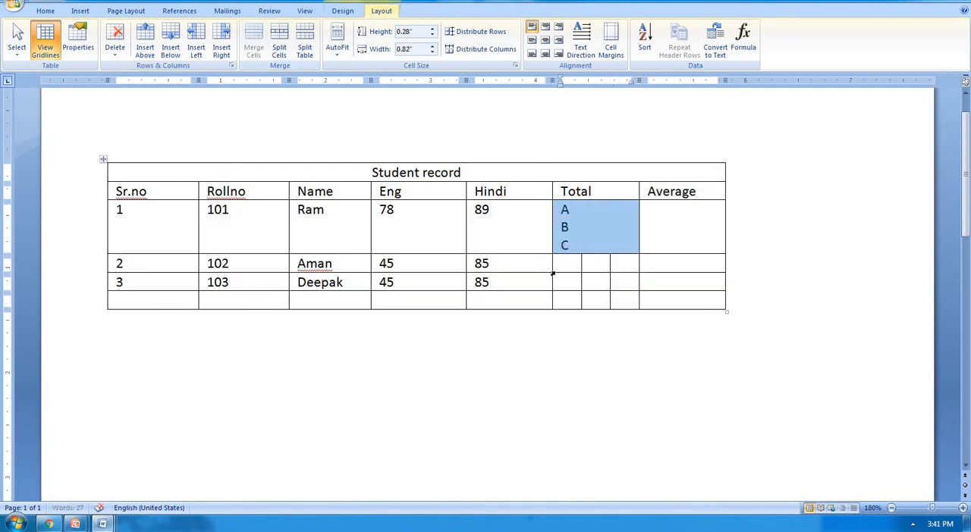
Step: Merge the three split Total cells into one in each of the three remaining rows, row by row
click(574, 265)
shift+click(655, 263)
drag(655, 264, 620, 266)
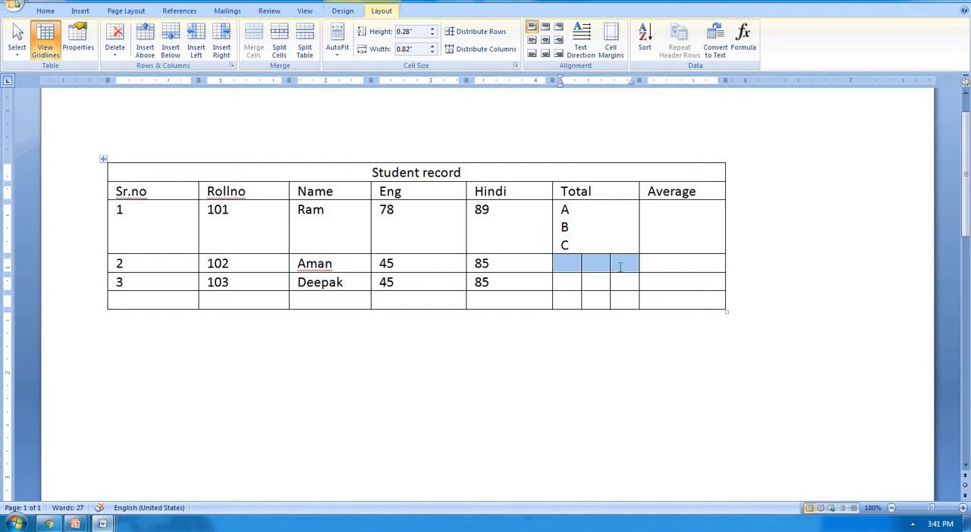
drag(559, 282, 622, 271)
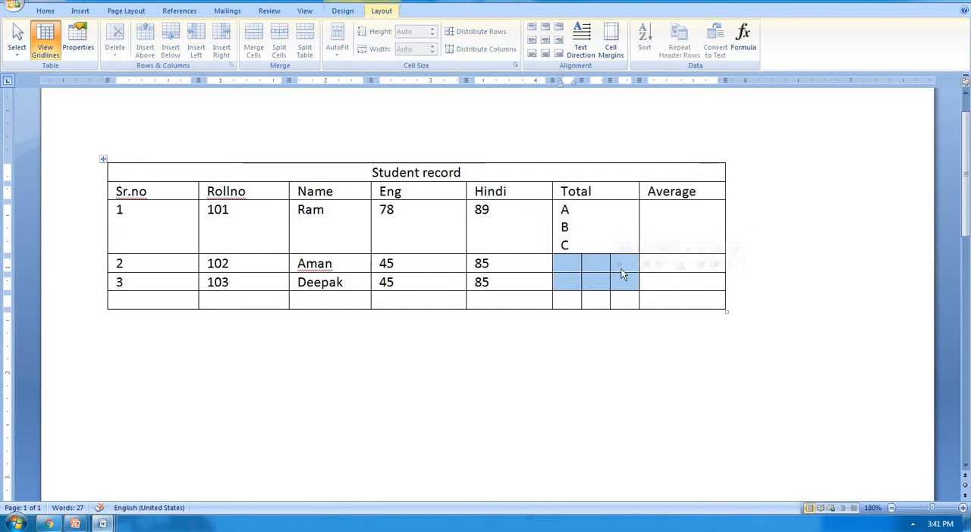
drag(567, 306, 631, 304)
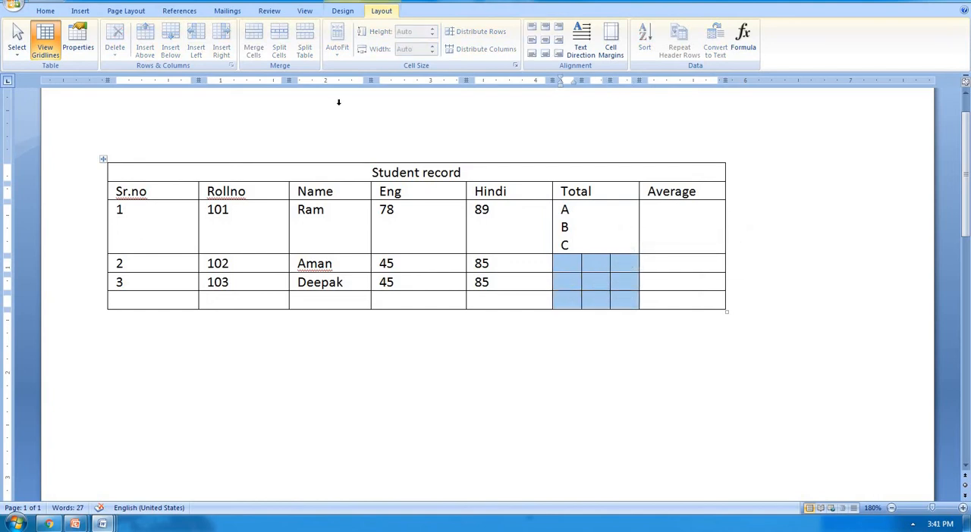
drag(577, 266, 623, 263)
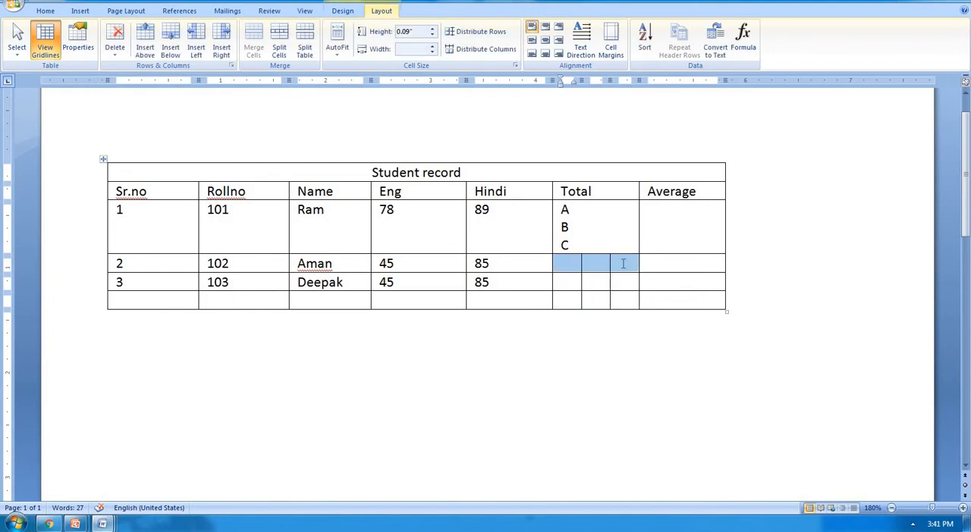
click(254, 47)
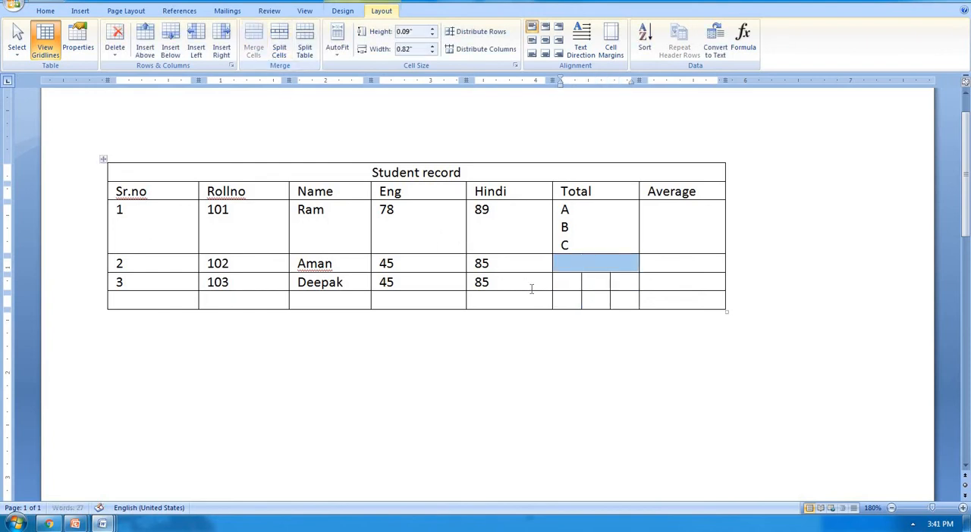
drag(574, 281, 632, 282)
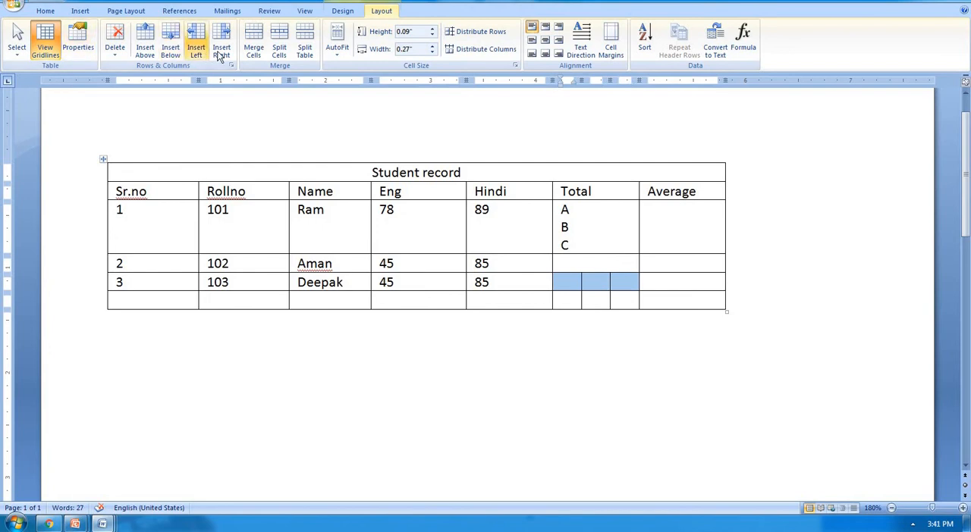
click(254, 47)
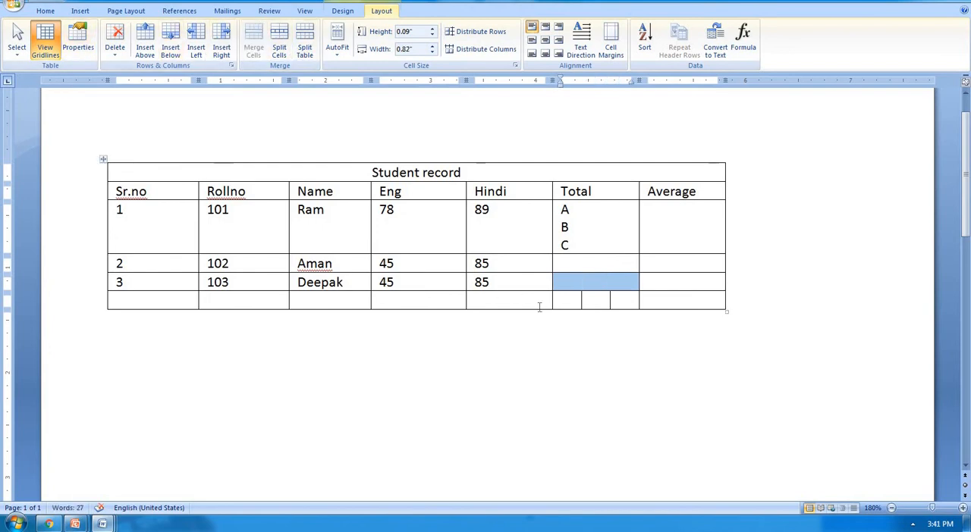
drag(574, 300, 620, 301)
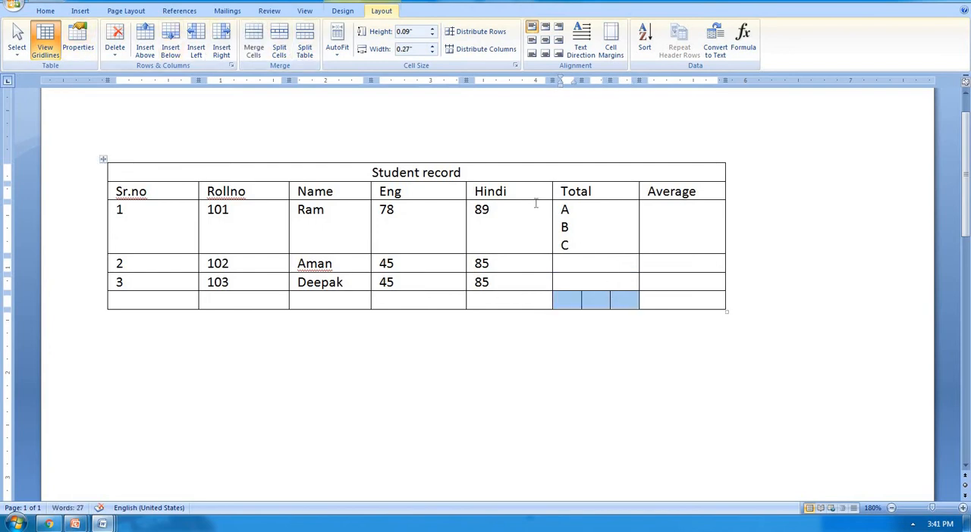
click(253, 40)
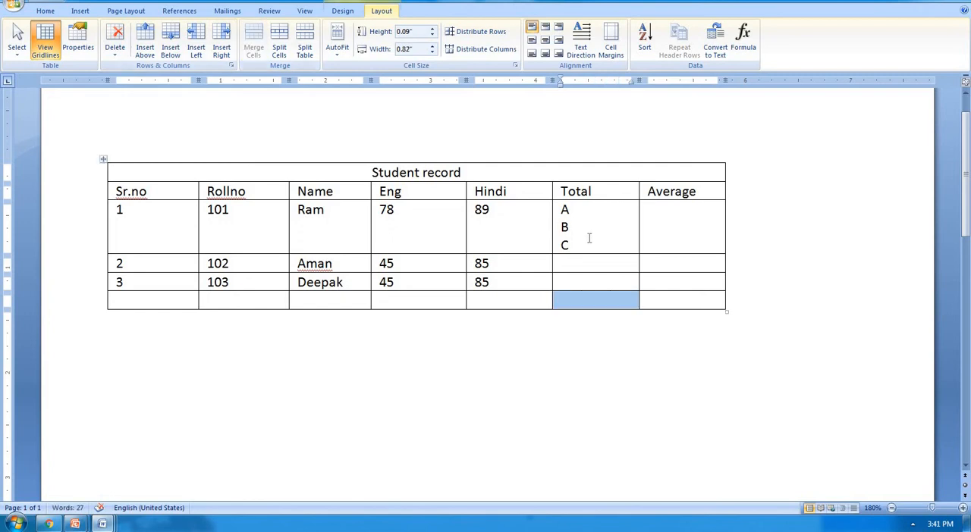
Step: Clear the letters A, B and C from the merged Total cell of roll number 101
click(572, 245)
key(BackSpace)
key(BackSpace)
key(BackSpace)
key(BackSpace)
key(BackSpace)
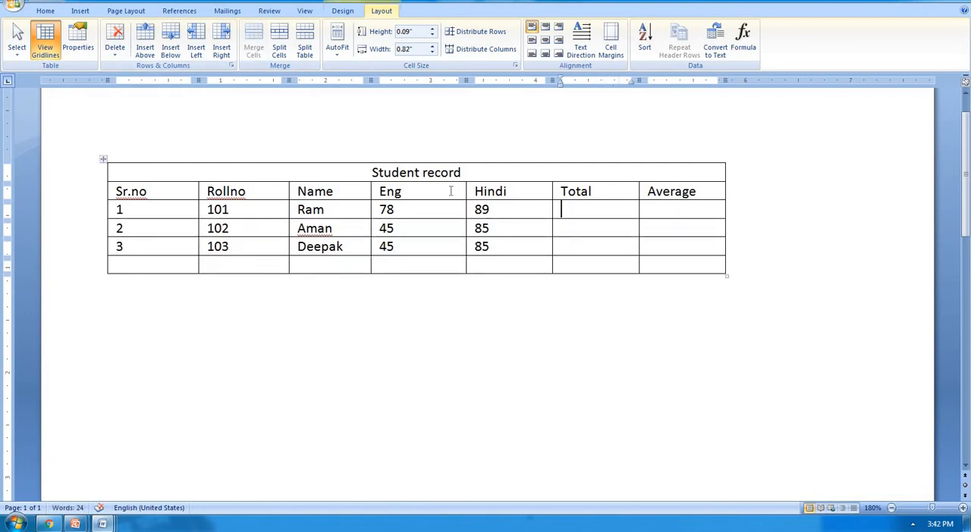
Step: Split the table into two at the row with roll number 102, and undo the split
click(250, 226)
click(303, 51)
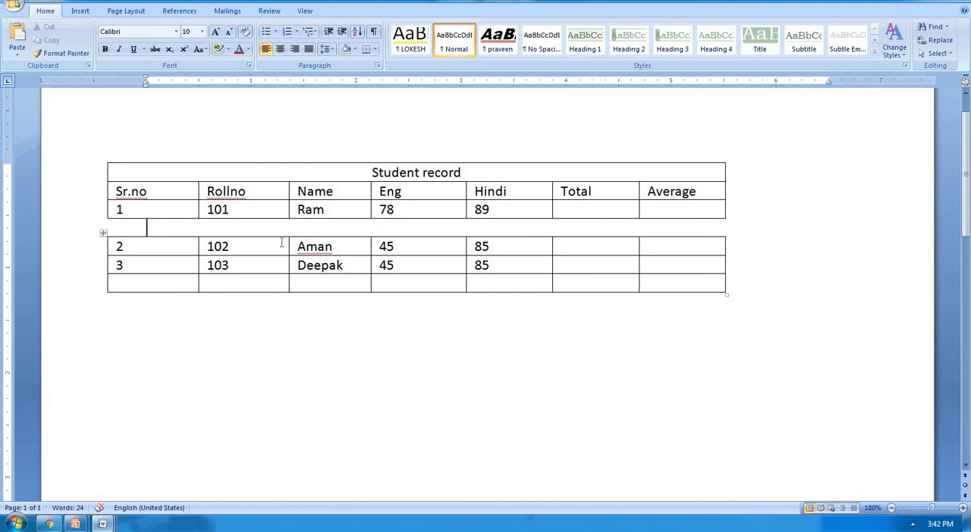
key(ctrl+z)
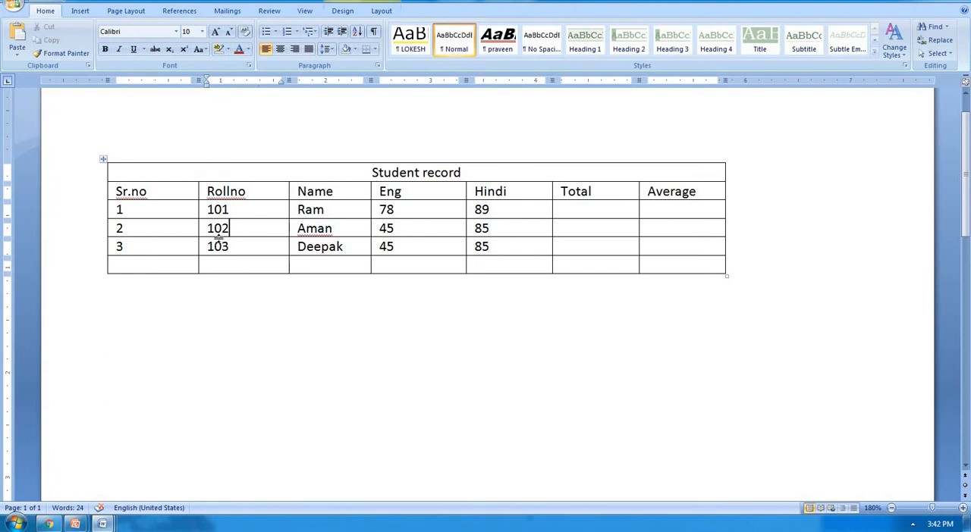
Step: Move the whole row with roll number 103 up to directly below the column headings
drag(259, 237, 663, 247)
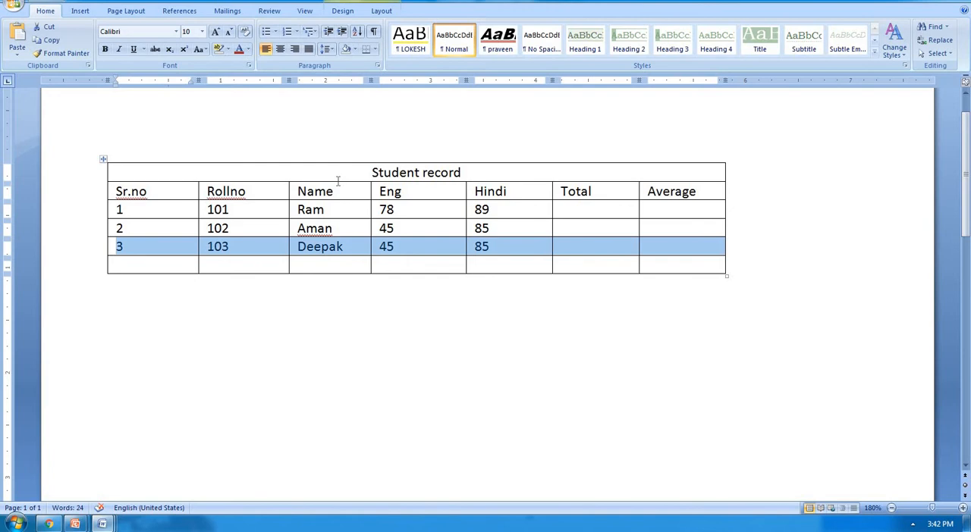
key(alt+shift+Up)
key(alt+shift+Up)
key(alt+shift+Up)
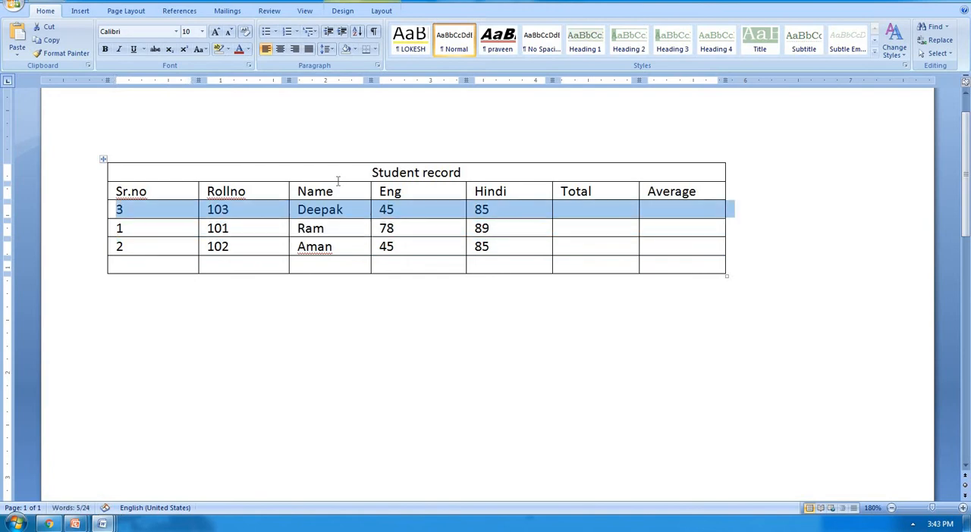
key(alt+shift+Up)
Step: Move the roll number 103 row down past the blank last row until it separates from the table
key(alt+shift+Down)
key(alt+shift+Down)
key(alt+shift+Down)
key(alt+shift+Down)
key(alt+shift+Down)
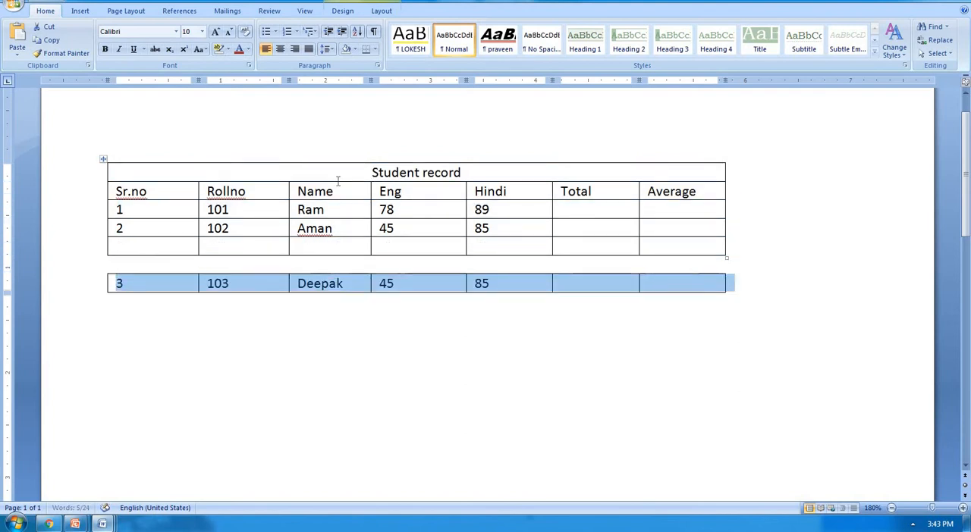
Step: Move the separated roll number 103 row back up into the table, directly above the roll number 101 row
key(alt+shift+Up)
key(alt+shift+Up)
key(alt+shift+Up)
key(alt+shift+Up)
key(alt+shift+Up)
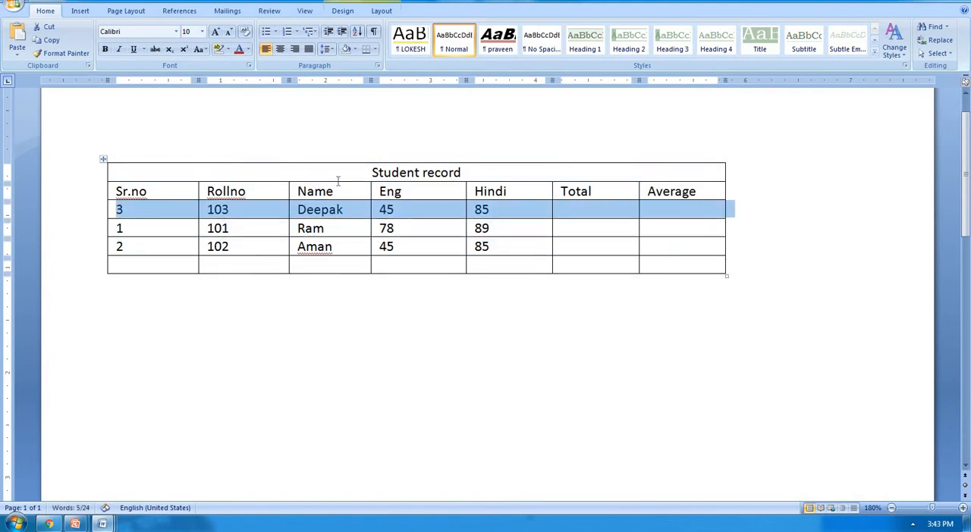
Step: Move the roll number 103 row down below the blank row, and back up one row to its original place
key(alt+shift+Down)
key(alt+shift+Down)
key(alt+shift+Down)
key(alt+shift+Down)
key(alt+shift+Down)
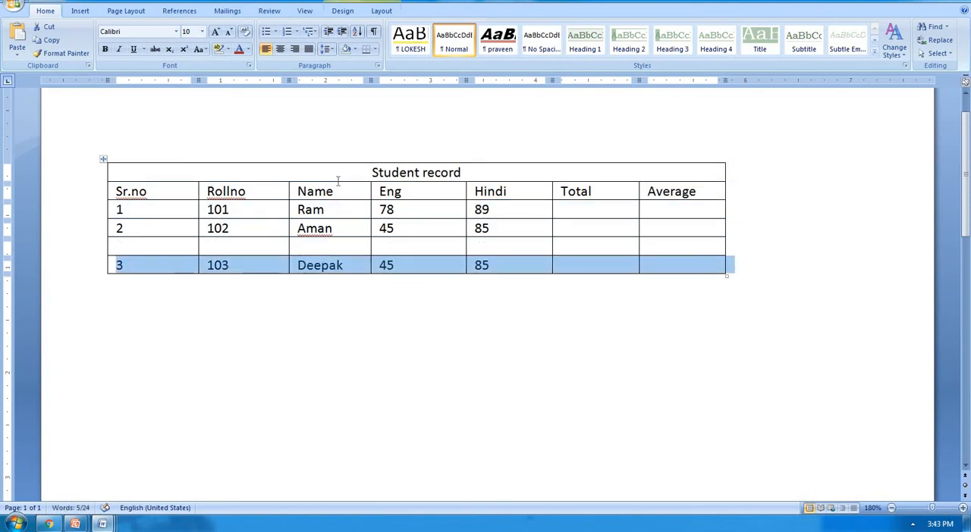
key(alt+shift+Up)
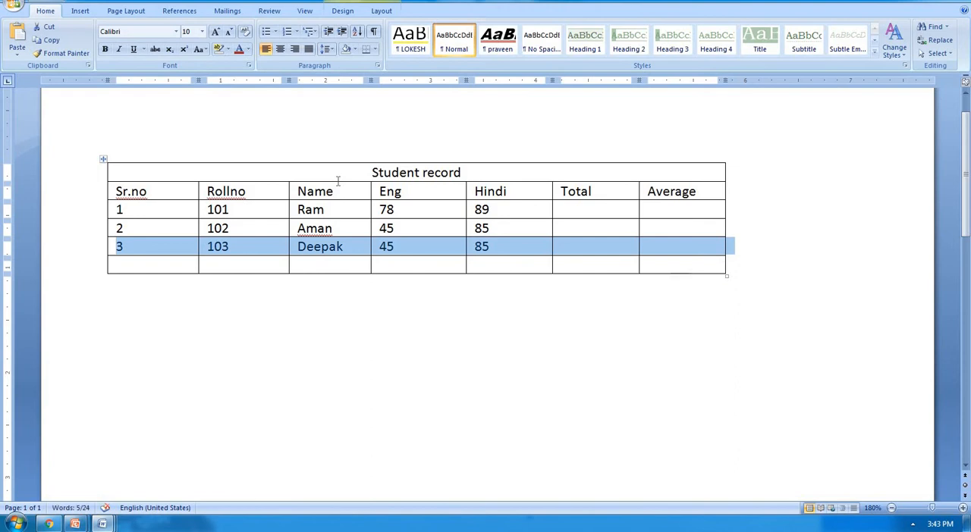
click(523, 243)
click(381, 10)
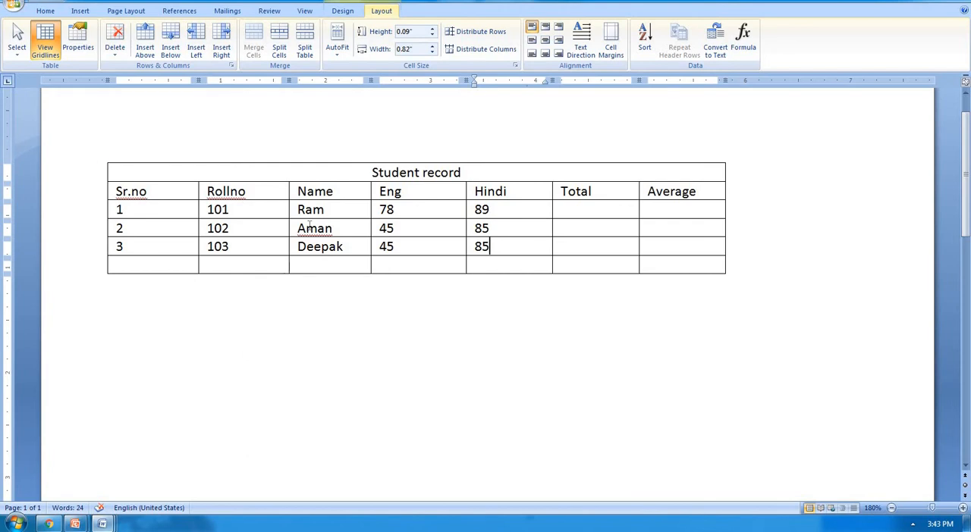
click(339, 55)
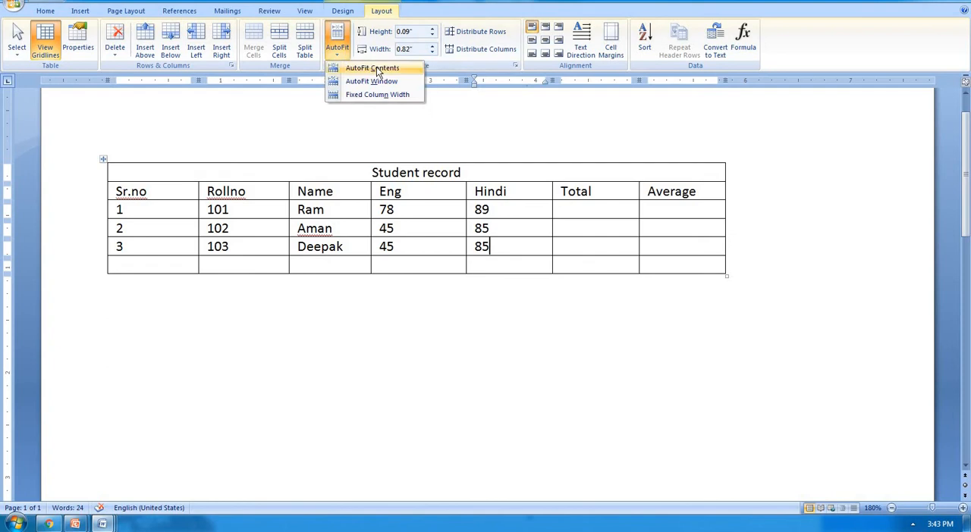
click(445, 191)
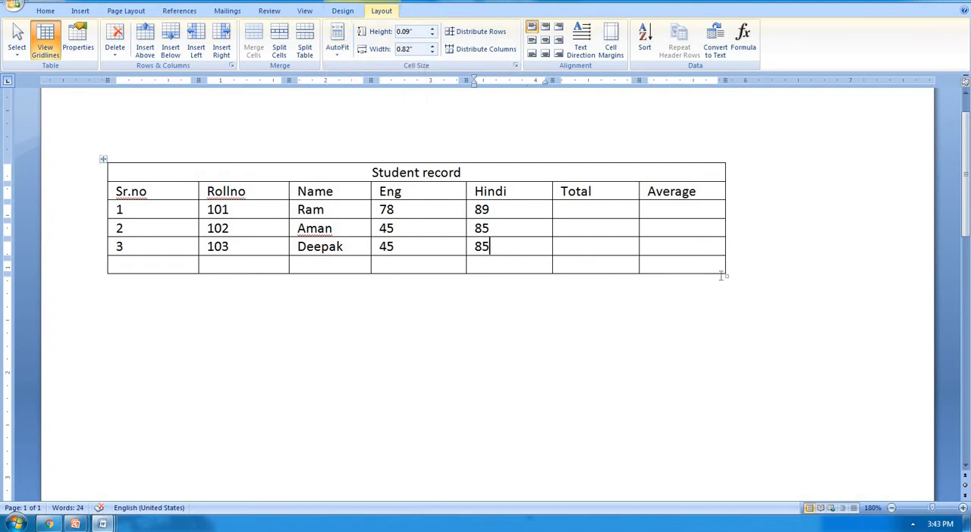
Step: Create a one-row, three-column table below the Student record table from a text line of plus signs joined by hyphens
click(569, 296)
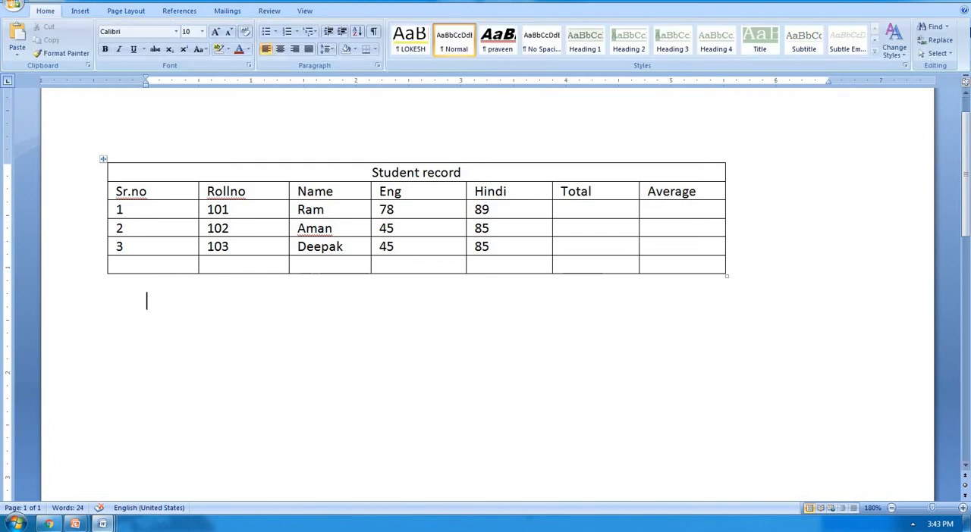
text(+-------------+)
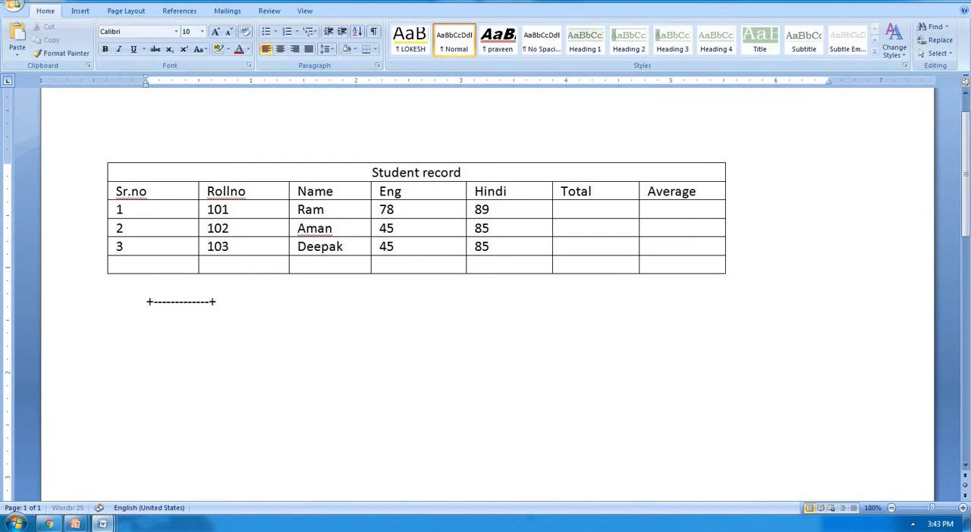
text(-----------+-----------+-----------+)
key(Return)
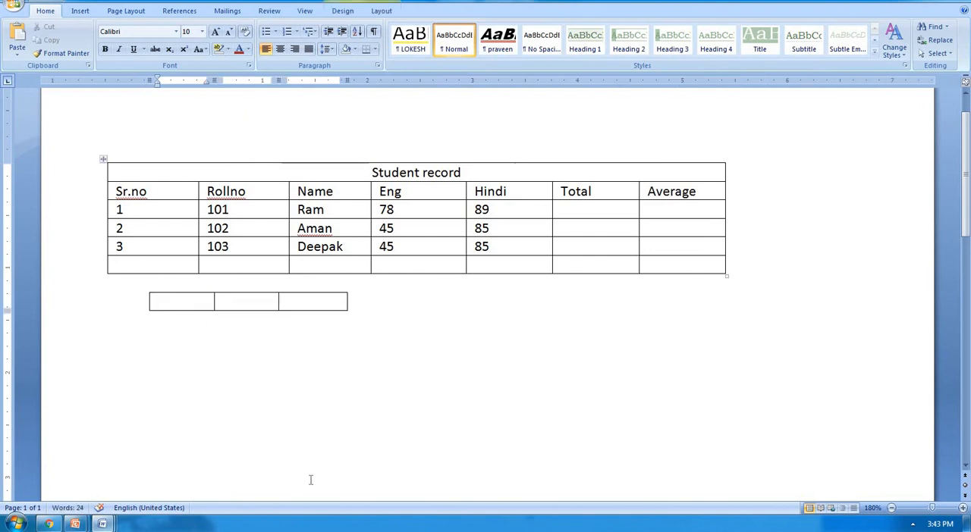
Step: Fill the three cells of the new table with 101, the student's first name and 78
text(101)
key(Tab)
text(ram)
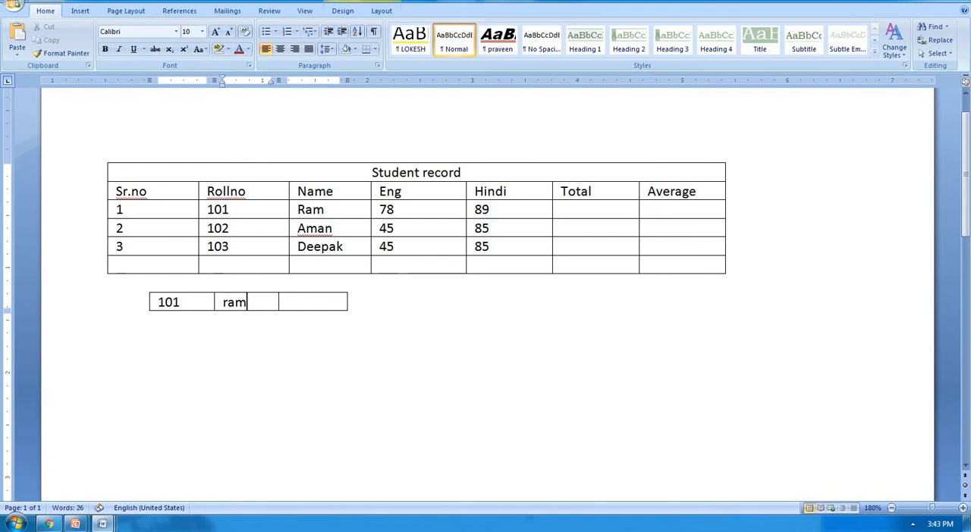
key(Tab)
text(78)
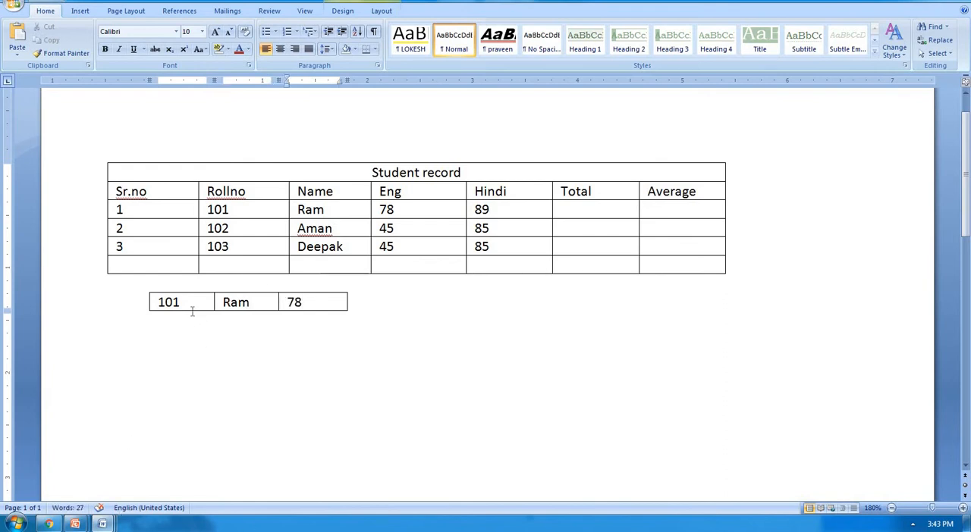
Step: Select the whole row of the small table and fit its columns to their contents with AutoFit Contents
drag(182, 302, 158, 302)
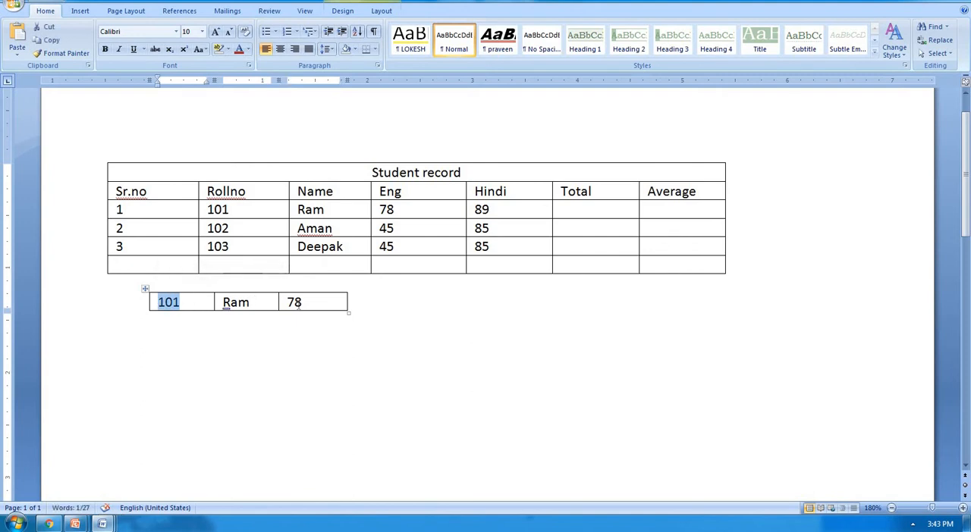
click(142, 302)
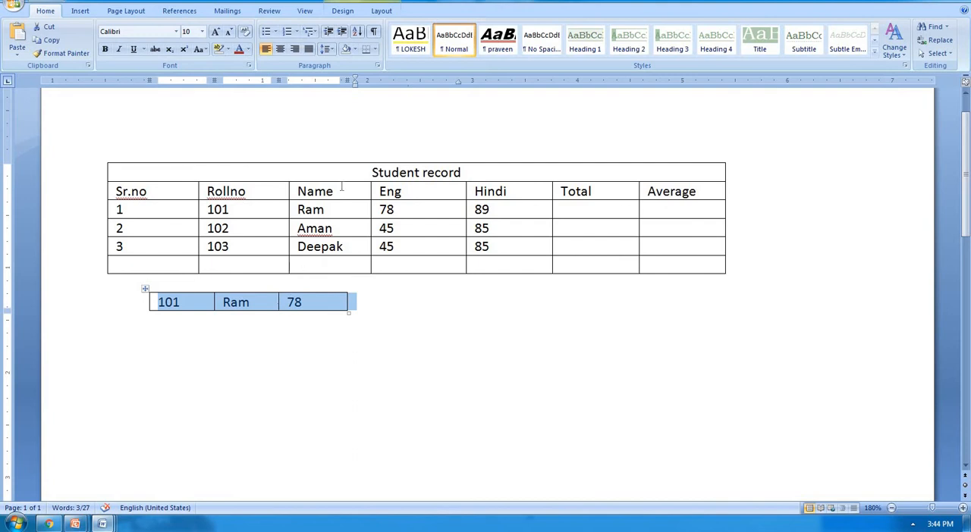
click(394, 10)
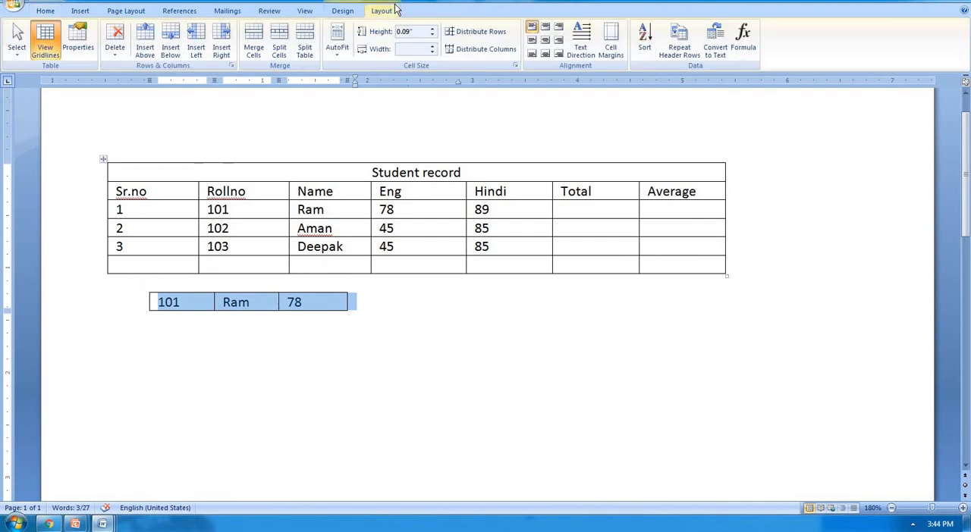
click(338, 49)
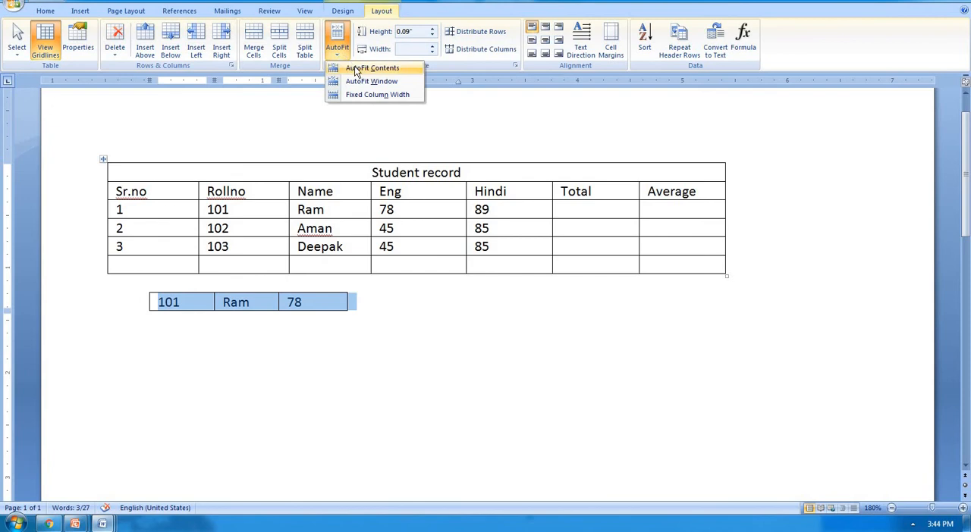
click(356, 71)
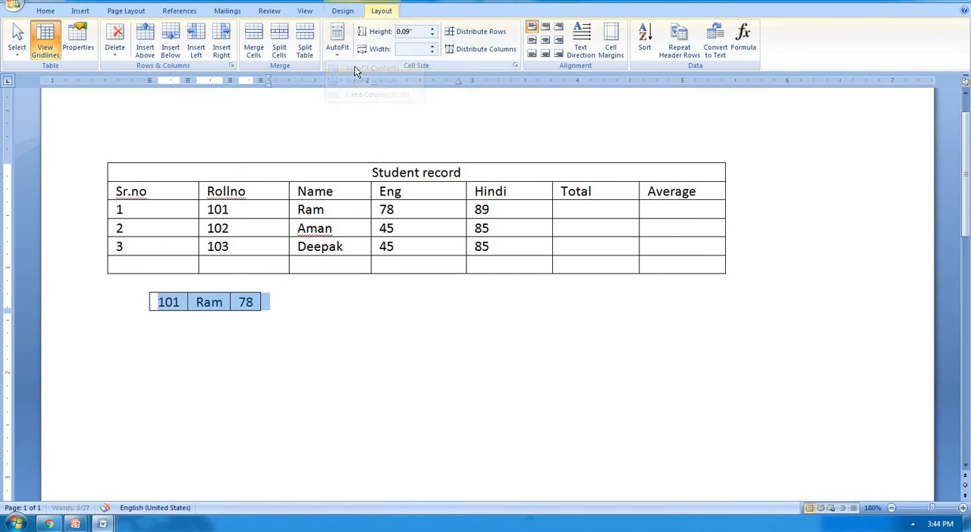
Step: Append a long run of random characters starting with gh78676868 to 101 in the small table's first cell
click(182, 302)
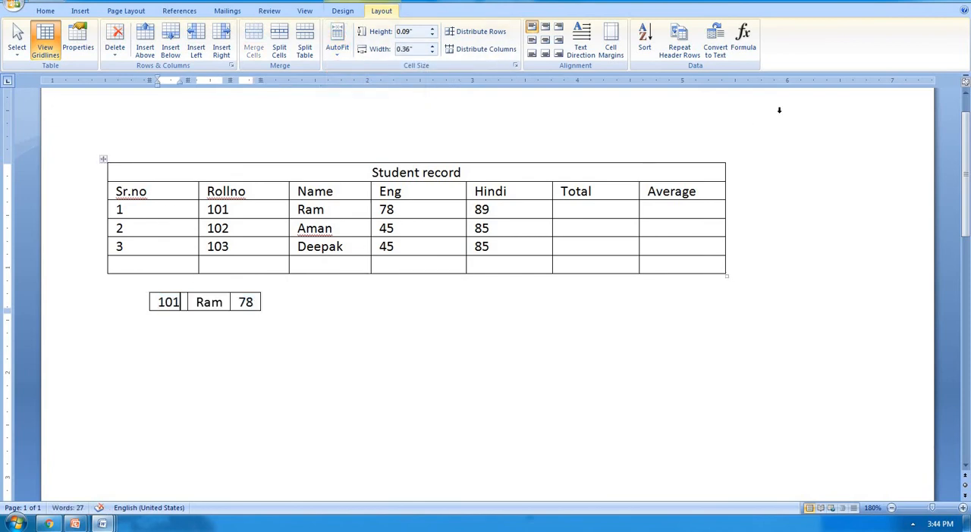
text(gh78676868)
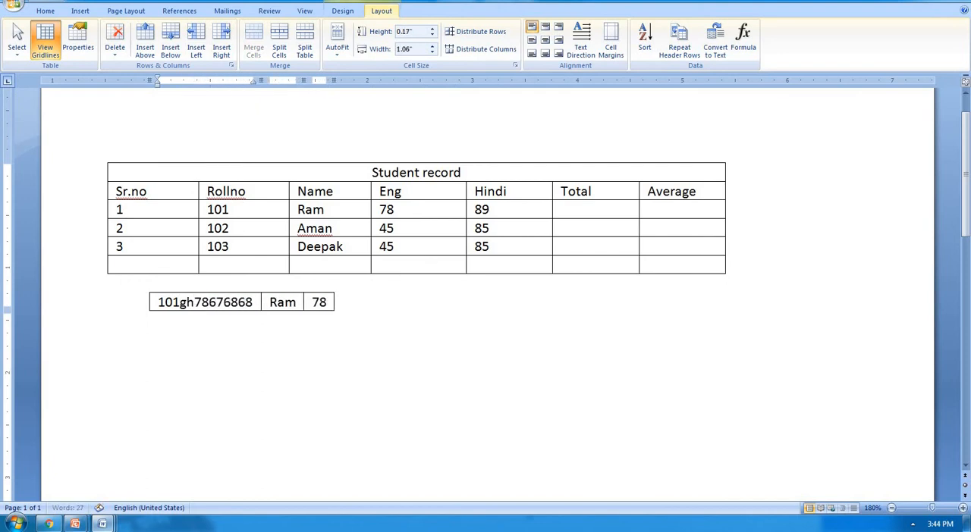
text(6786868686868)
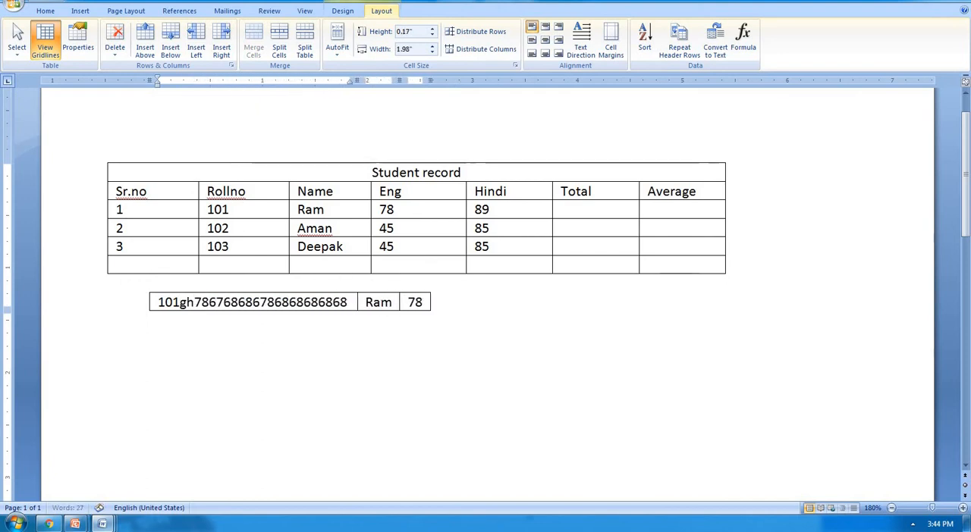
Step: Clear the long text from the small table's first cell and enter 101 again
key(BackSpace)
key(BackSpace)
key(BackSpace)
key(BackSpace)
key(BackSpace)
key(BackSpace)
key(BackSpace)
key(BackSpace)
key(BackSpace)
key(BackSpace)
key(BackSpace)
key(BackSpace)
key(BackSpace)
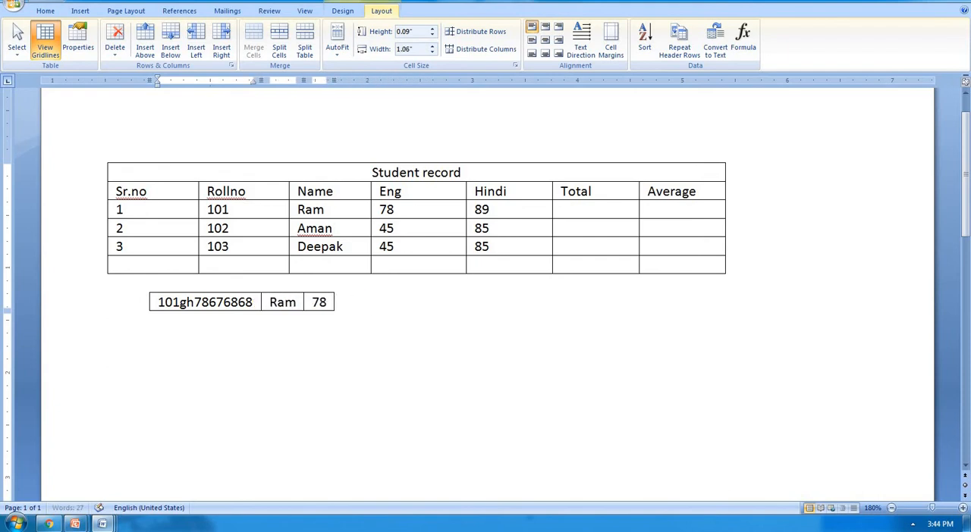
key(BackSpace)
key(BackSpace)
key(BackSpace)
key(BackSpace)
key(BackSpace)
key(BackSpace)
key(BackSpace)
key(BackSpace)
key(BackSpace)
key(BackSpace)
key(BackSpace)
key(BackSpace)
key(BackSpace)
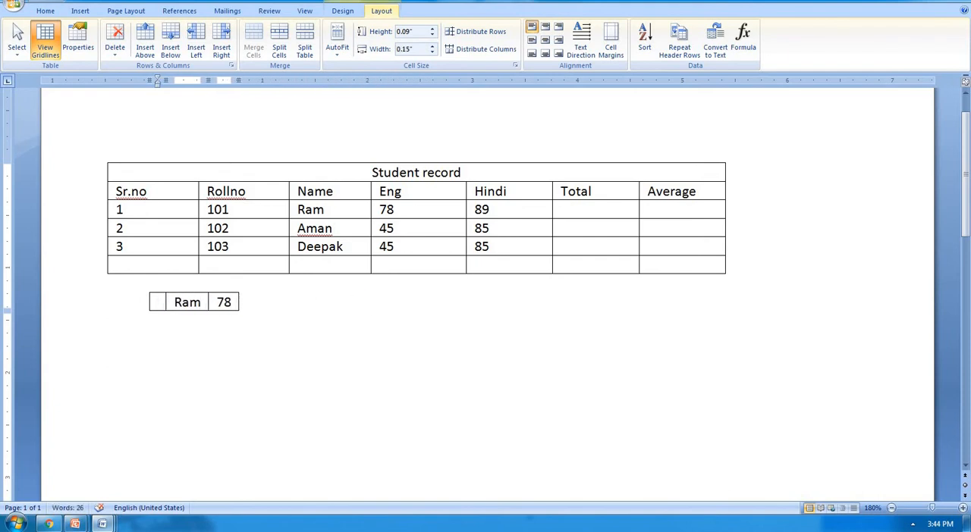
text(101)
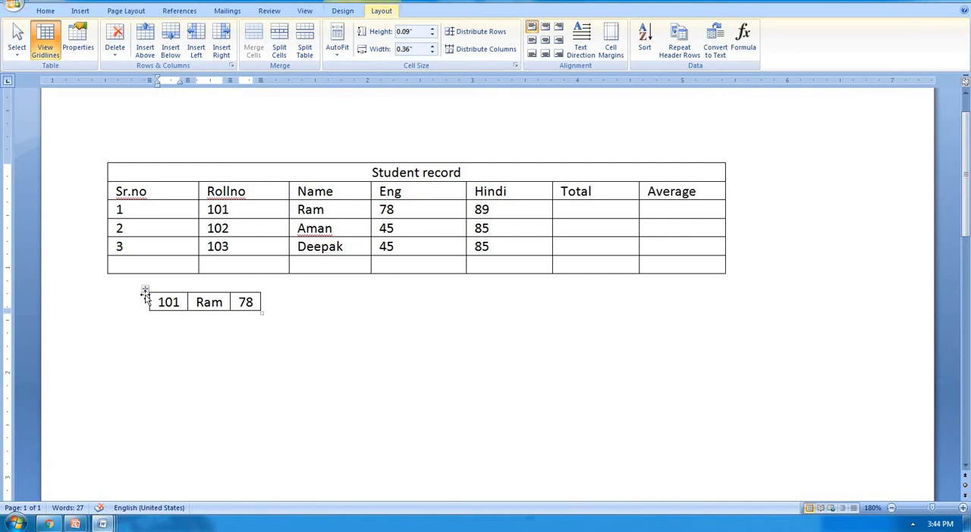
Step: Select the entire small table and stretch it to the page width with AutoFit Window
click(145, 290)
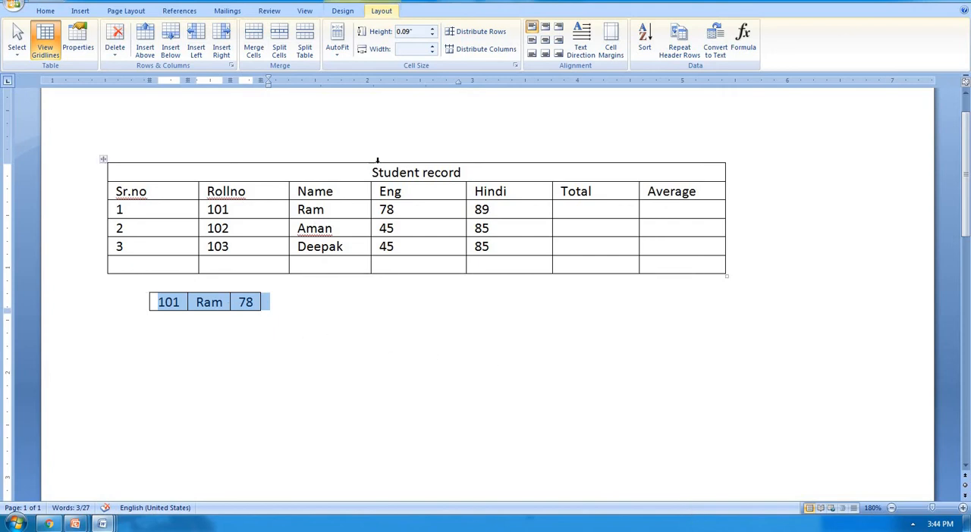
click(340, 57)
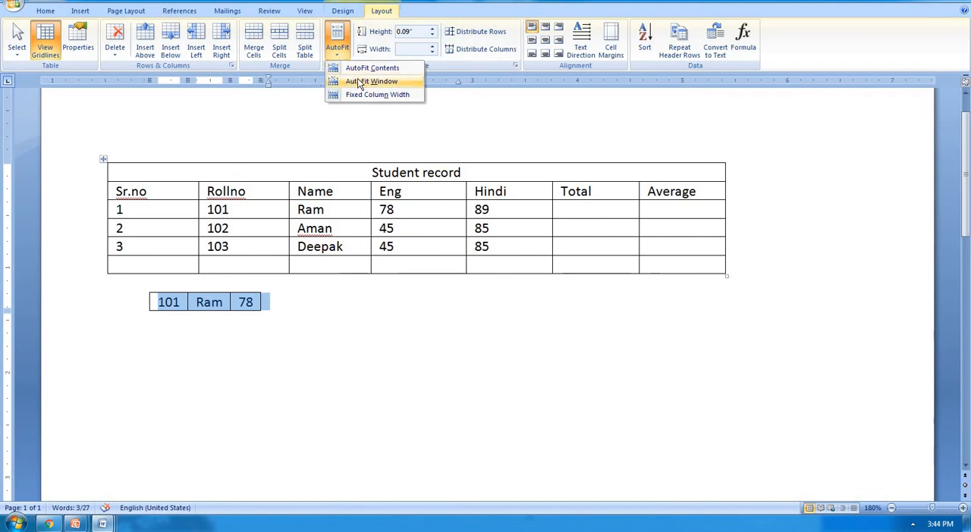
click(358, 81)
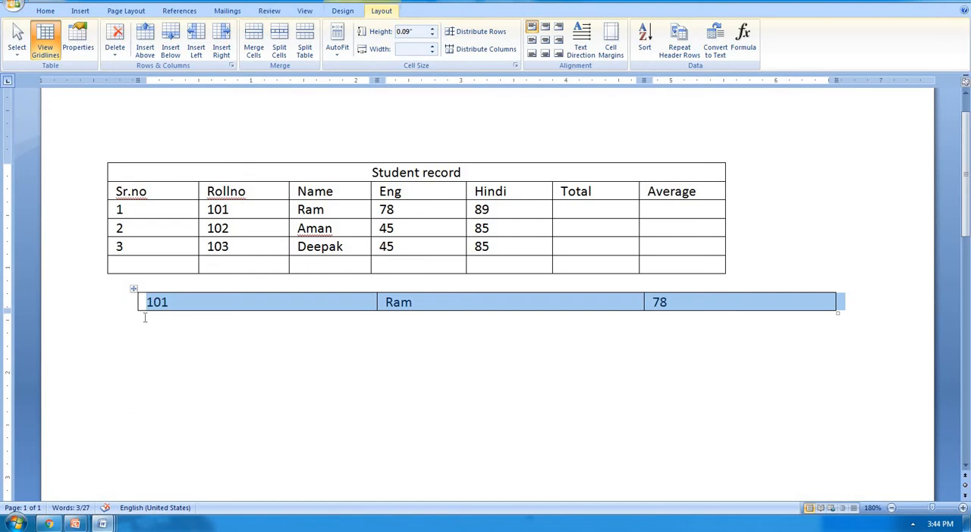
Step: Append a long run of the letter h to 101 in the small table's first cell, and clear the cell completely
click(356, 300)
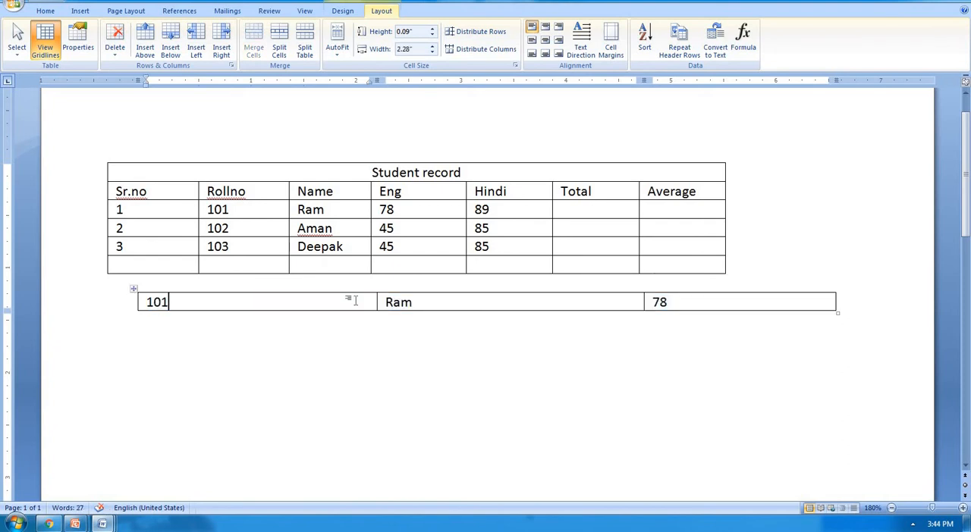
text(hhhhhhhhhhhhhhhhhhhhhhhhhhhhhhhhhhhhhhhhhhhhhhhhhhhhhhhhh)
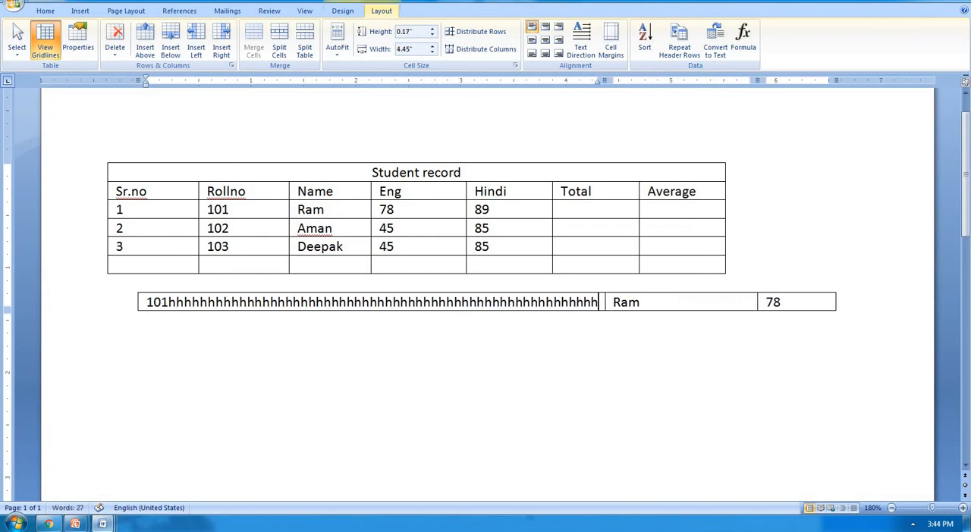
key(BackSpace)
key(BackSpace)
key(BackSpace)
key(BackSpace)
key(BackSpace)
key(BackSpace)
key(BackSpace)
key(BackSpace)
key(BackSpace)
key(BackSpace)
key(BackSpace)
key(BackSpace)
key(BackSpace)
key(BackSpace)
key(BackSpace)
key(BackSpace)
key(BackSpace)
key(BackSpace)
key(BackSpace)
key(BackSpace)
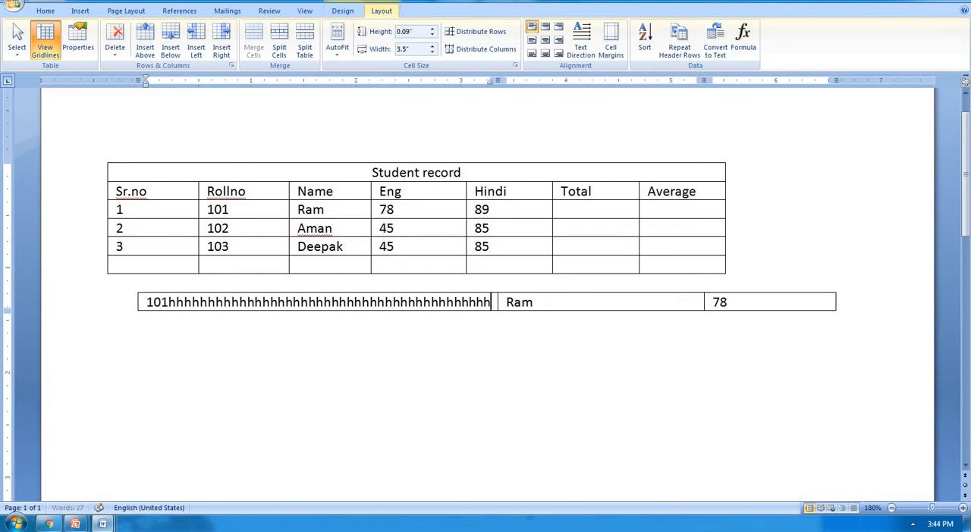
key(BackSpace)
key(BackSpace)
key(BackSpace)
key(BackSpace)
key(BackSpace)
key(BackSpace)
key(BackSpace)
key(BackSpace)
key(BackSpace)
key(BackSpace)
key(BackSpace)
key(BackSpace)
key(BackSpace)
key(BackSpace)
key(BackSpace)
key(BackSpace)
key(BackSpace)
key(BackSpace)
key(BackSpace)
key(BackSpace)
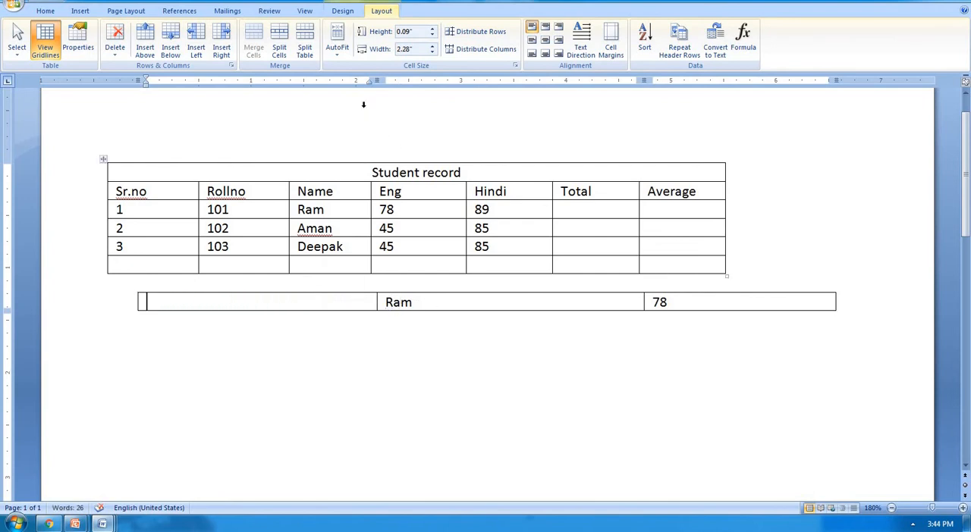
Step: Apply Fixed Column Width to the small table and fill its first cell with hjkhk followed by a long run of the letter g
click(339, 55)
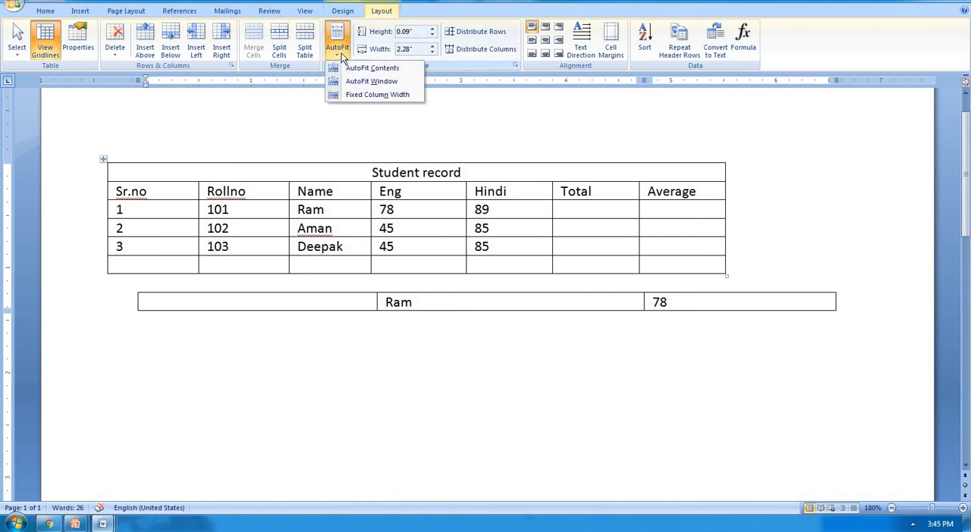
click(363, 95)
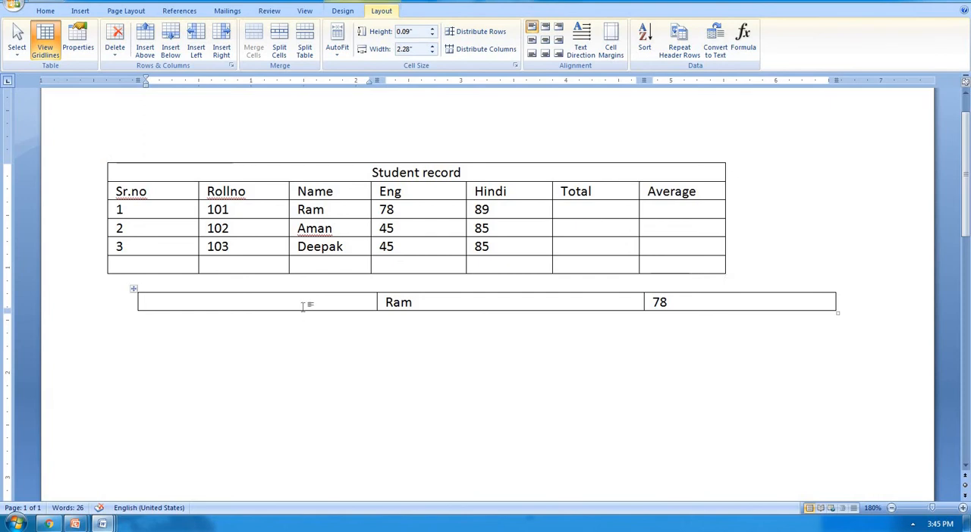
text(hjkhkg)
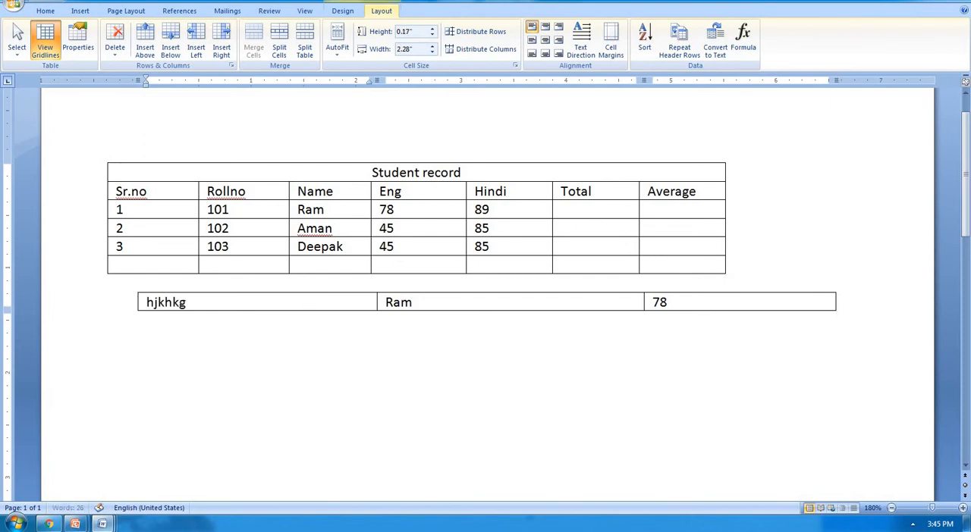
text(ggggggggggggggggggggggggggggggggggggggggggggggg)
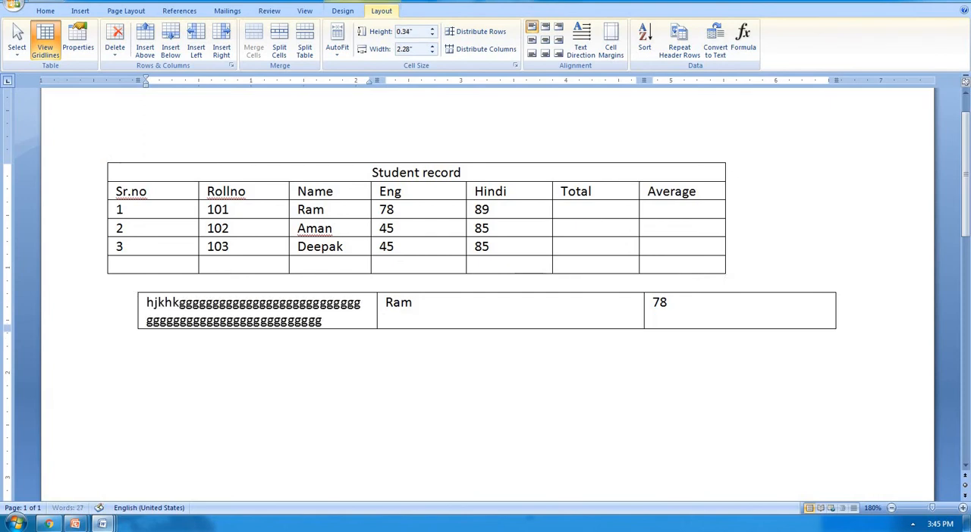
text(gggggggggggggggggggggggggggggggggggggggggggggggggggggggggggggggggggggggggf)
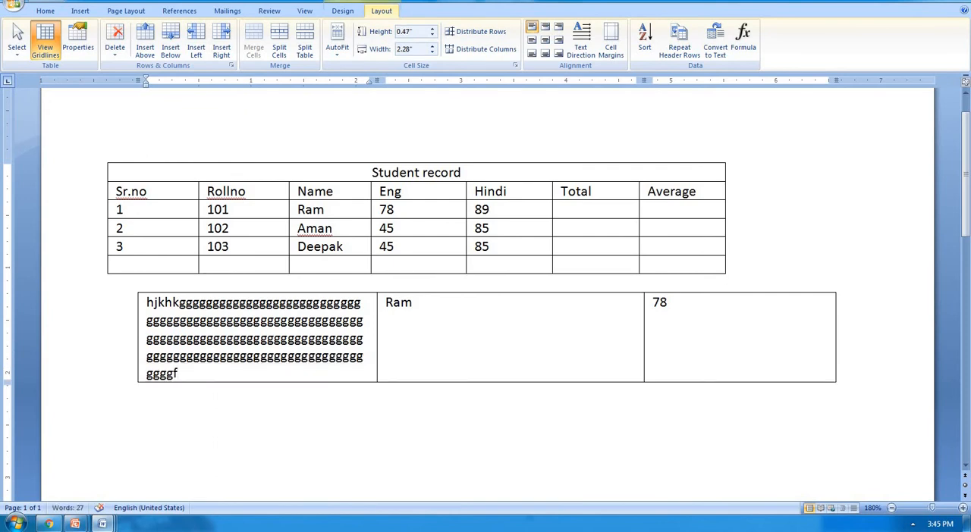
Step: Clear all contents of the small table below the student record and delete the table itself
click(350, 51)
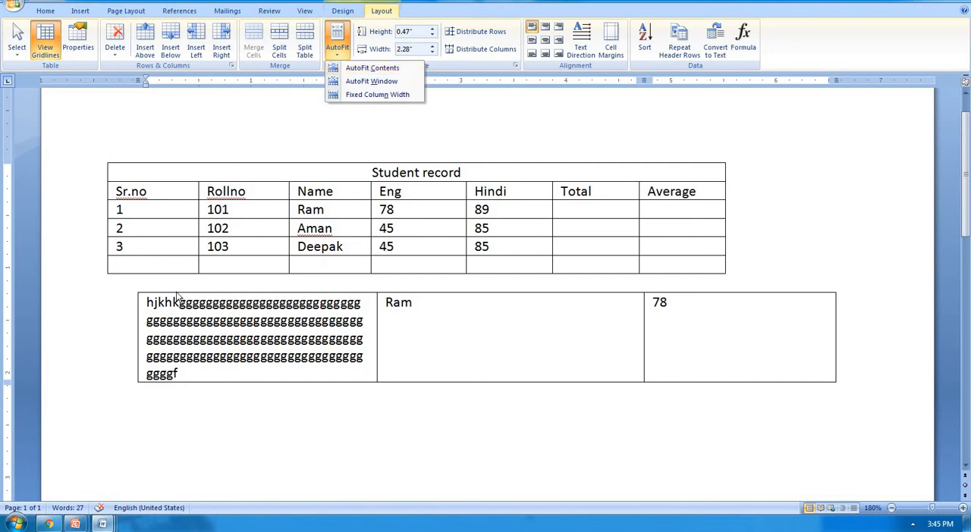
click(156, 300)
click(132, 292)
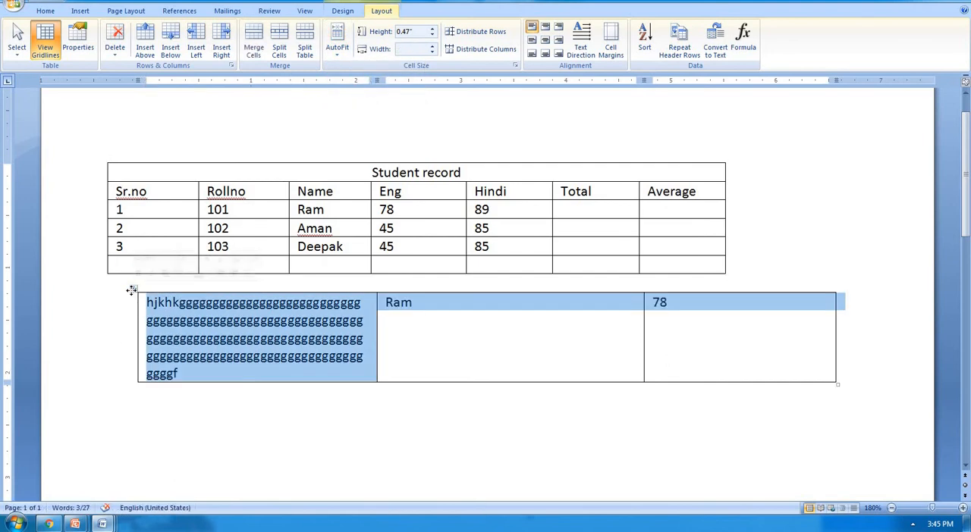
key(Delete)
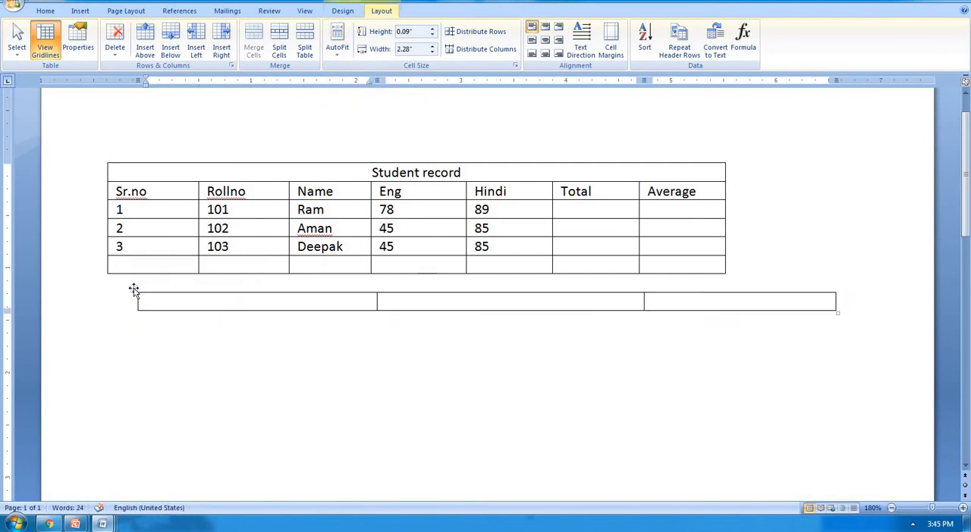
click(134, 289)
key(BackSpace)
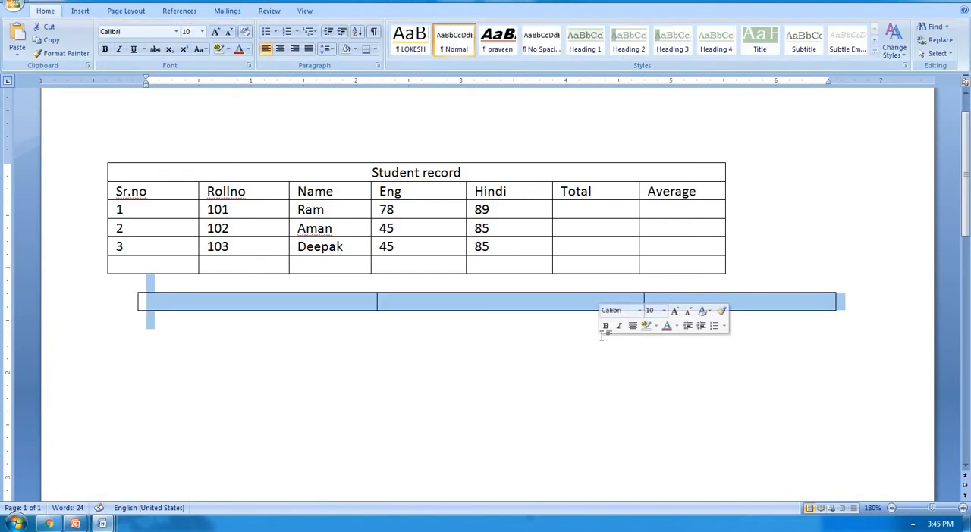
Step: Increase the height of the student table's heading row, from Sr.no to Average, to 1.1"
click(522, 211)
click(383, 11)
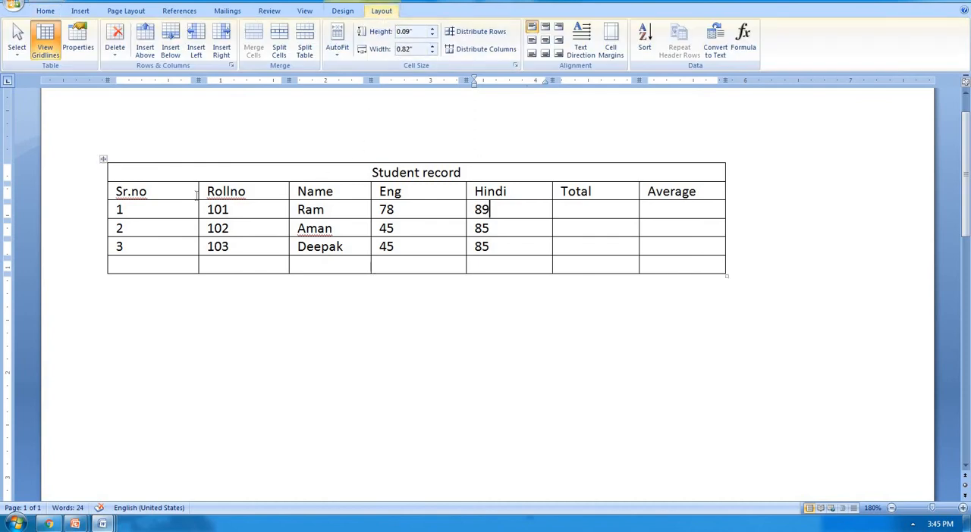
drag(147, 191, 706, 191)
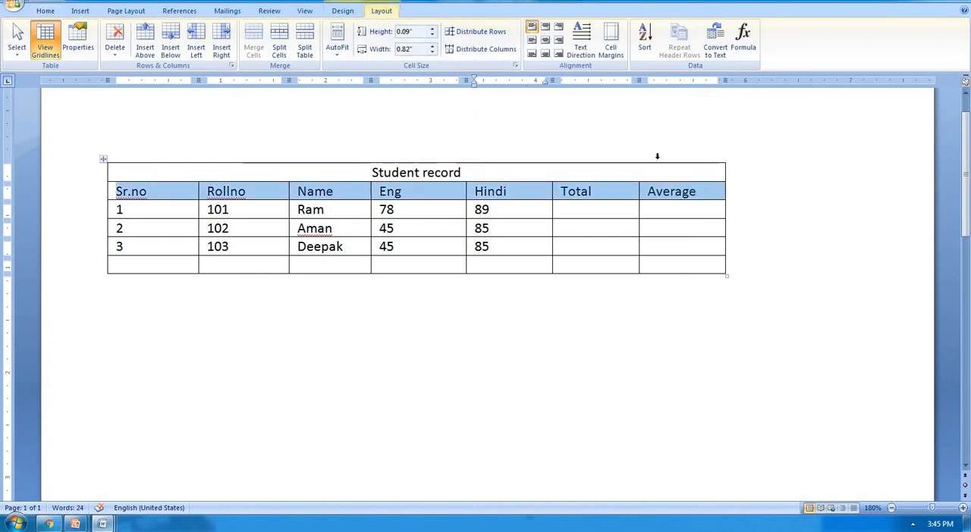
click(433, 28)
click(433, 28)
click(433, 28)
click(433, 28)
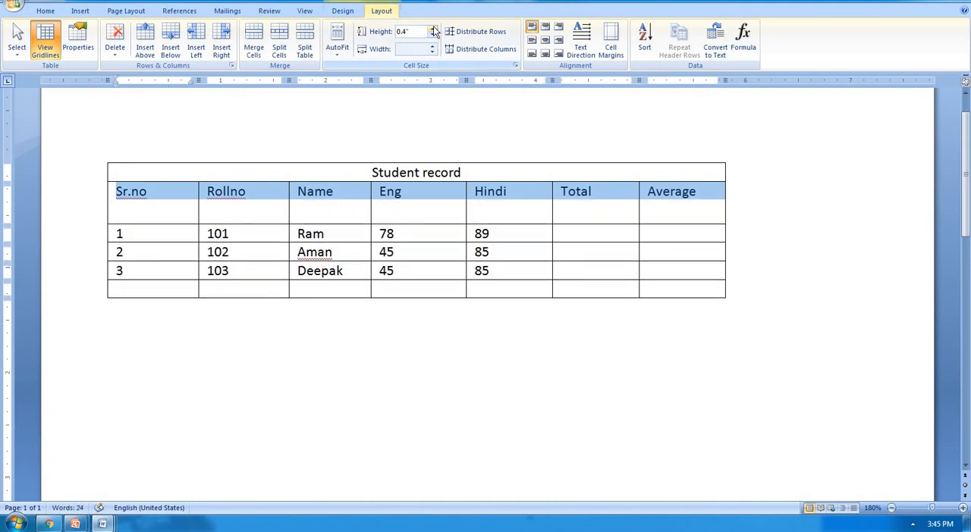
click(433, 30)
click(433, 31)
click(433, 31)
click(433, 31)
click(433, 30)
click(433, 30)
click(433, 30)
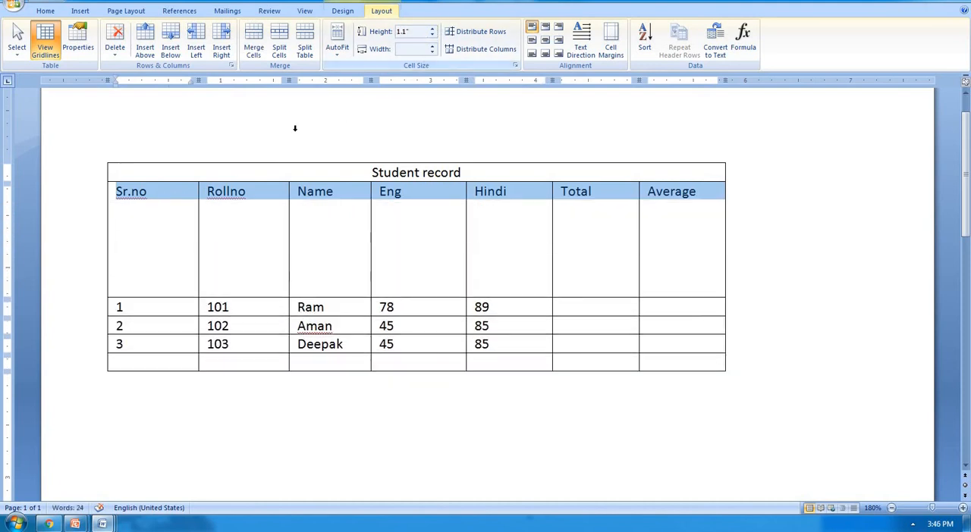
Step: Widen the Rollno column, from its heading down to the empty last row, to 2.2"
click(256, 190)
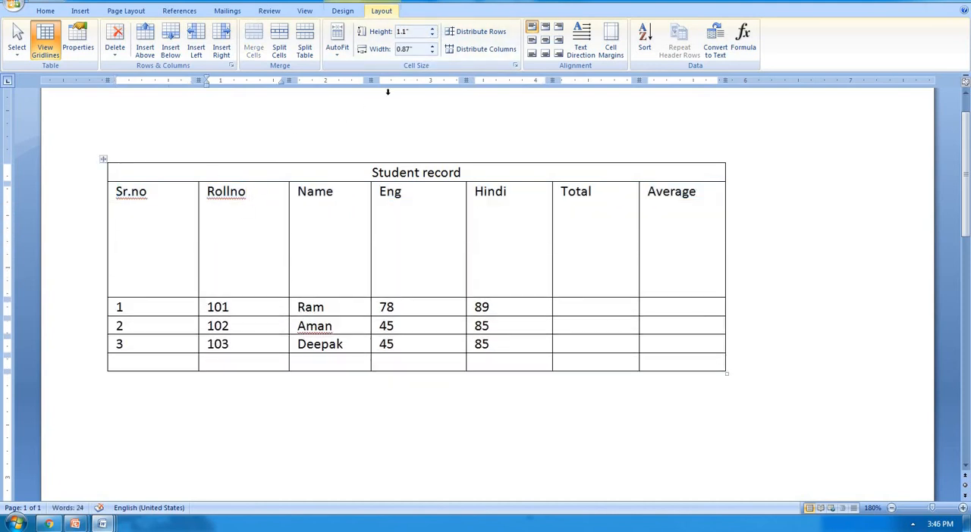
drag(267, 249, 270, 356)
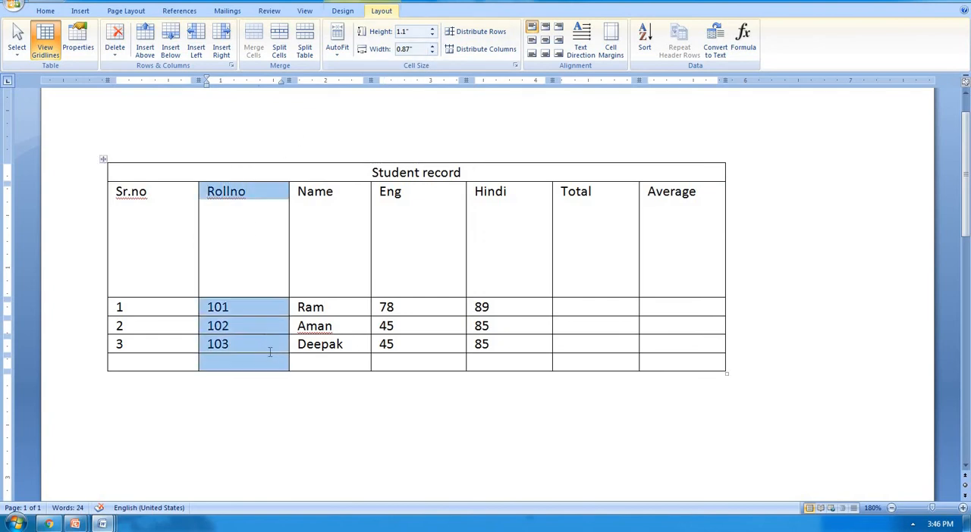
click(434, 46)
click(434, 45)
click(434, 46)
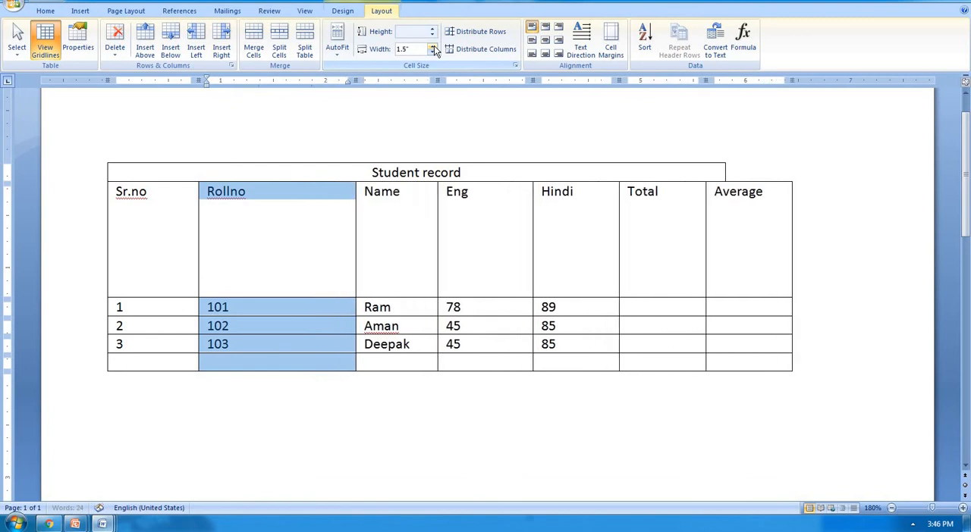
click(434, 45)
click(434, 45)
click(434, 46)
click(434, 46)
click(433, 45)
click(433, 46)
click(434, 45)
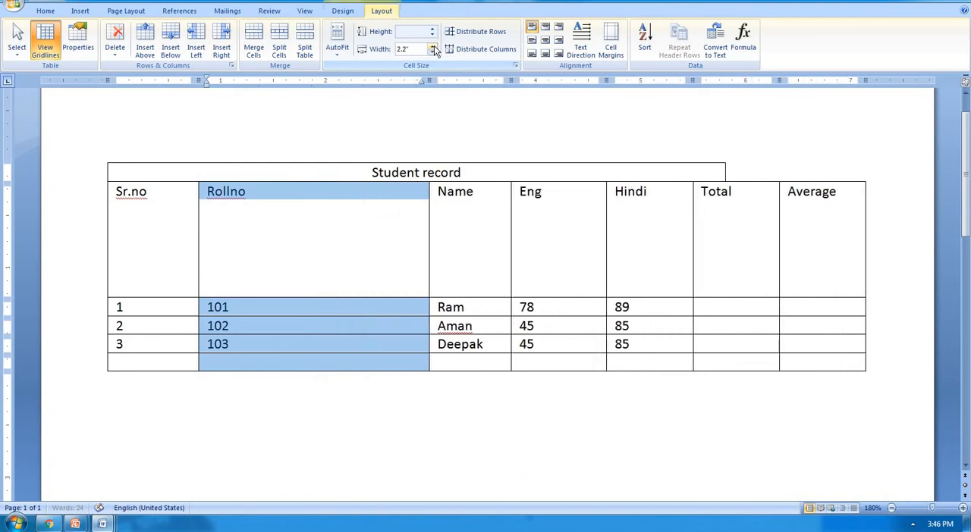
Step: Distribute the student table's rows and columns evenly
click(298, 238)
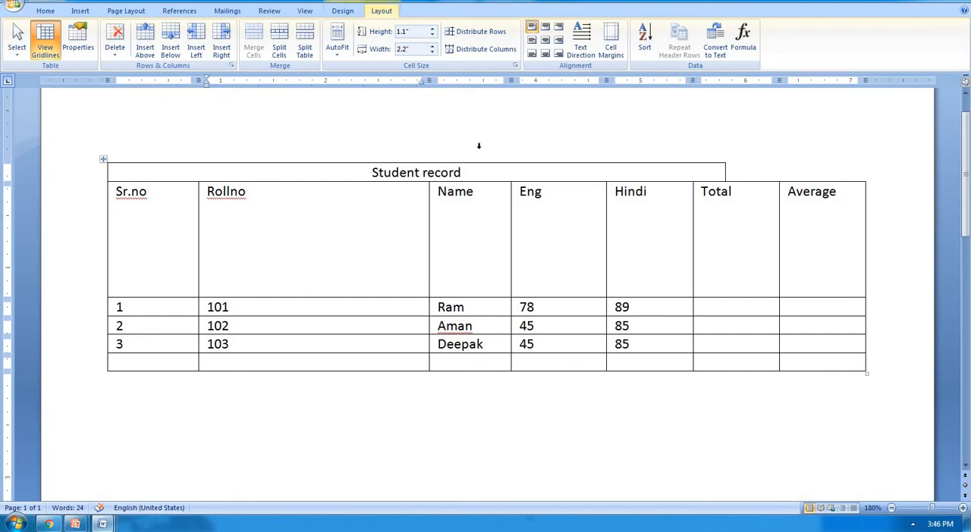
click(493, 34)
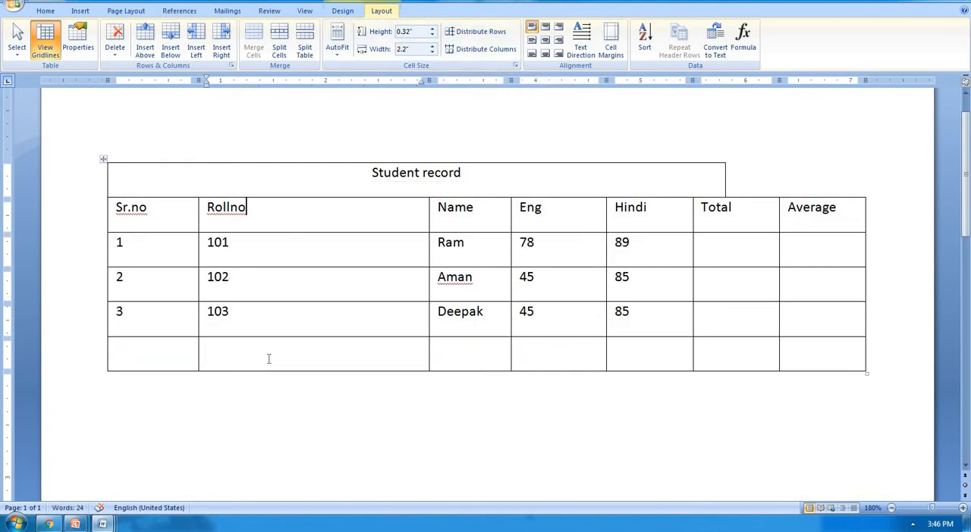
click(495, 51)
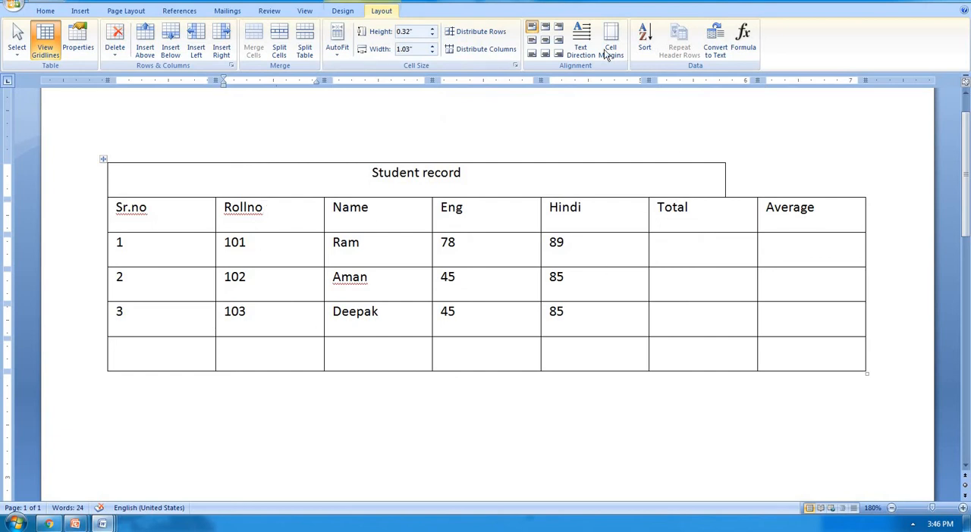
Step: Merge the Sr.no cell containing 3 with the empty cell below it
click(278, 226)
drag(122, 311, 134, 360)
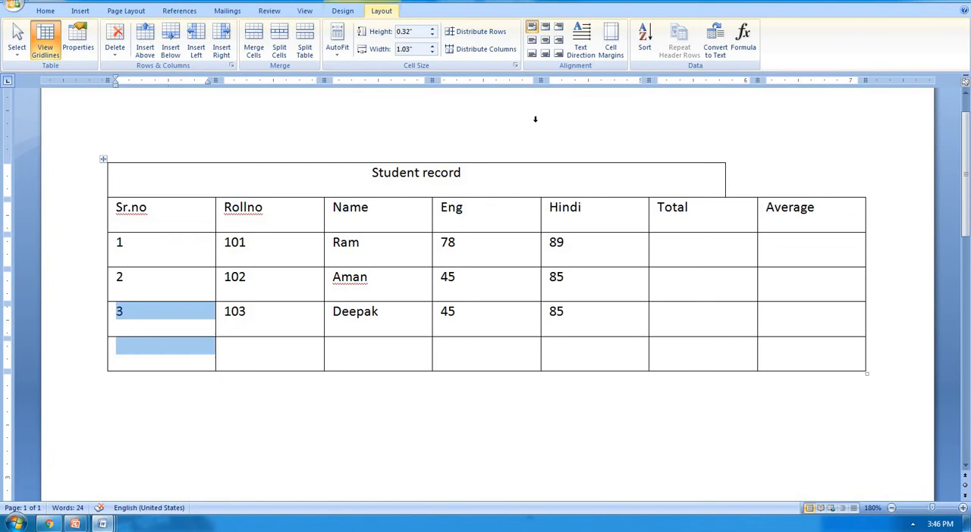
click(251, 48)
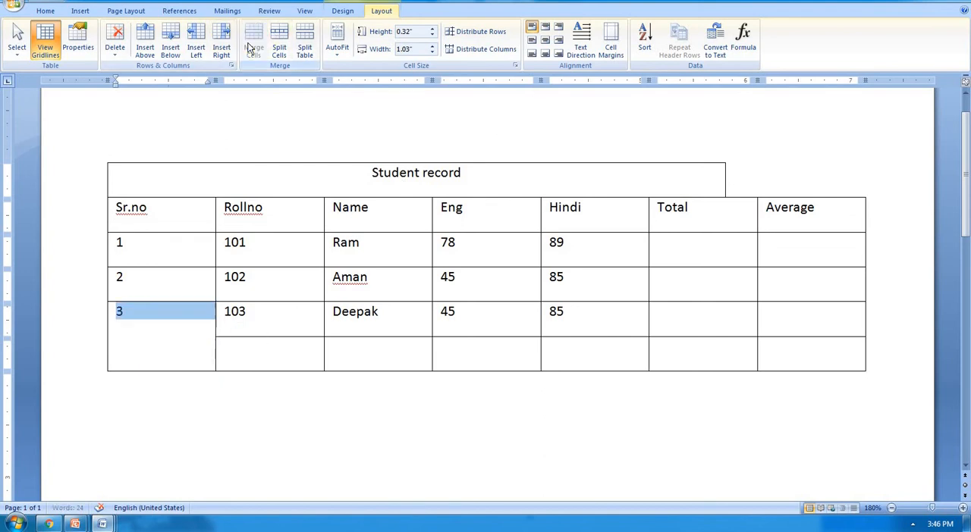
Step: Try the top, middle and bottom cell alignments on the 3 in the merged cell, ending with bottom center
click(134, 319)
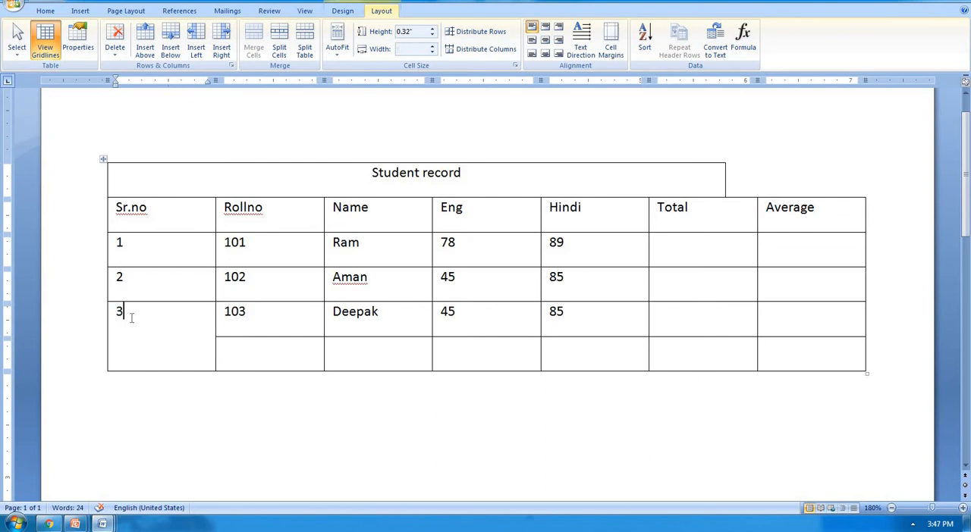
double_click(119, 314)
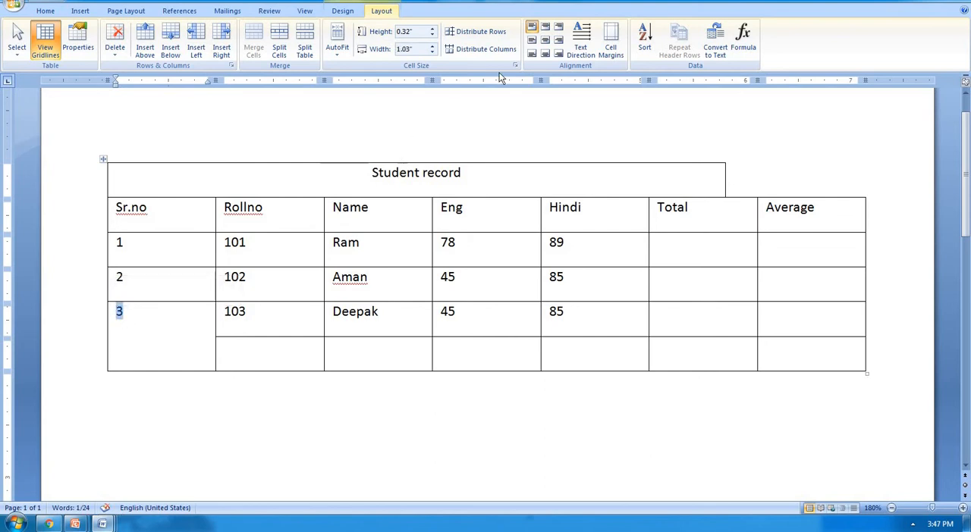
click(545, 27)
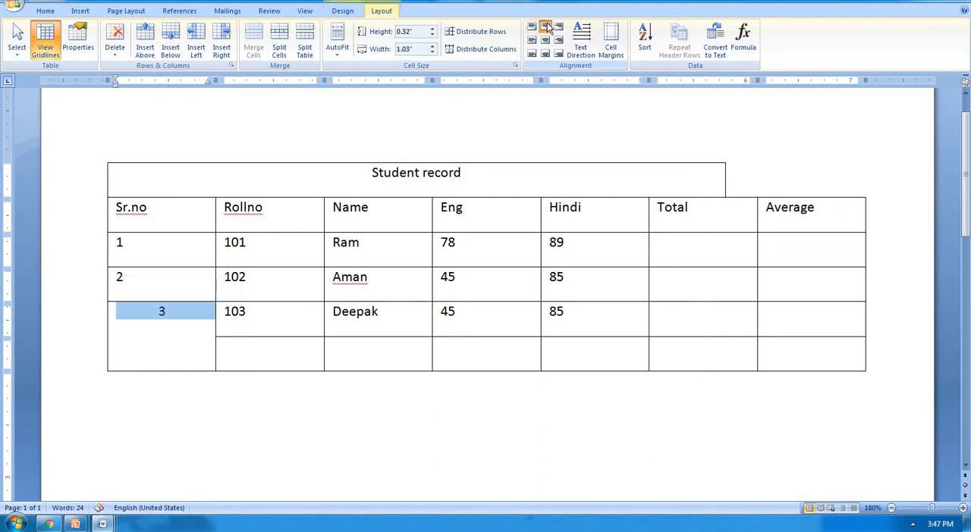
click(558, 27)
click(557, 40)
click(544, 40)
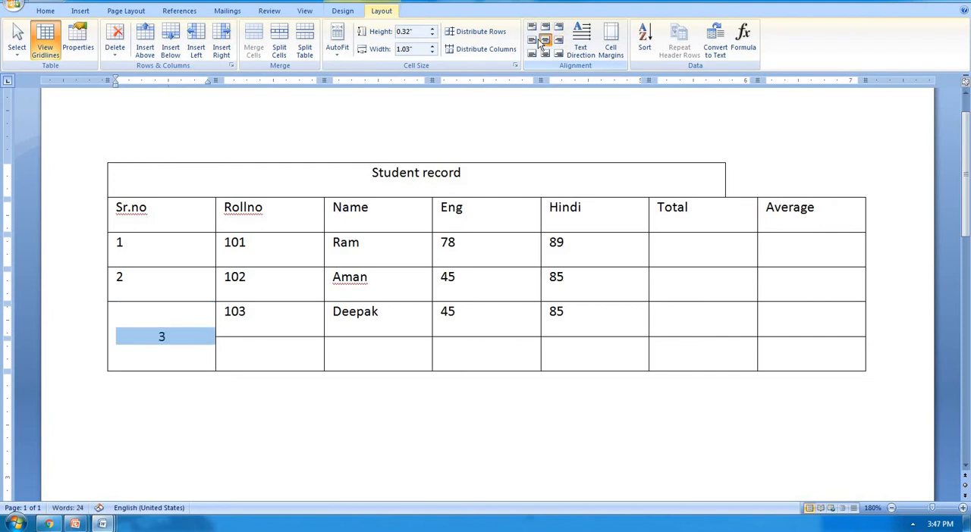
click(532, 54)
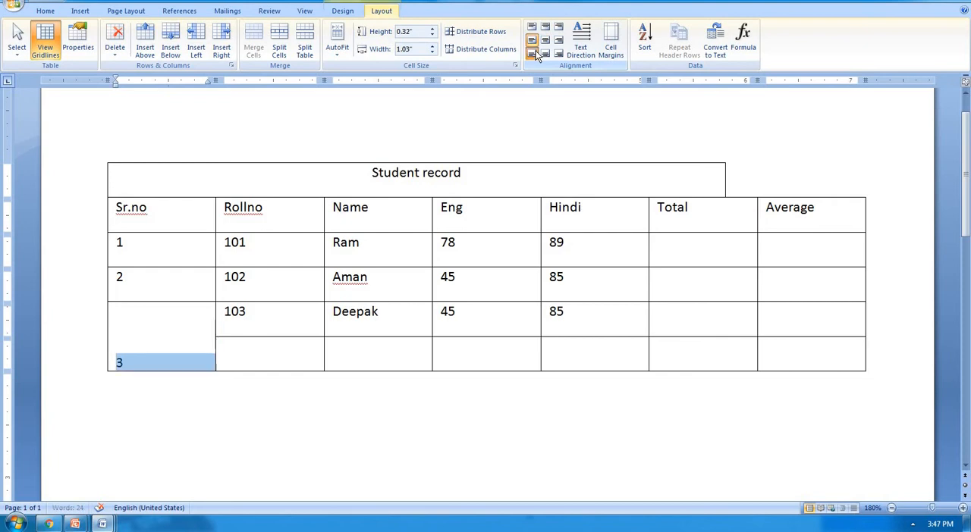
click(545, 53)
click(558, 54)
click(545, 53)
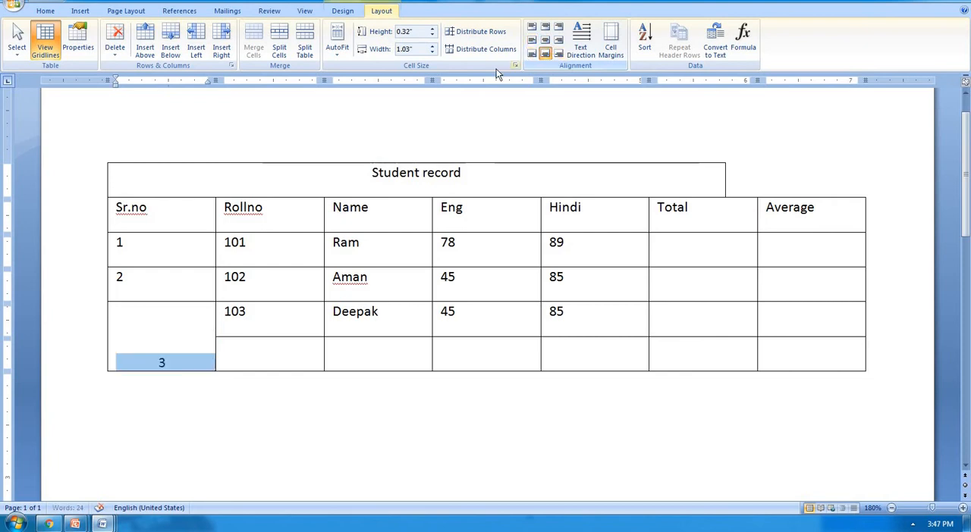
Step: Replace the 3 in the merged cell with welcome and align the word to the top left
key(Delete)
text(w)
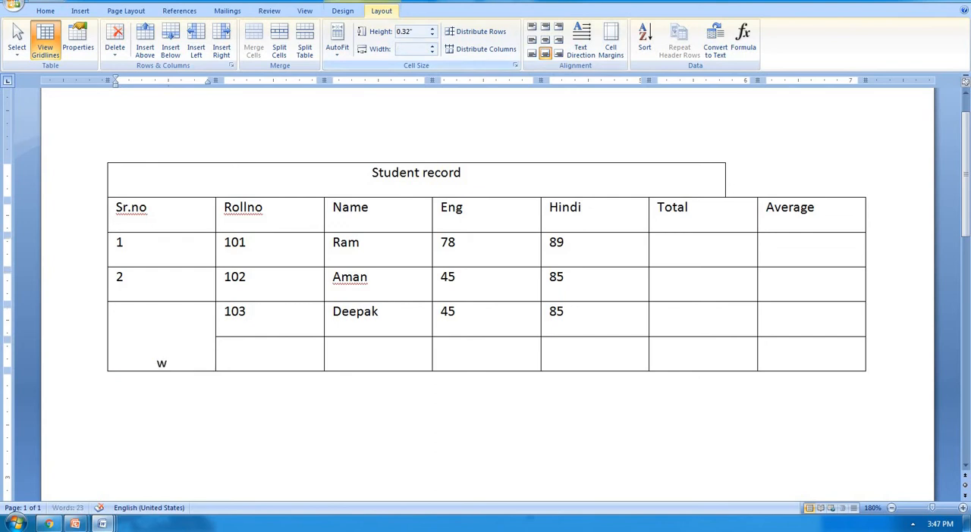
text(elcome)
drag(196, 363, 126, 369)
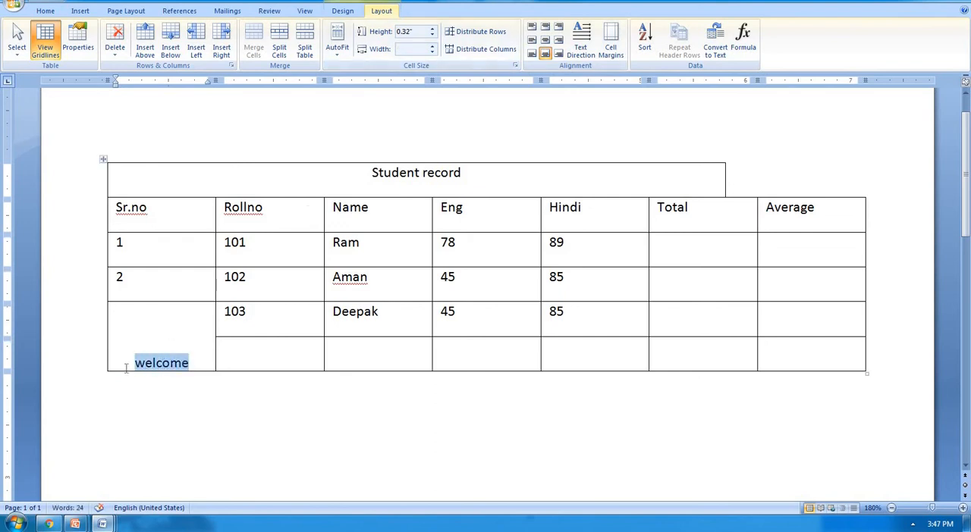
click(534, 28)
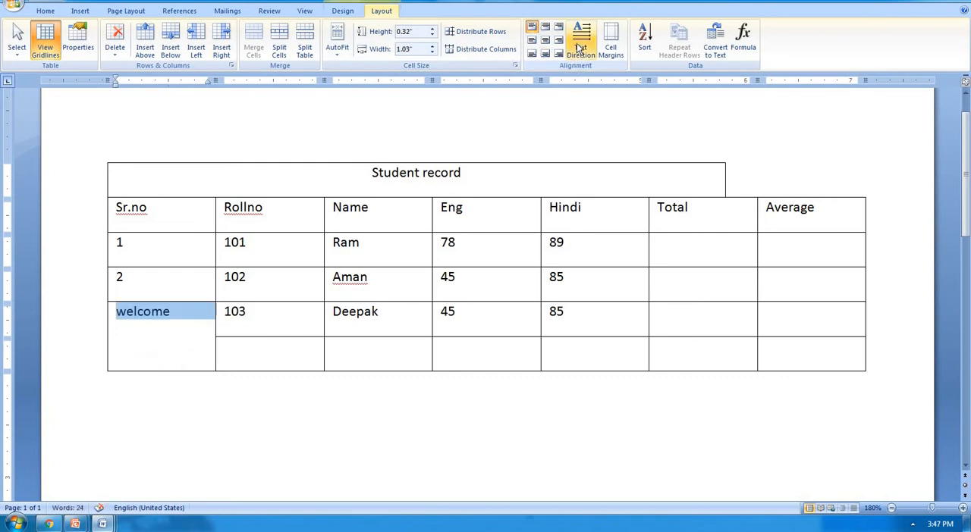
Step: Cycle the text direction of welcome in the merged cell through both vertical orientations and return it to horizontal
click(580, 46)
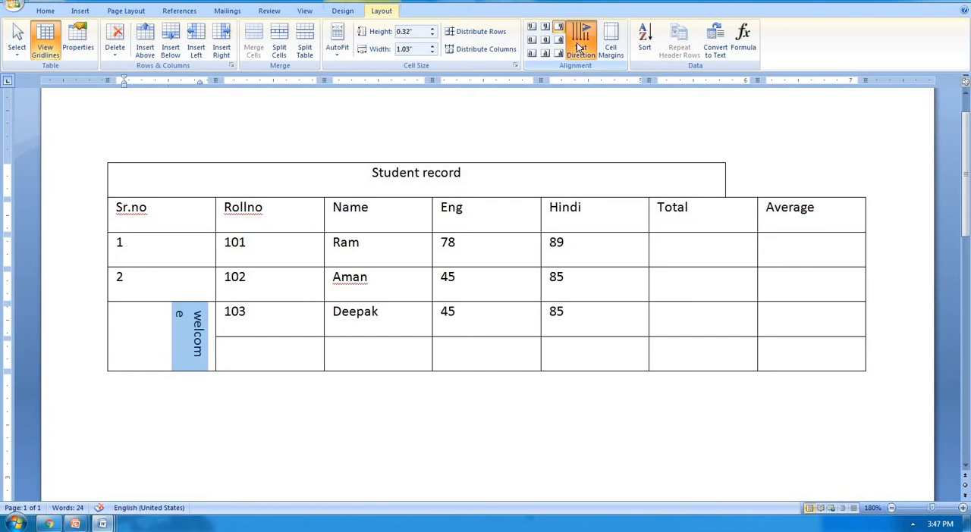
click(576, 42)
click(577, 42)
click(576, 43)
click(577, 42)
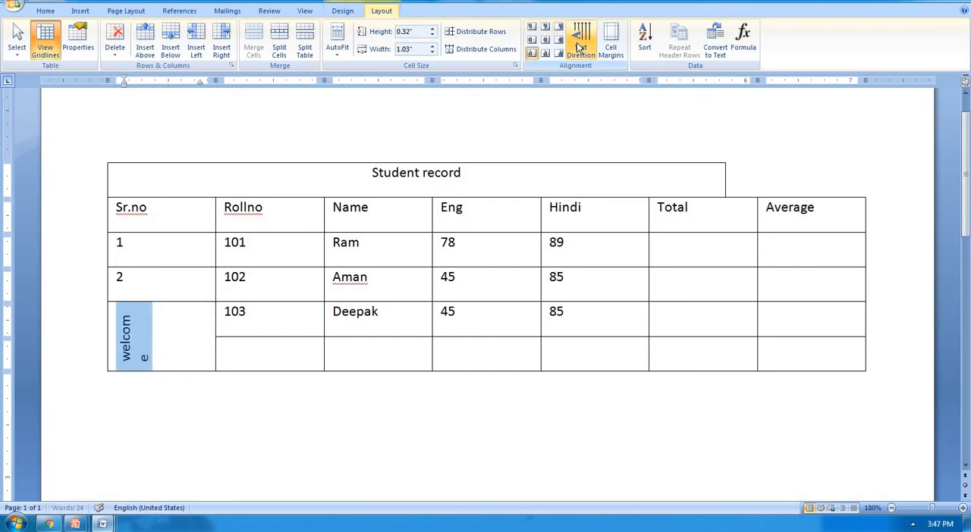
click(576, 42)
click(576, 42)
click(576, 43)
click(576, 42)
click(577, 43)
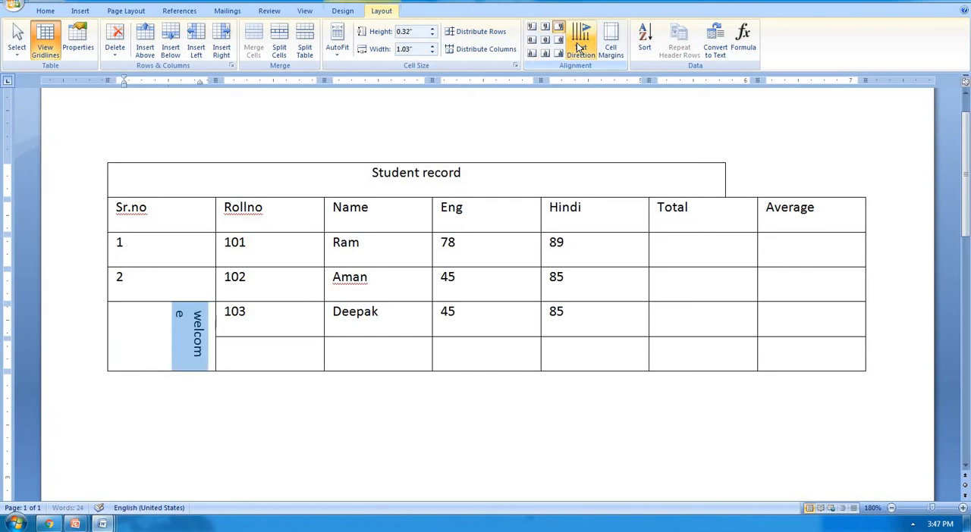
click(576, 42)
click(577, 42)
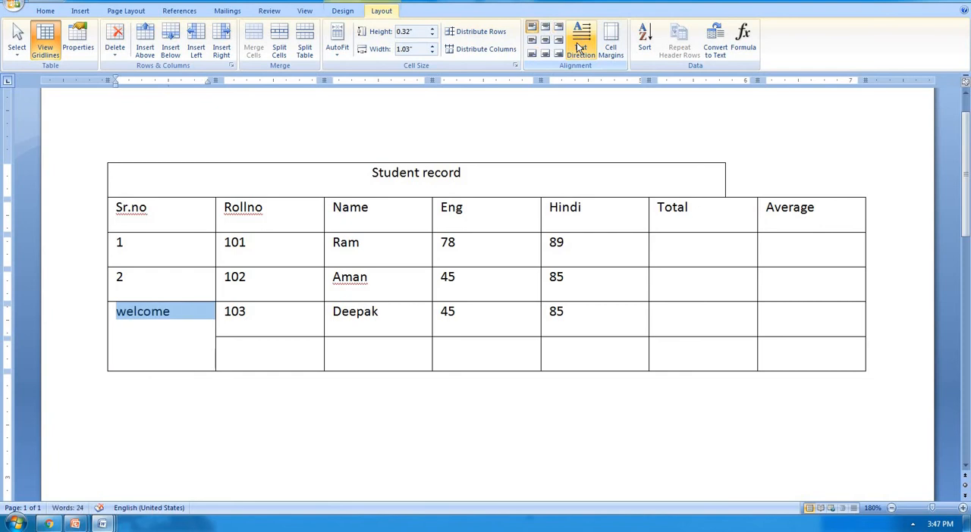
Step: Create a one-row, three-column table directly below the student table by entering a line of plus signs and hyphens
click(635, 306)
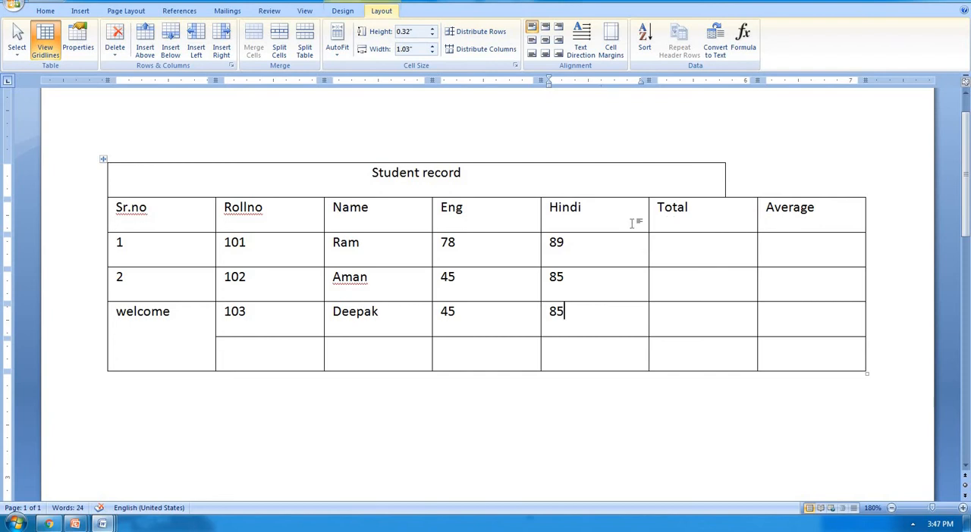
key(ctrl+a)
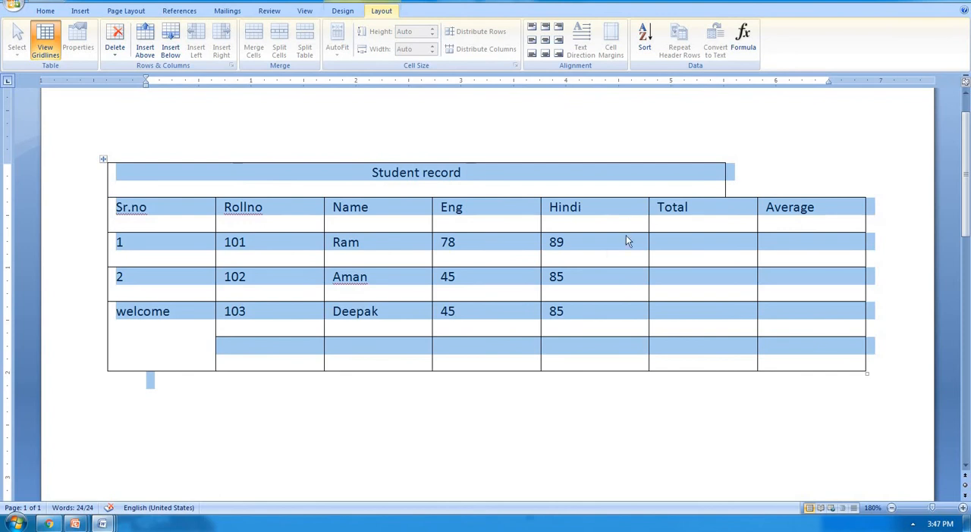
click(602, 263)
scroll(228, 364, down, 3)
click(241, 347)
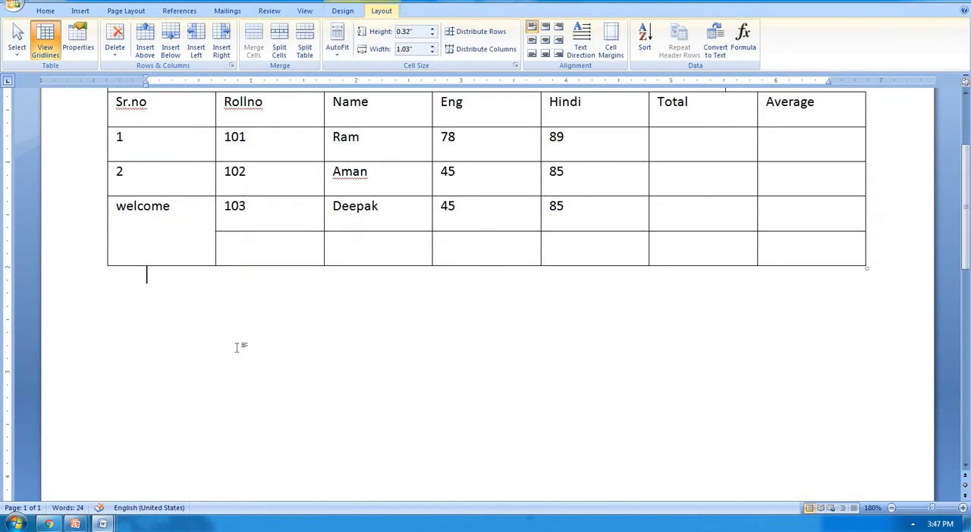
text(+-------------)
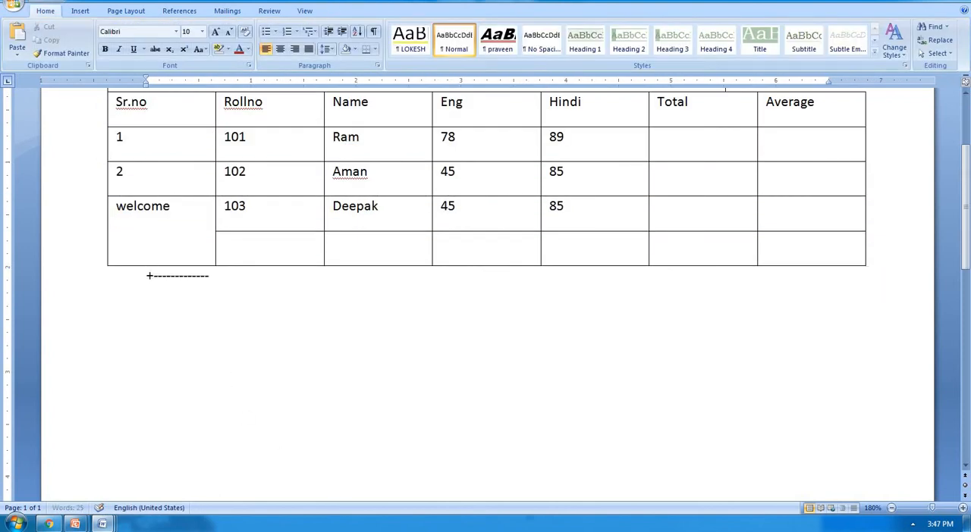
text(+--------------+-------------+)
key(Return)
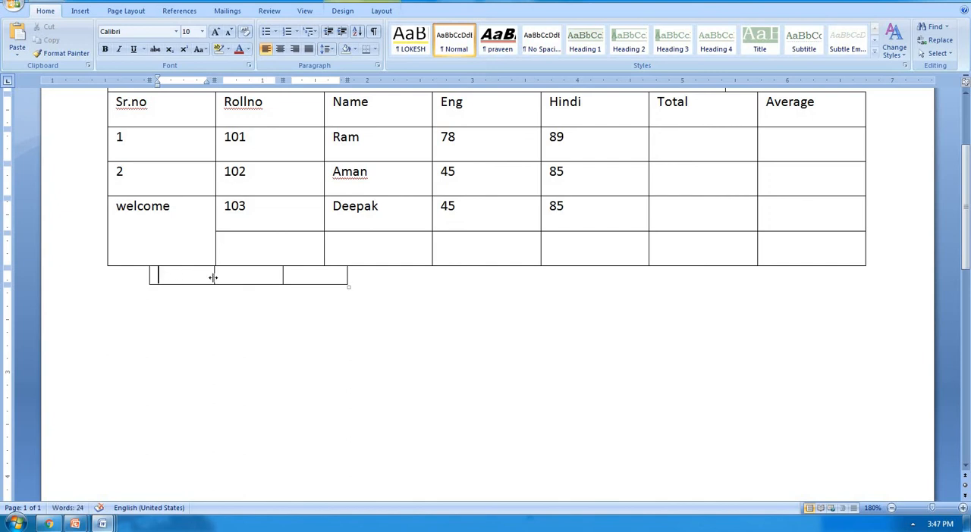
Step: Undo the table conversion and re-create the three-column table from its plus-and-hyphen line three lines further below the student table
key(ctrl+z)
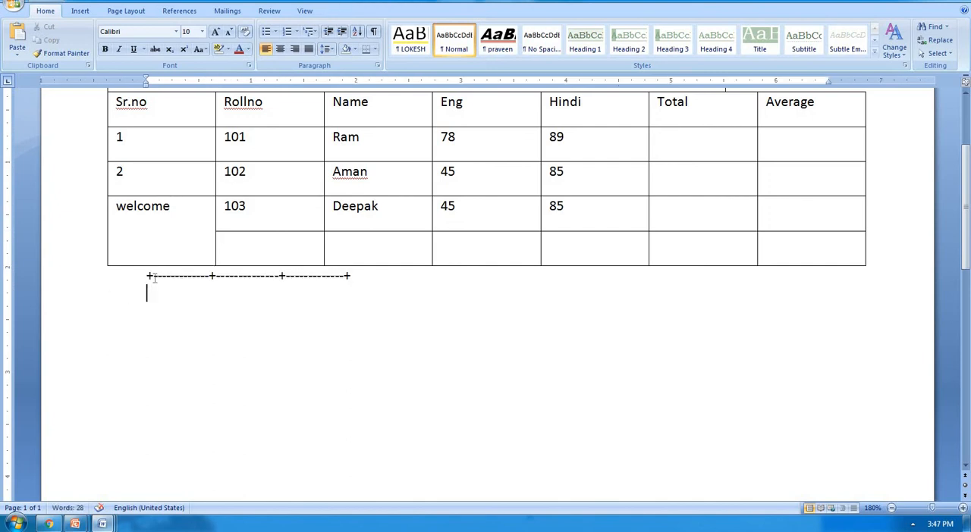
click(146, 277)
key(Return)
key(Return)
key(Return)
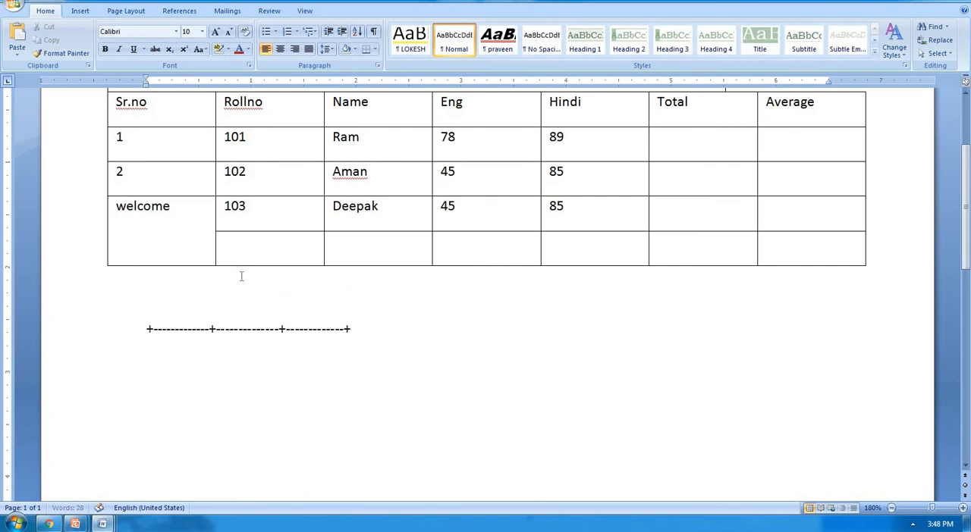
click(358, 320)
key(Return)
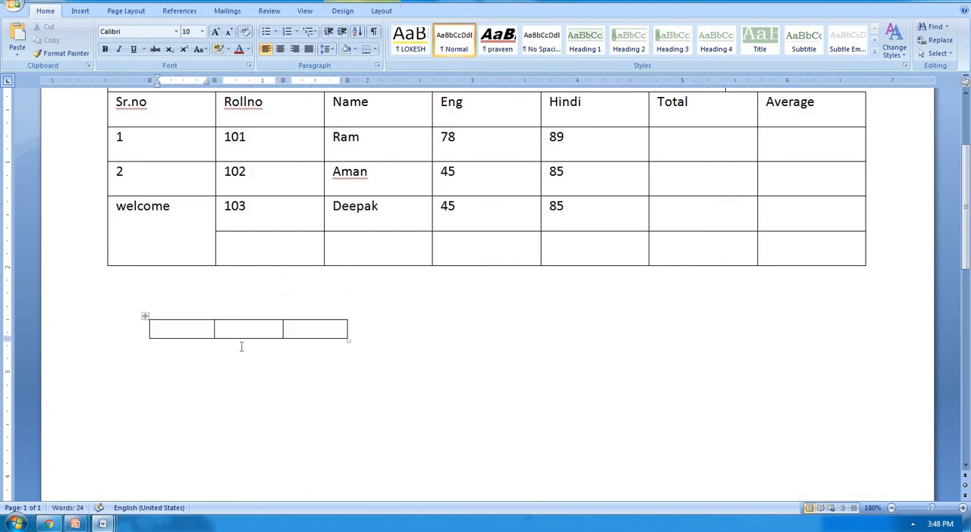
Step: Fill the small table with 1, 2, 3 in the first row, 4, 5, 6 in the second and 7, 8, 9 in the third
text(1)
key(Tab)
text(2)
key(Tab)
text(3)
key(Tab)
text(4	5)
key(Tab)
text(6)
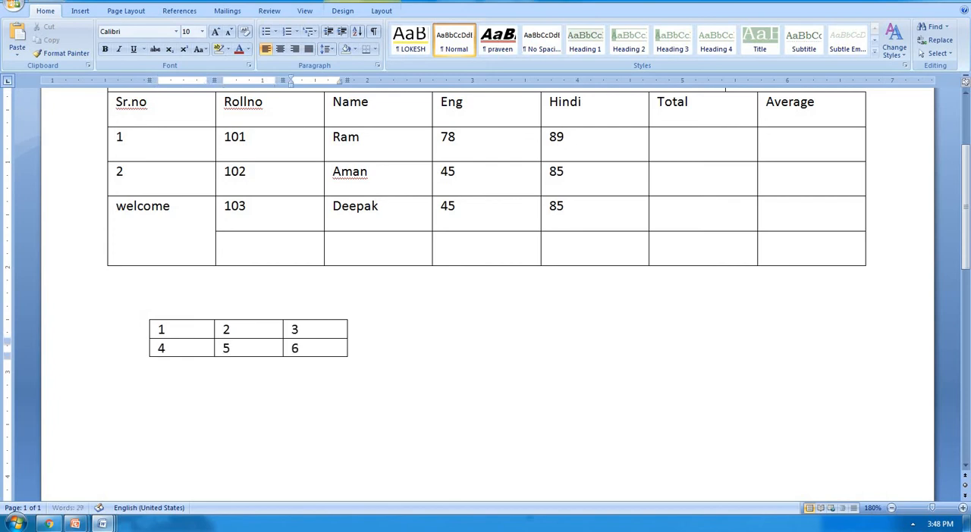
key(Tab)
text(7)
key(Tab)
text(8)
key(Tab)
key(Tab)
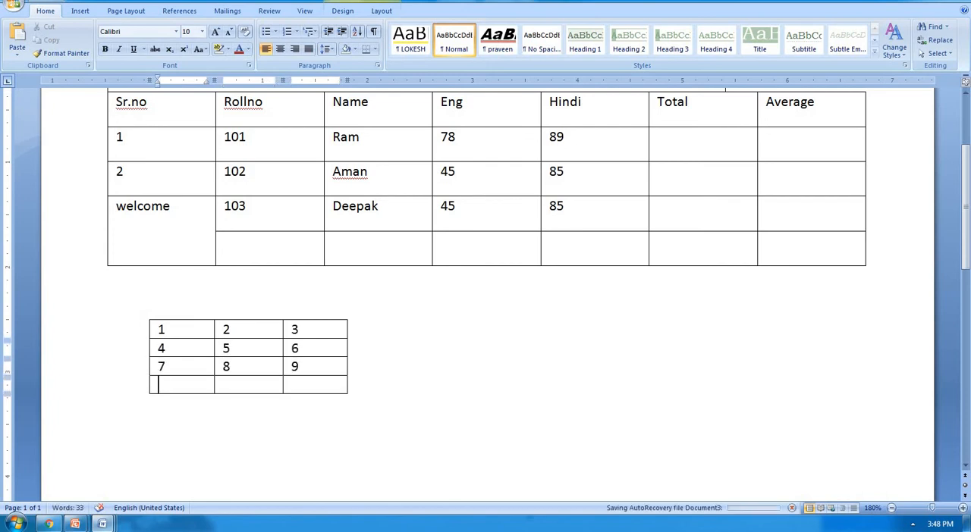
Step: Add a fourth row to the small number table containing *, 0 and #
text(*)
key(Tab)
text(0)
key(Tab)
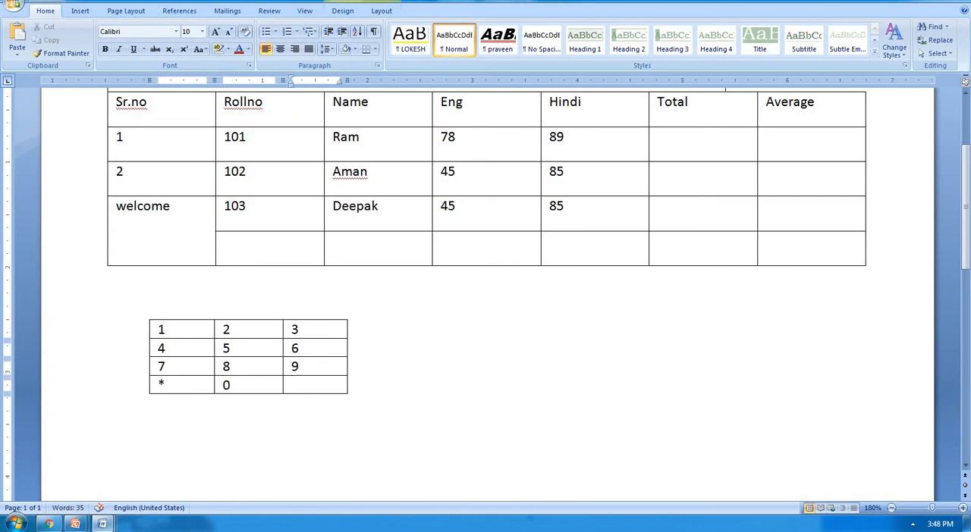
text(#)
Step: Set the default top and bottom cell margins of the whole keypad table to 0.05"
click(144, 316)
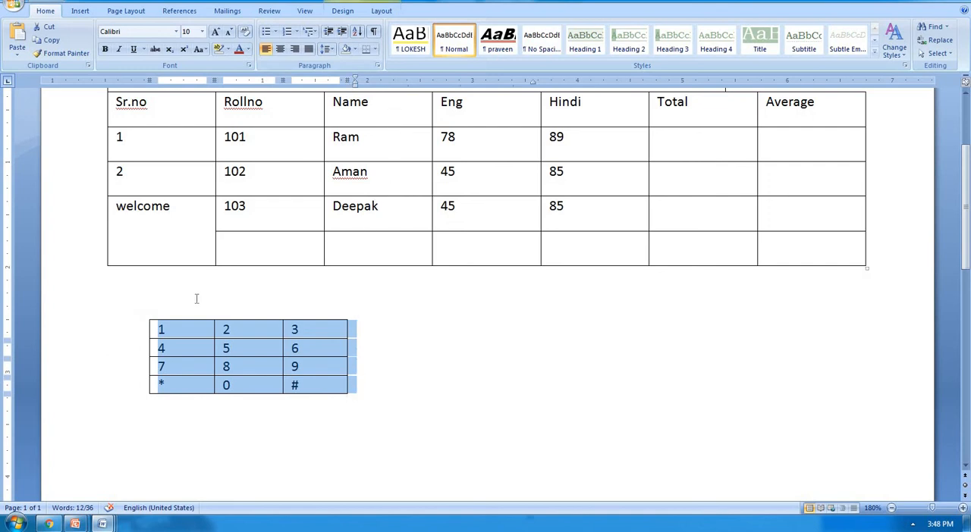
click(381, 11)
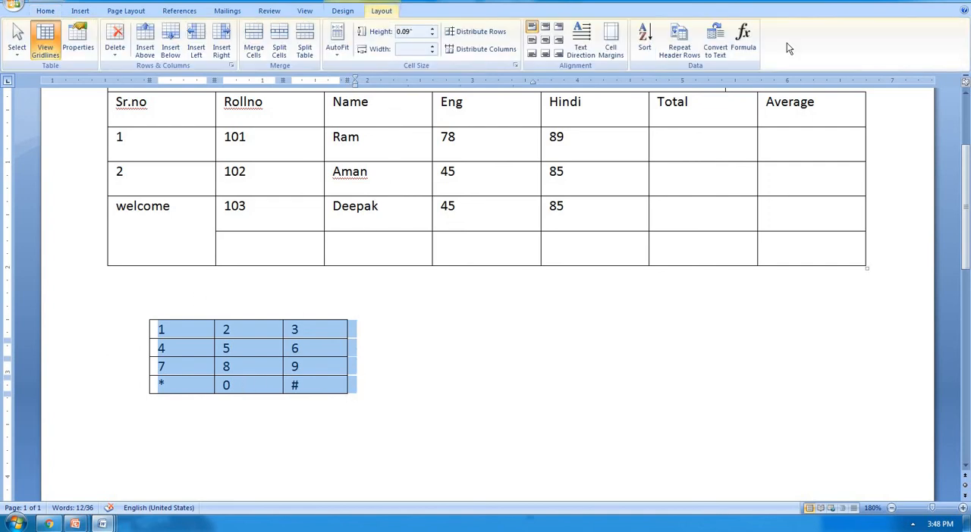
click(611, 50)
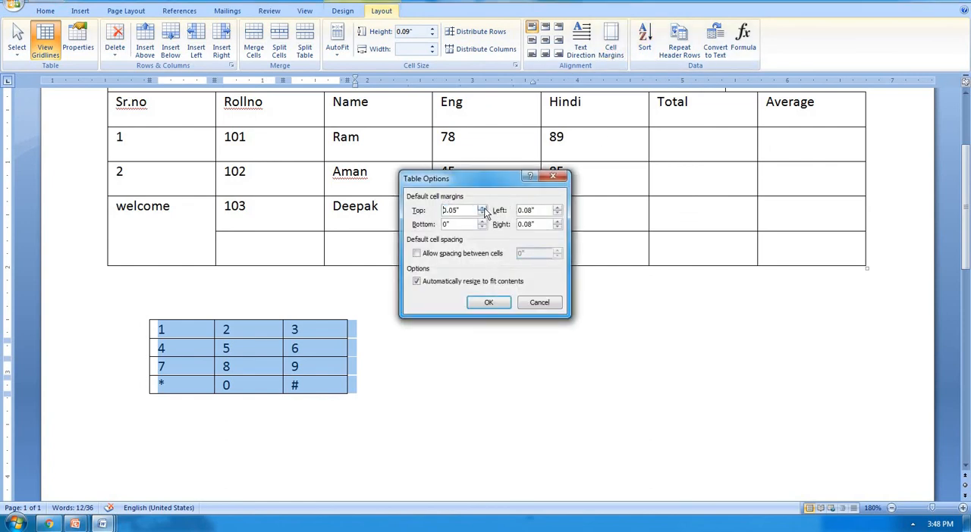
click(482, 221)
click(481, 221)
click(489, 303)
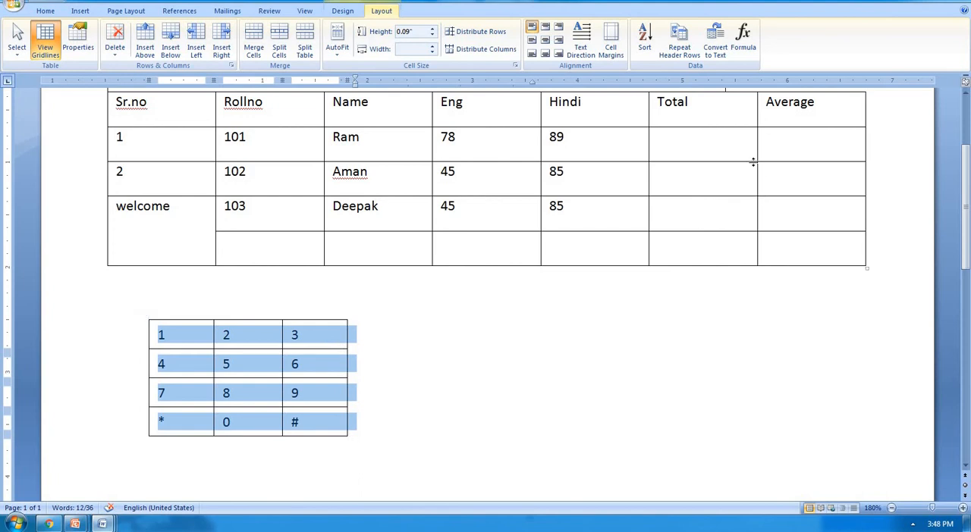
Step: Reset the keypad table's default top and bottom cell margins to 0"
click(611, 42)
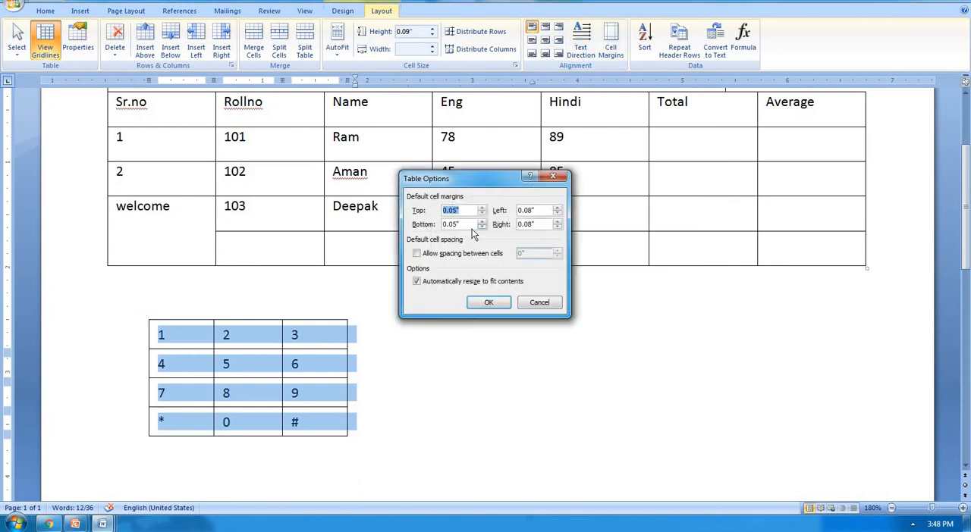
text(0)
click(488, 302)
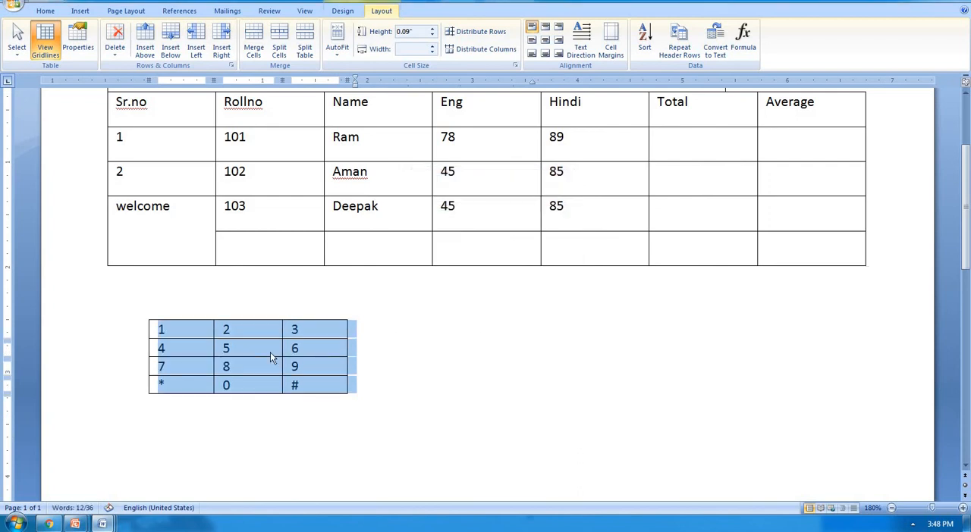
click(309, 332)
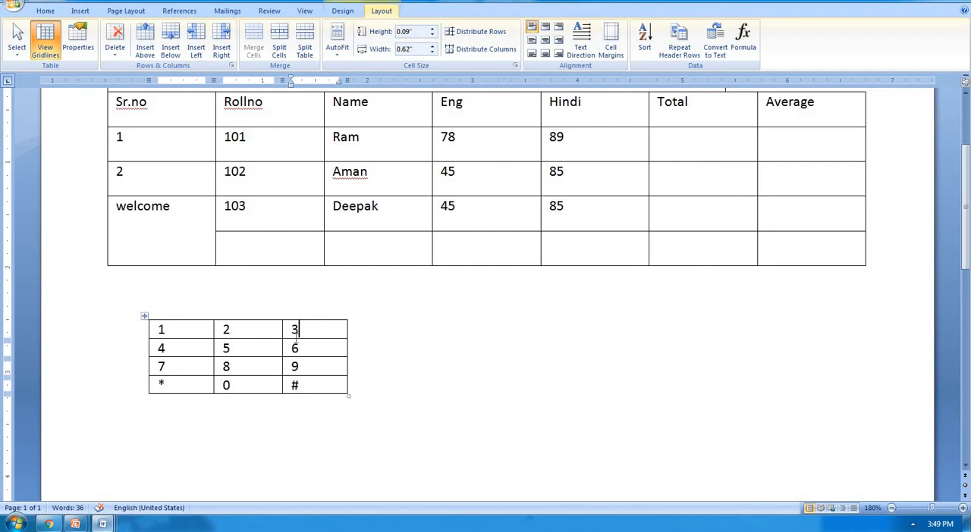
Step: Allow spacing of 0.06" between the cells of the keypad table
click(144, 316)
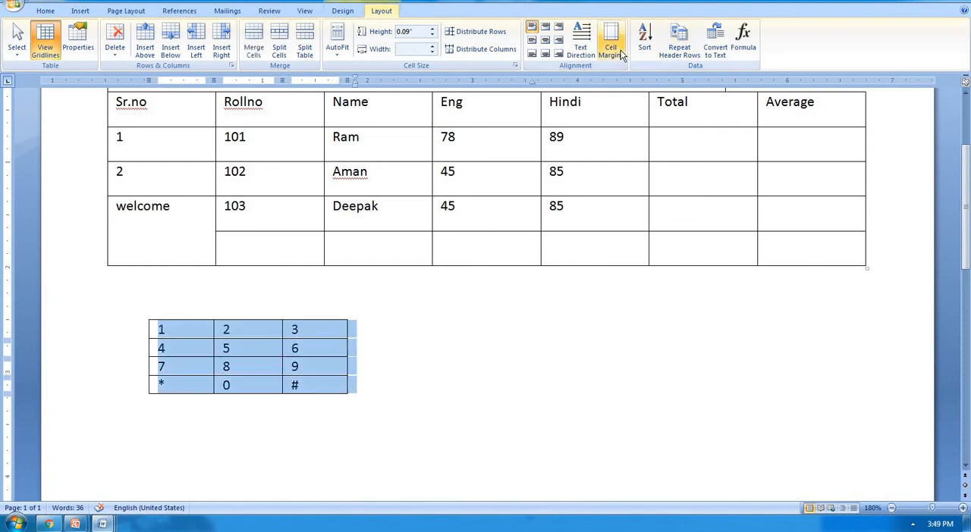
click(612, 47)
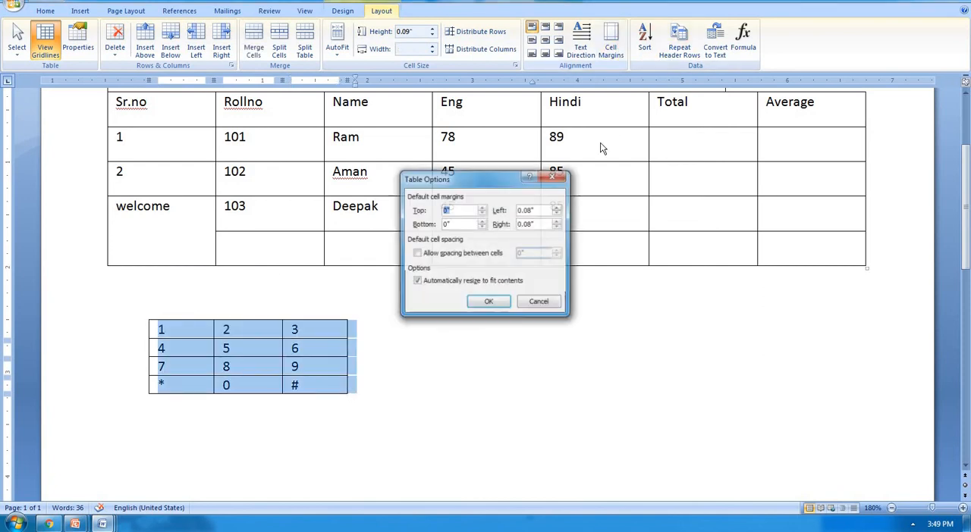
click(472, 258)
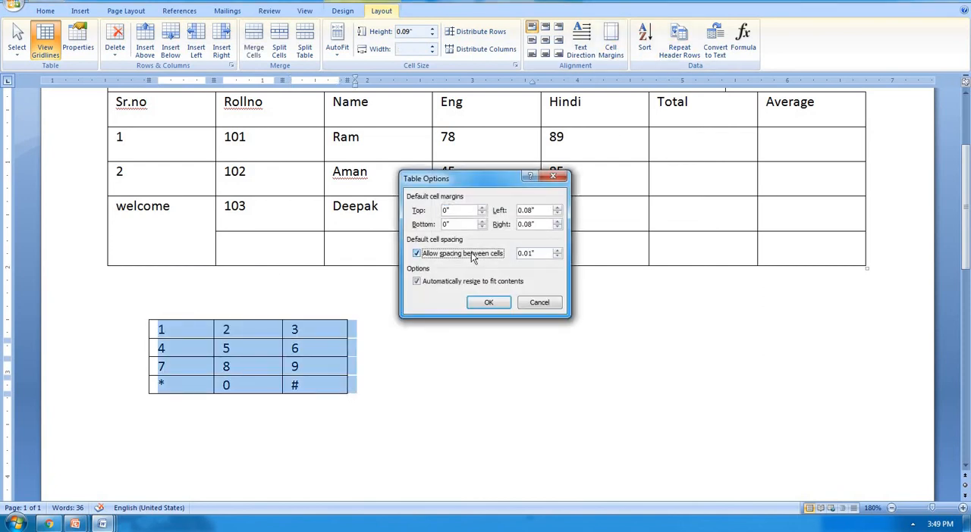
click(557, 251)
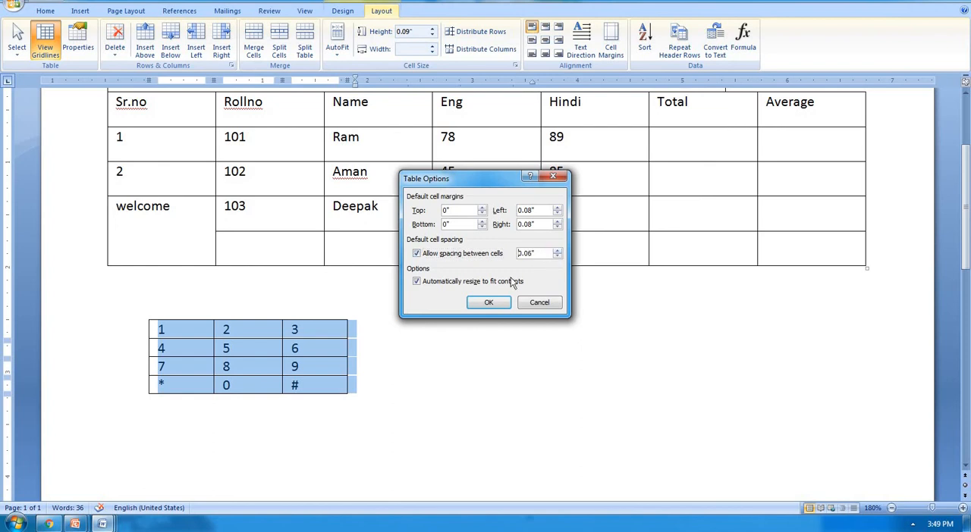
click(491, 304)
click(339, 342)
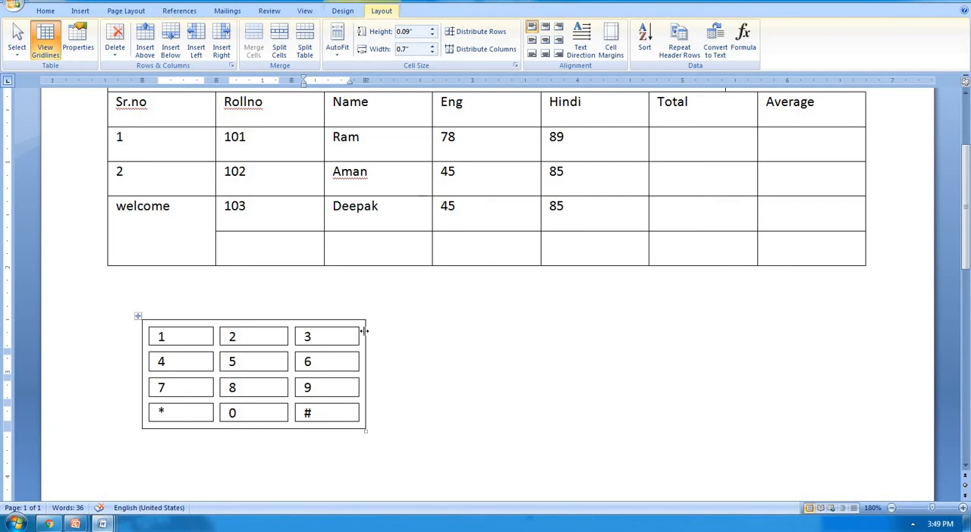
Step: Shade the entire keypad table, including the gaps between its cells, with a muted theme green
click(138, 319)
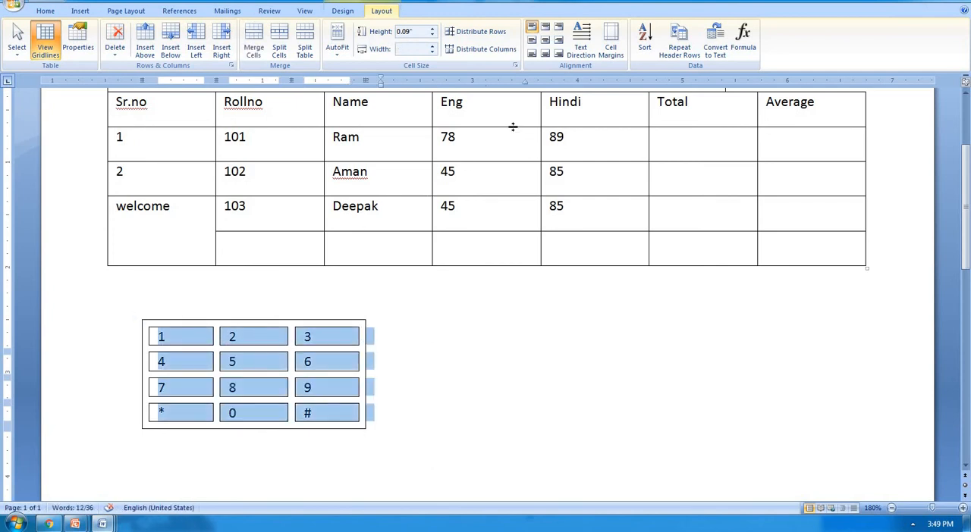
click(342, 11)
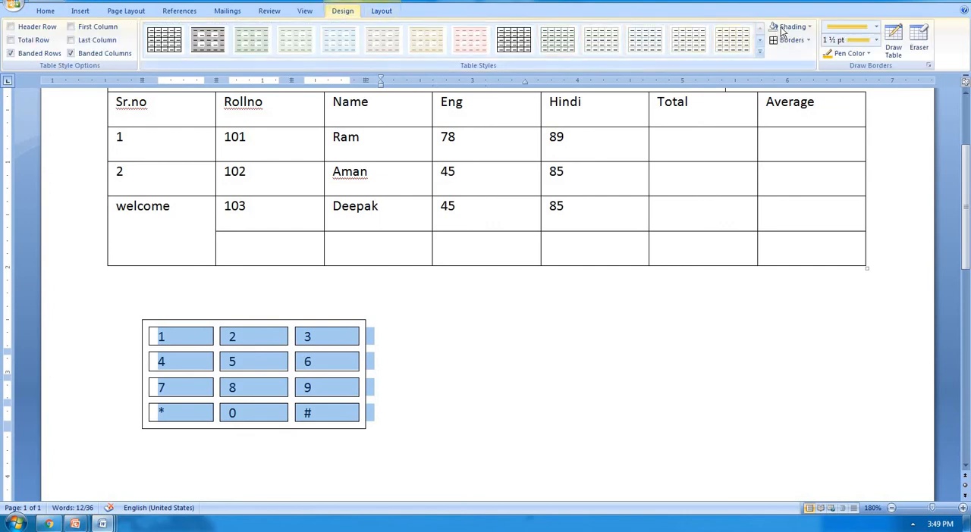
click(810, 26)
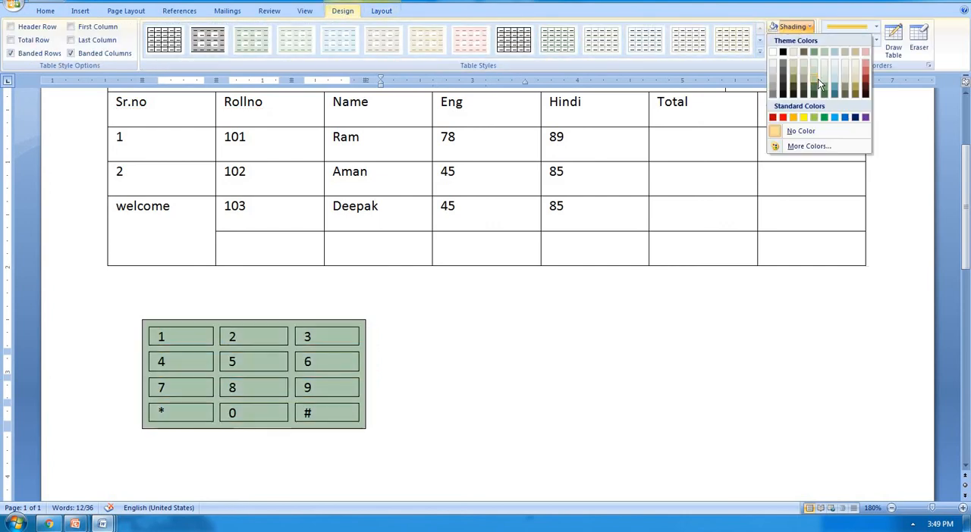
click(817, 72)
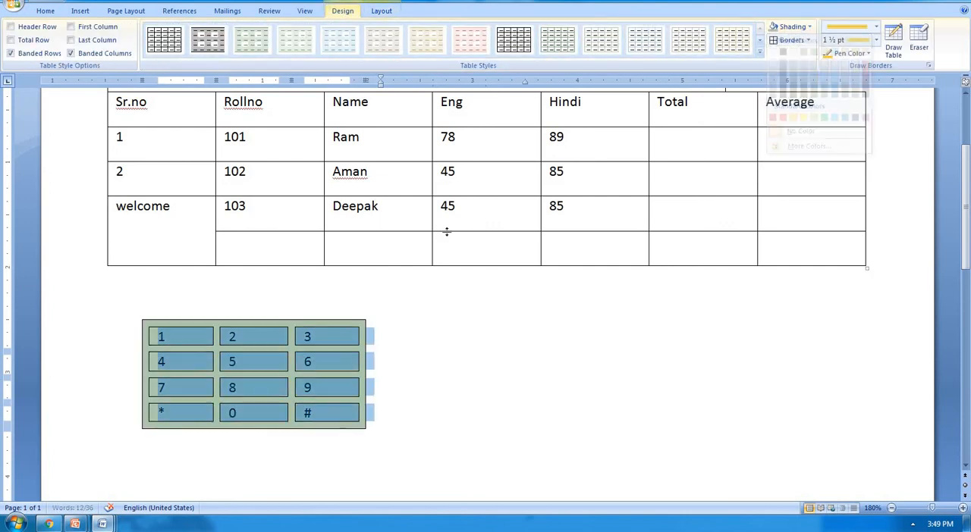
Step: Shade only the individual keypad cells from 1 to # with a light red theme color
click(196, 338)
drag(196, 337, 326, 413)
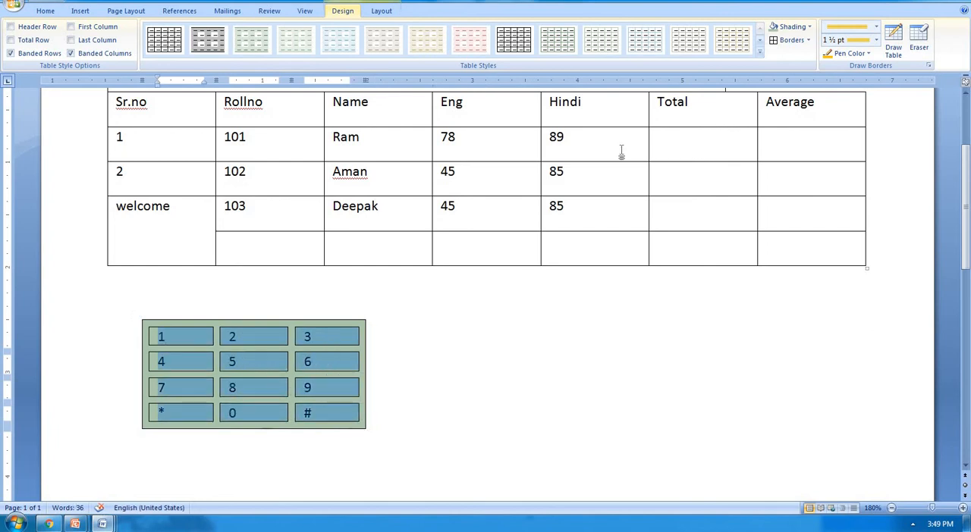
click(809, 27)
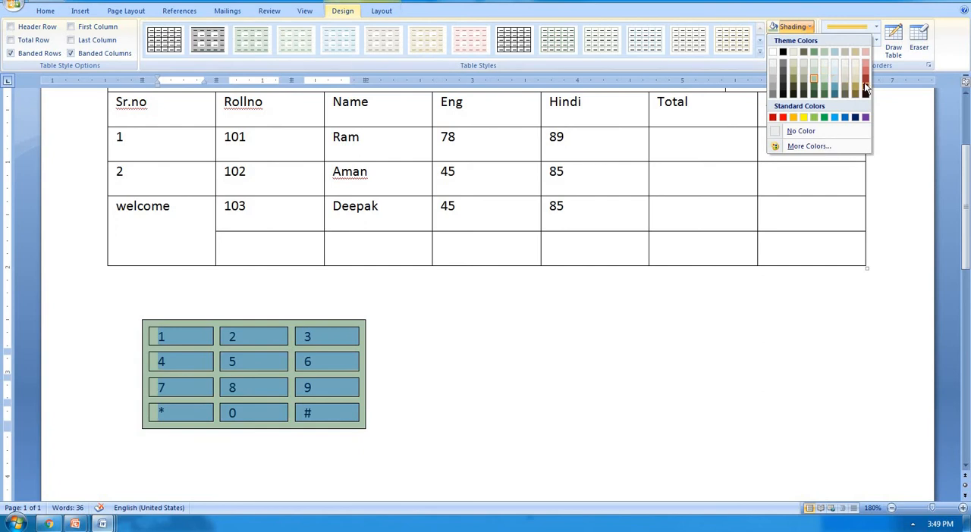
click(867, 65)
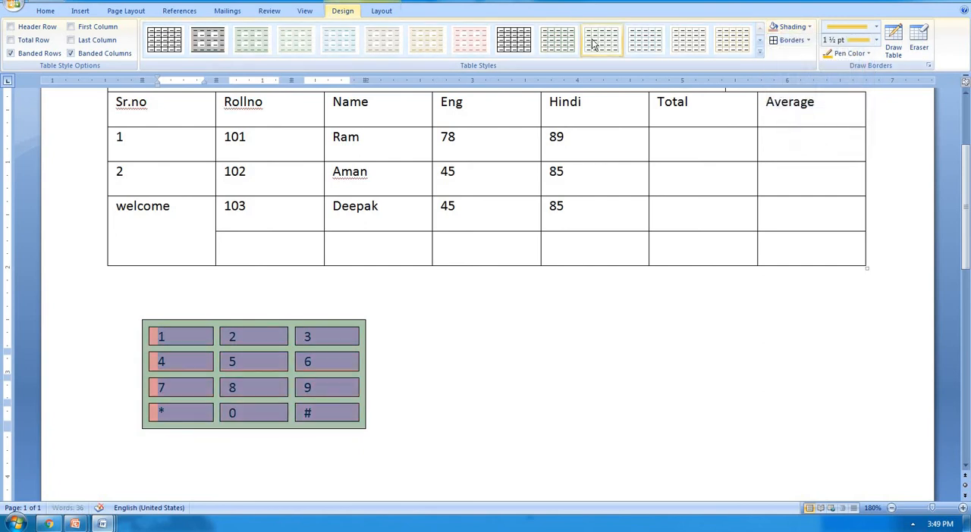
Step: Delete the word welcome from the merged cell in the student table's Sr.no column
click(368, 15)
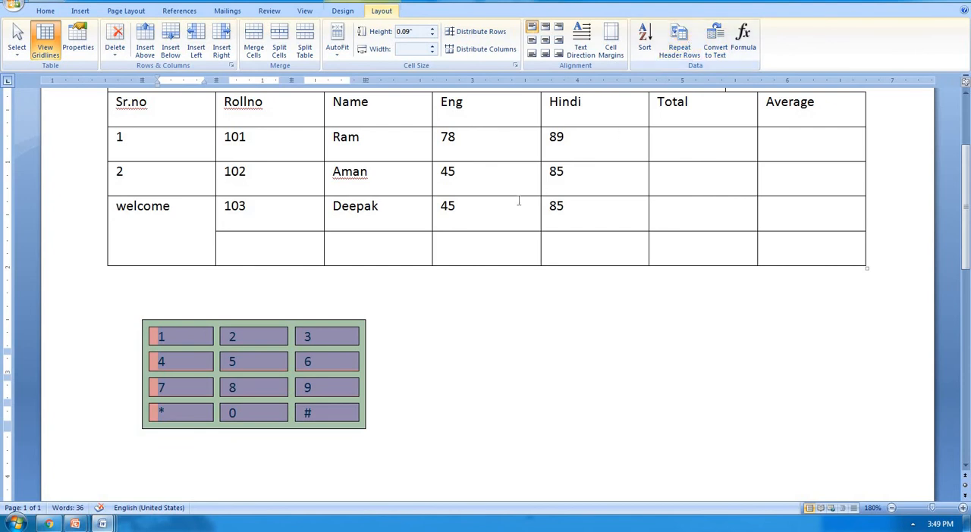
scroll(513, 197, up, 4)
click(478, 230)
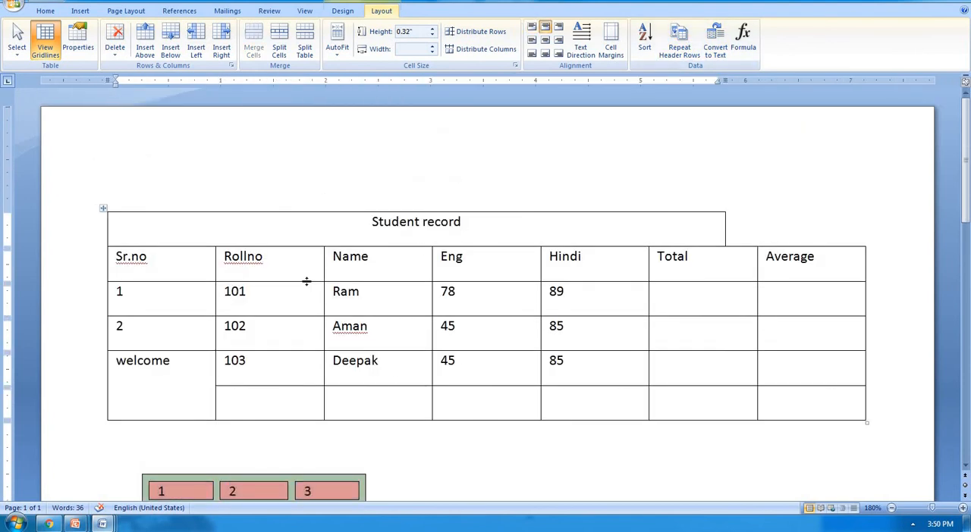
click(190, 382)
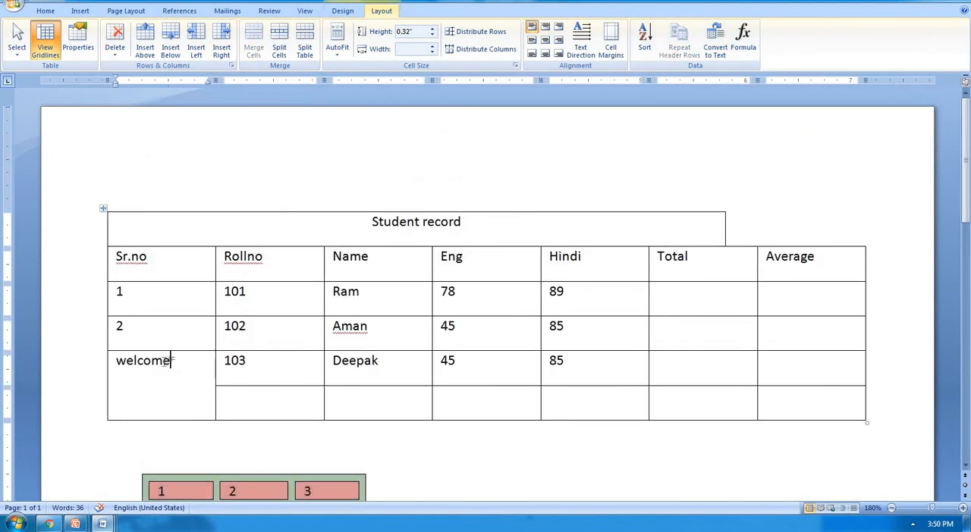
drag(193, 367, 97, 369)
key(BackSpace)
Step: Undo the recent edits back through the keypad table, cell formatting, resizing and row moves until the student table has its compact seven-column layout
key(ctrl+z)
key(ctrl+z)
key(ctrl+z)
key(ctrl+z)
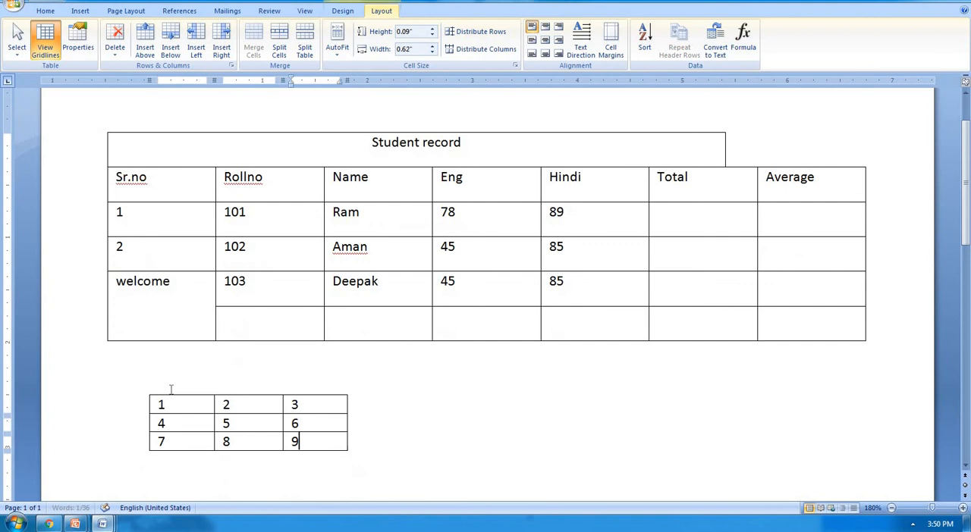
key(ctrl+z)
key(ctrl+z)
key(ctrl+z)
key(ctrl+z)
key(ctrl+z)
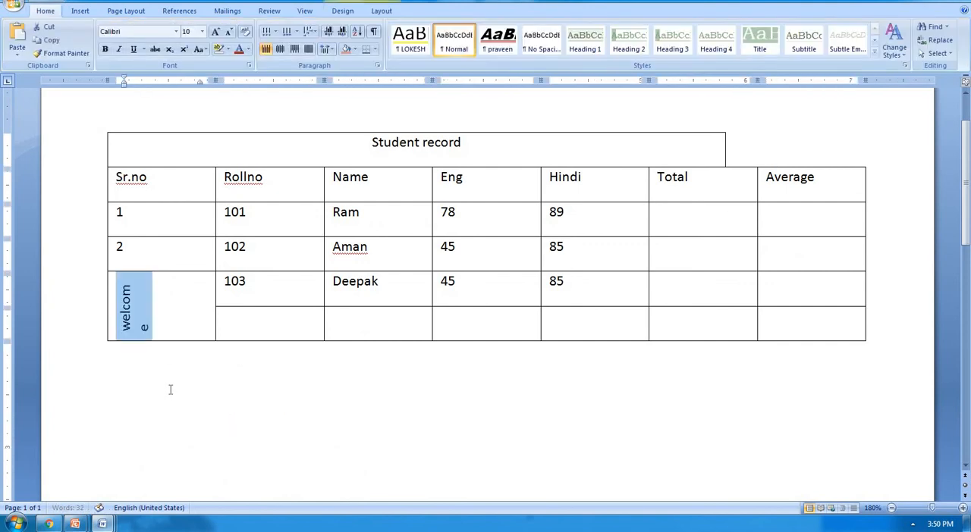
key(ctrl+z)
key(ctrl+z)
key(ctrl+z)
key(ctrl+z)
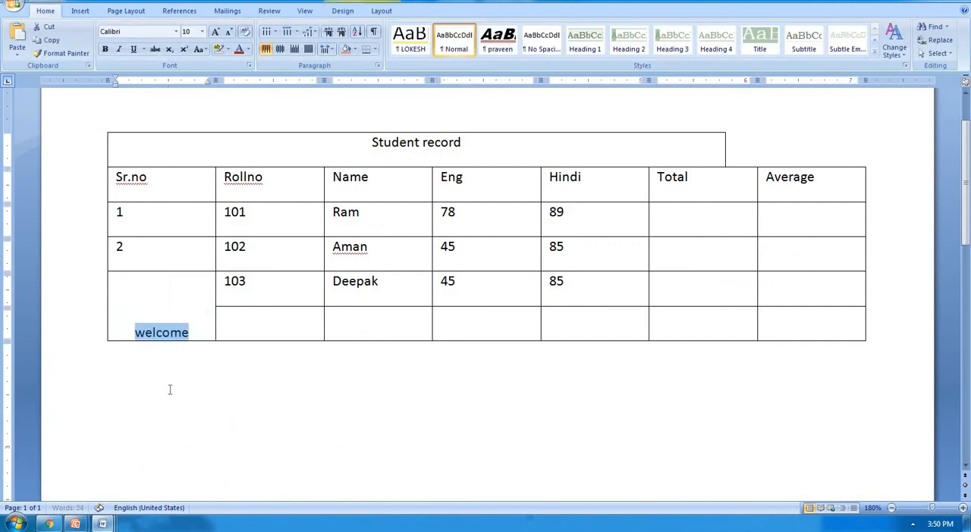
key(ctrl+z)
key(ctrl+z)
key(ctrl+z)
key(ctrl+z)
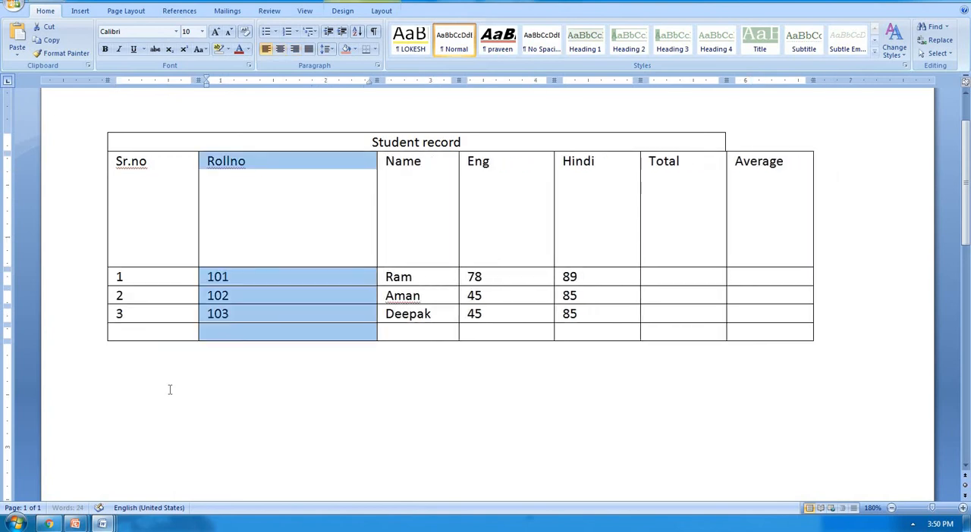
key(ctrl+z)
key(ctrl+z)
key(ctrl+z)
key(ctrl+z)
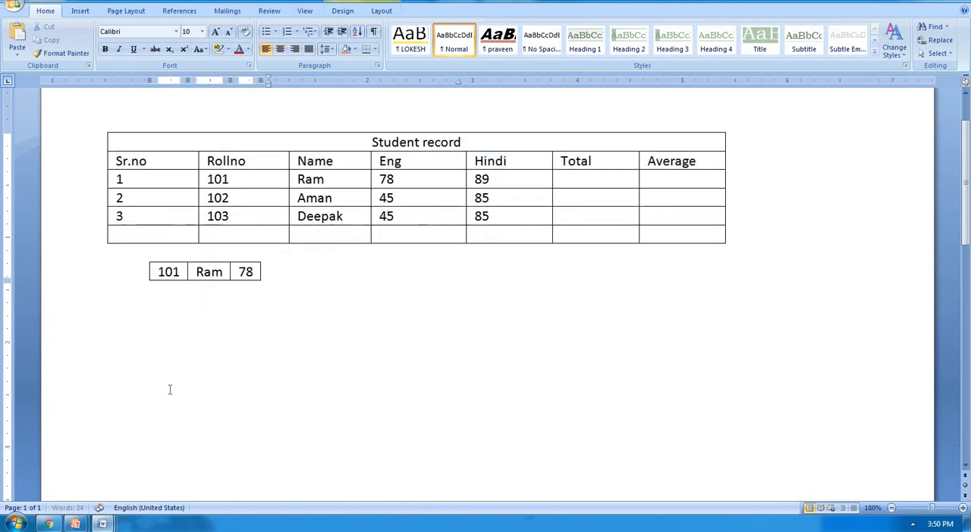
key(ctrl+z)
key(ctrl+z)
key(ctrl+z)
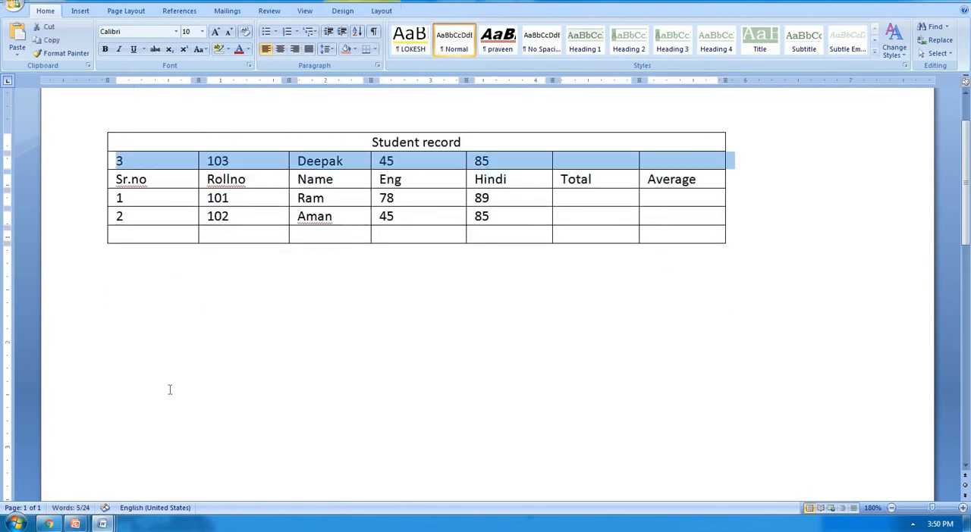
key(ctrl+z)
key(ctrl+z)
key(ctrl+z)
key(ctrl+z)
key(ctrl+z)
key(ctrl+z)
key(ctrl+z)
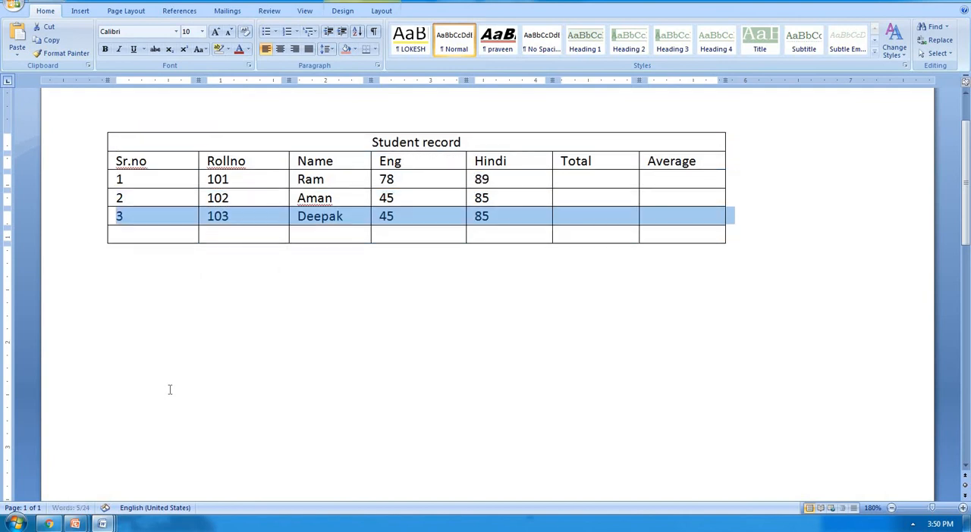
key(ctrl+z)
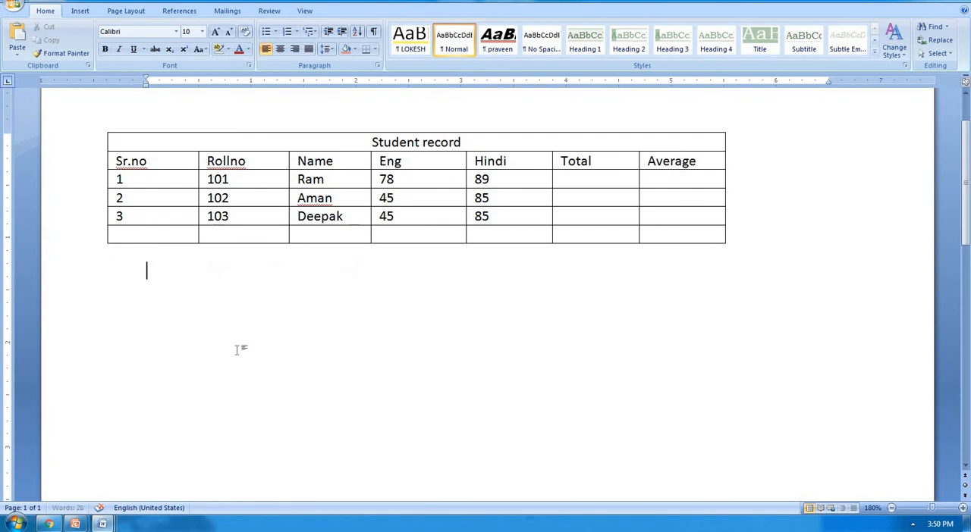
scroll(357, 273, up, 2)
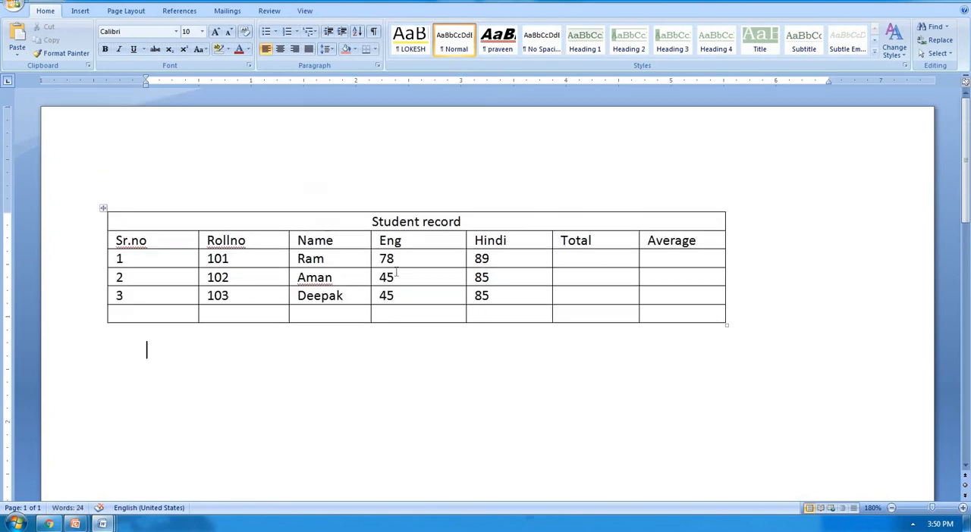
Step: Extend the Student record table with empty rows after its last row until it continues onto a second page
click(349, 279)
click(381, 10)
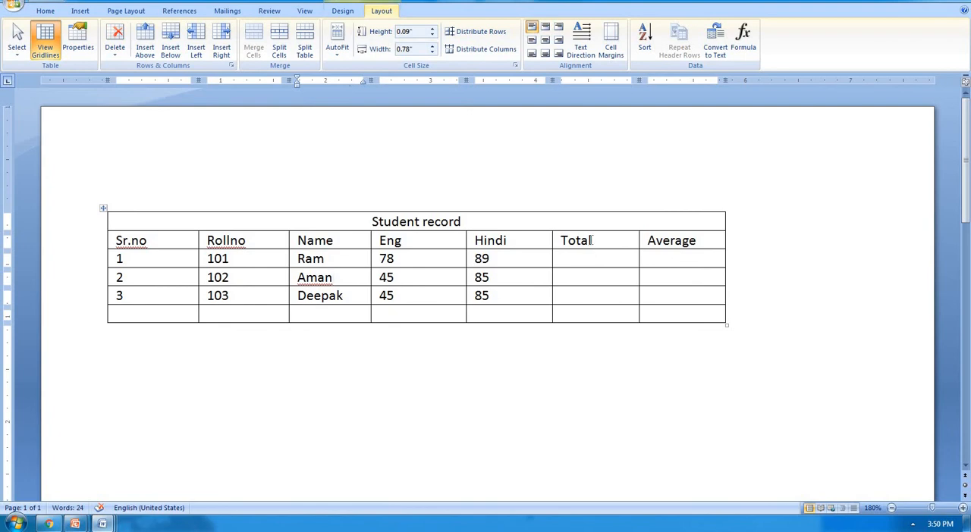
click(557, 303)
click(655, 310)
key(Tab)
key(Tab)
key(Tab)
key(Tab)
key(Tab)
key(Tab)
key(Tab)
key(Tab)
key(Tab)
key(Tab)
key(Tab)
key(Tab)
key(Tab)
key(Tab)
key(Tab)
key(Tab)
key(Tab)
key(Tab)
key(Tab)
key(Tab)
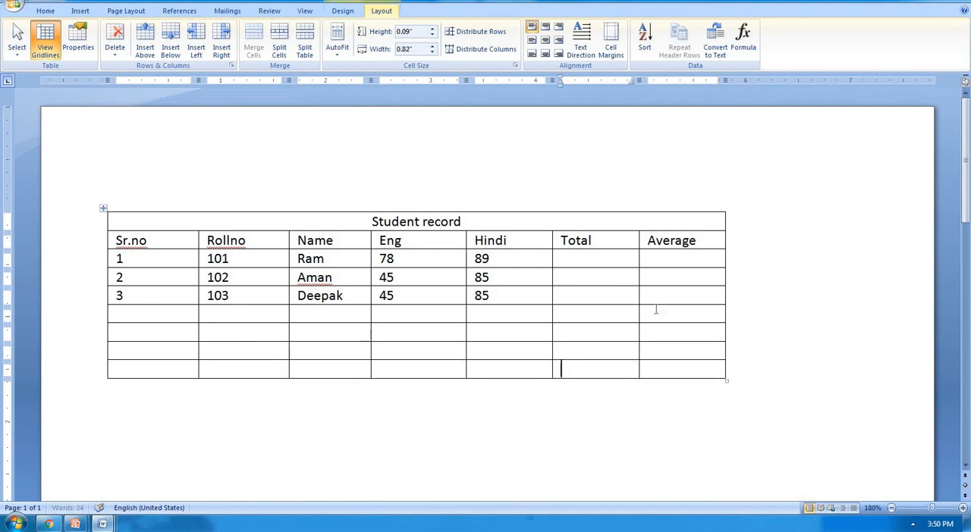
key(Tab)
key(Tab)
key(Tab)
key(Tab)
key(Tab)
key(Tab)
key(Tab)
key(Tab)
key(Tab)
key(Tab)
key(Tab)
key(Tab)
key(Tab)
key(Tab)
key(Tab)
key(Tab)
key(Tab)
key(Tab)
key(Tab)
key(Tab)
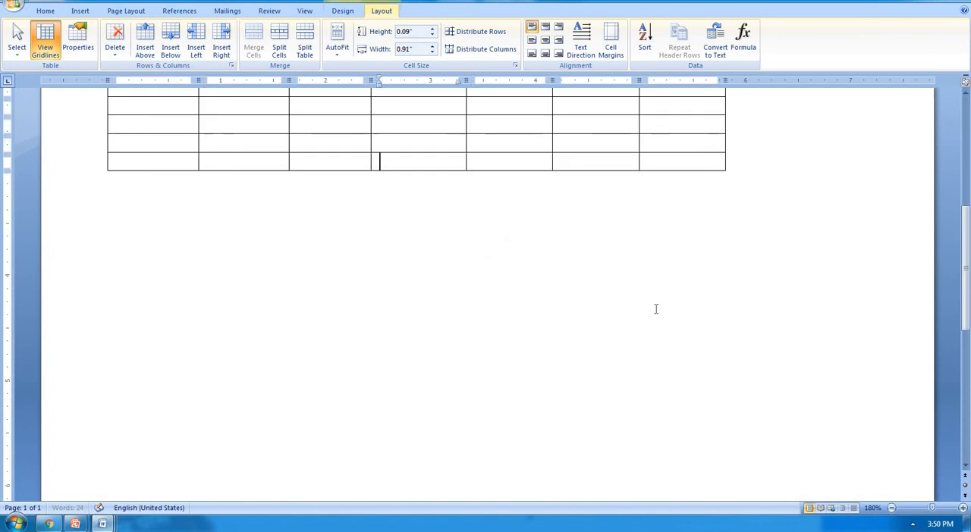
key(Tab)
key(Tab)
key(Tab)
key(Tab)
key(Tab)
key(Tab)
key(Tab)
key(Tab)
key(Tab)
key(Tab)
key(Tab)
key(Tab)
key(Tab)
key(Tab)
key(Tab)
key(Tab)
key(Tab)
key(Tab)
key(Tab)
key(Tab)
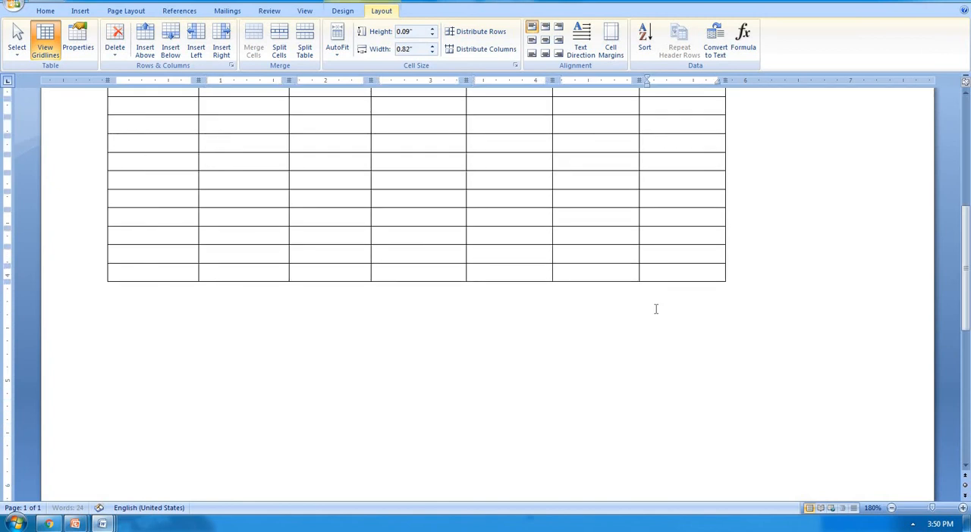
key(Tab)
key(Tab)
key(Tab)
key(Tab)
key(Tab)
key(Tab)
key(Tab)
key(Tab)
key(Tab)
key(Tab)
key(Tab)
key(Tab)
key(Tab)
key(Tab)
key(Tab)
key(Tab)
key(Tab)
key(Tab)
key(Tab)
key(Tab)
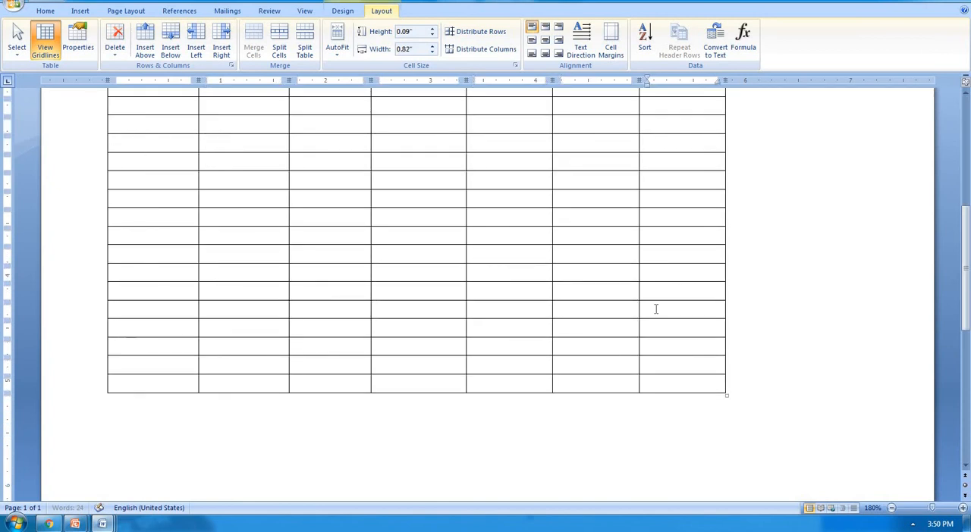
key(Tab)
key(Tab)
key(Tab)
key(Tab)
key(Tab)
key(Tab)
key(Tab)
key(Tab)
key(Tab)
key(Tab)
key(Tab)
key(Tab)
key(Tab)
key(Tab)
key(Tab)
key(Tab)
key(Tab)
key(Tab)
key(Tab)
key(Tab)
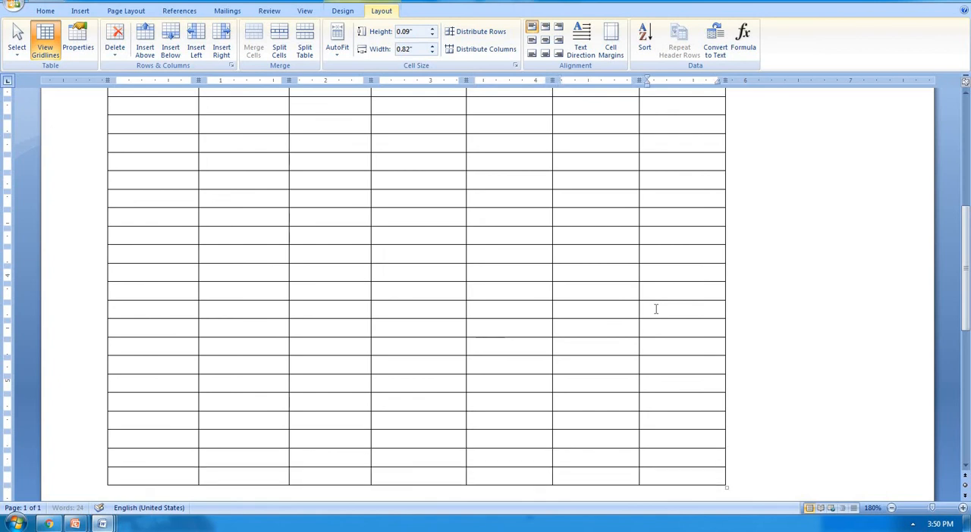
key(Tab)
key(Tab)
key(Tab)
key(Tab)
key(Tab)
key(Tab)
key(Tab)
key(Tab)
key(Tab)
key(Tab)
key(Tab)
key(Tab)
key(Tab)
key(Tab)
key(Tab)
key(Tab)
key(Tab)
key(Tab)
key(Tab)
key(Tab)
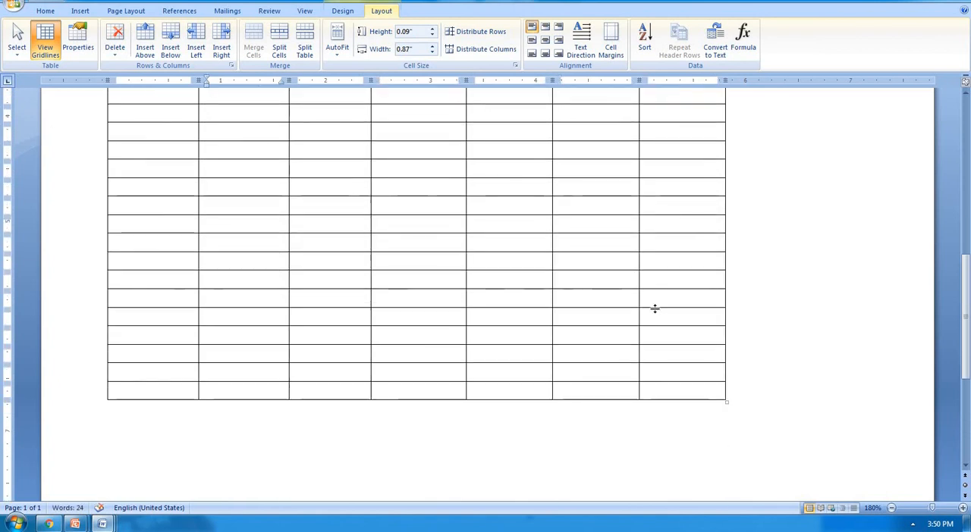
scroll(656, 309, up, 10)
scroll(656, 309, down, 10)
key(Tab)
key(Tab)
key(Tab)
key(Tab)
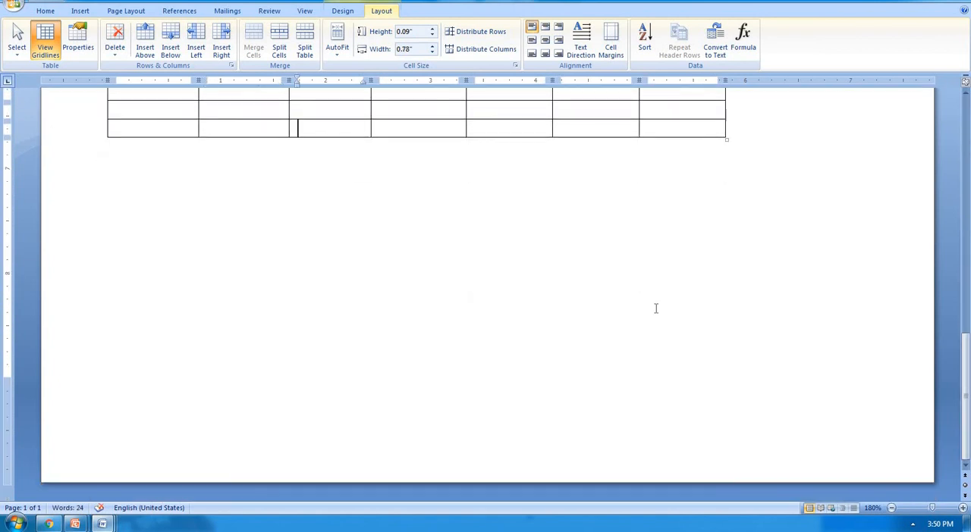
key(Tab)
key(Tab)
key(Tab)
key(Tab)
key(Tab)
key(Tab)
key(Tab)
key(Tab)
key(Tab)
key(Tab)
key(Tab)
key(Tab)
key(Tab)
key(Tab)
key(Tab)
key(Tab)
key(Tab)
key(Tab)
key(Tab)
key(Tab)
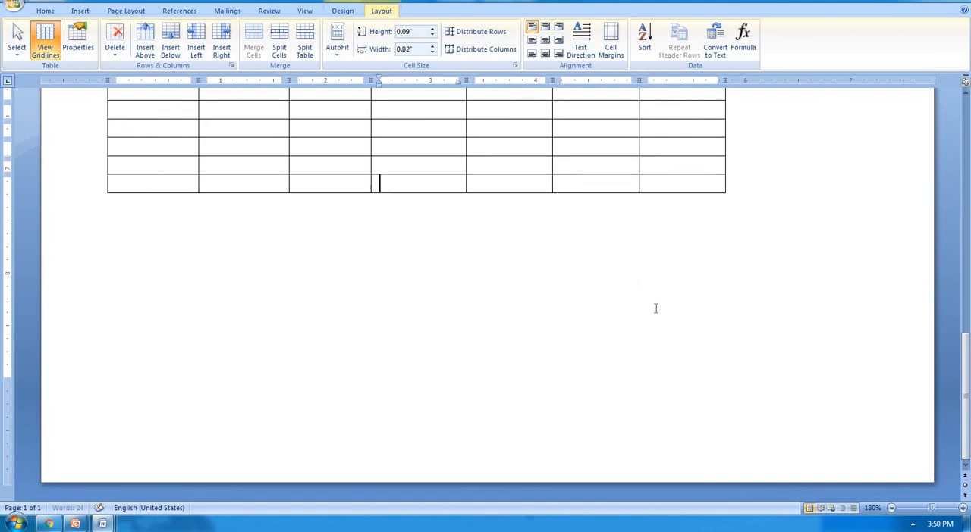
key(Tab)
key(Tab)
key(Tab)
key(Tab)
key(Tab)
key(Tab)
key(Tab)
key(Tab)
key(Tab)
key(Tab)
key(Tab)
key(Tab)
key(Tab)
key(Tab)
key(Tab)
key(Tab)
key(Tab)
key(Tab)
key(Tab)
key(Tab)
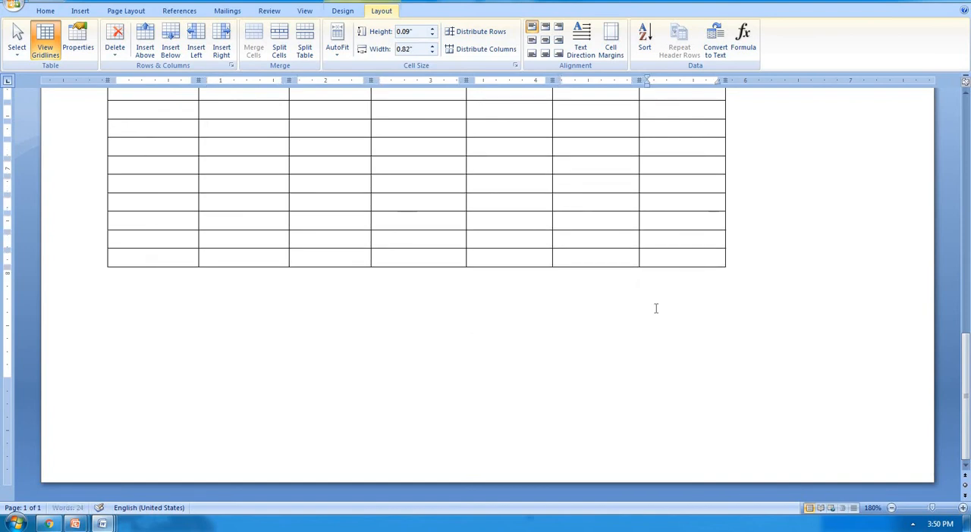
key(Tab)
key(Tab)
key(Tab)
key(Tab)
key(Tab)
key(Tab)
key(Tab)
key(Tab)
key(Tab)
key(Tab)
key(Tab)
key(Tab)
key(Tab)
key(Tab)
key(Tab)
key(Tab)
key(Tab)
key(Tab)
key(Tab)
key(Tab)
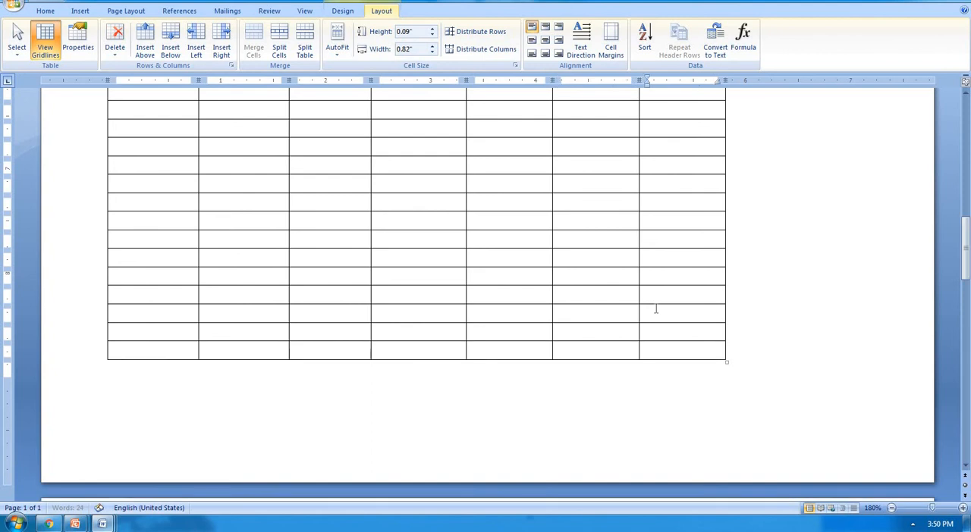
key(Tab)
key(Tab)
key(Tab)
key(Tab)
key(Tab)
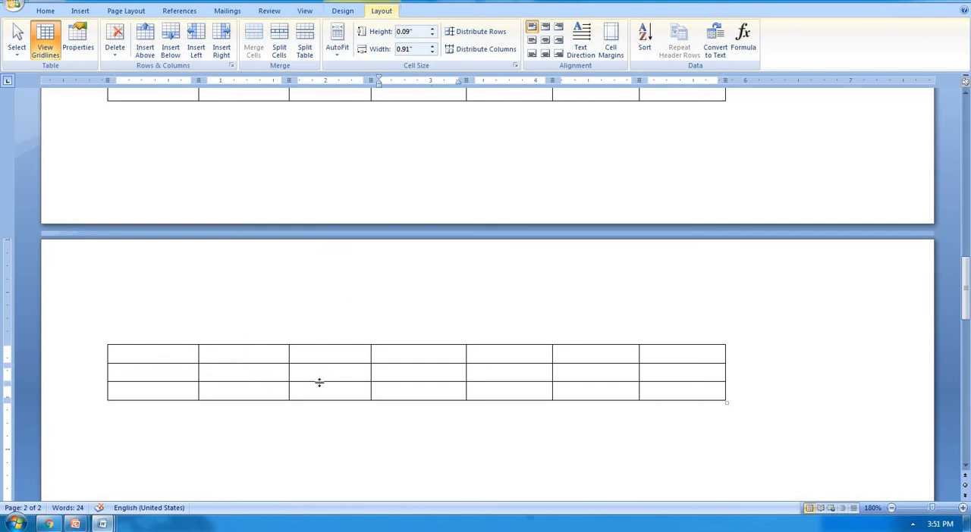
Step: Highlight the heading row from Sr.no to Average and check whether the table's continuation on page 2 carries those headings
scroll(323, 366, up, 10)
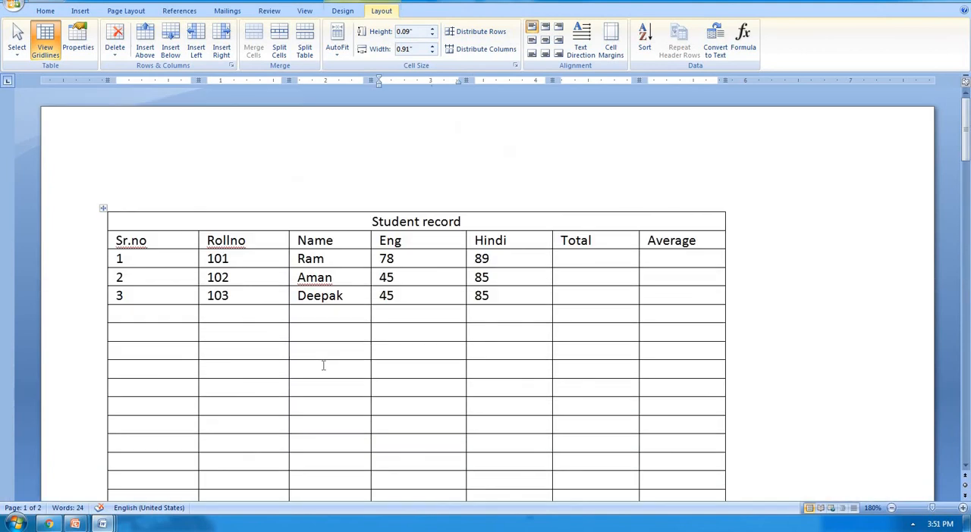
scroll(323, 367, down, 1)
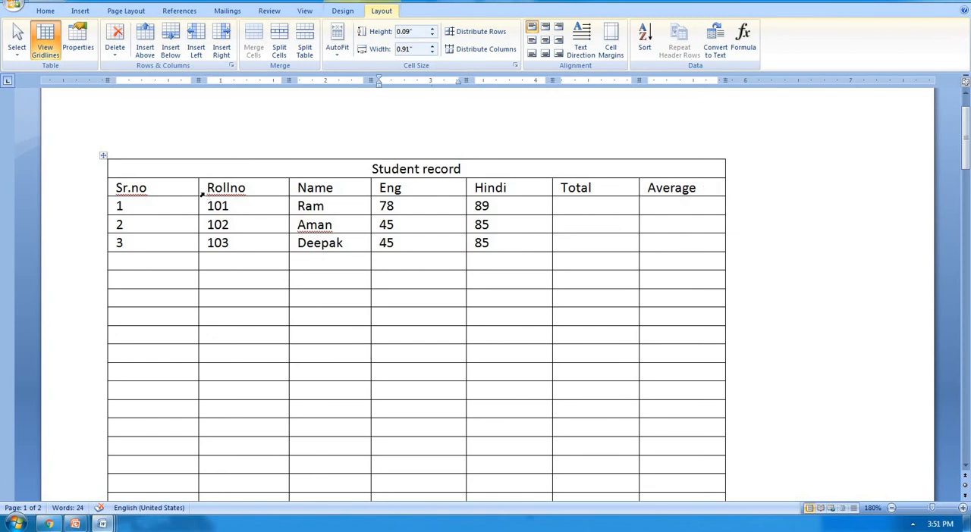
drag(188, 187, 667, 190)
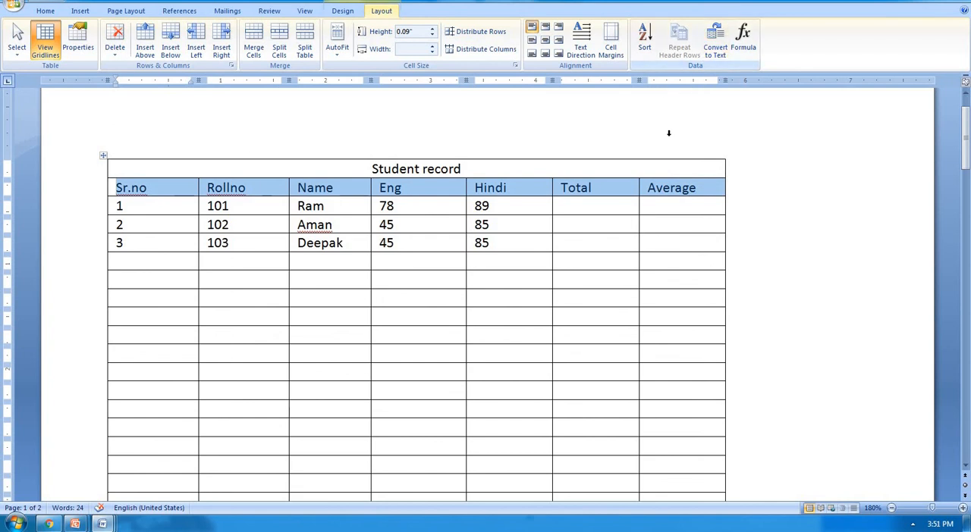
click(644, 188)
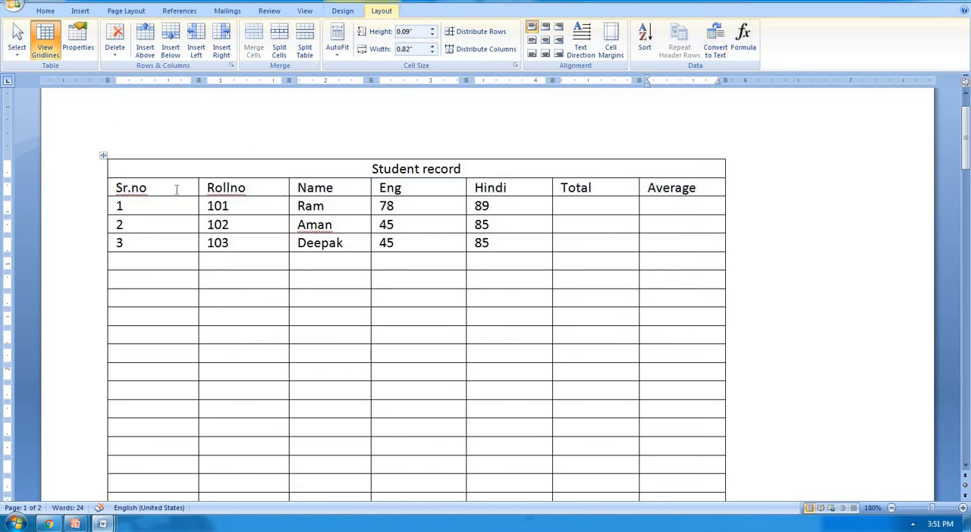
drag(176, 190, 572, 203)
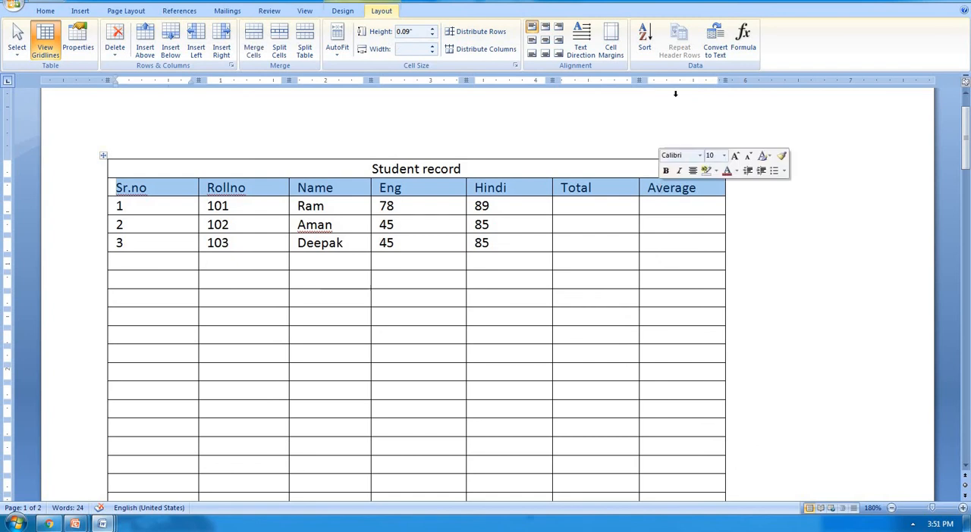
scroll(576, 243, down, 5)
scroll(580, 243, down, 10)
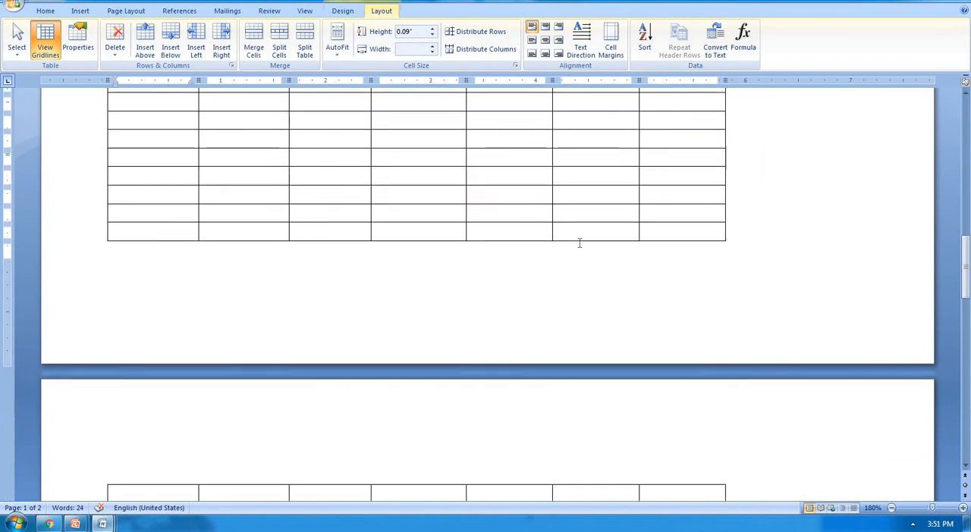
scroll(579, 242, up, 2)
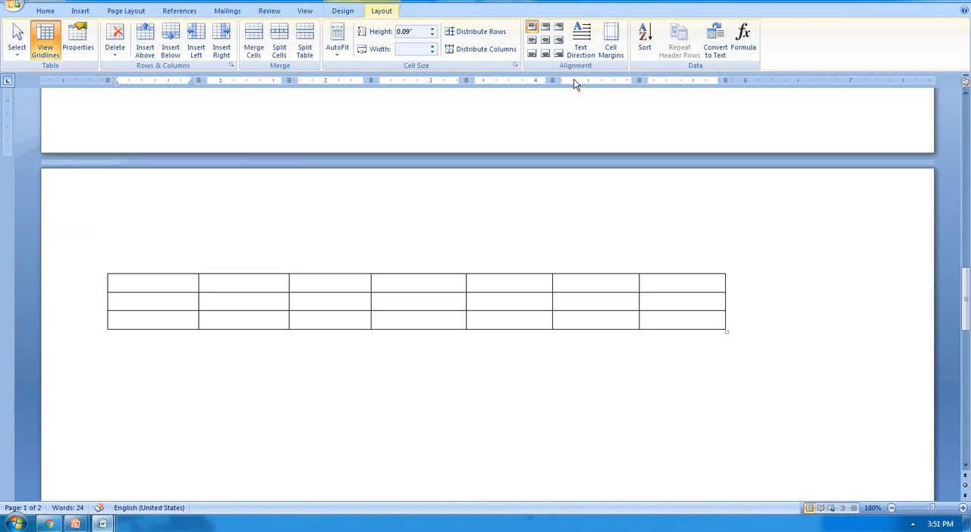
Step: Create a new blank document in a maximized window and generate a one-row, three-column table from a typed line of plus signs and hyphens
key(ctrl+n)
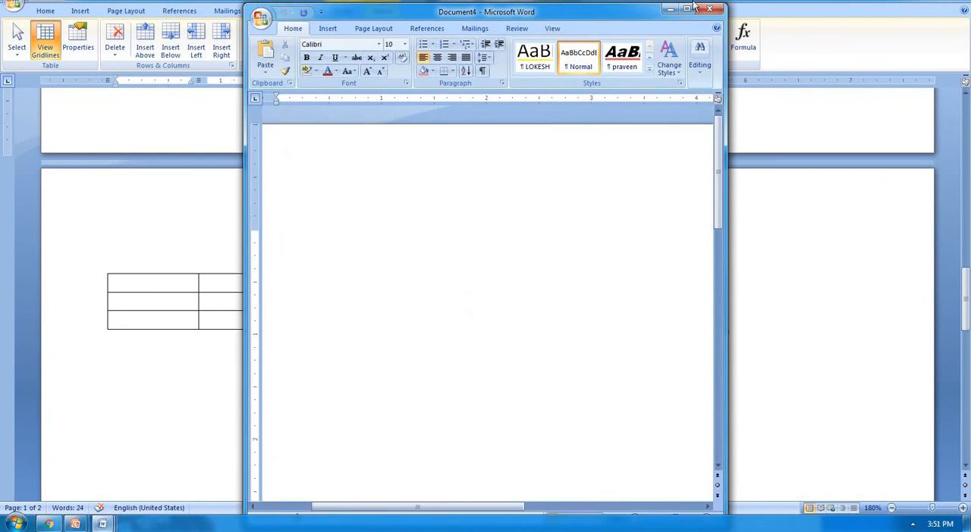
click(693, 8)
text(+-------)
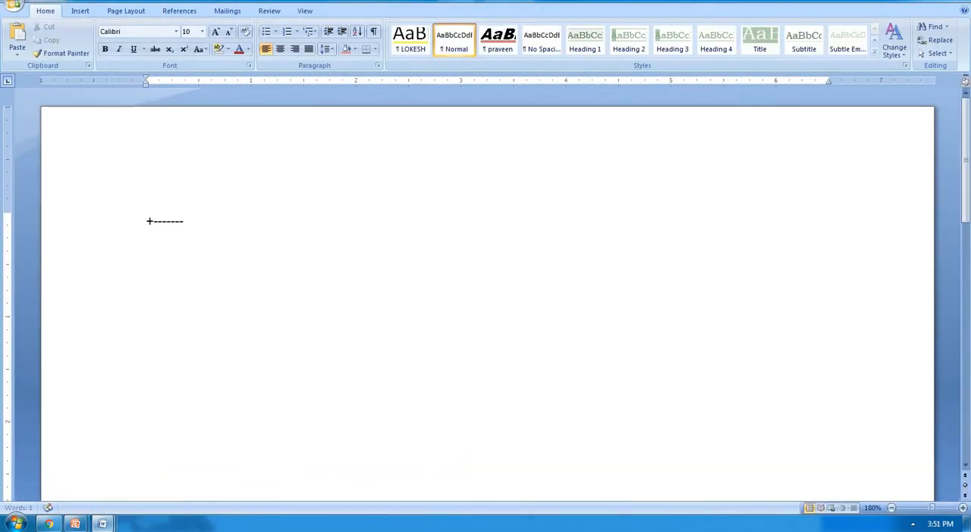
text(----------+----------------+---------------+----------------+)
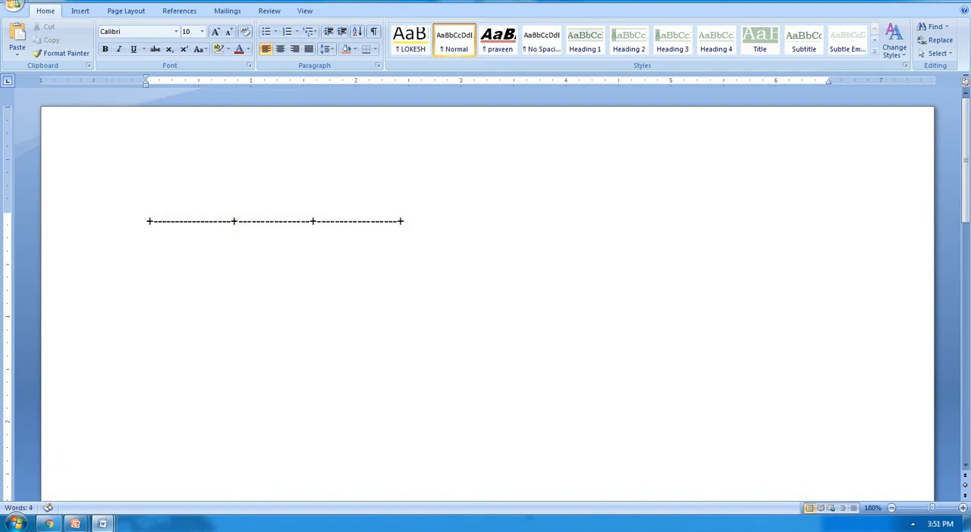
key(Return)
Step: Enter the headings Rollno, Name and Eng in the first row of the new table
text(ro)
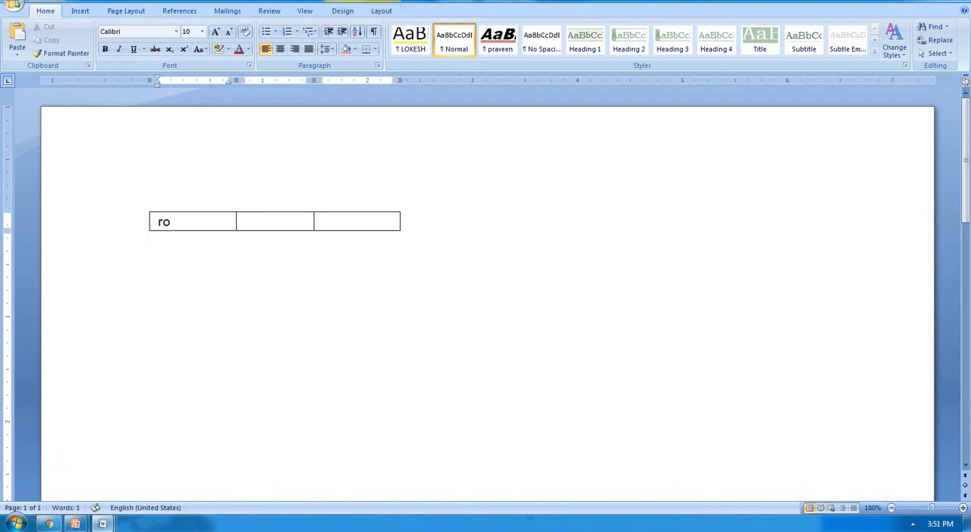
text(llno)
key(Tab)
text(nma)
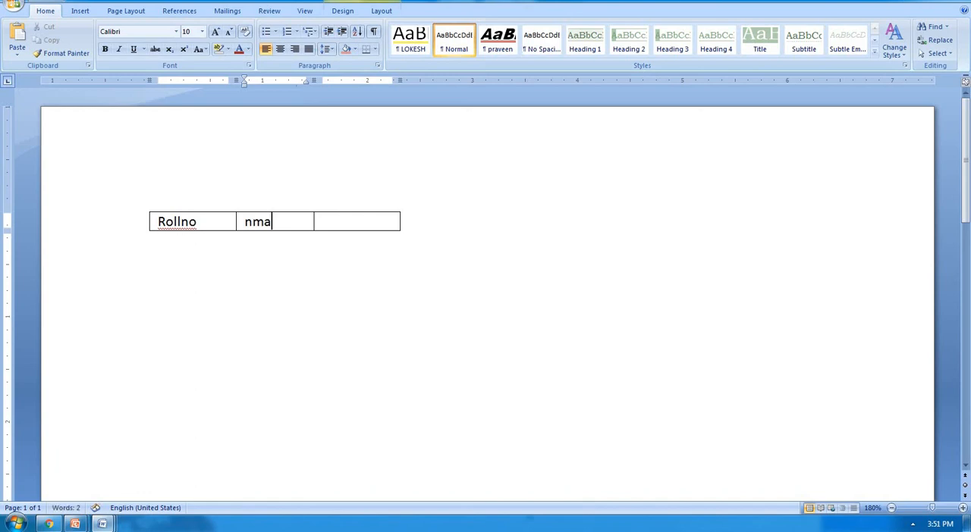
text(e)
key(BackSpace)
key(BackSpace)
text(me)
key(Tab)
text(eng)
Step: Extend the Rollno, Name and Eng table with empty rows until it continues onto a second page
key(Tab)
key(Tab)
key(Tab)
key(Tab)
key(Tab)
key(Tab)
key(Tab)
key(Tab)
key(Tab)
key(Tab)
key(Tab)
key(Tab)
key(Tab)
key(Tab)
key(Tab)
key(Tab)
key(Tab)
key(Tab)
key(Tab)
key(Tab)
key(Tab)
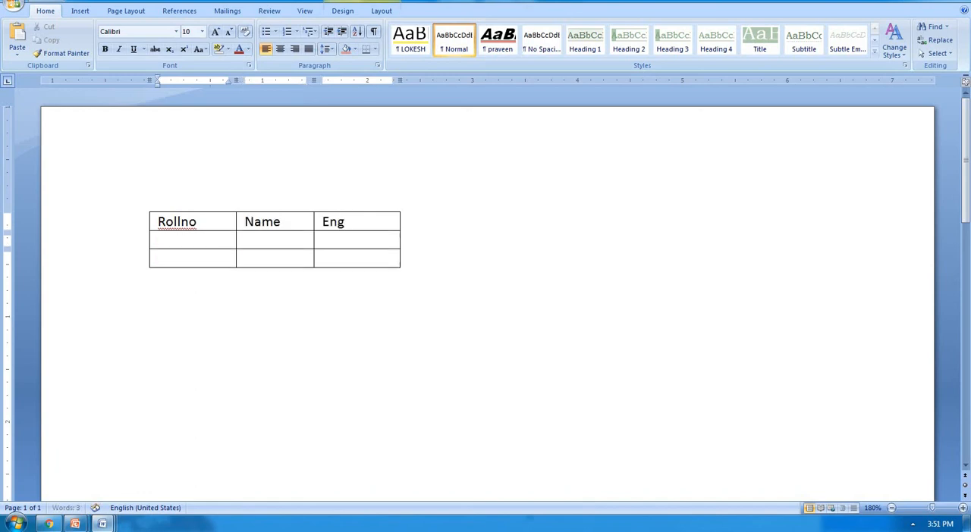
key(Tab)
key(Tab)
key(Tab)
key(Tab)
key(Tab)
key(Tab)
key(Tab)
key(Tab)
key(Tab)
key(Tab)
key(Tab)
key(Tab)
key(Tab)
key(Tab)
key(Tab)
key(Tab)
key(Tab)
key(Tab)
key(Tab)
key(Tab)
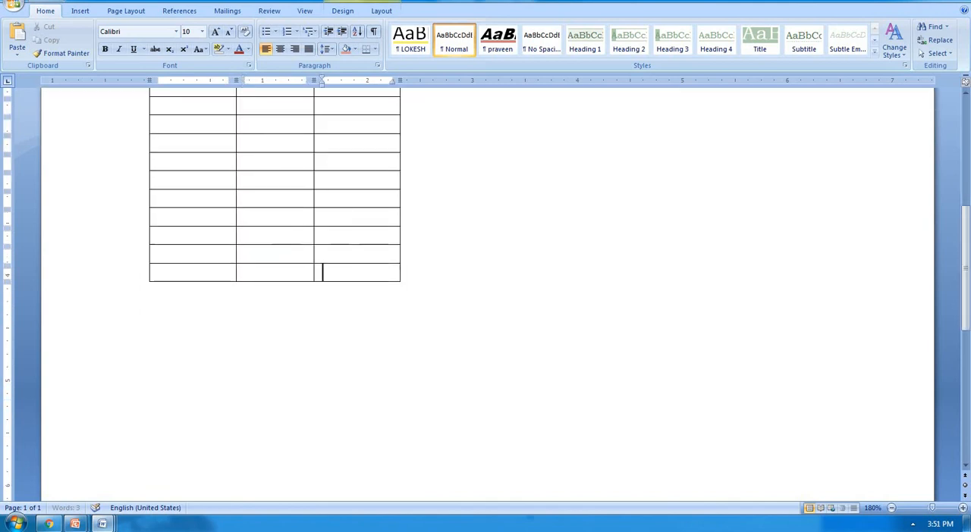
key(Tab)
key(Tab)
key(Tab)
key(Tab)
key(Tab)
key(Tab)
key(Tab)
key(Tab)
key(Tab)
key(Tab)
key(Tab)
key(Tab)
key(Tab)
key(Tab)
key(Tab)
key(Tab)
key(Tab)
key(Tab)
key(Tab)
key(Tab)
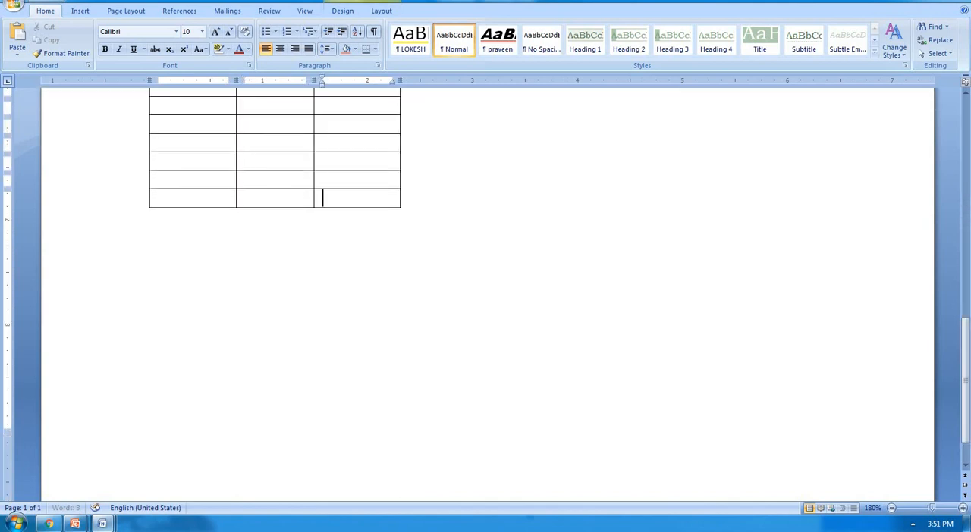
key(Tab)
key(Tab)
key(Tab)
key(Tab)
key(Tab)
key(Tab)
key(Tab)
key(Tab)
key(Tab)
key(Tab)
key(Tab)
key(Tab)
key(Tab)
key(Tab)
key(Tab)
key(Tab)
key(Tab)
key(Tab)
key(Tab)
key(Tab)
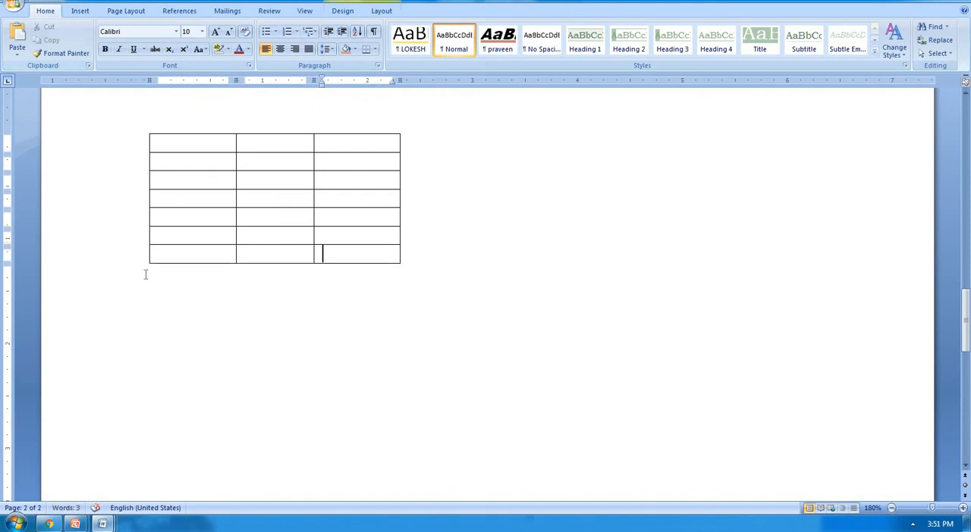
Step: Set the Rollno, Name and Eng row as a repeating header row and check the table's continuation on page 2
scroll(187, 329, up, 5)
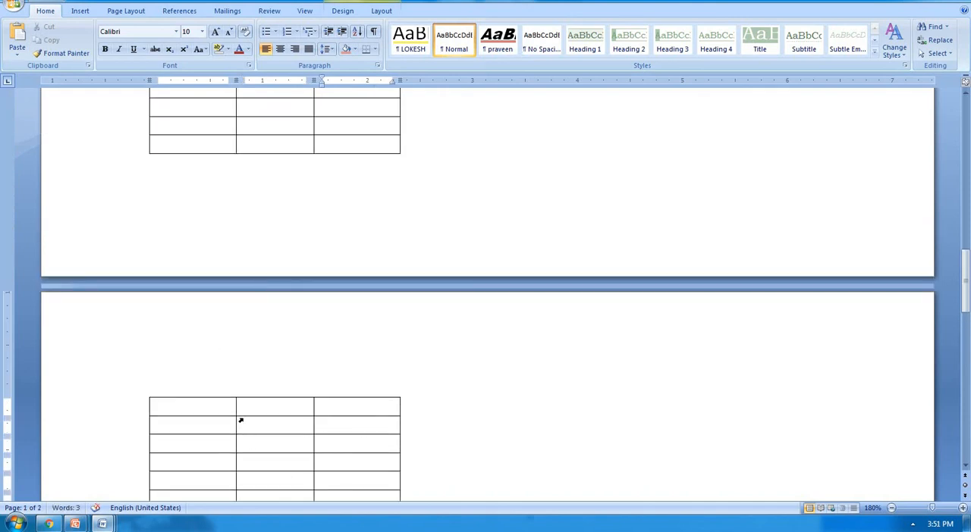
scroll(240, 420, up, 10)
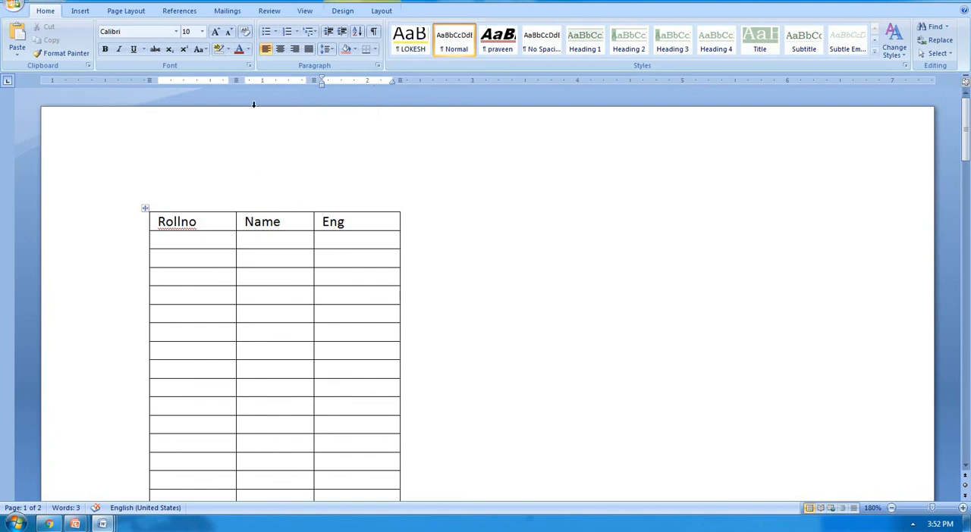
drag(196, 222, 357, 221)
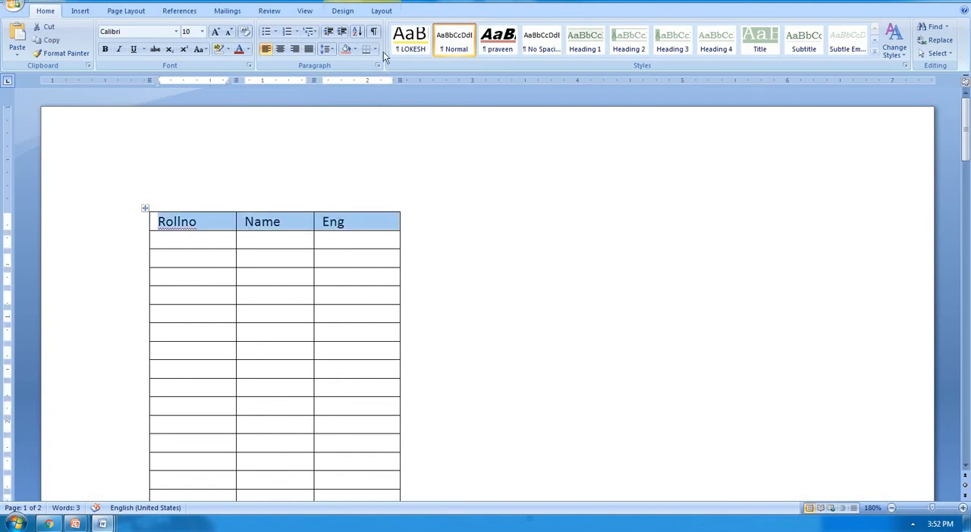
click(380, 11)
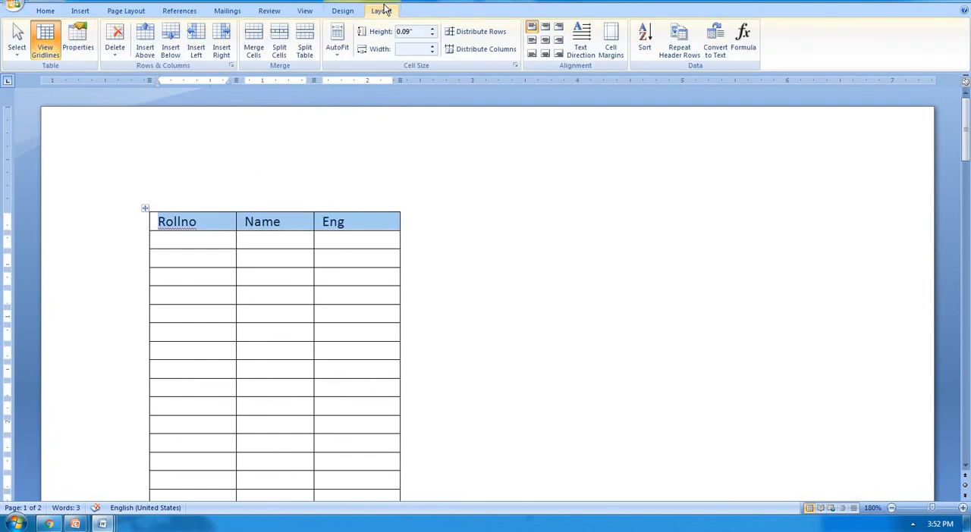
click(681, 49)
scroll(398, 222, down, 5)
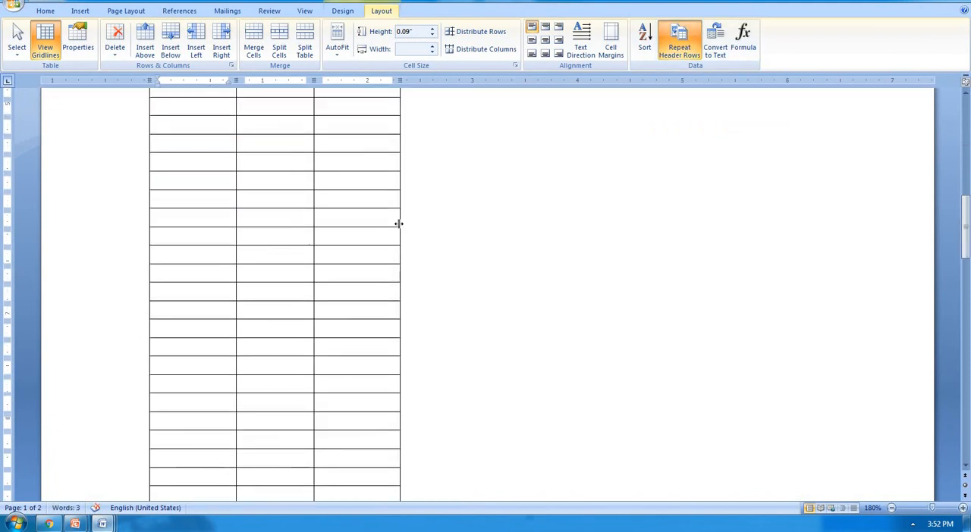
scroll(398, 223, down, 5)
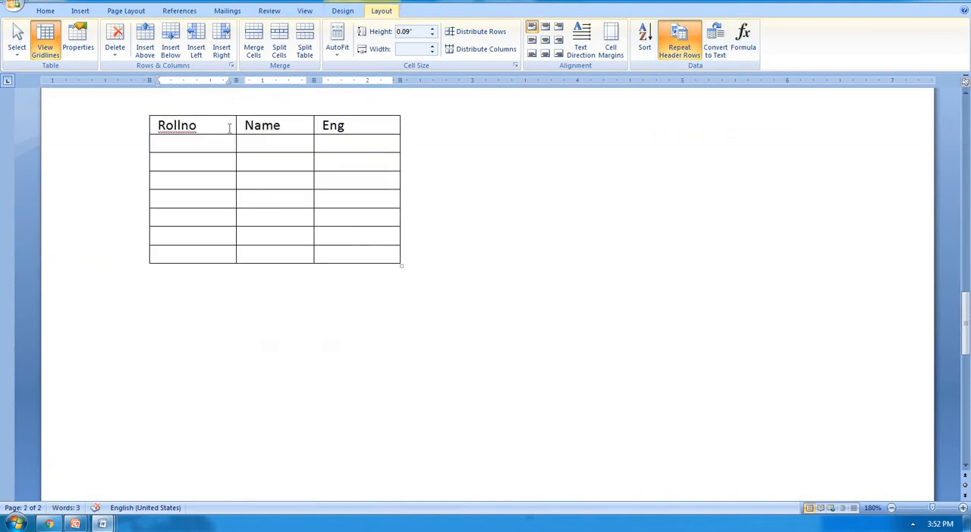
Step: Switch the repeating header row off and on again, checking the table across both pages
scroll(230, 173, up, 2)
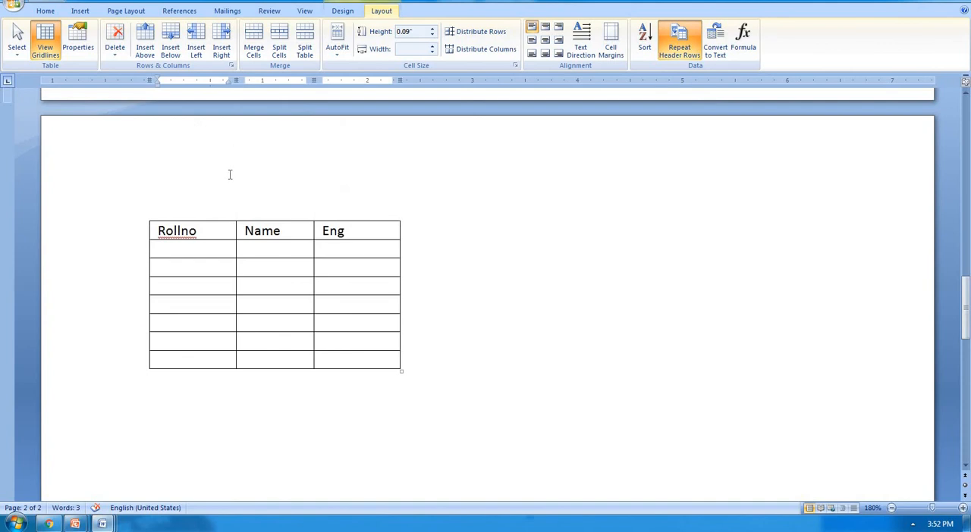
click(695, 37)
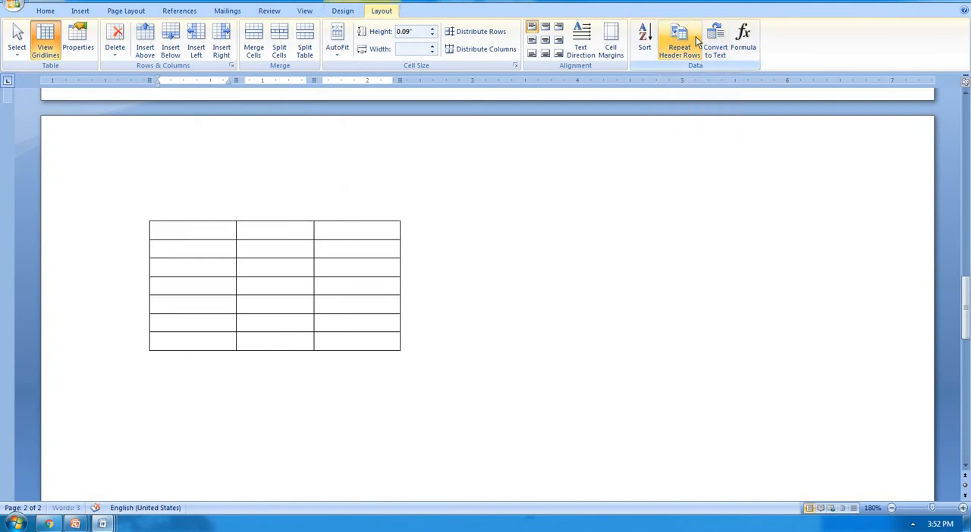
scroll(444, 195, up, 8)
scroll(446, 195, up, 11)
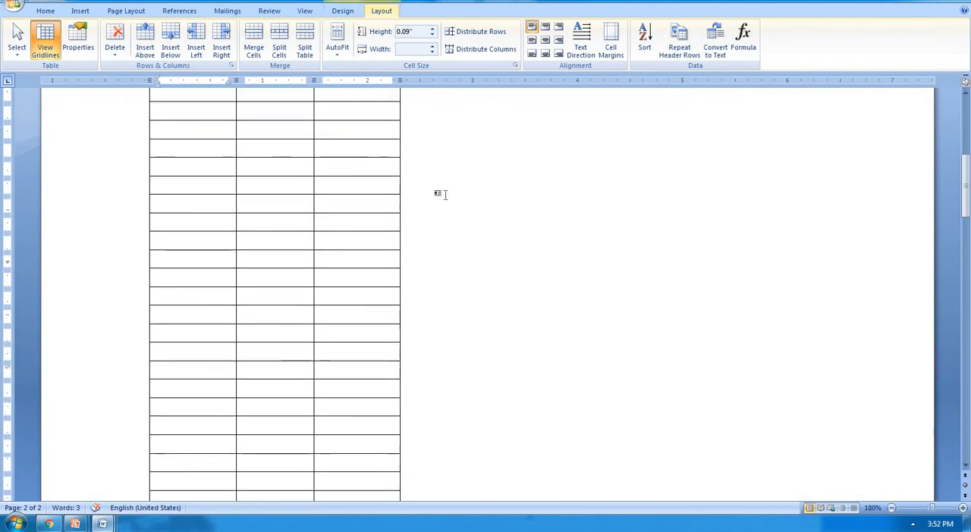
scroll(445, 194, down, 1)
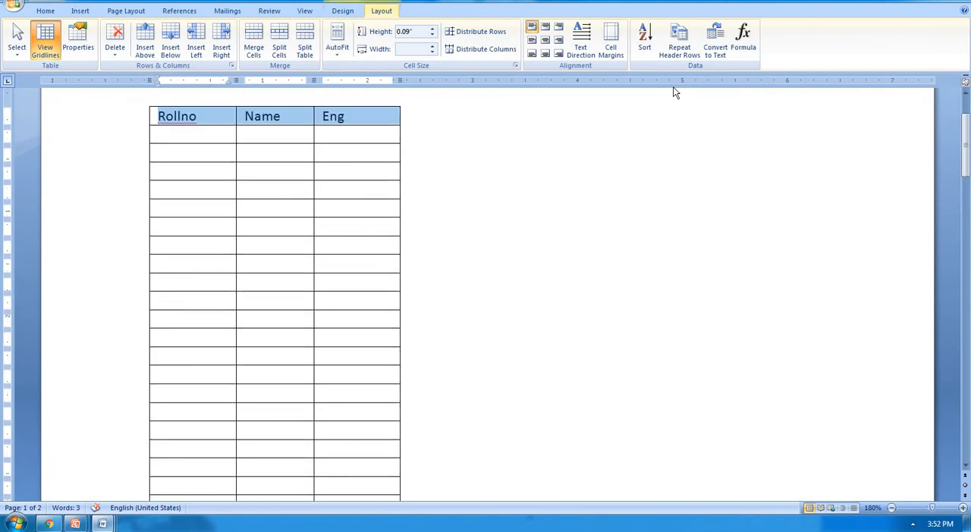
click(679, 38)
scroll(385, 199, down, 5)
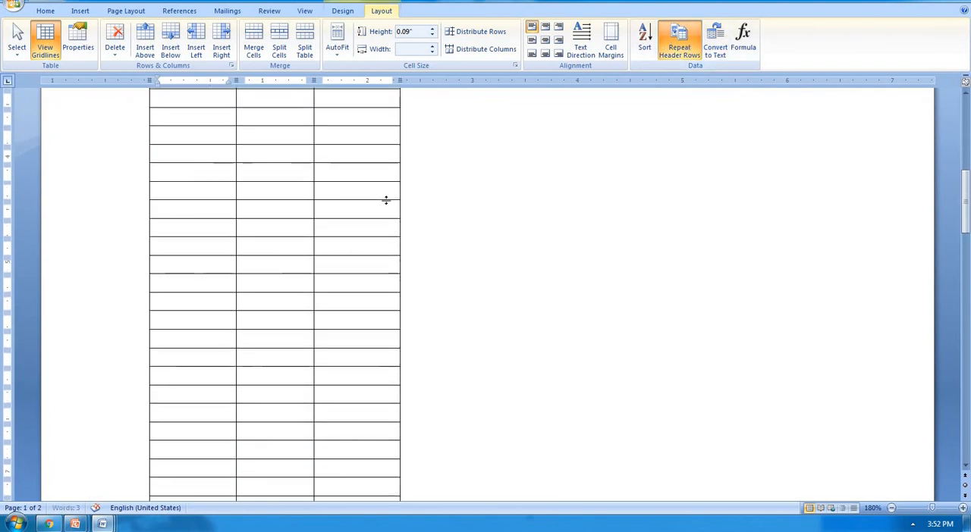
scroll(385, 201, down, 6)
scroll(389, 196, up, 10)
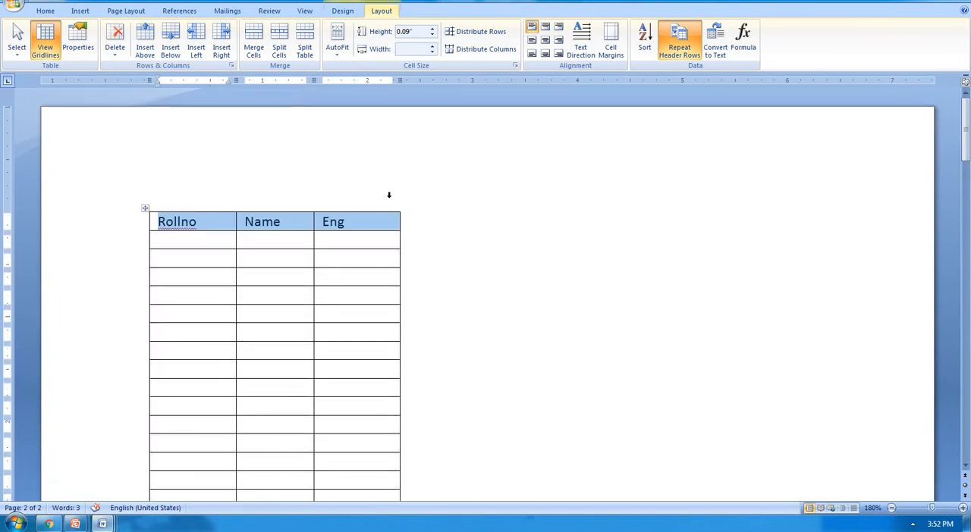
Step: Fill the first row below the headings with roll number 101, the student's name and Eng mark 89
click(384, 238)
click(223, 240)
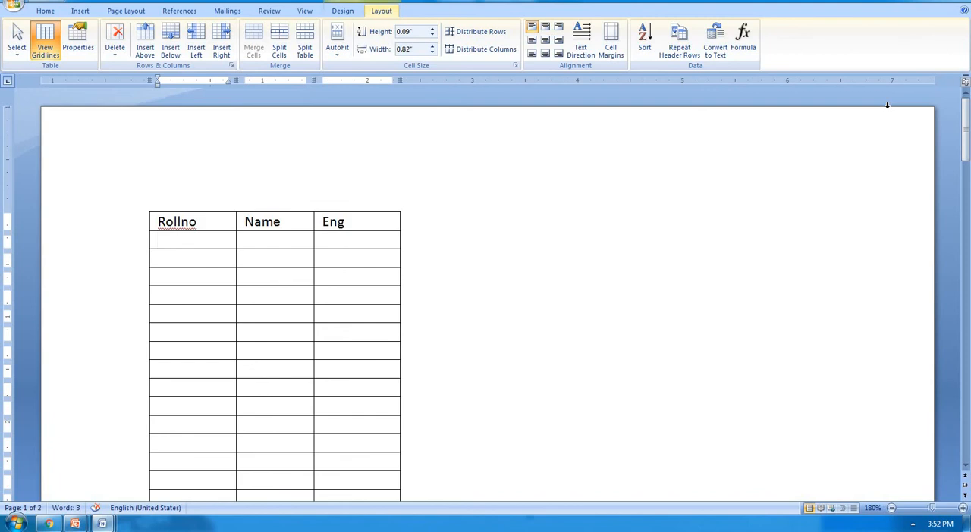
text(101)
key(Tab)
text(ram)
key(Tab)
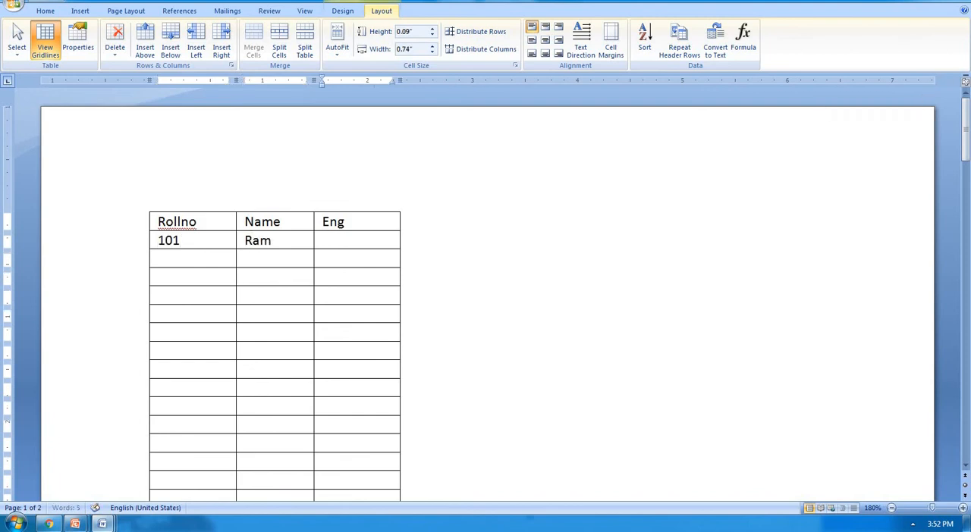
text(89)
key(Tab)
Step: Fill the second student row with roll number 102, the student's name and Eng mark 67
text(102)
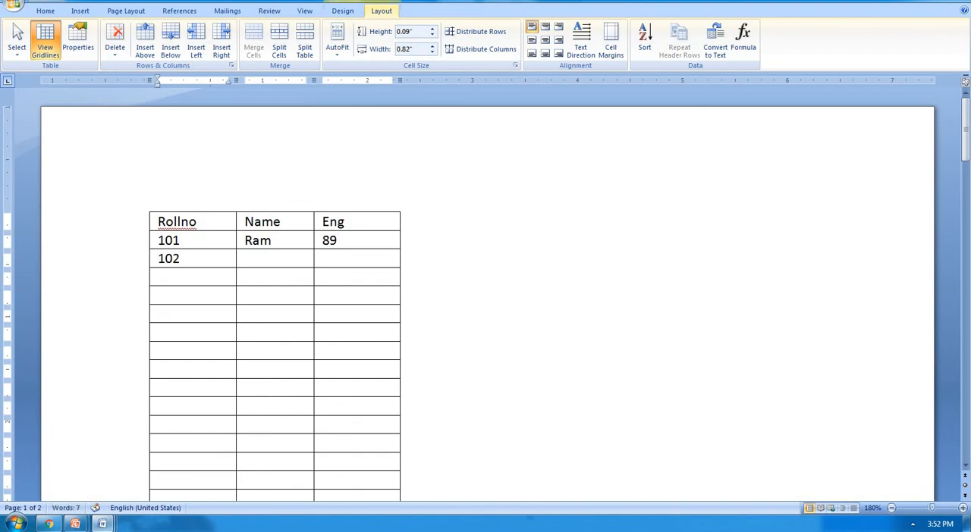
key(Tab)
text(78)
key(BackSpace)
key(BackSpace)
text(shyam)
key(Tab)
text(67)
key(Tab)
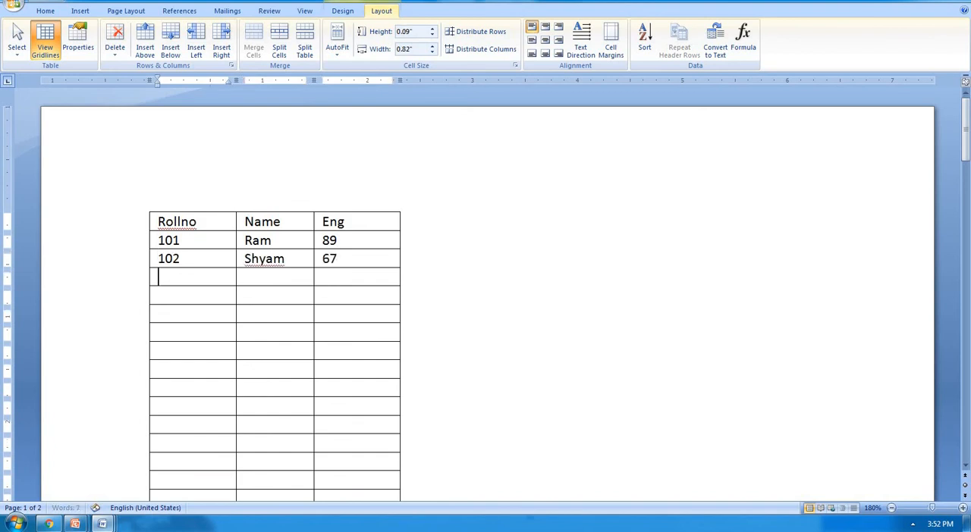
Step: Fill the third student row with roll number 103, the student's name and Eng mark 56
text(103)
key(Tab)
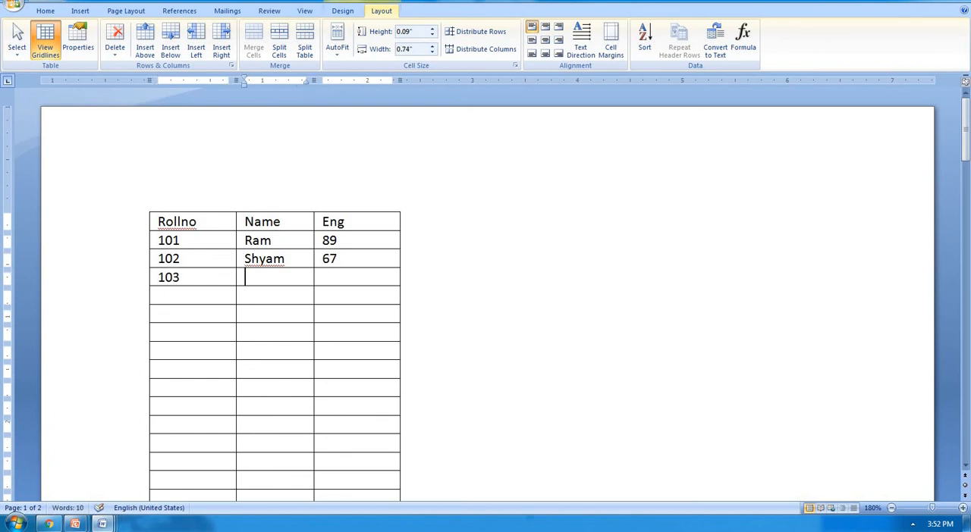
text(aman)
key(Tab)
text(56)
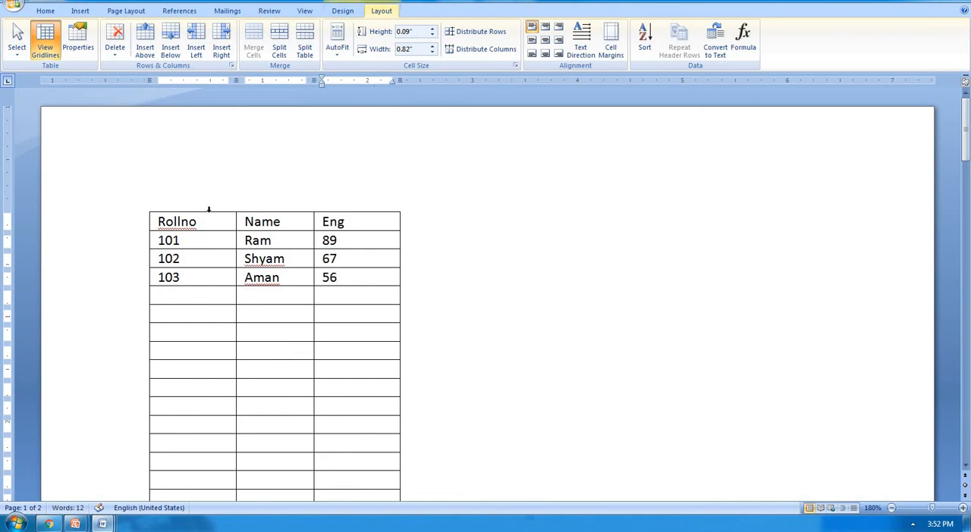
Step: Convert the heading row and the 101 row to plain text separated with tabs
drag(205, 220, 339, 243)
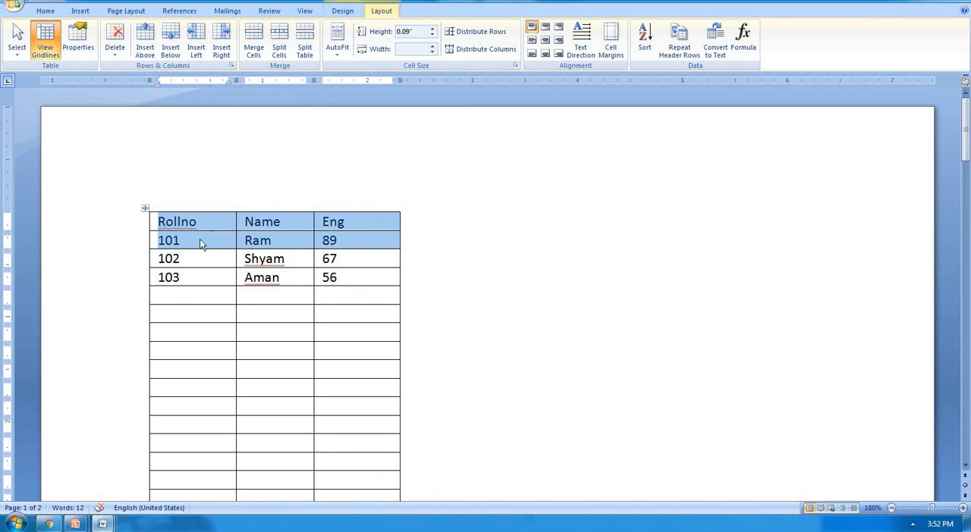
click(722, 50)
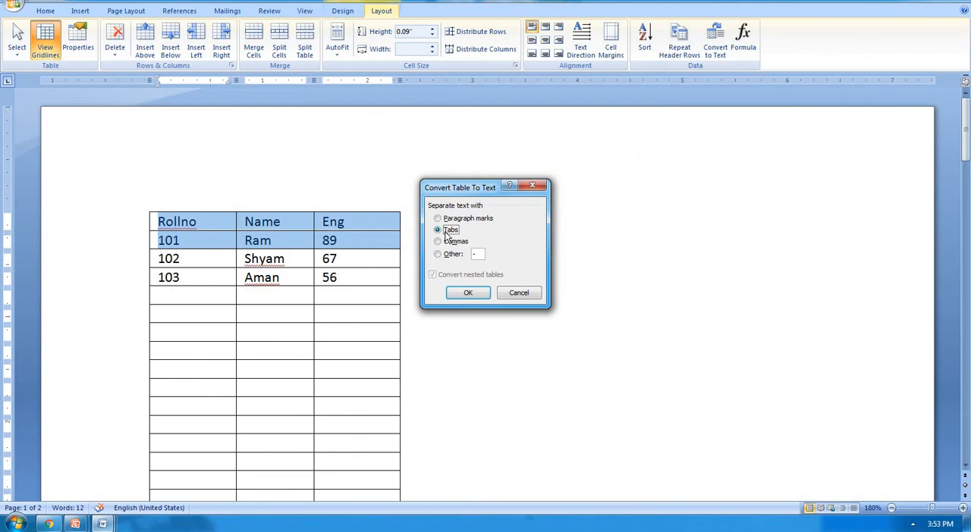
click(468, 292)
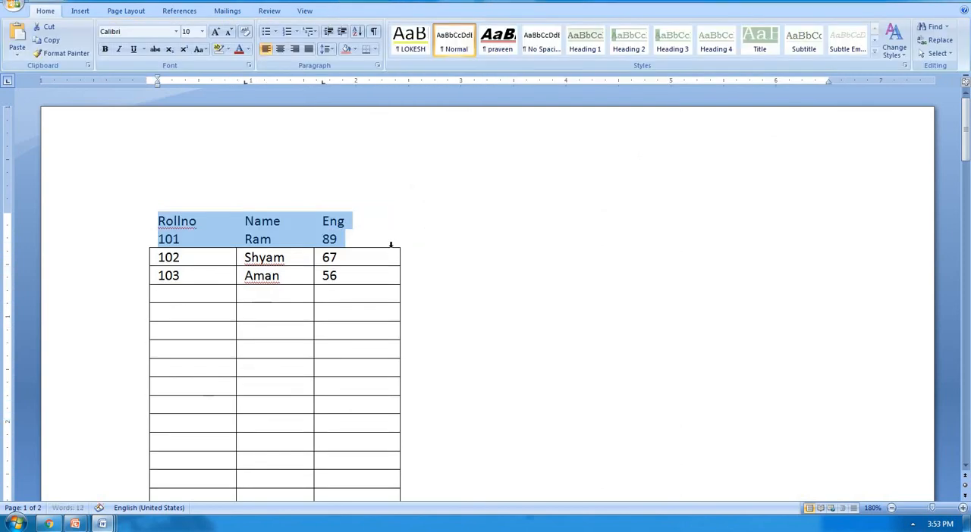
click(358, 240)
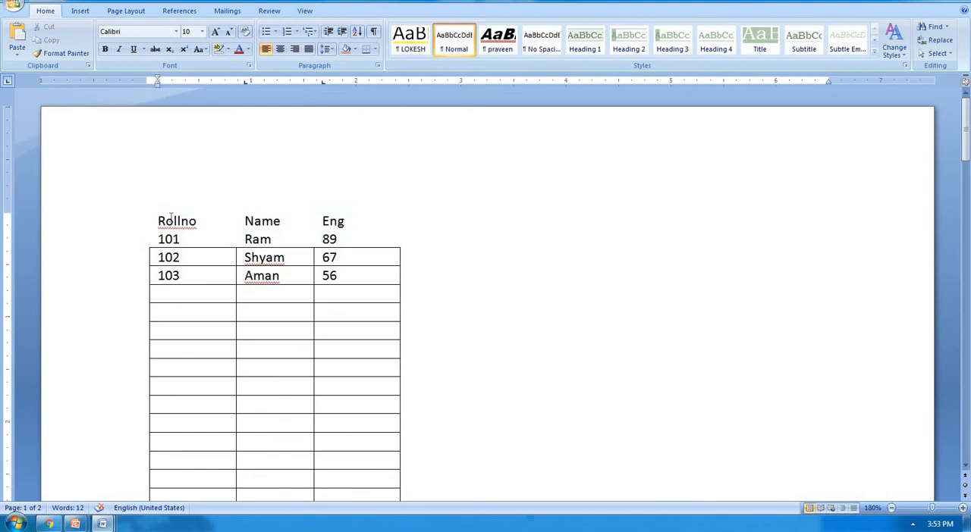
Step: Convert the heading line and the 101 line back into a three-column table, separating the text at tabs with automatic fixed column width
drag(158, 220, 341, 239)
click(85, 13)
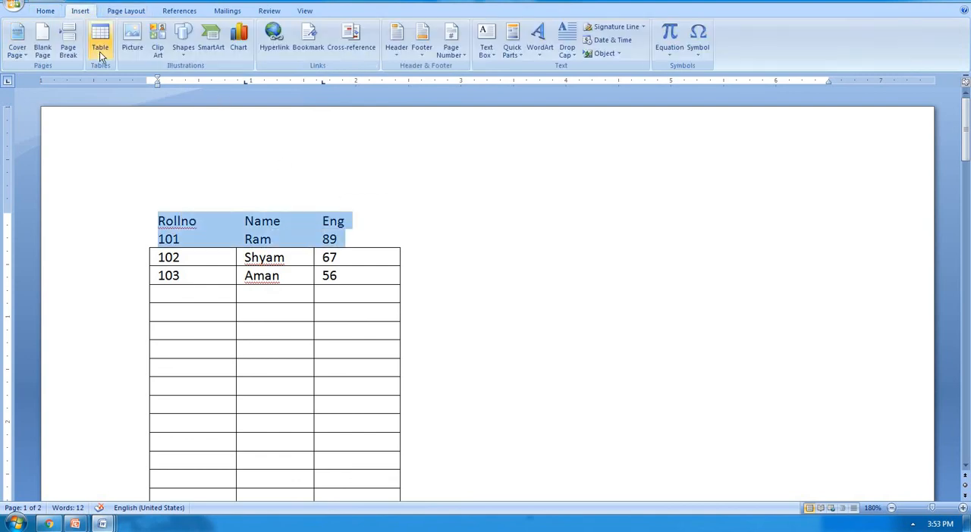
click(106, 49)
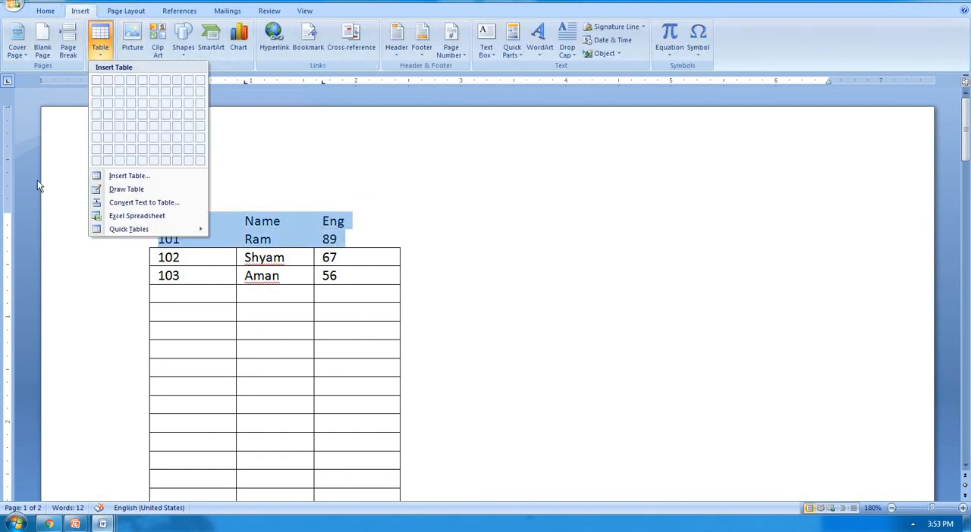
click(130, 203)
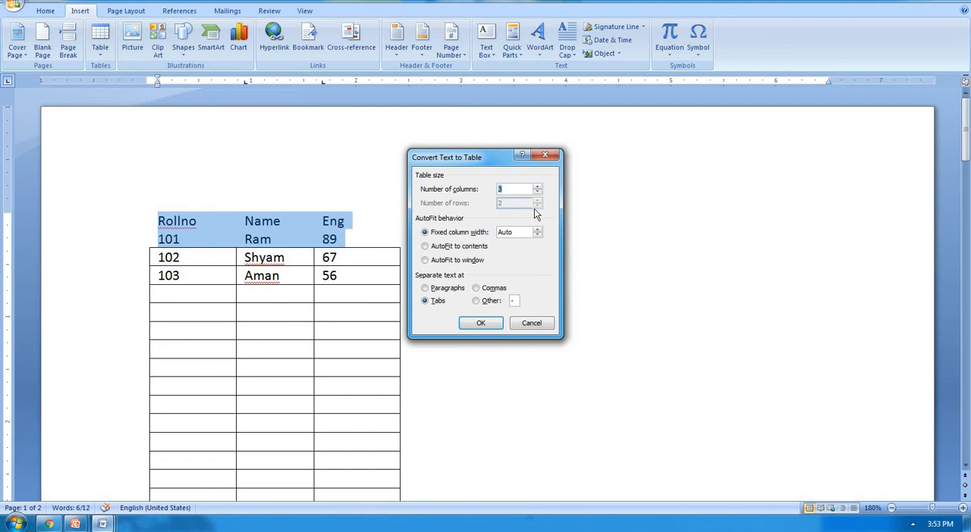
click(485, 323)
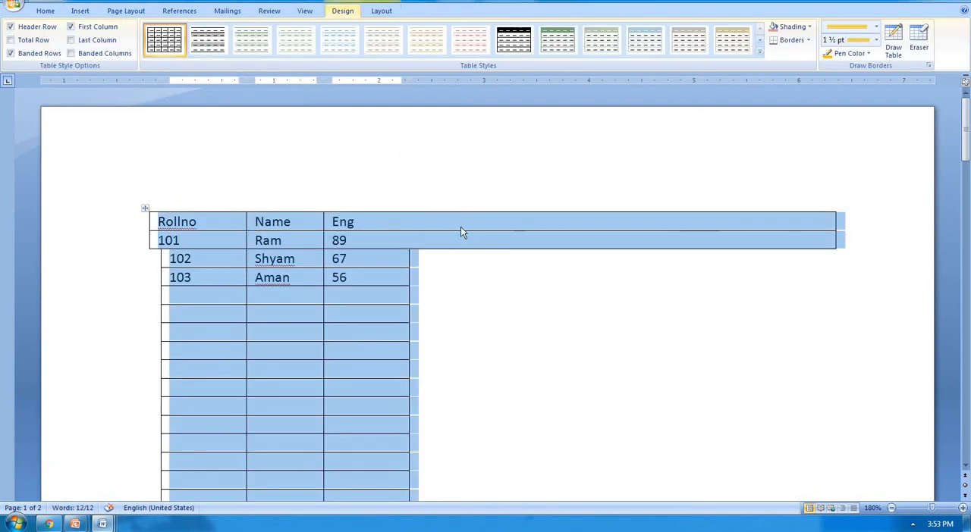
click(465, 236)
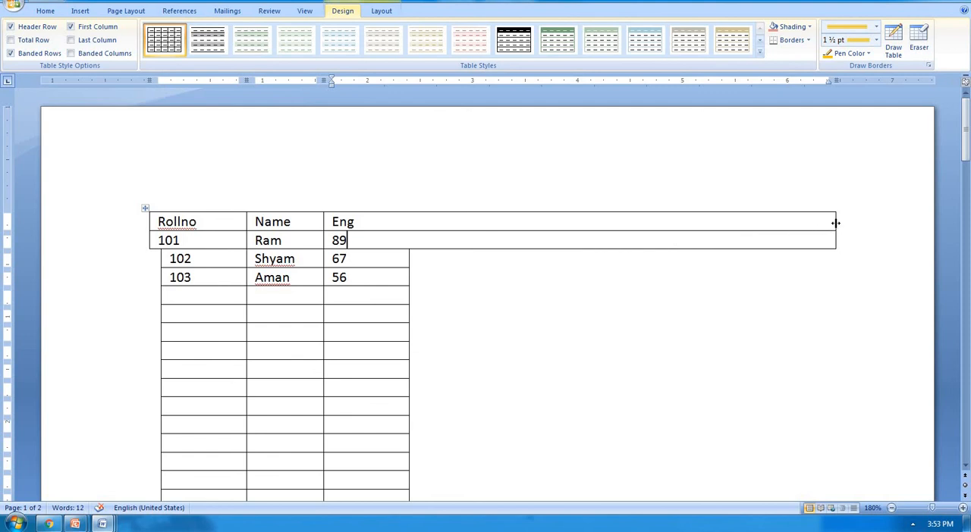
Step: Align the outer borders of the heading and 101 rows with the borders of the rows below
drag(835, 223, 409, 245)
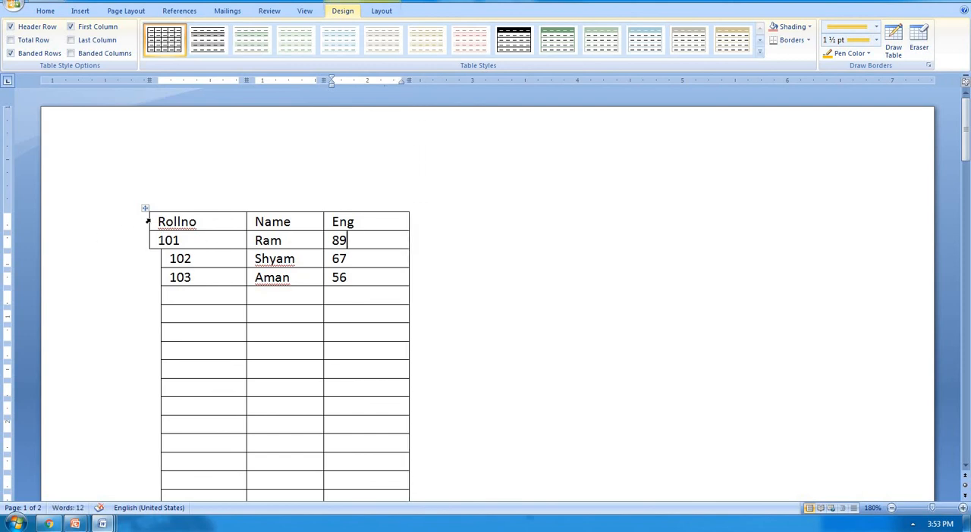
drag(149, 219, 161, 218)
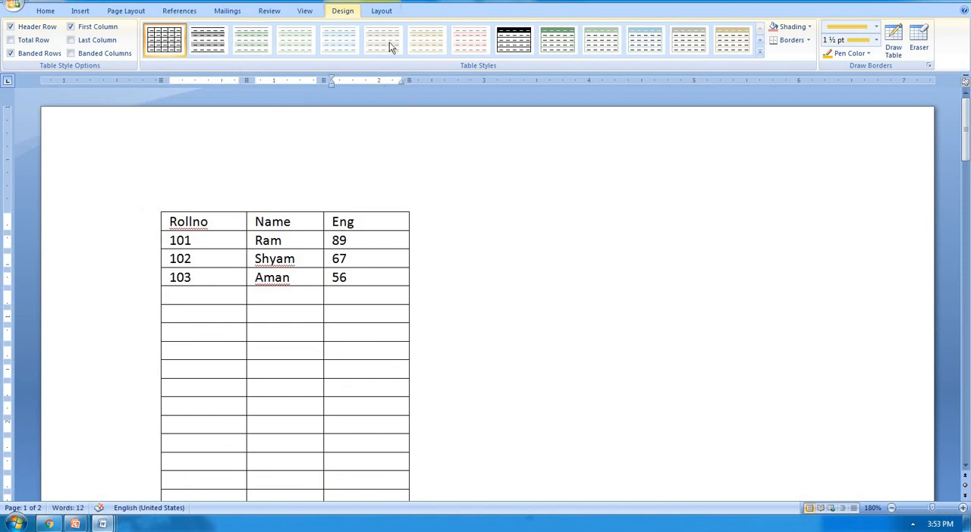
Step: Insert two blank columns to the right of the Eng column
click(382, 12)
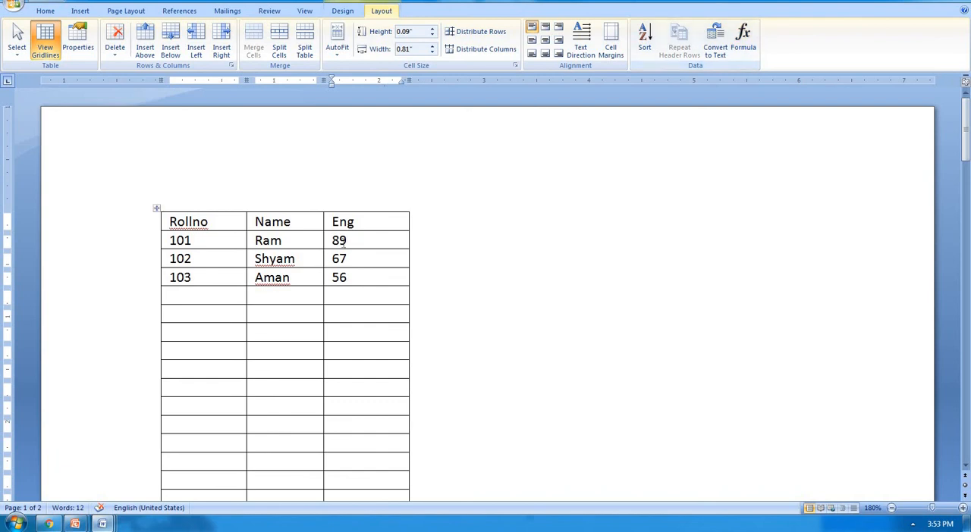
click(358, 208)
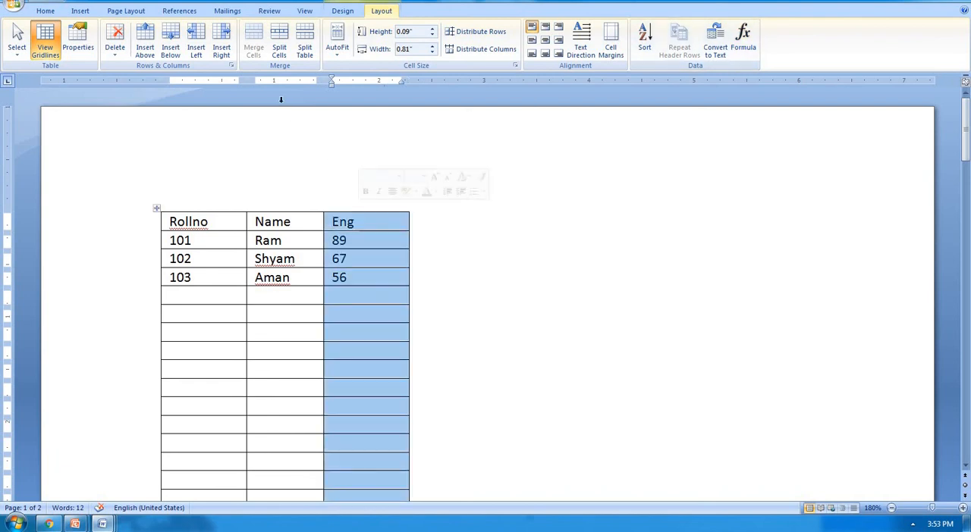
click(222, 47)
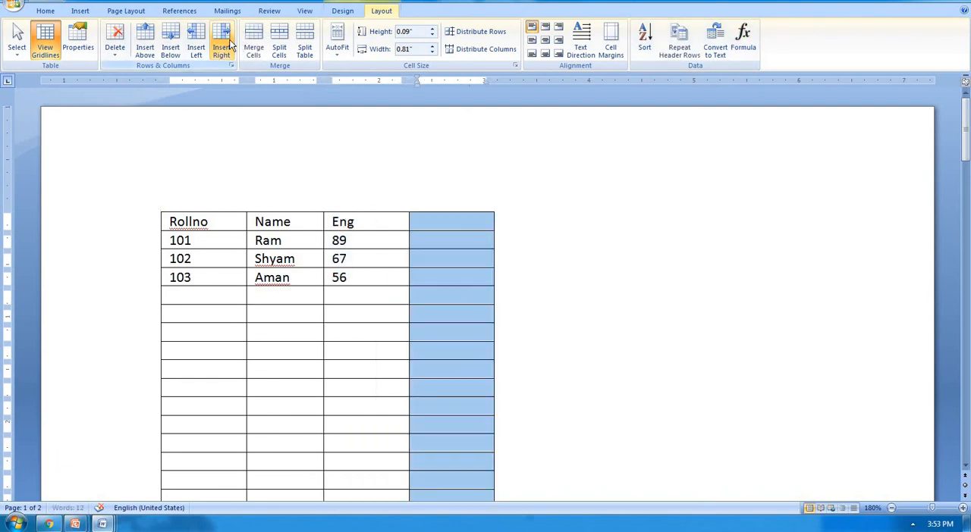
click(232, 45)
Step: Head the column beside Eng as Hindi and fill in marks 45, 62 and 42 for rows 101 to 103
click(449, 220)
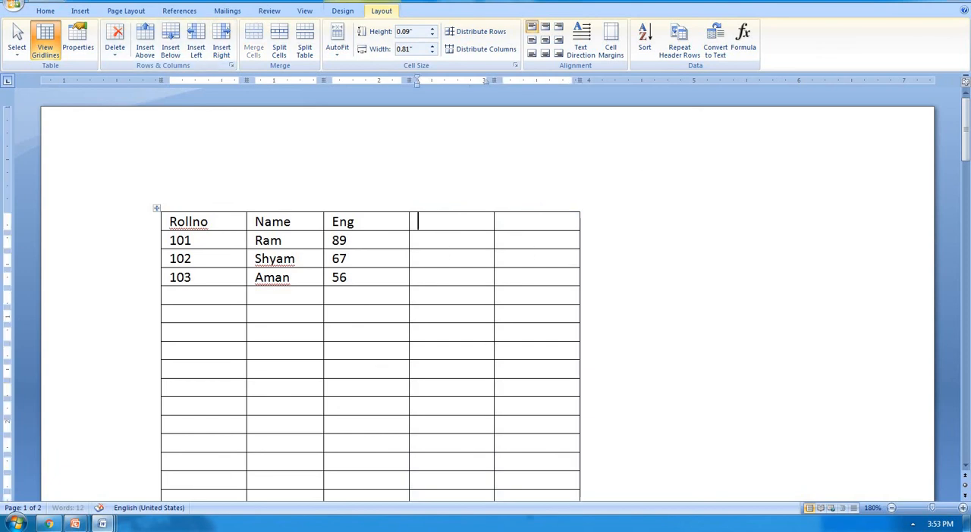
text(hindi)
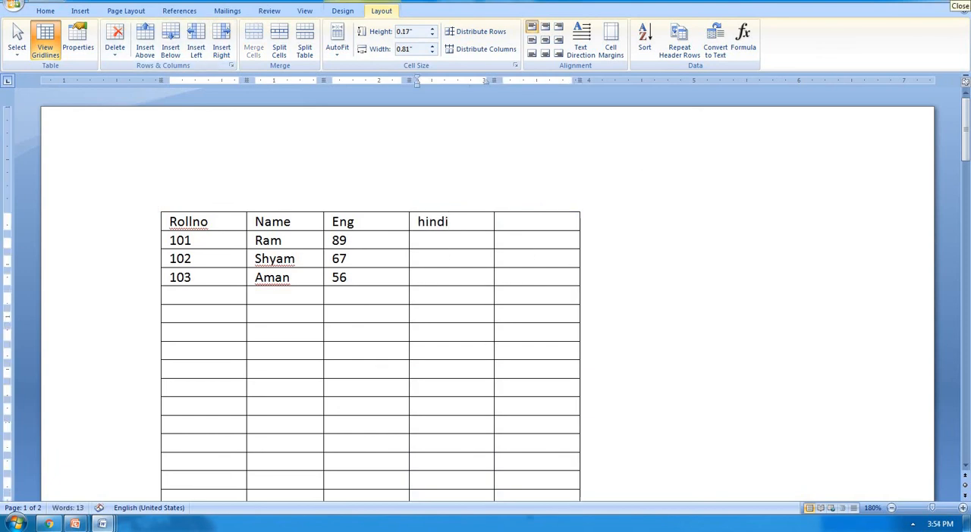
key(Down)
text(45)
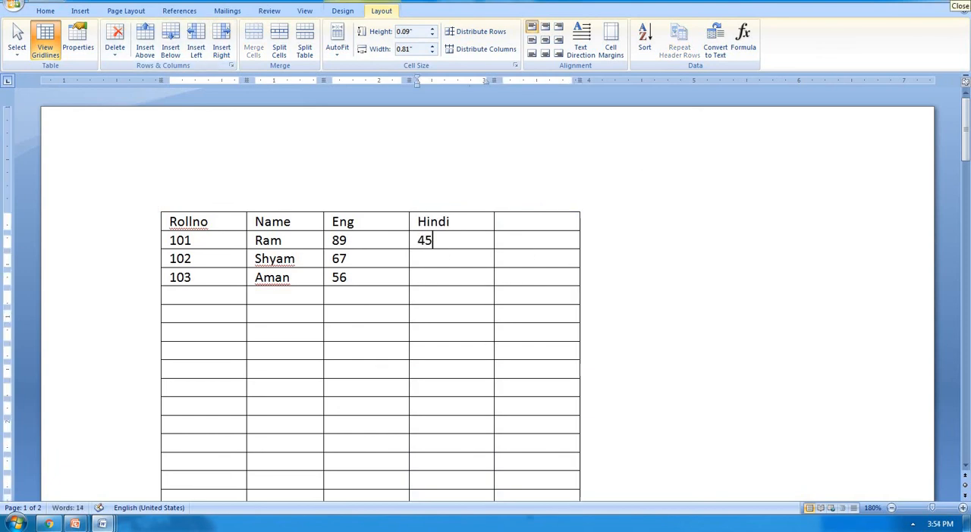
key(Down)
text(62)
key(Down)
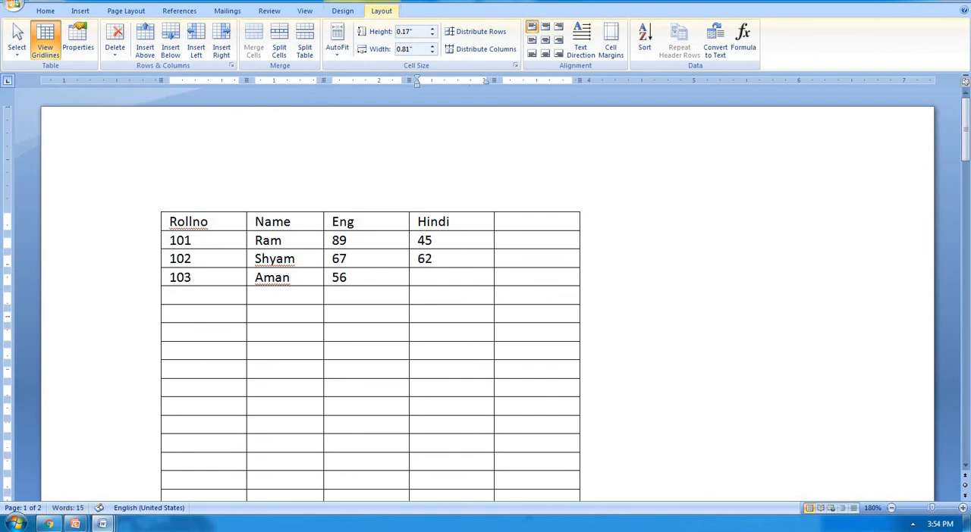
text(42)
Step: Head the column beside Hindi as Total
key(Tab)
key(Up)
key(Up)
key(Up)
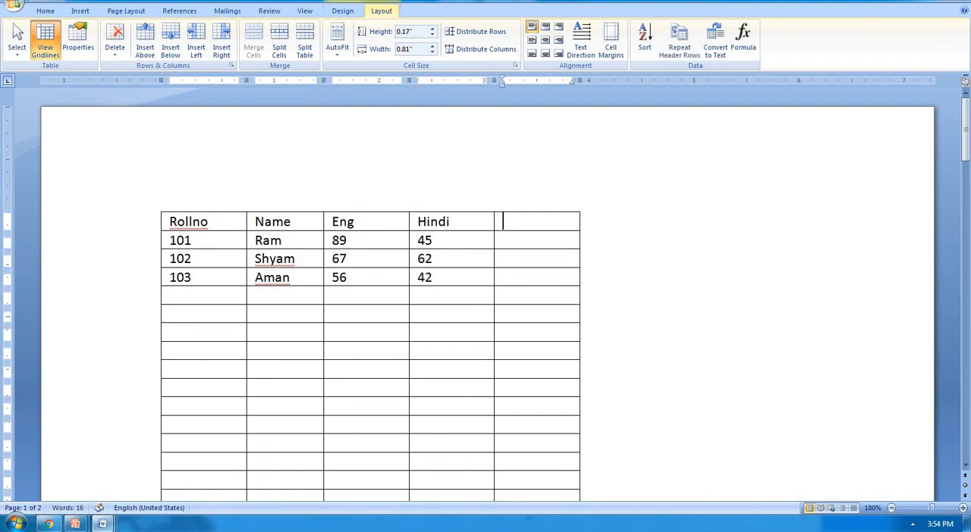
text(tota)
key(BackSpace)
text(al)
key(Down)
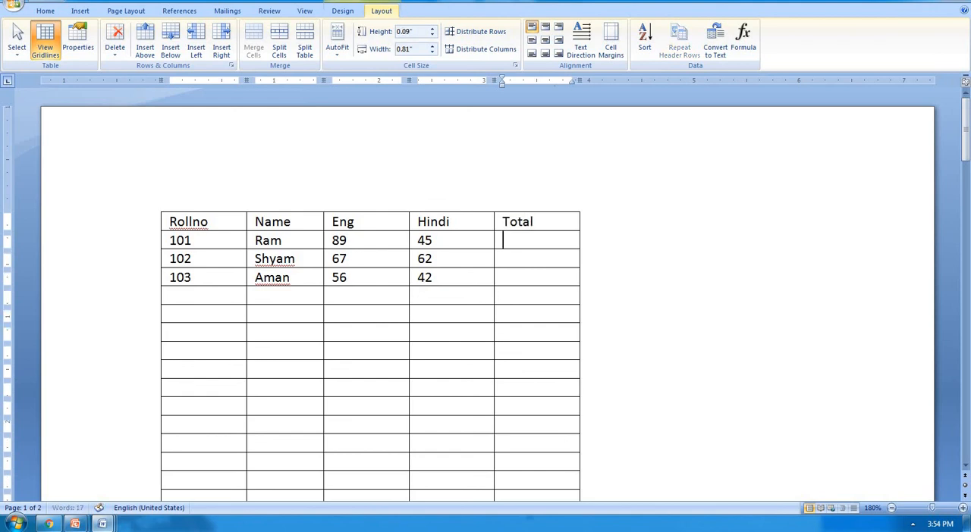
Step: Insert a column to the right of Total and head it average
key(Right)
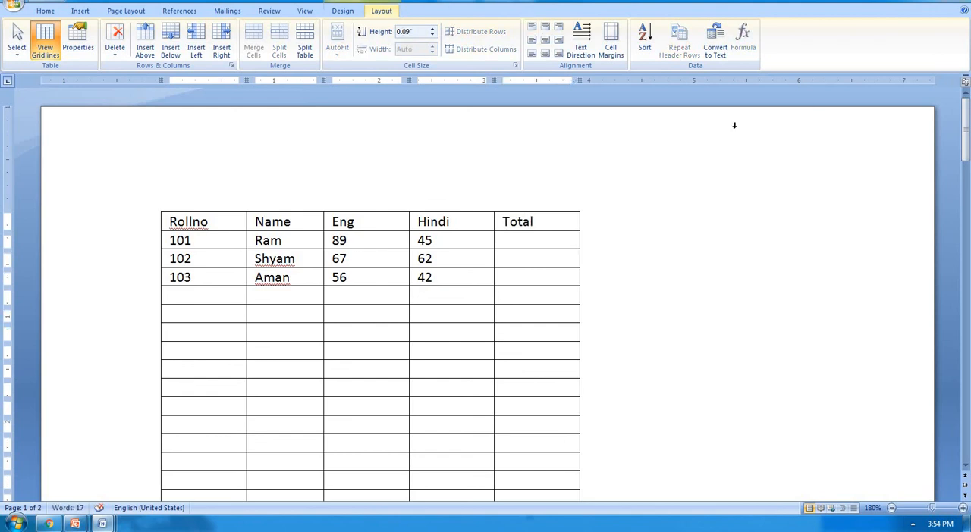
click(543, 204)
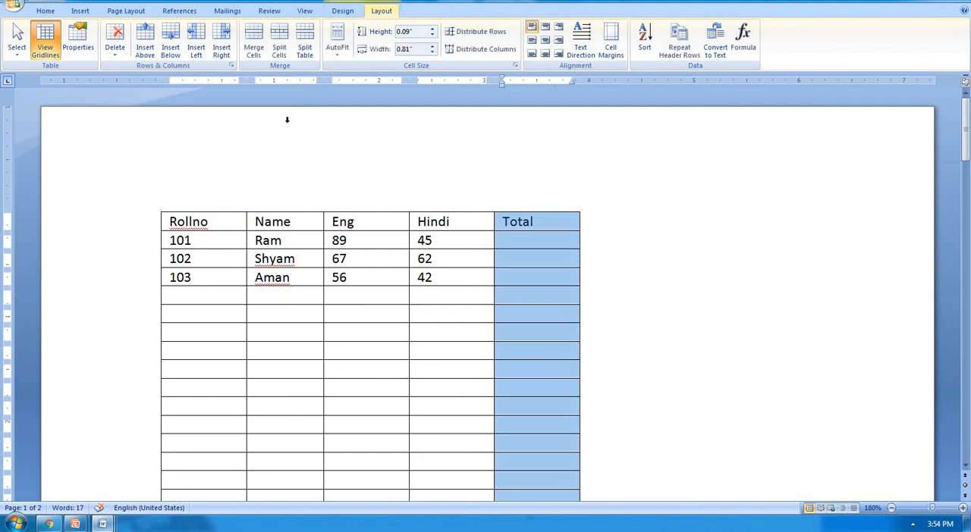
click(223, 50)
click(612, 224)
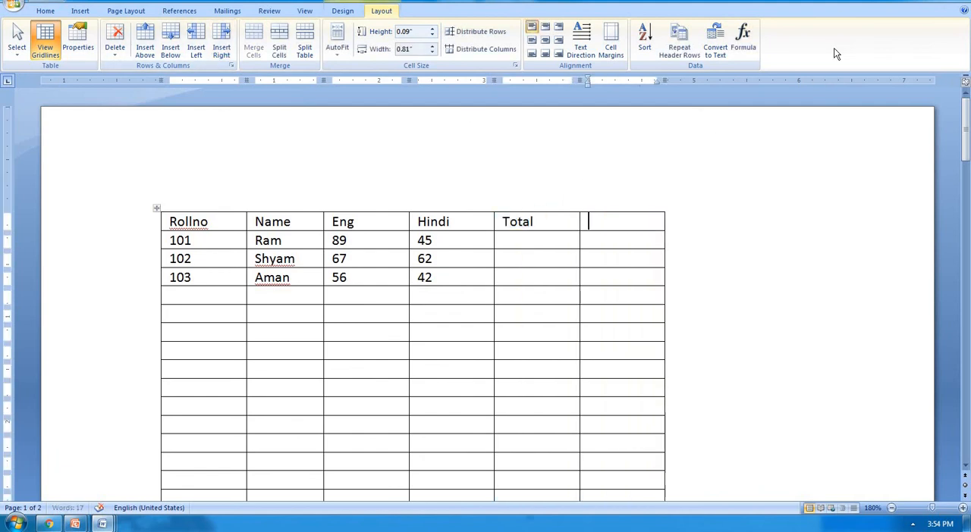
text(average)
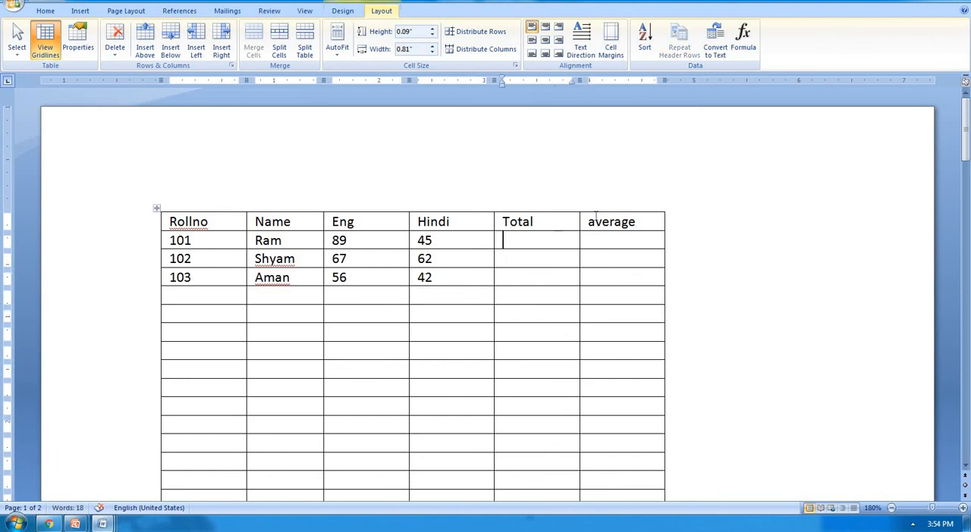
Step: Define the formula =sum(left) for the Total cell of the 101 row and open the number format choices
click(736, 45)
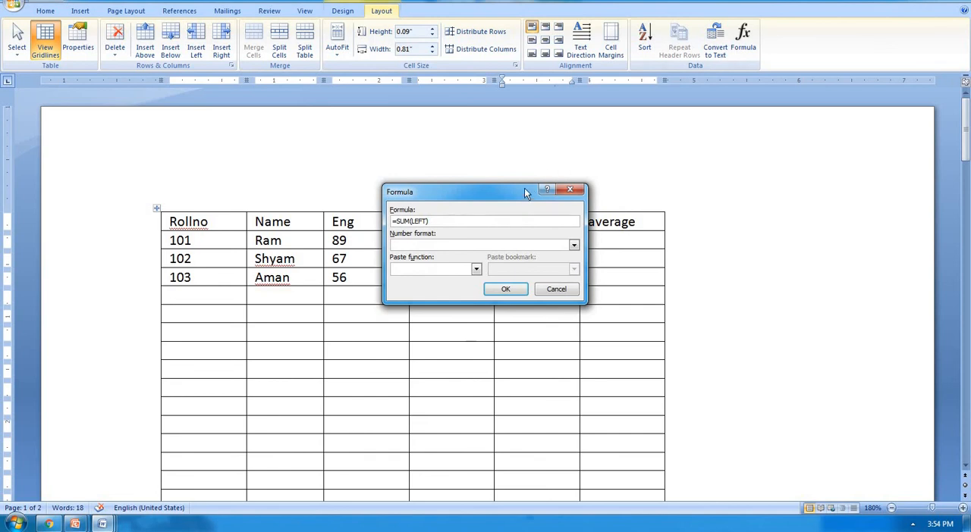
drag(524, 194, 642, 131)
drag(570, 158, 452, 147)
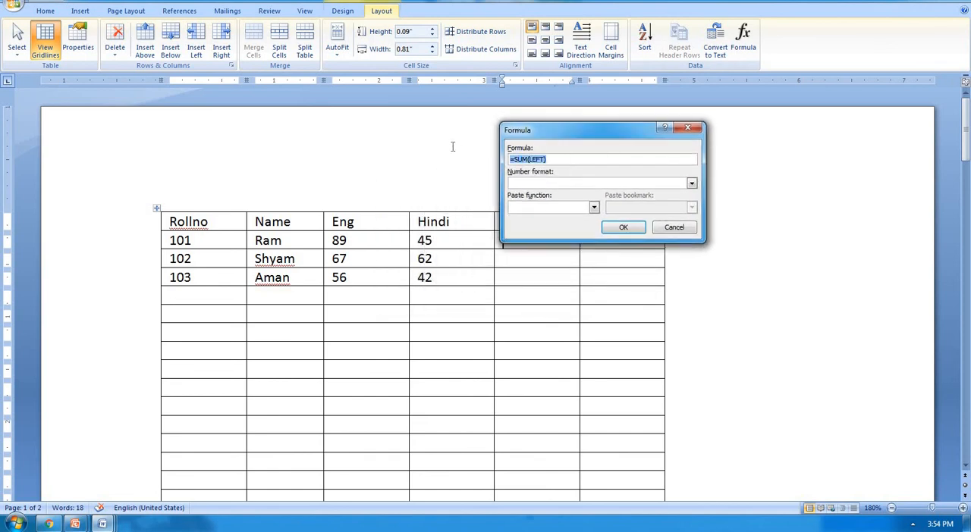
key(BackSpace)
drag(572, 124, 646, 118)
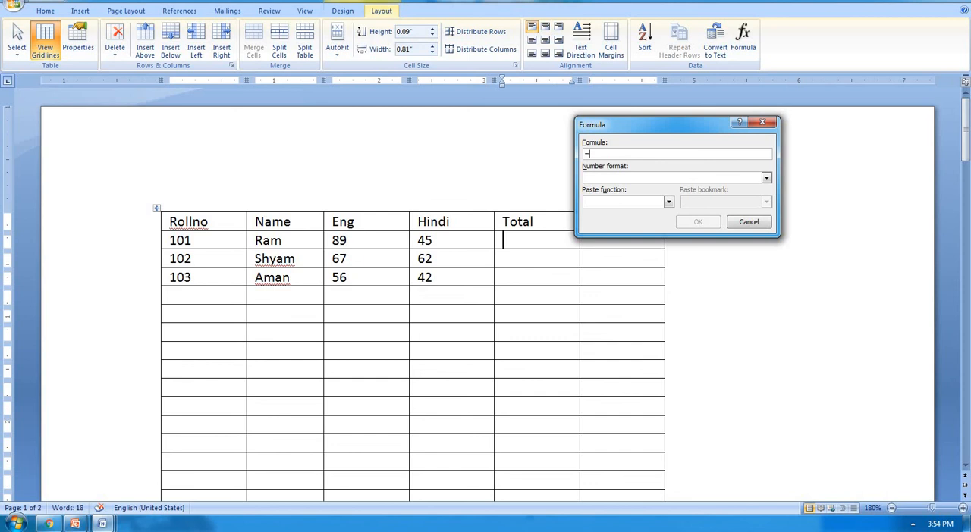
text(sum()
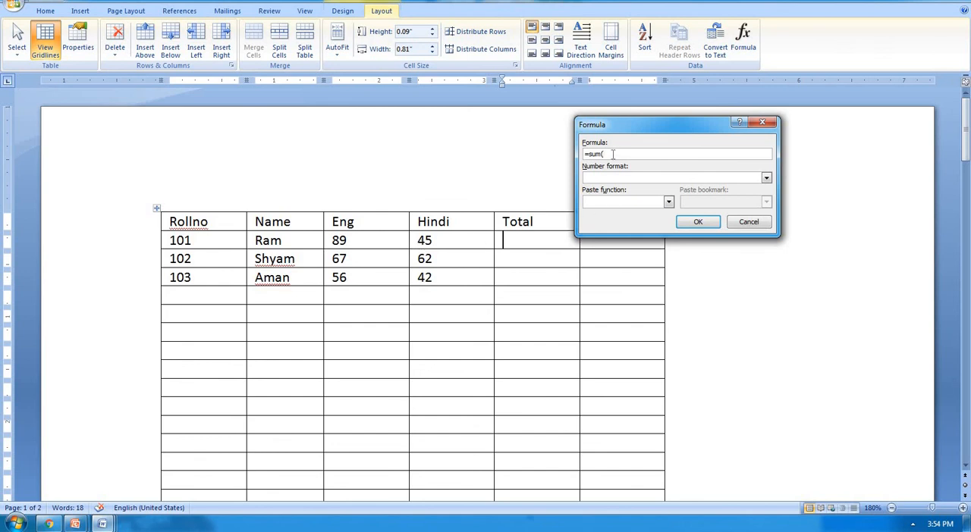
text(left)
click(766, 177)
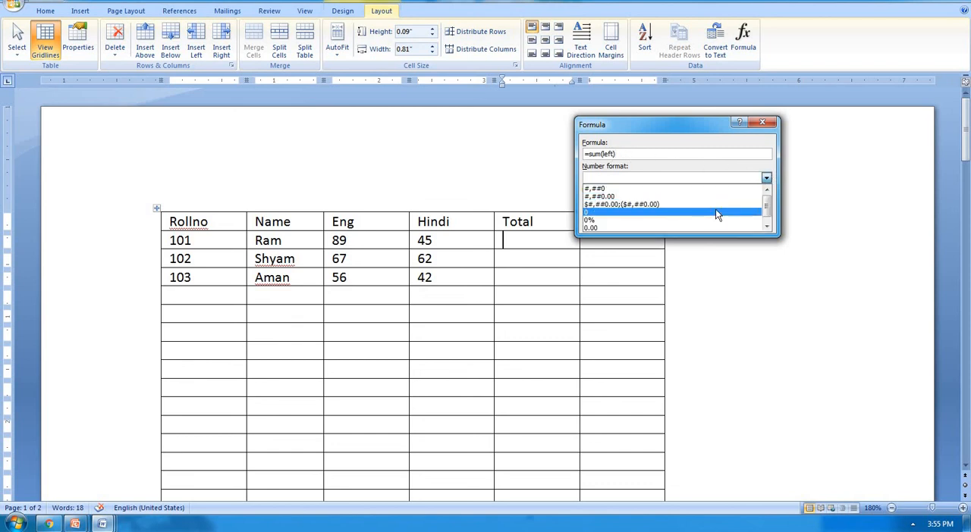
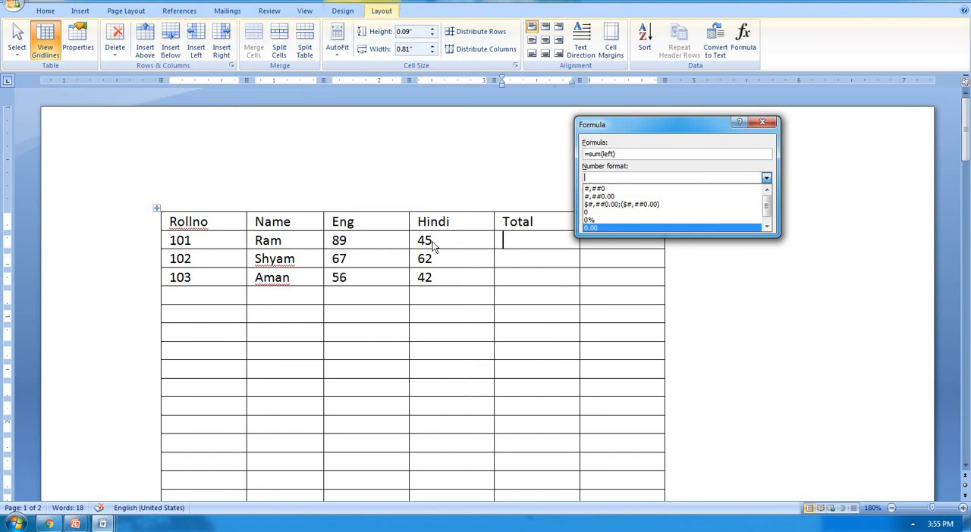
Step: Apply the number format 0 to the 101 row's Total formula and insert the result
click(622, 213)
click(697, 223)
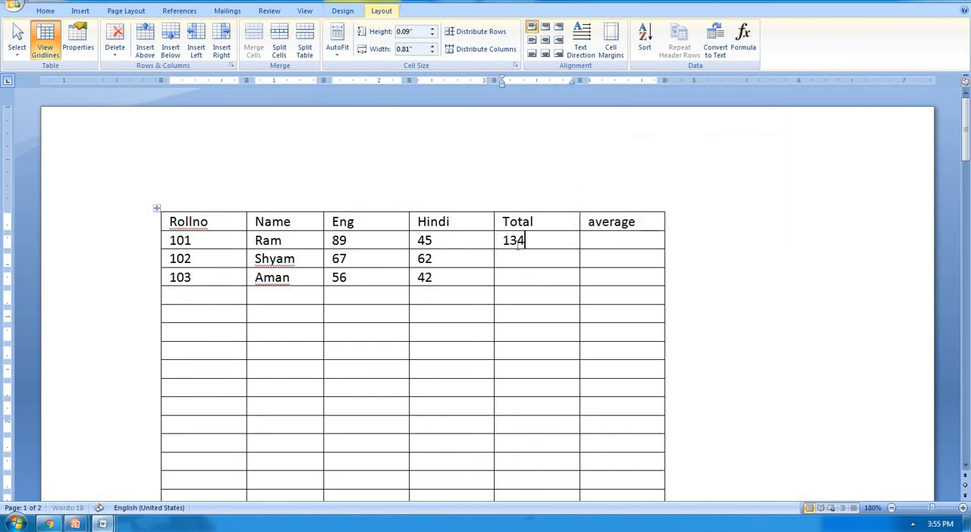
Step: Calculate the Total cell of the 102 row with the formula =SUM(left) in the number format 0.00
click(517, 258)
click(738, 42)
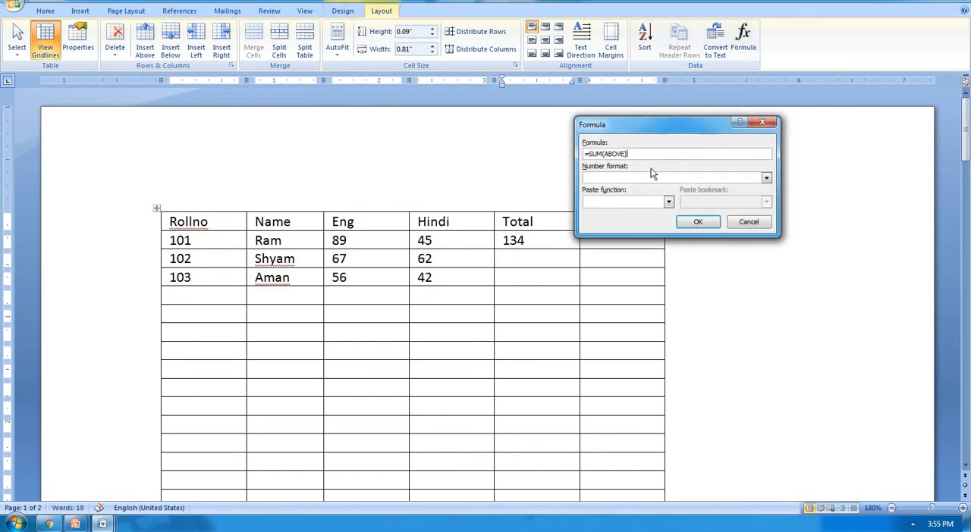
key(BackSpace)
key(BackSpace)
key(BackSpace)
key(BackSpace)
key(BackSpace)
key(BackSpace)
text(left))
click(768, 182)
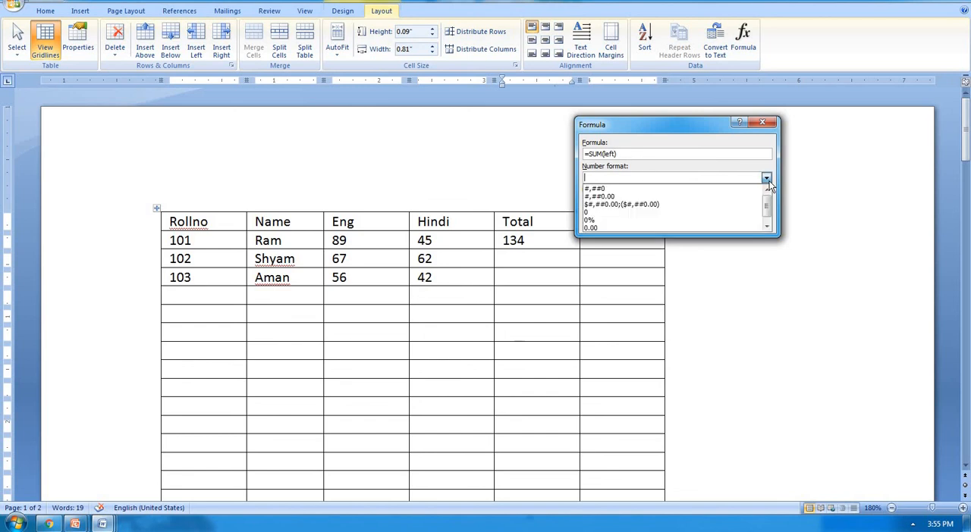
click(719, 226)
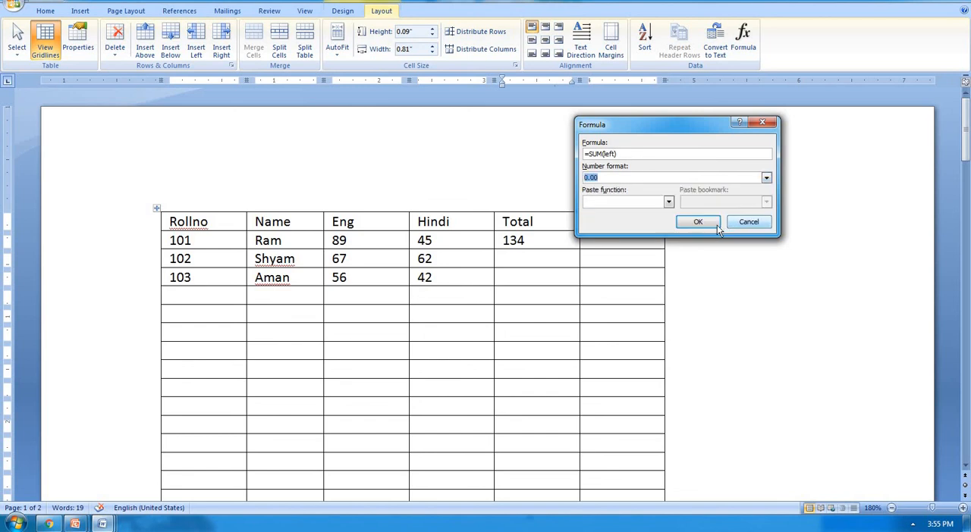
click(716, 225)
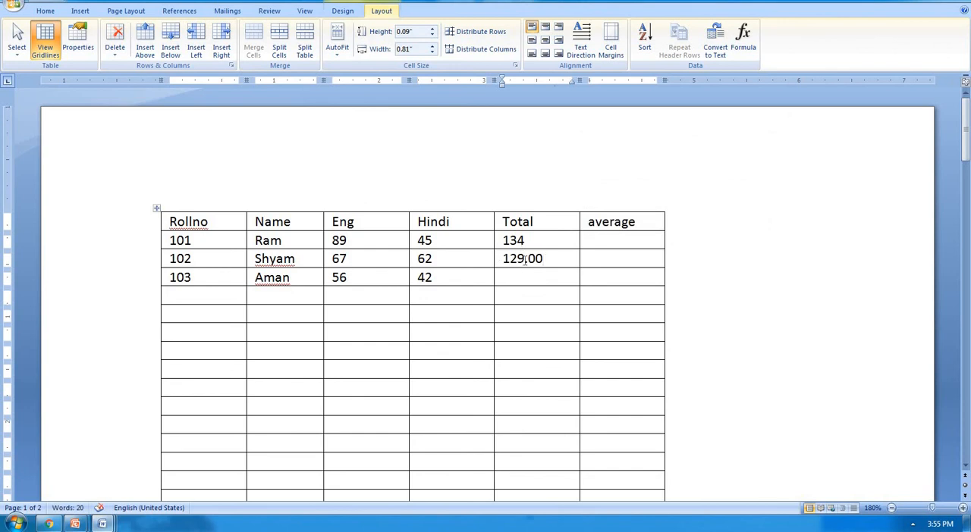
Step: Calculate the average cell of the 101 row with the formula =average(left) in the number format 0%
click(599, 237)
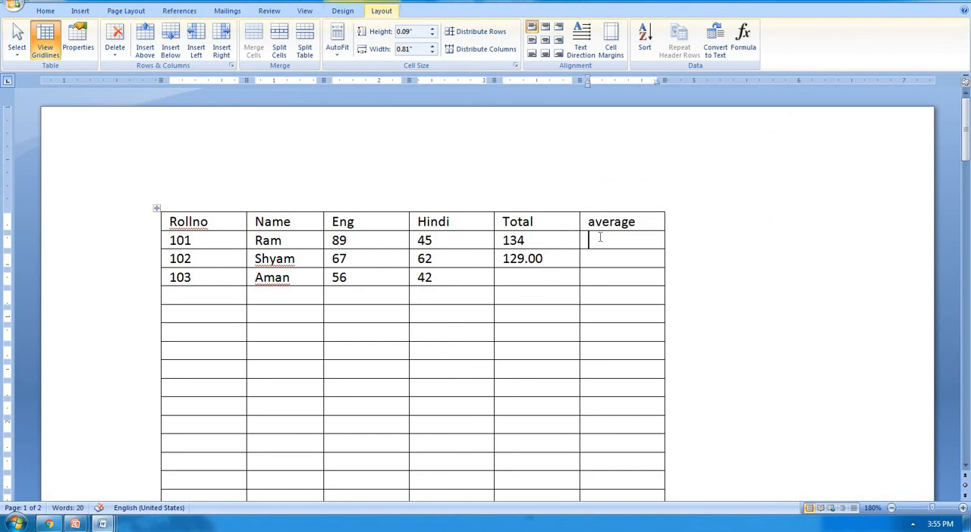
click(748, 48)
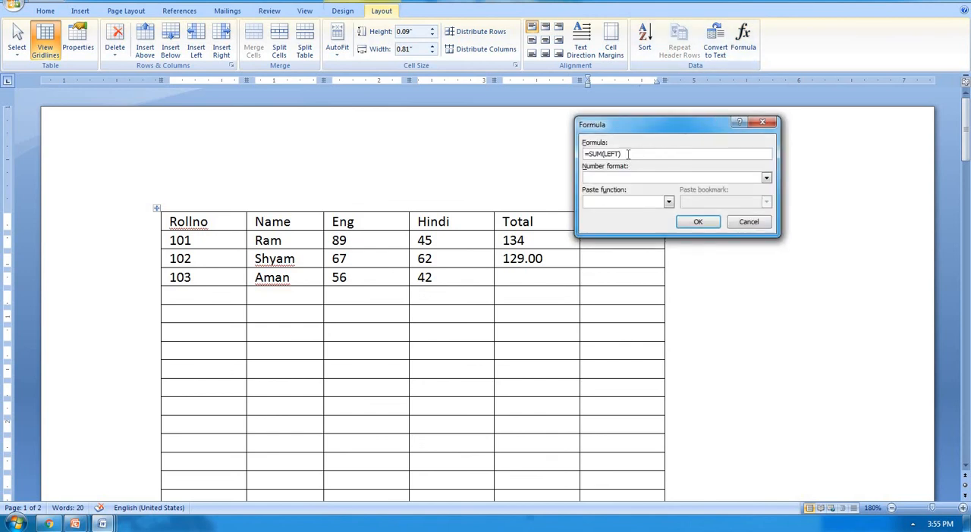
key(BackSpace)
key(BackSpace)
key(BackSpace)
key(BackSpace)
key(BackSpace)
key(BackSpace)
key(BackSpace)
key(BackSpace)
key(BackSpace)
key(BackSpace)
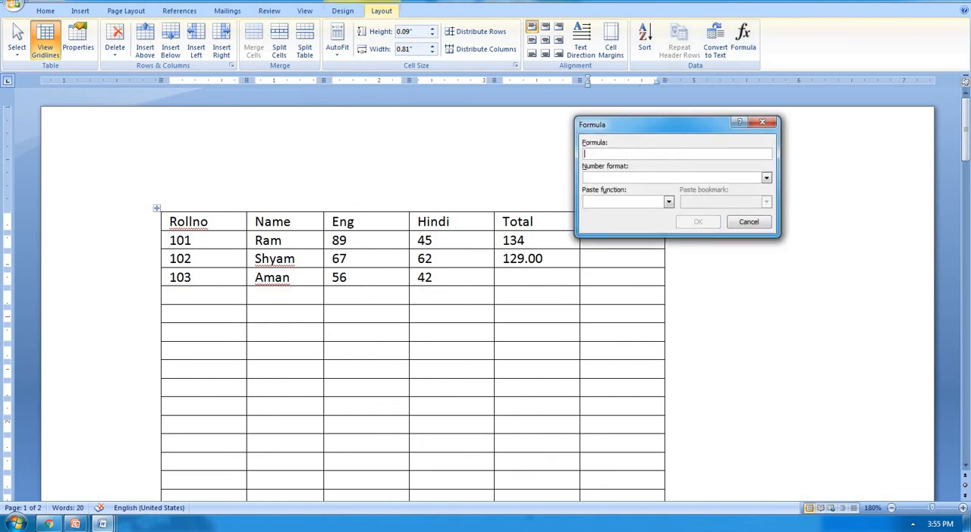
text(=avera)
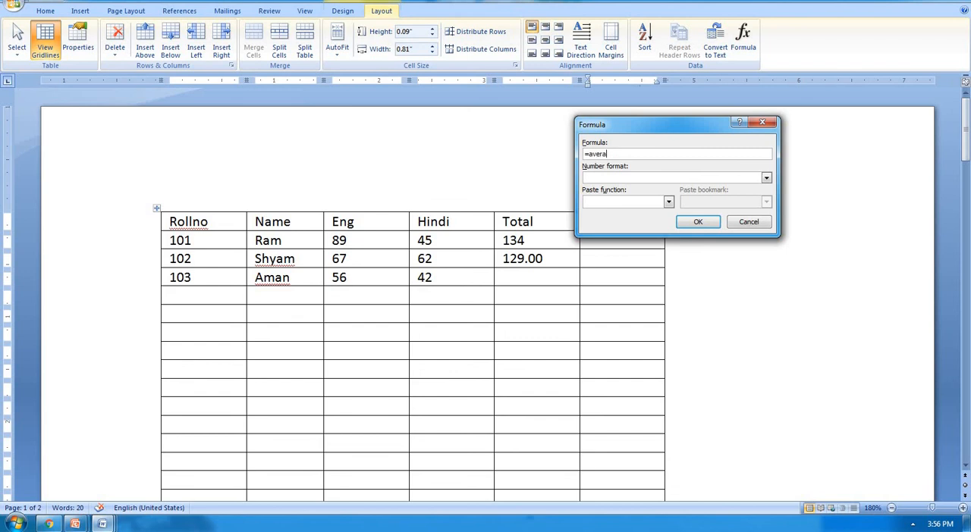
text(ge(left)
click(766, 179)
click(711, 217)
click(694, 222)
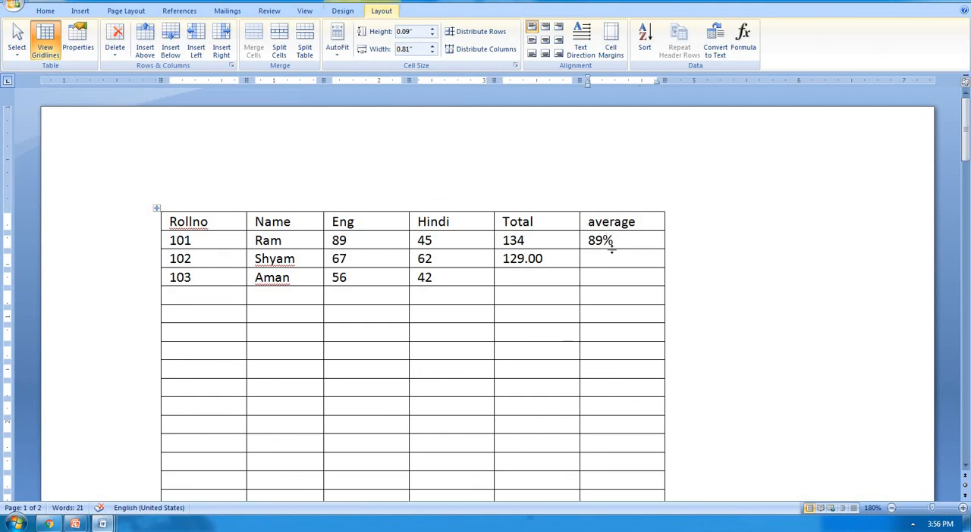
scroll(615, 245, down, 1)
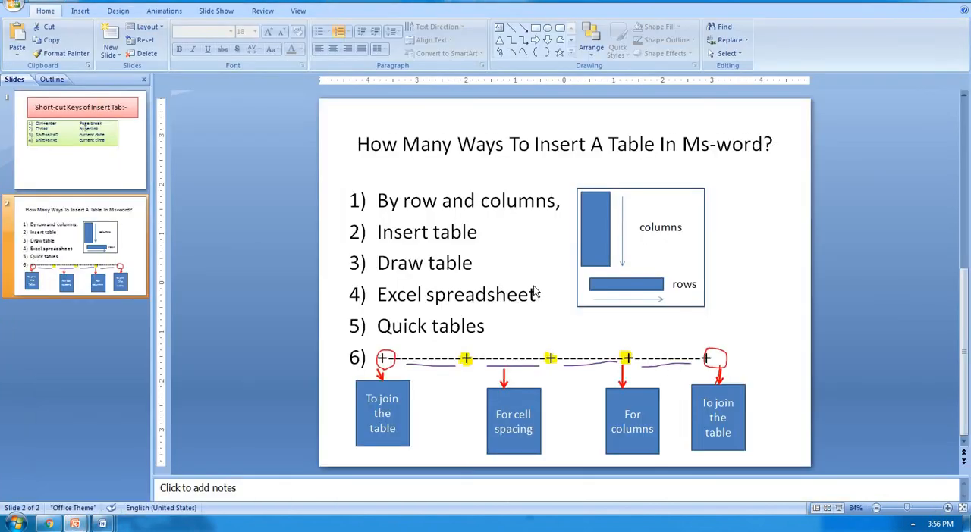
scroll(161, 159, up, 3)
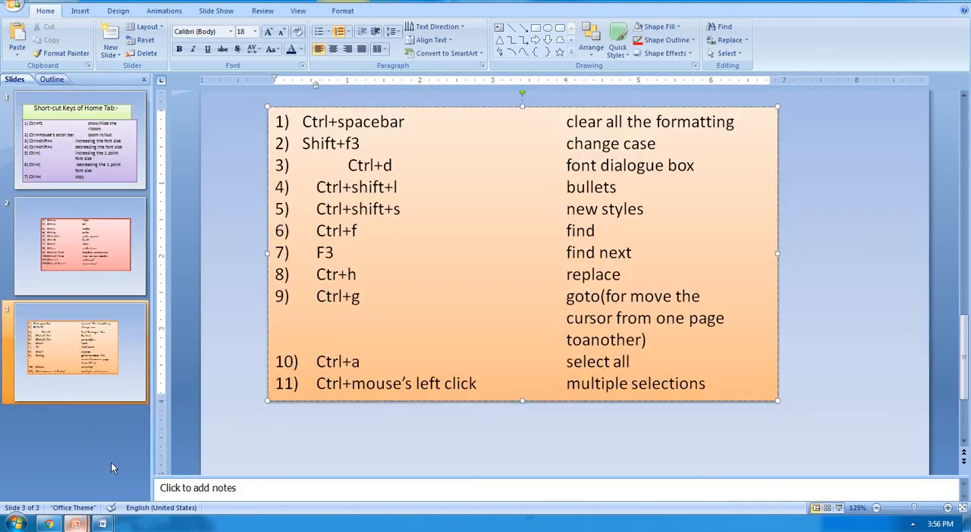